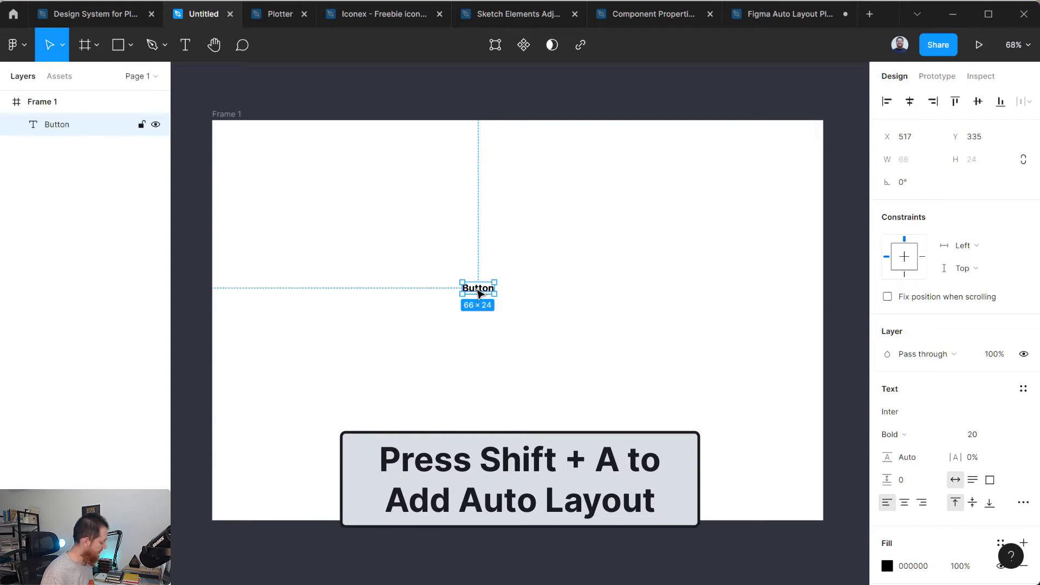
- Wrap the Button text in an auto layout frame and give the frame a light blue 62D2EB fill
key("shift+a")
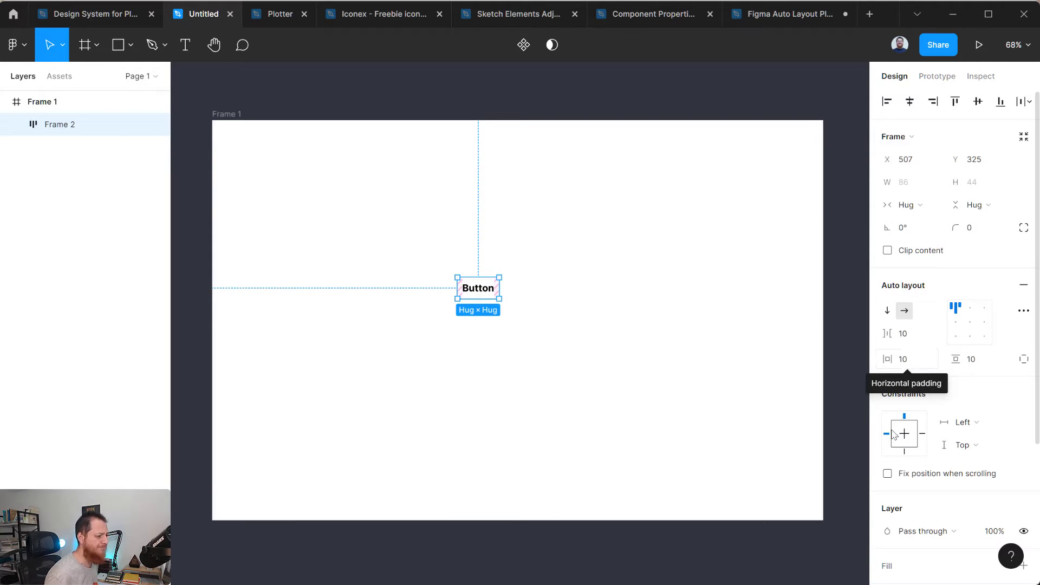
scroll(967, 523, "down", 2)
left_click(1023, 488)
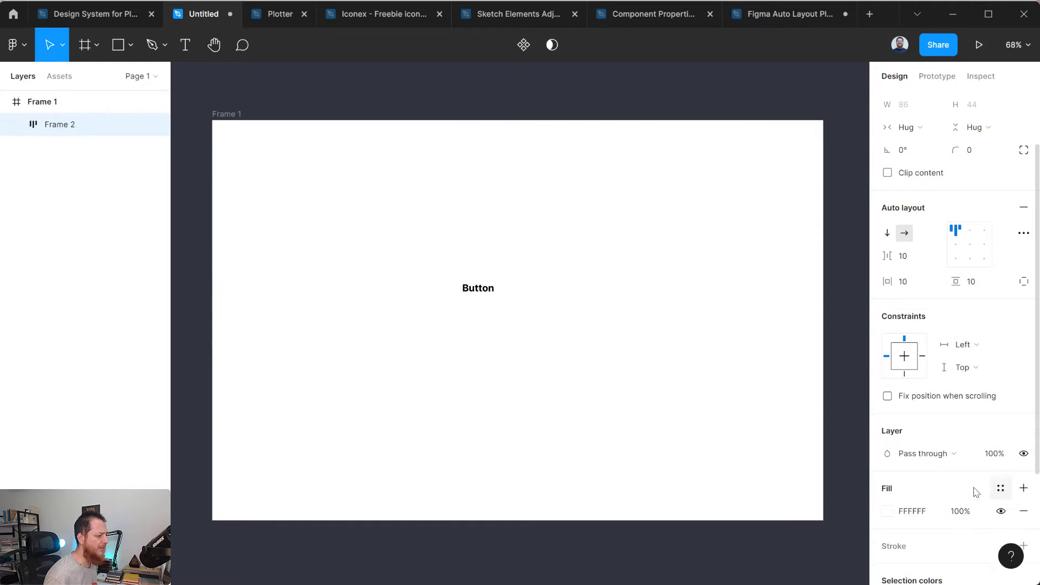
left_click(890, 513)
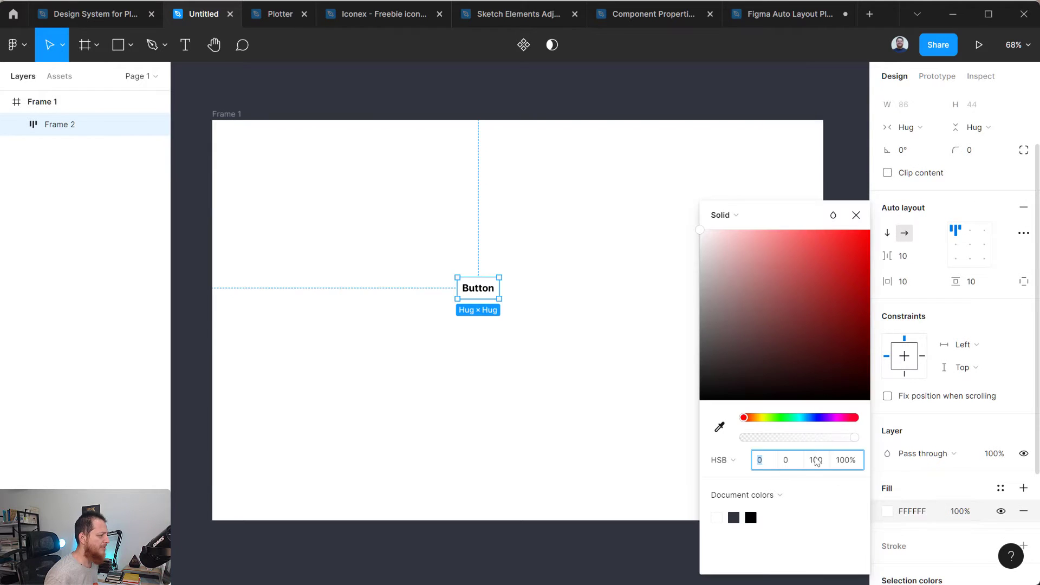
left_click(803, 418)
left_click_drag(756, 297, 798, 247)
left_click(856, 215)
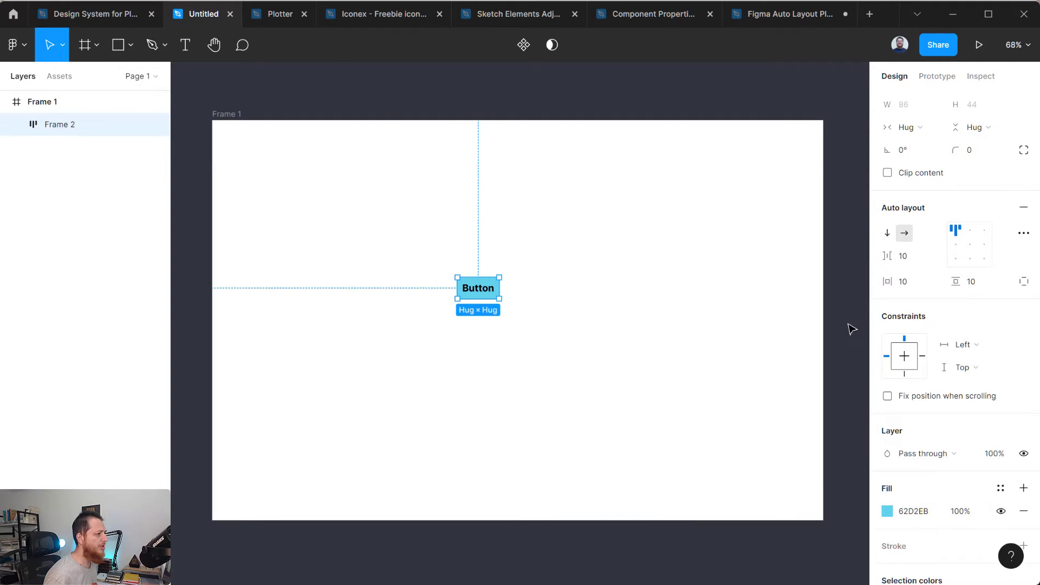
- Round the button frame's corners to a radius of 8
left_click(971, 157)
type("8")
key("Return")
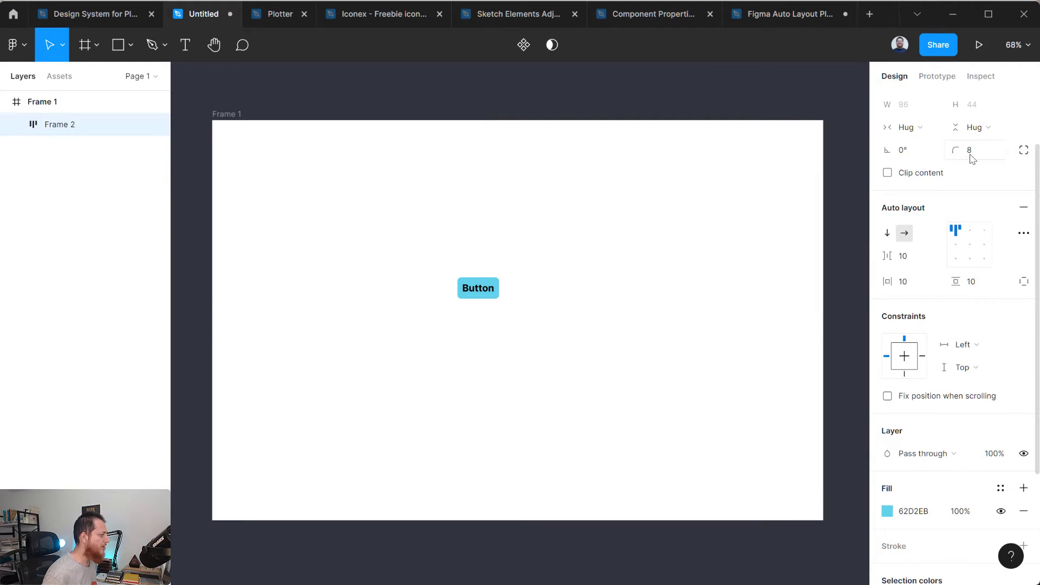
- Set the button's horizontal padding to 40 and its vertical padding to 16
left_click(908, 282)
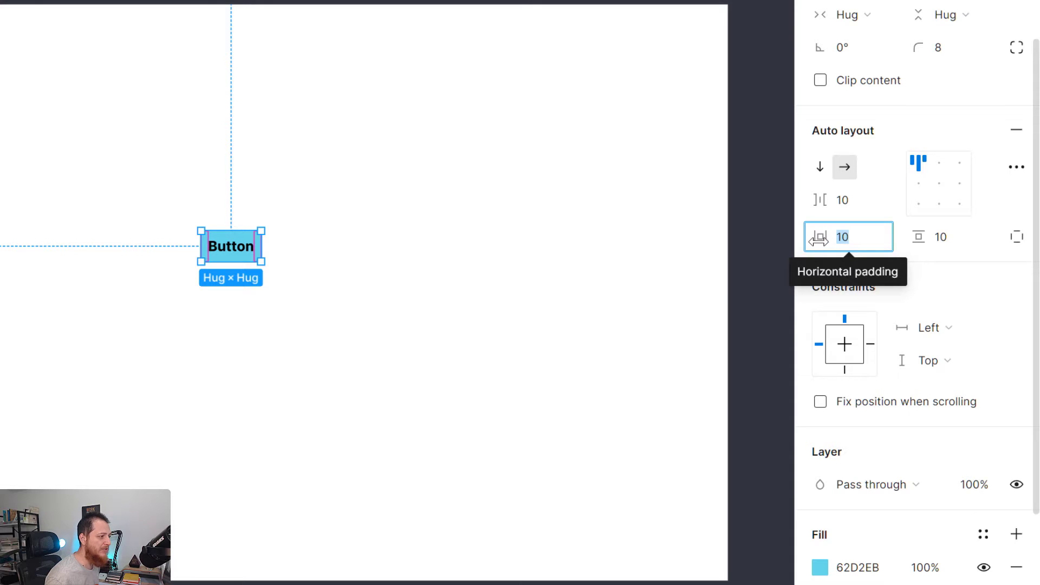
left_click_drag(820, 240, 878, 239)
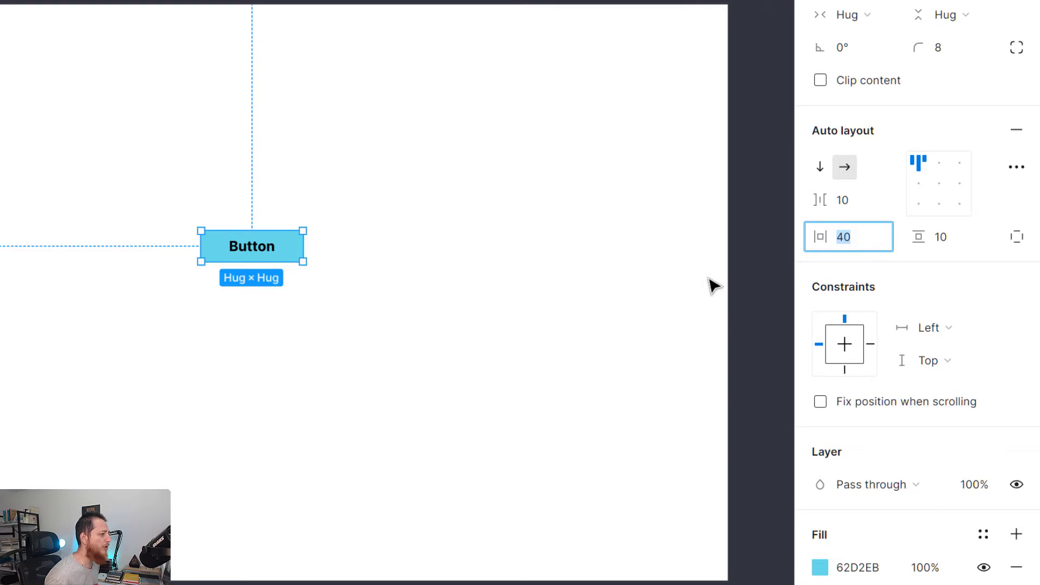
left_click(942, 242)
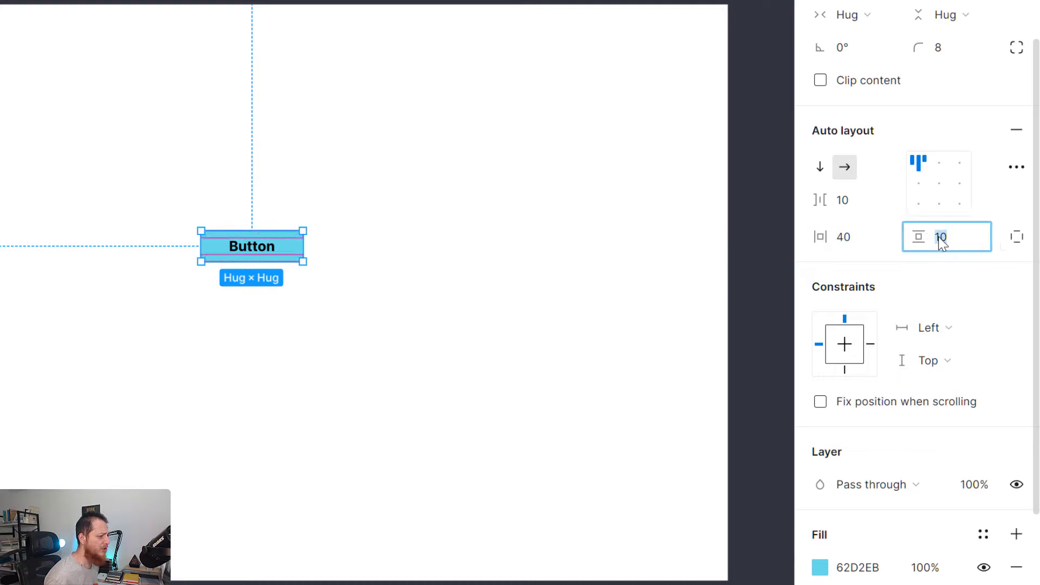
type("1")
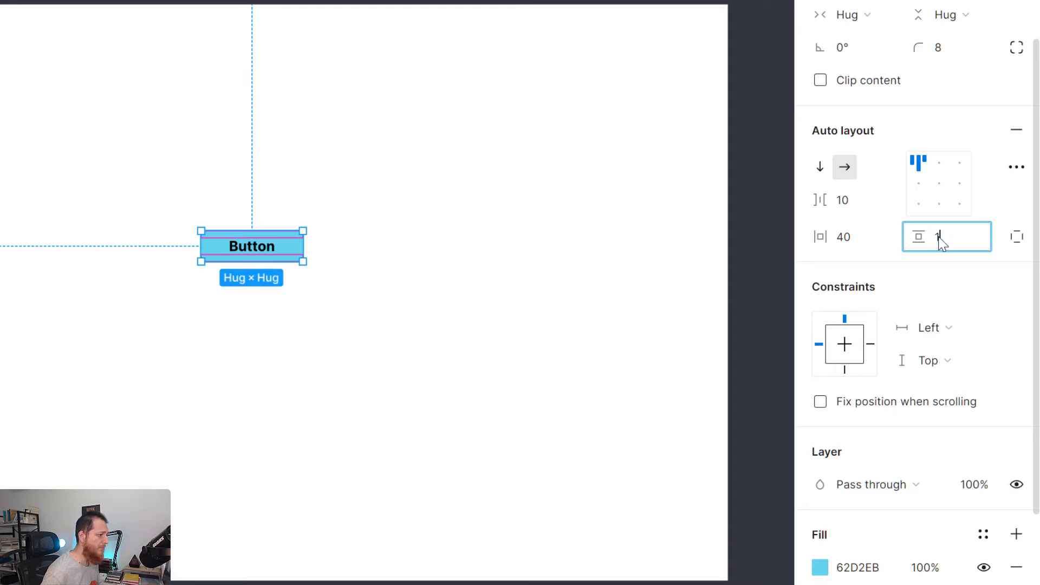
key("Return")
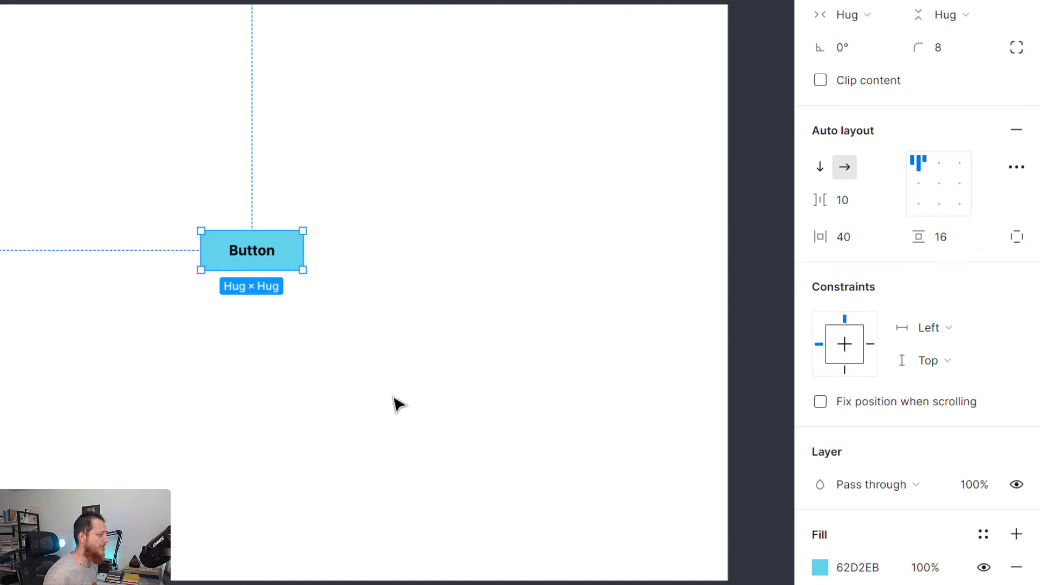
- Recolour the button's black text to a dark slate blue, about 2C343F, using the button frame's selection colors
left_click(394, 400)
left_click(261, 259)
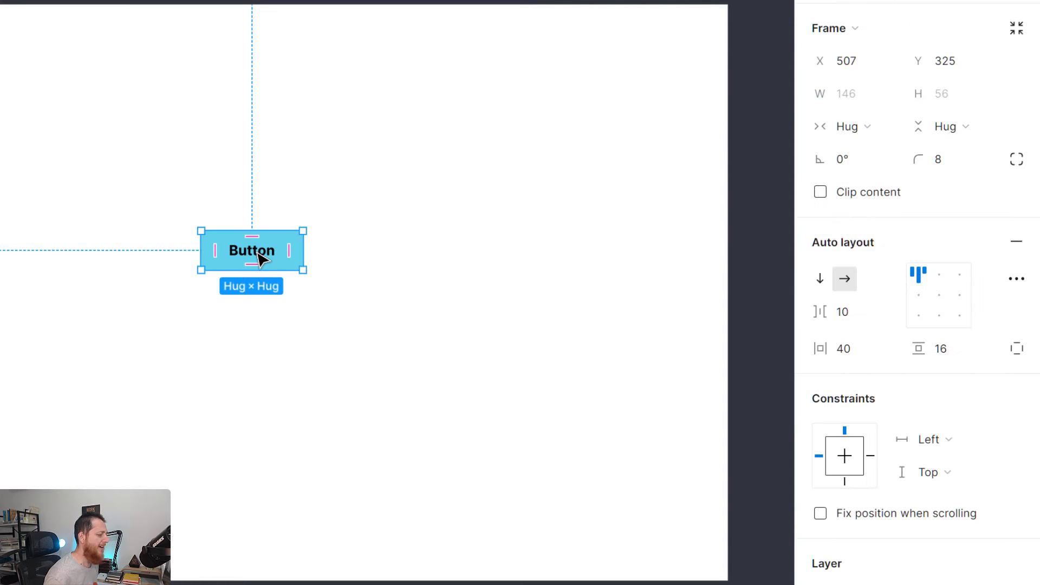
scroll(916, 293, "down", 5)
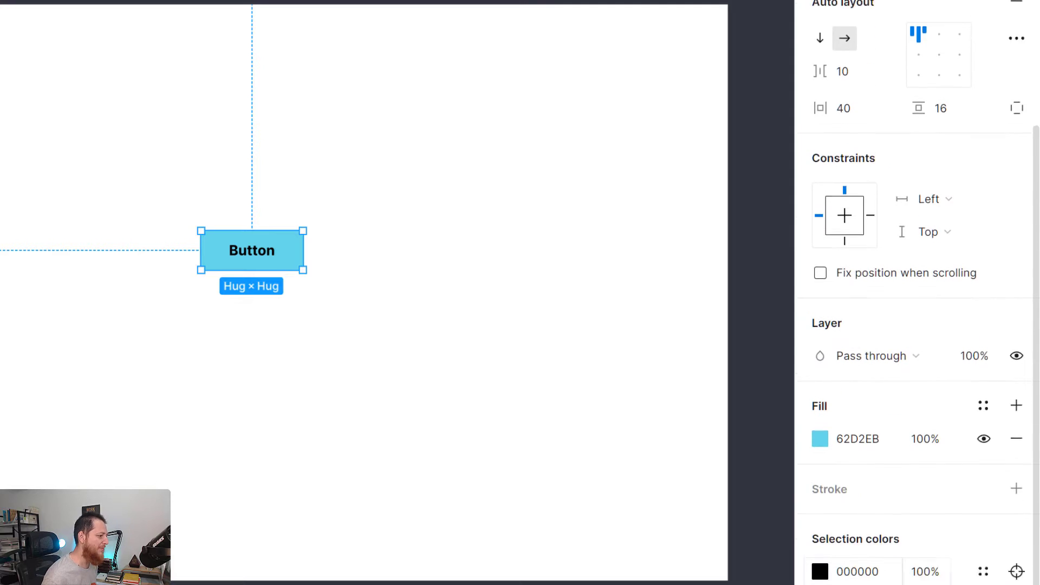
left_click(820, 522)
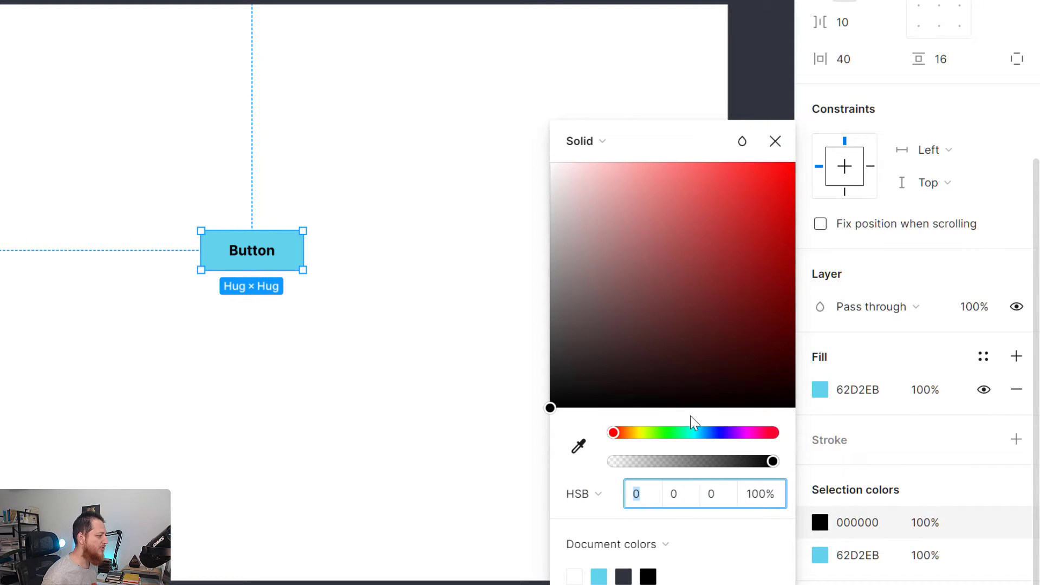
left_click_drag(694, 432, 709, 433)
left_click_drag(658, 379, 622, 355)
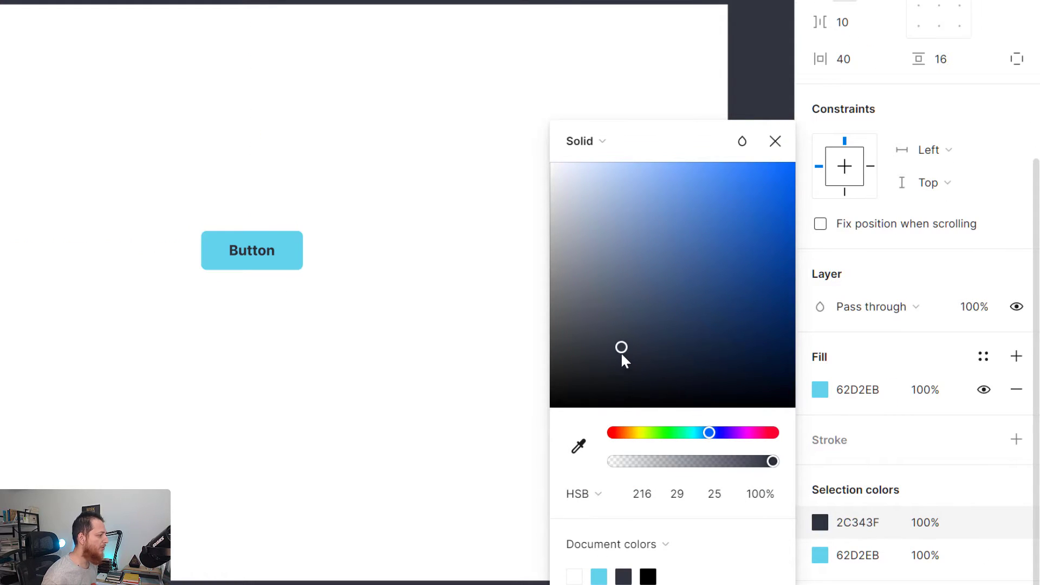
left_click(425, 367)
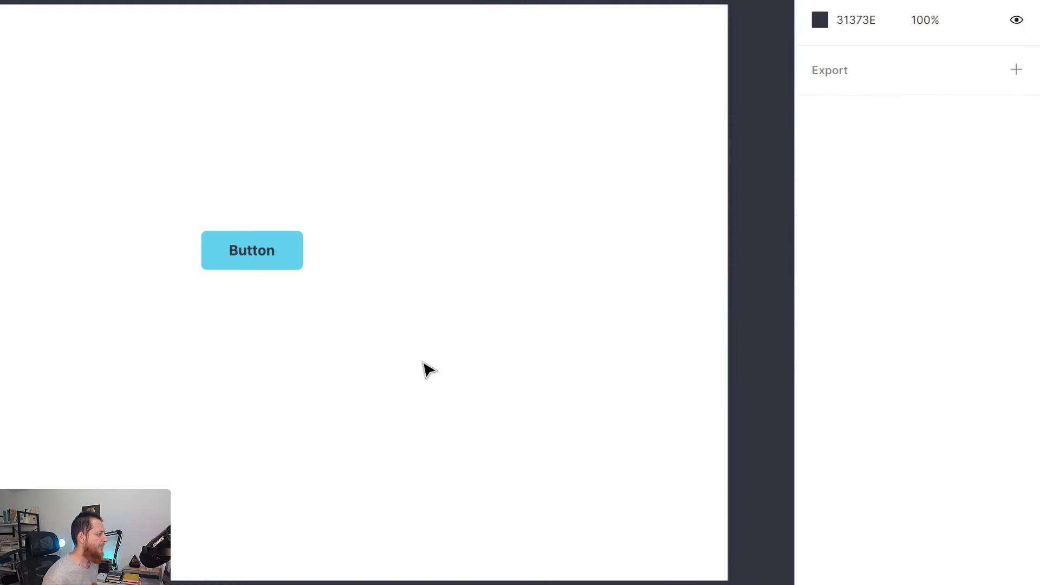
- Move the button within the frame to about X 558, Y 274
left_click(281, 270)
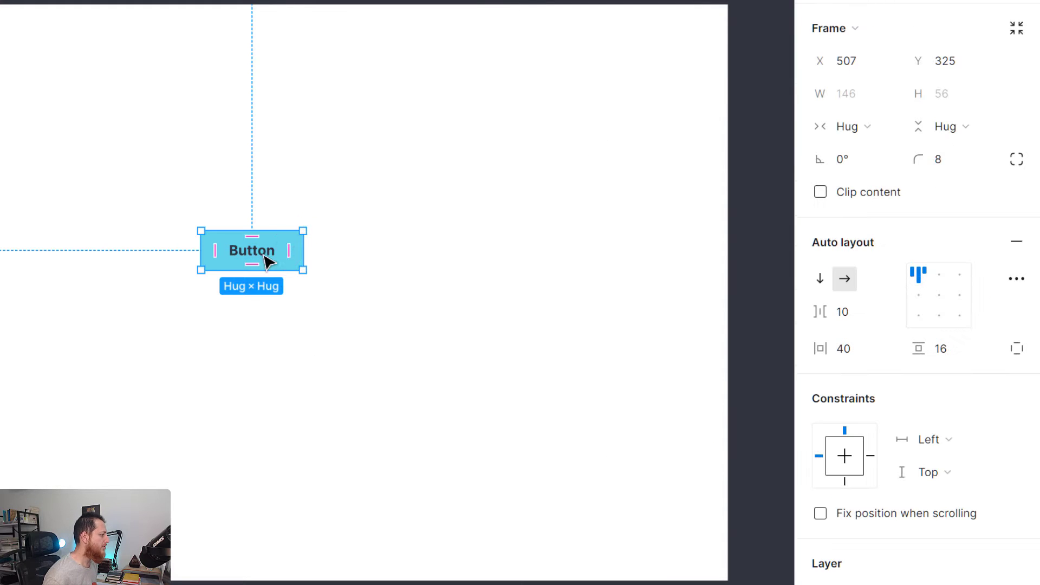
left_click_drag(256, 252, 281, 223)
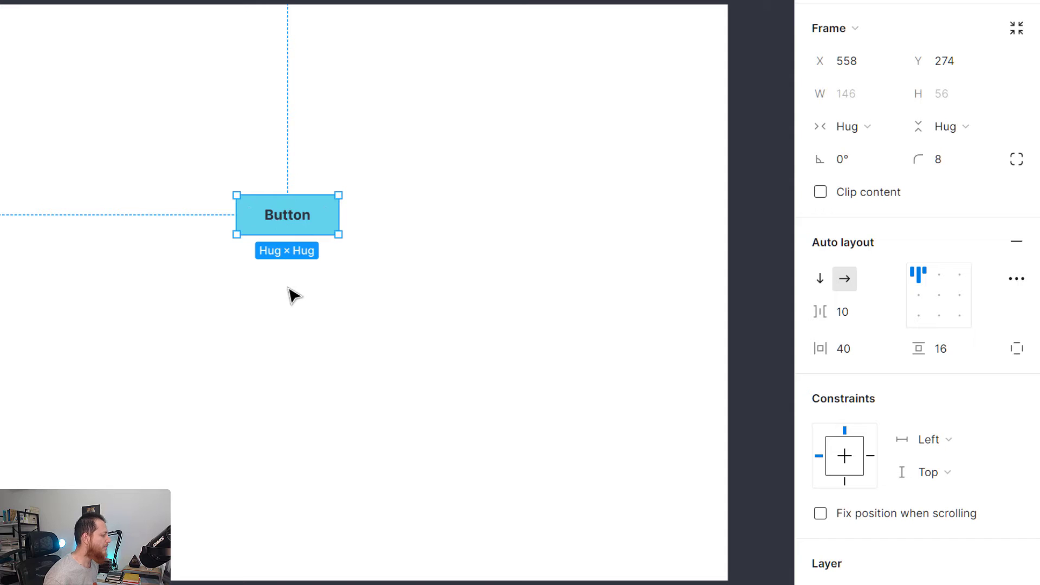
- Set only the button's top padding to 10 directly on the canvas and deselect the button
left_click(287, 202)
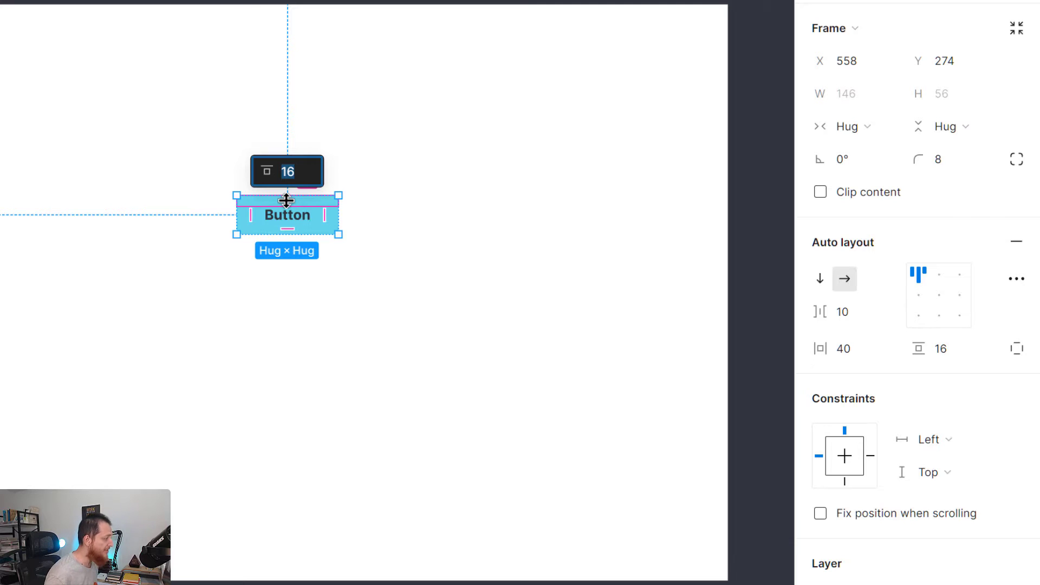
type("10")
key("Return")
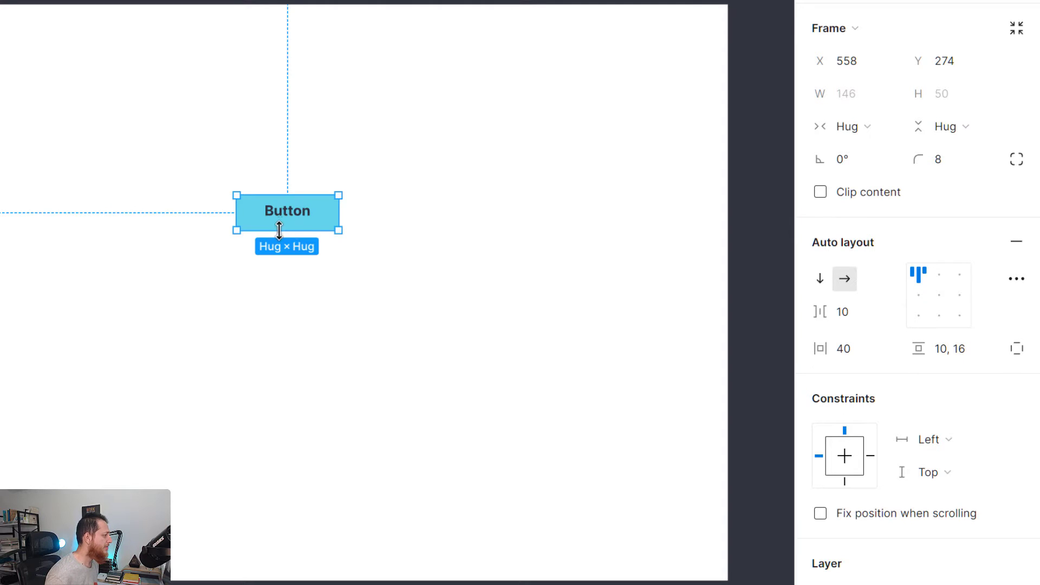
left_click(286, 302)
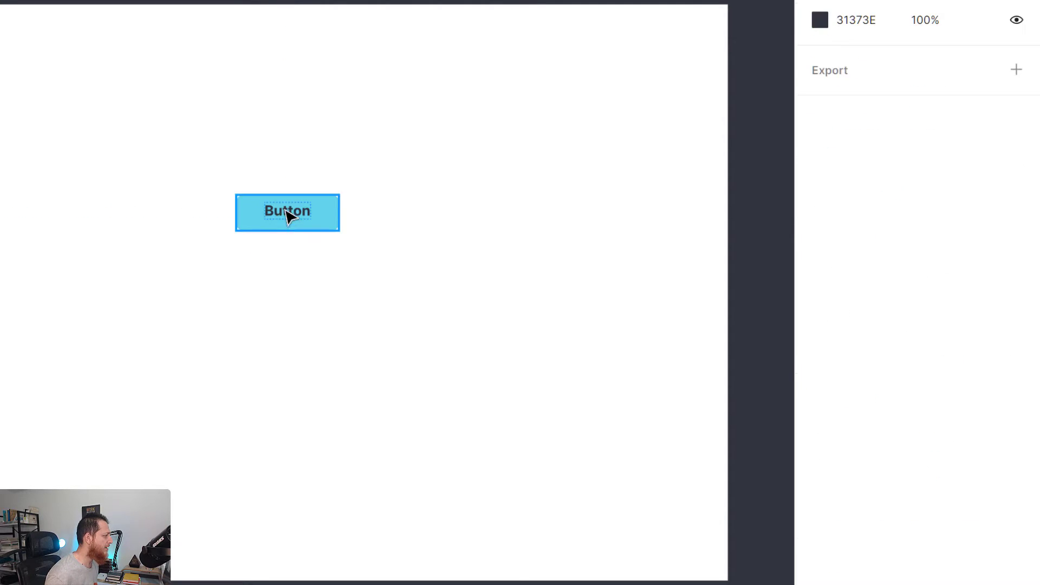
left_click(287, 217)
left_click(292, 297)
left_click(295, 225)
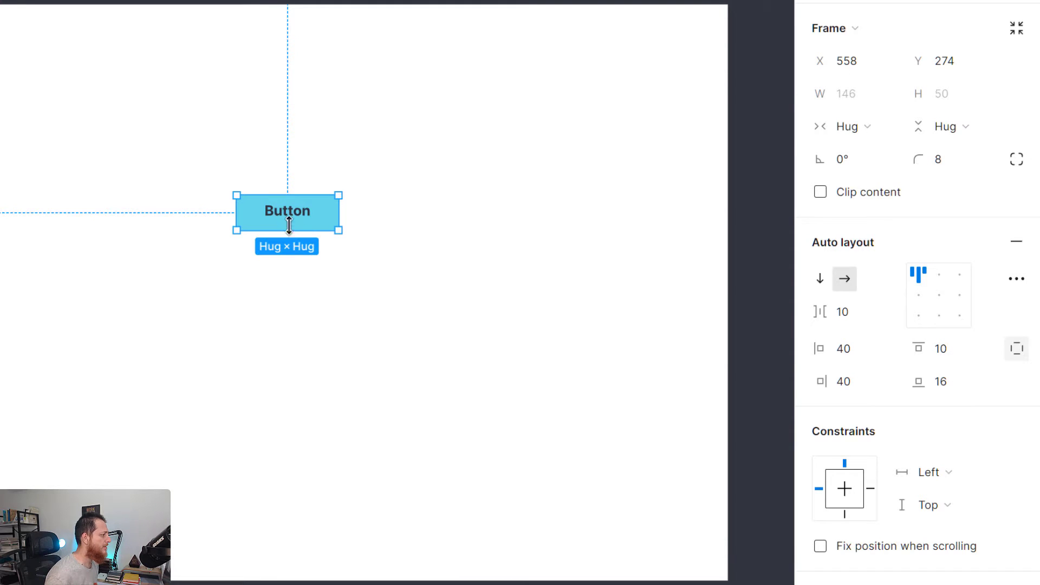
double_click(296, 218)
left_click(277, 277)
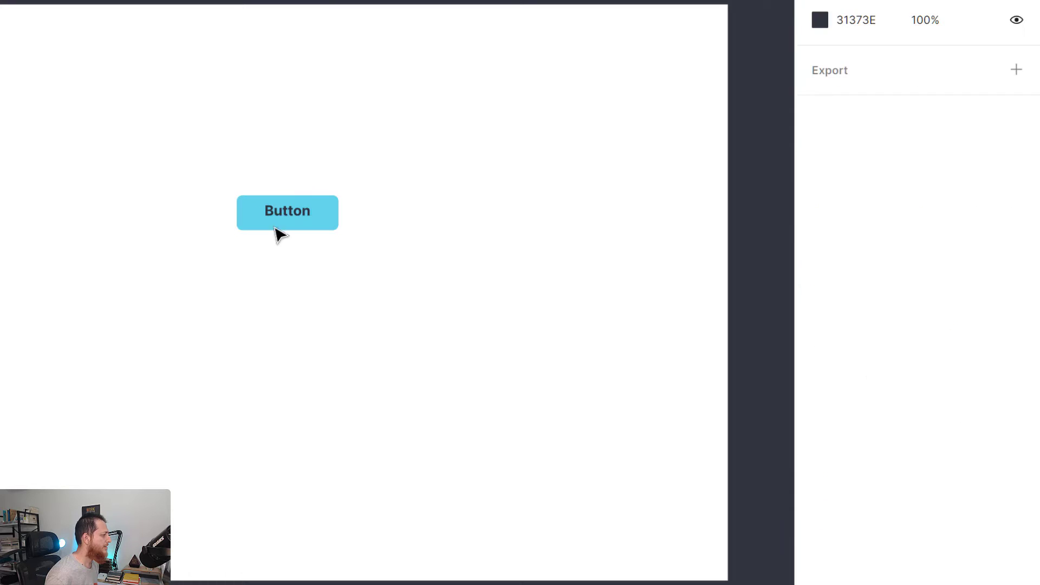
left_click(271, 217)
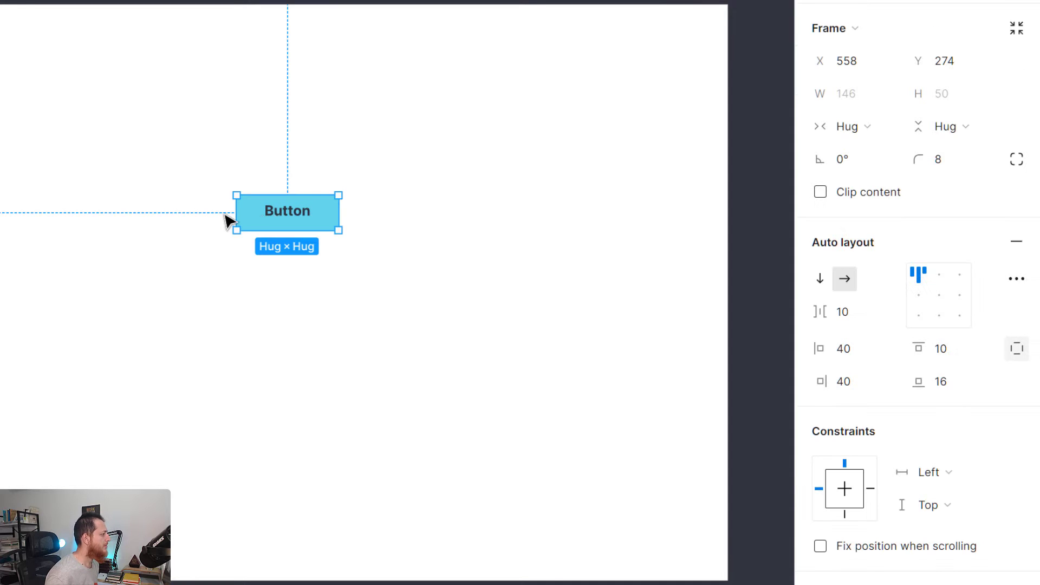
- Stretch the button to about 213 wide and return its width to hugging the contents
left_click_drag(335, 211, 385, 224)
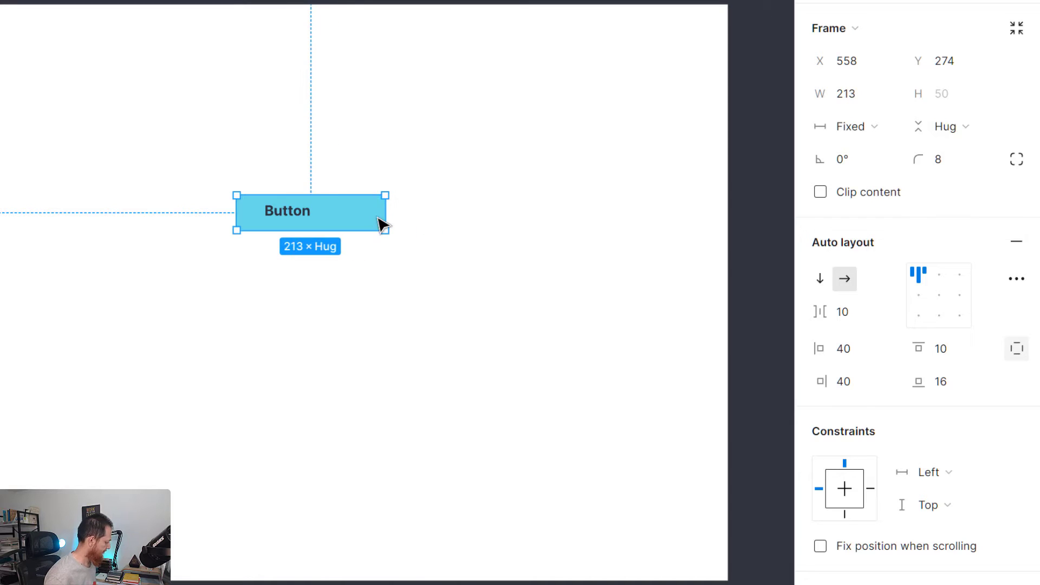
double_click(382, 223)
left_click(318, 300)
left_click(306, 223)
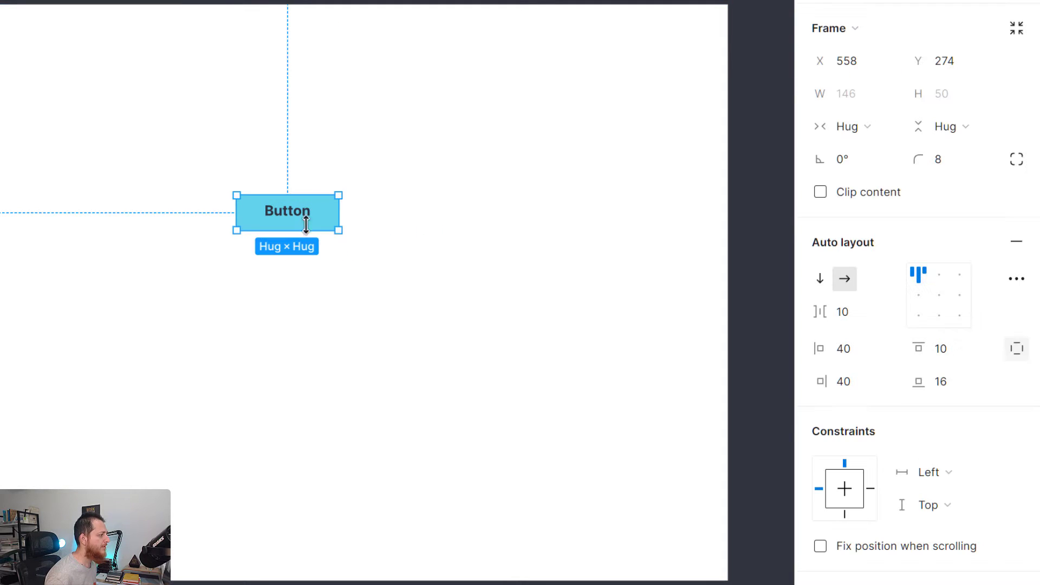
- Set only the button's right padding to 20 through the individual padding values
left_click(943, 353)
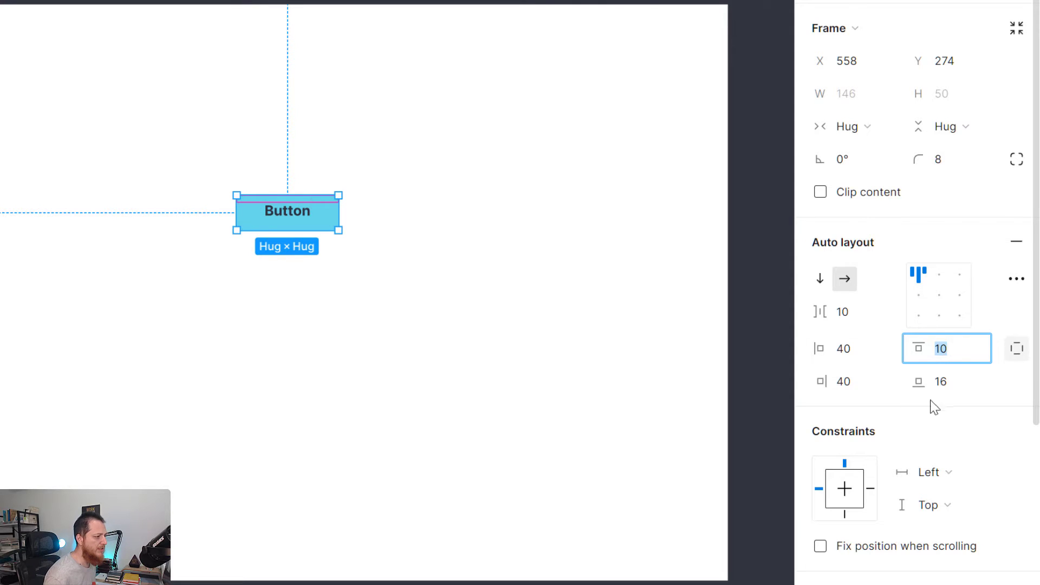
left_click(858, 384)
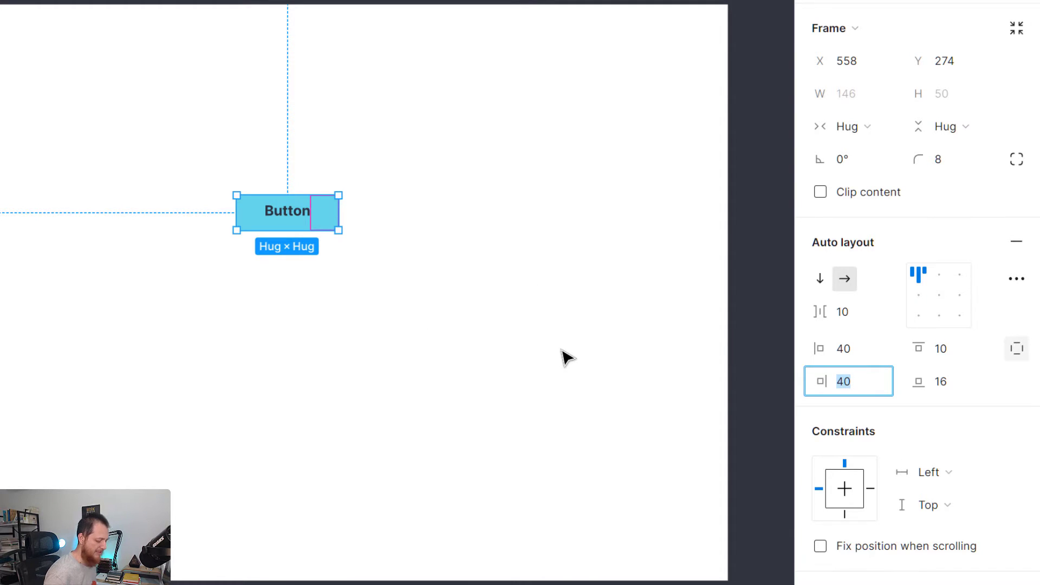
type("20")
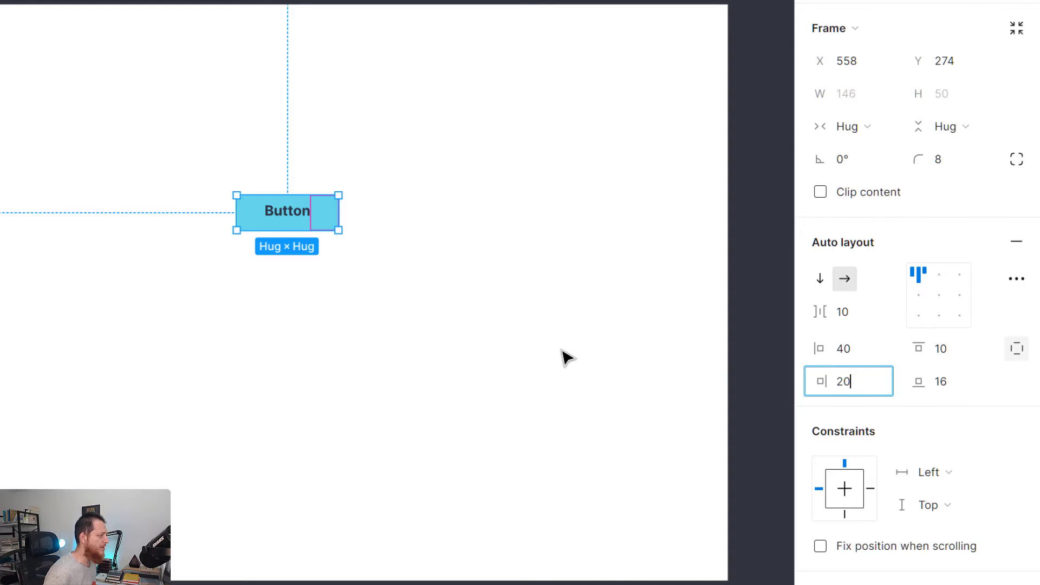
key("Return")
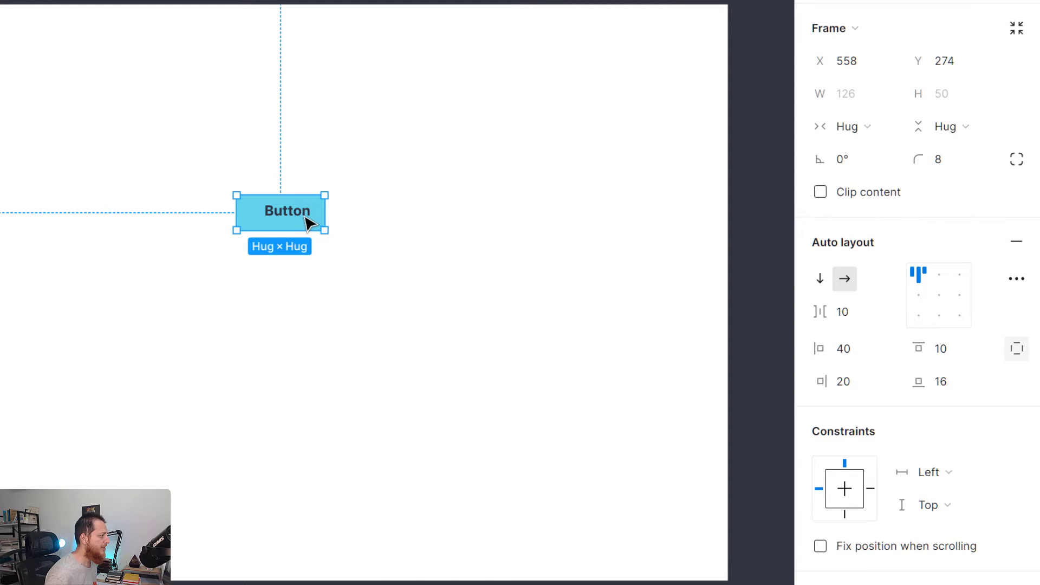
double_click(309, 222)
key("Escape")
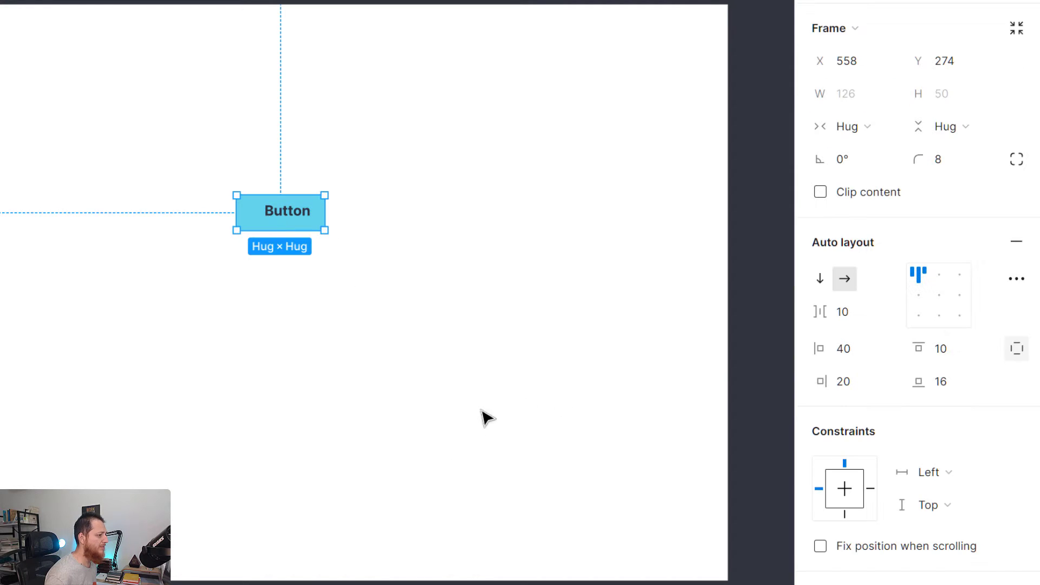
- Undo the button's right padding, width and top padding changes
left_click(462, 406)
key("ctrl+z")
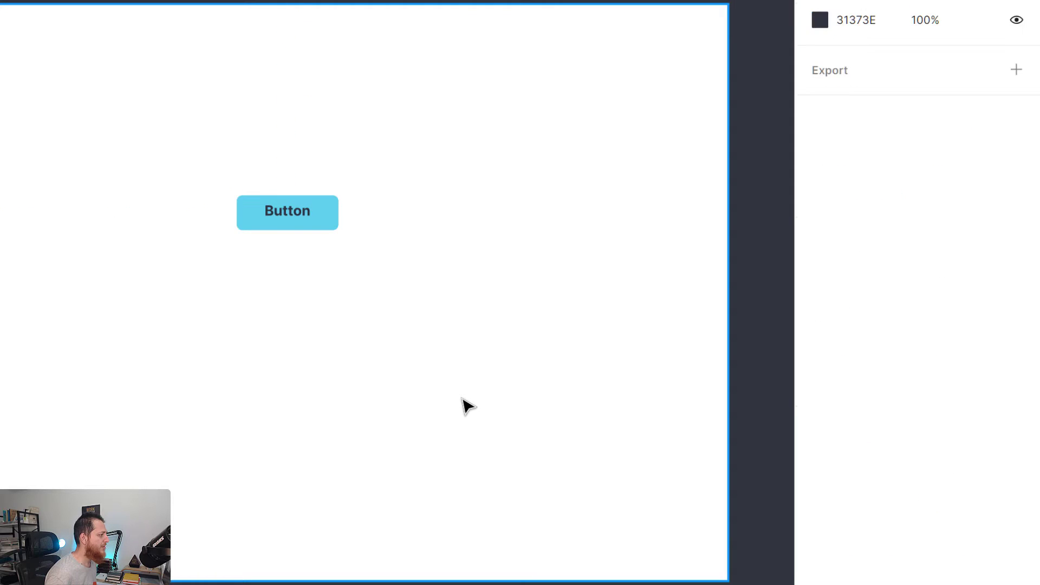
key("ctrl+z")
key("ctrl+z")
key("ctrl+z")
key("ctrl+z")
key("ctrl+z")
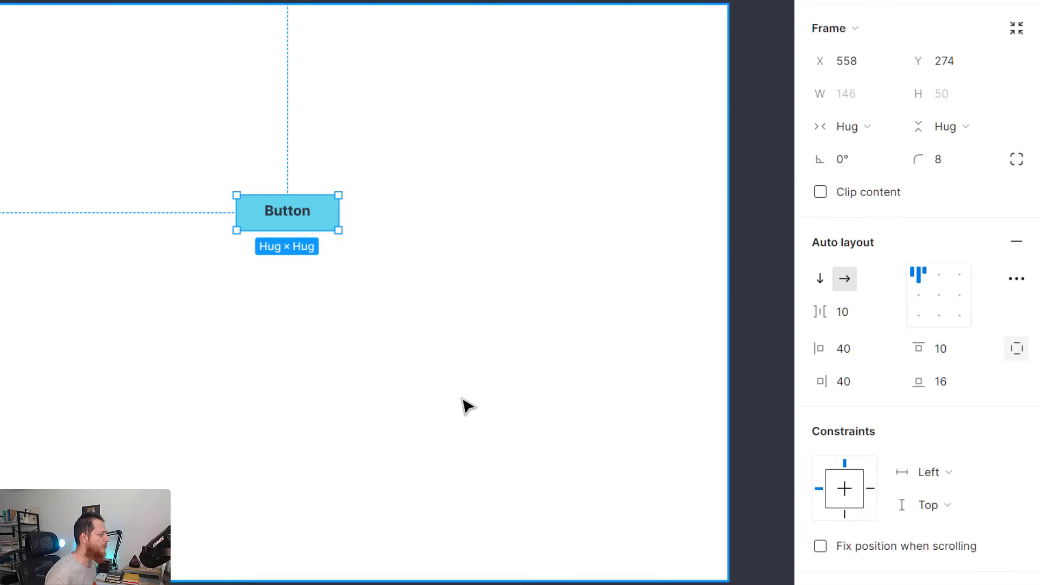
key("ctrl+z")
key("ctrl+z")
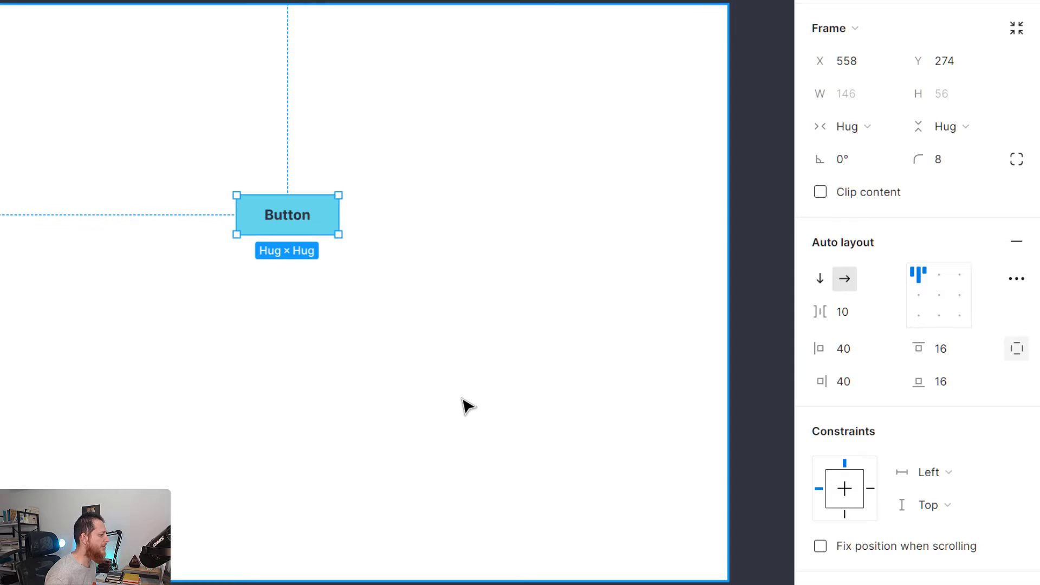
- Set only the button's right padding to 20 directly on the canvas
left_click(336, 363)
left_click(288, 223)
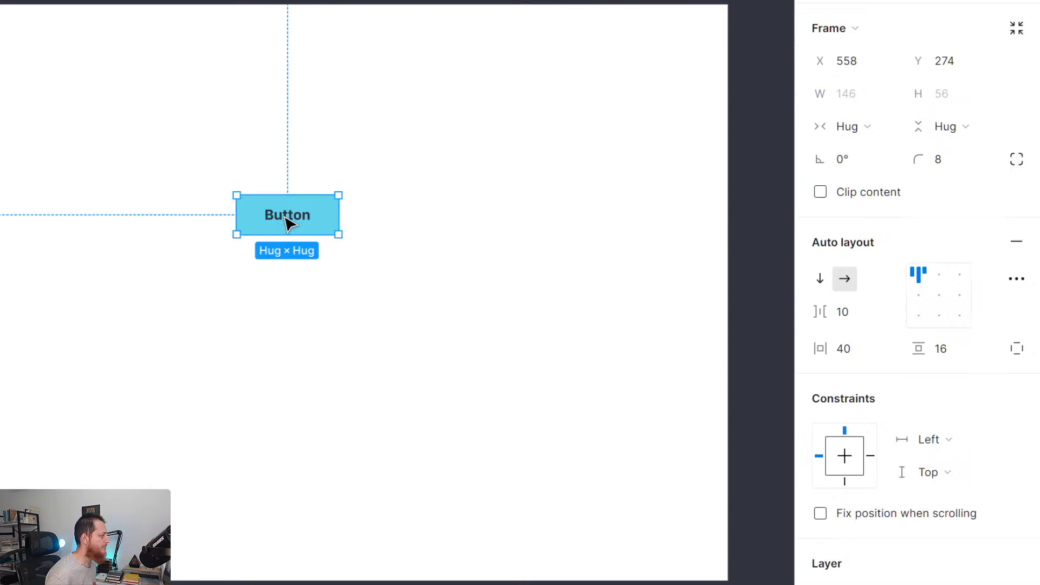
left_click(324, 216)
type("20")
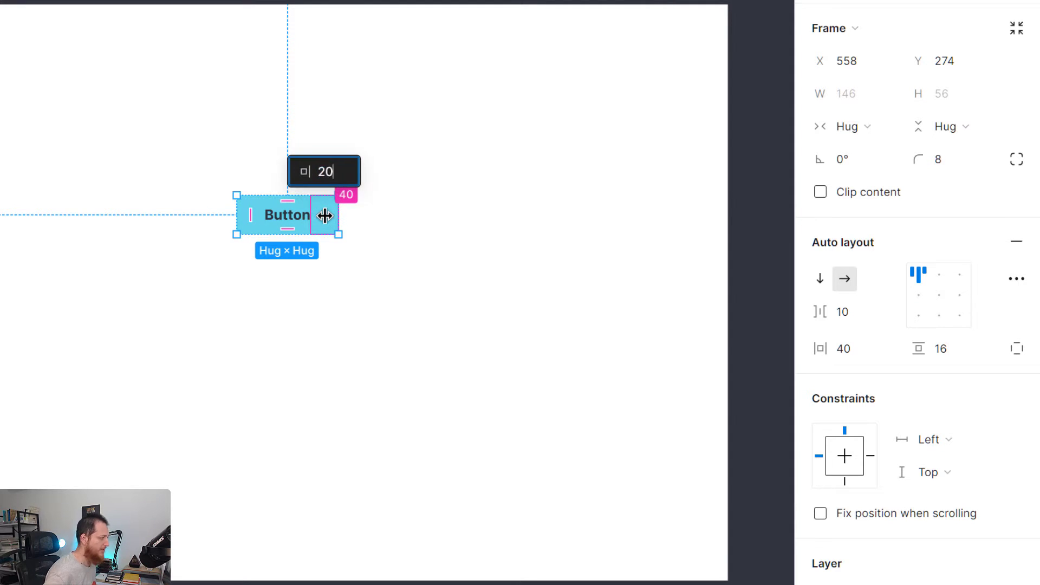
key("Return")
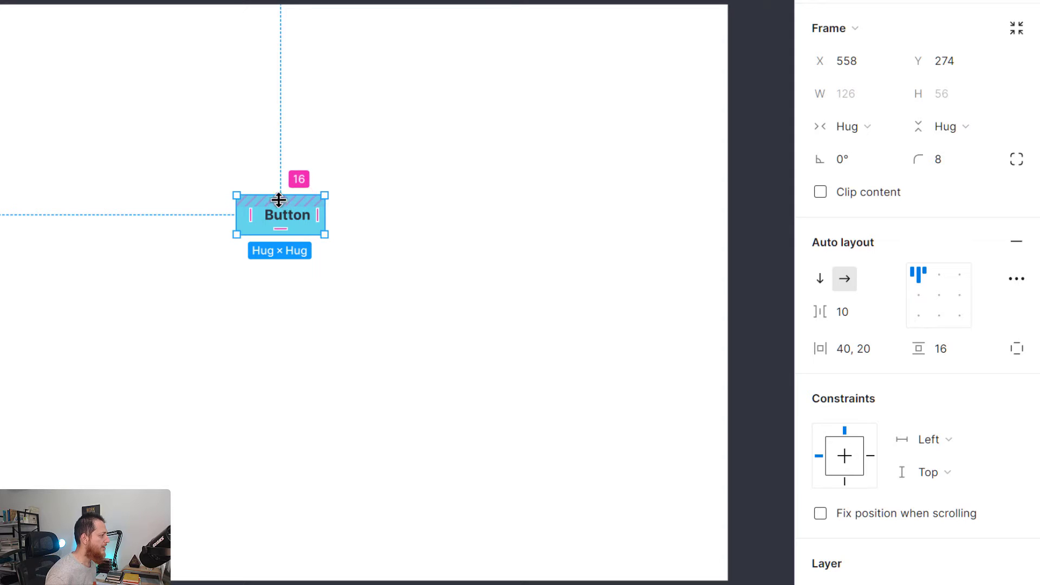
- Set only the button's top padding to 10 directly on the canvas
left_click(279, 200)
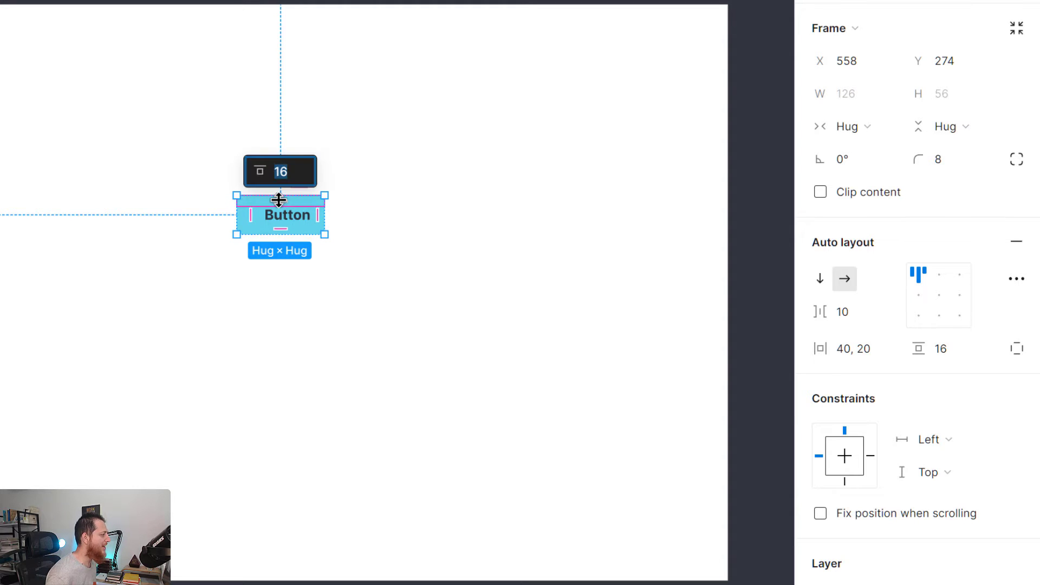
type("1")
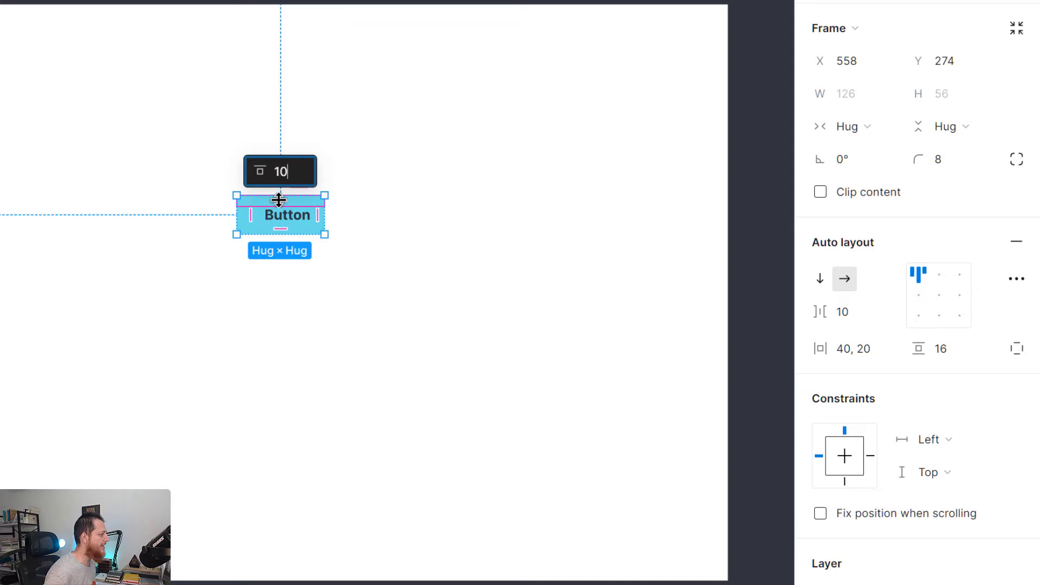
type("0")
key("Return")
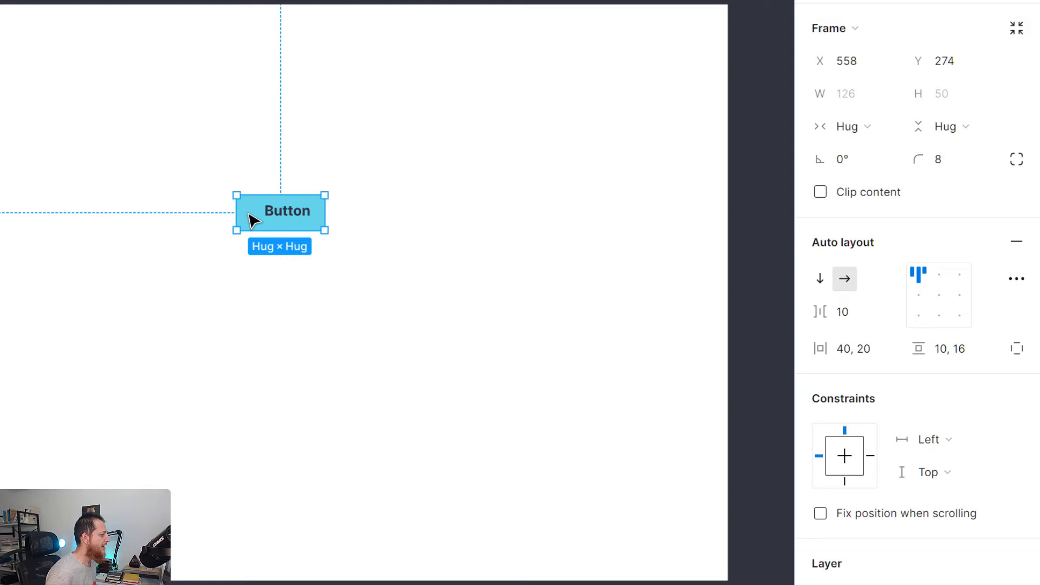
- Reselect the button frame and collapse its independent paddings into the combined horizontal and vertical values
left_click(223, 220)
left_click(276, 216)
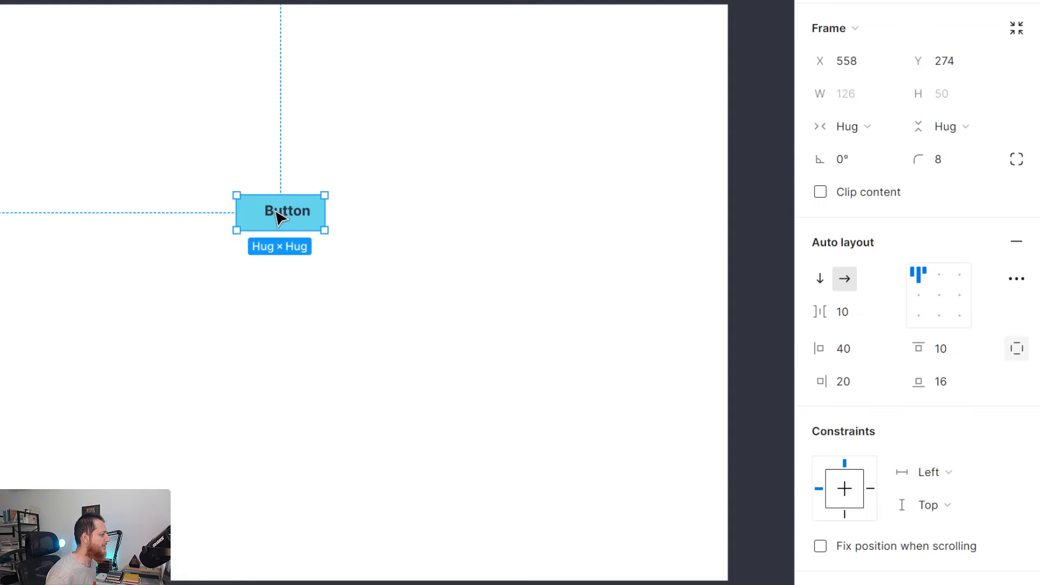
double_click(285, 218)
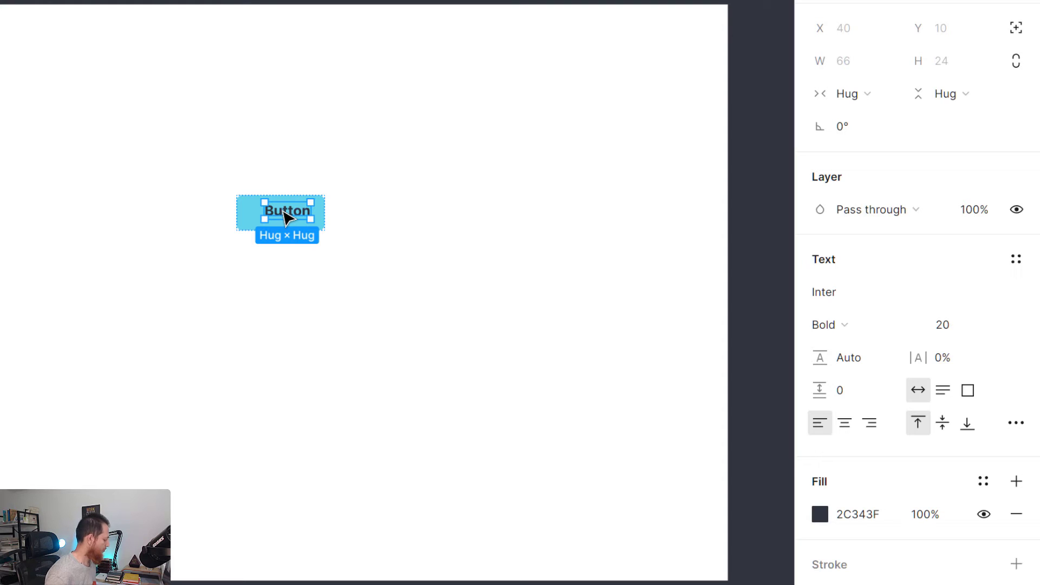
key("Escape")
left_click(269, 211)
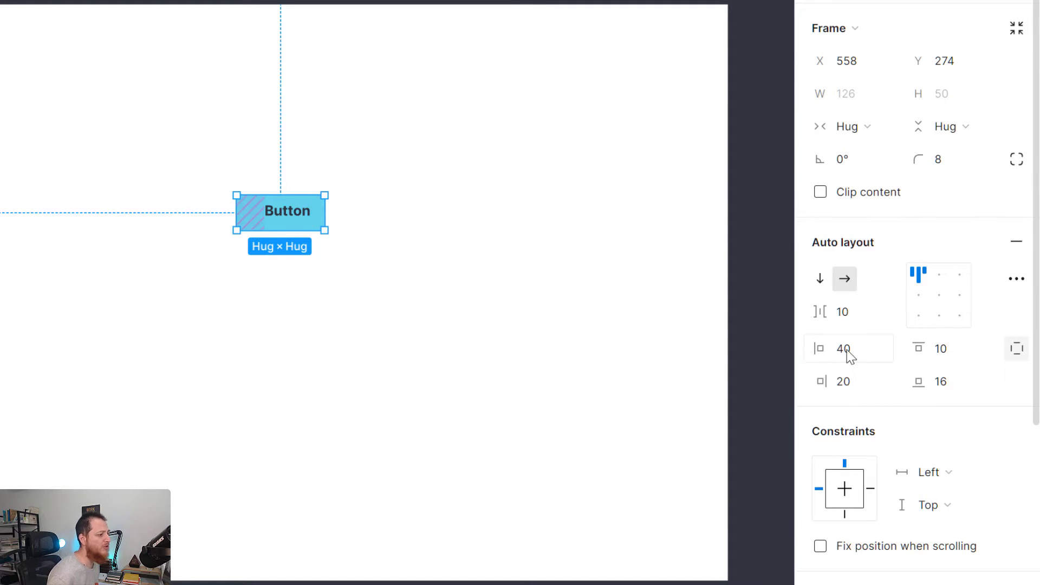
left_click(1017, 351)
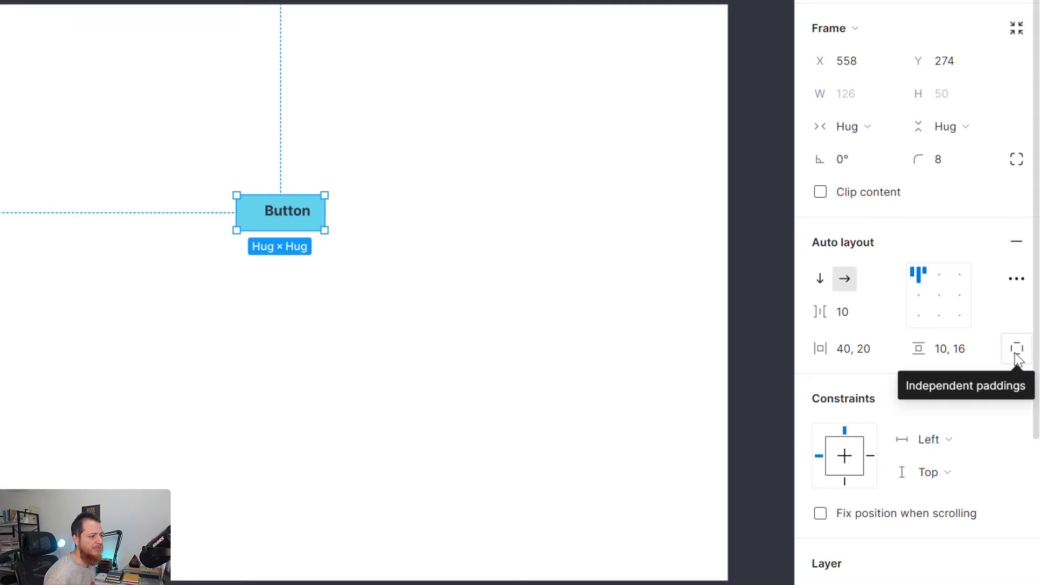
- Set the button's left padding to 60 within the combined horizontal padding, keeping 20 for the right side
left_click(852, 356)
left_click(850, 350)
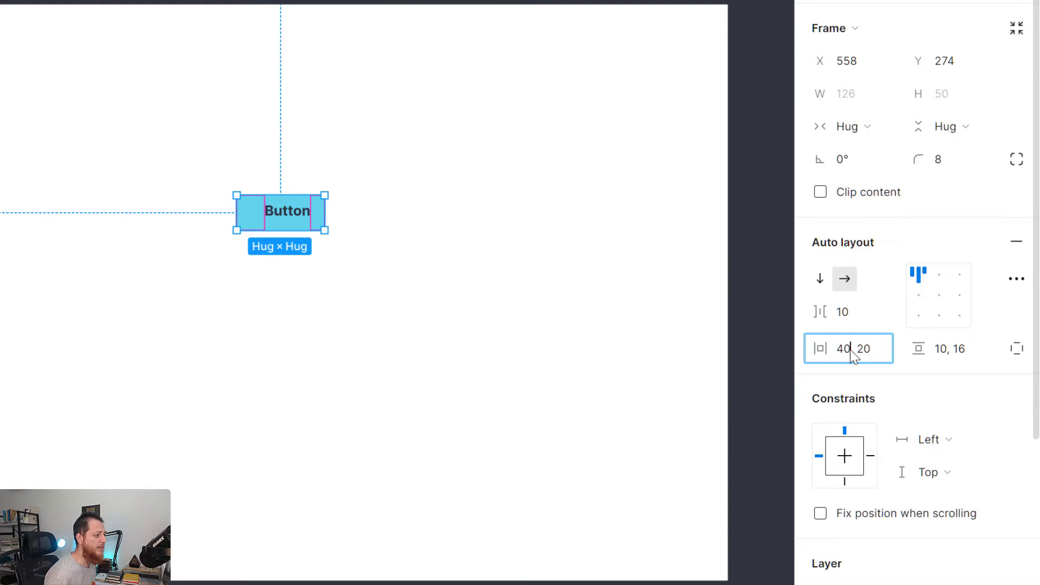
key("BackSpace")
key("BackSpace")
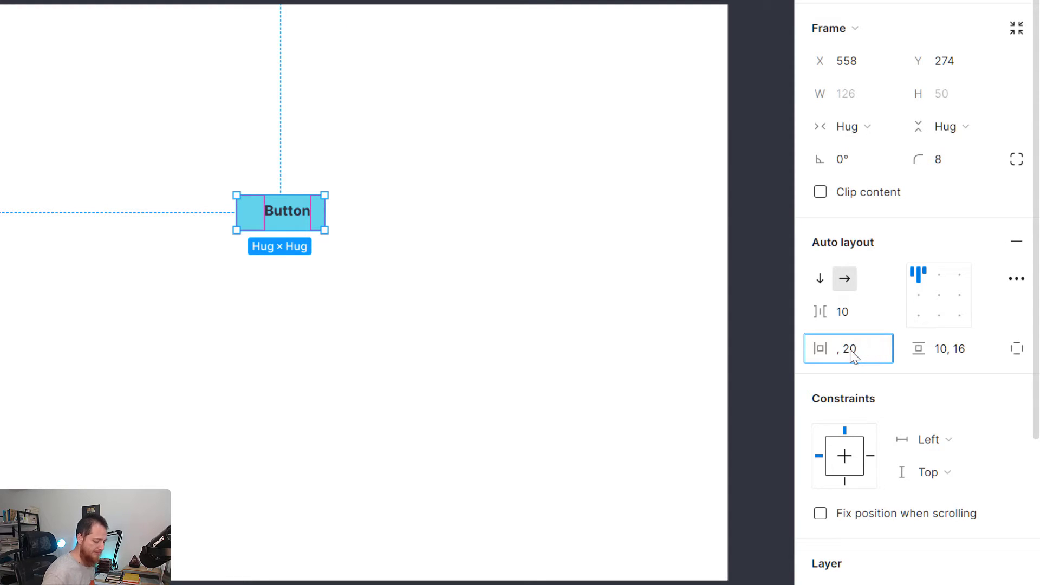
type("60")
key("Return")
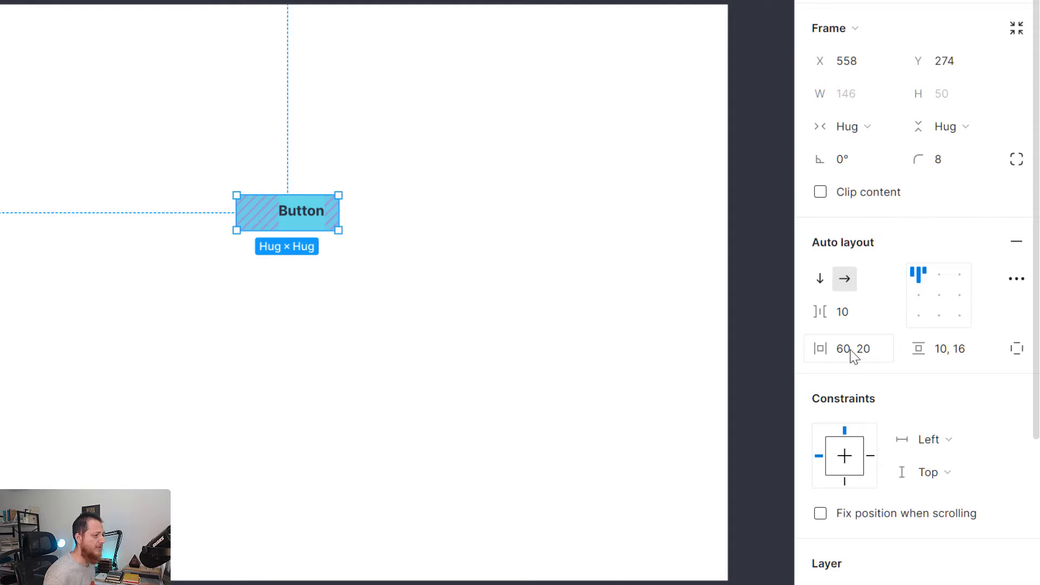
- Set the button's top padding to 32 within the combined vertical padding and keep the content aligned top left
left_click(945, 357)
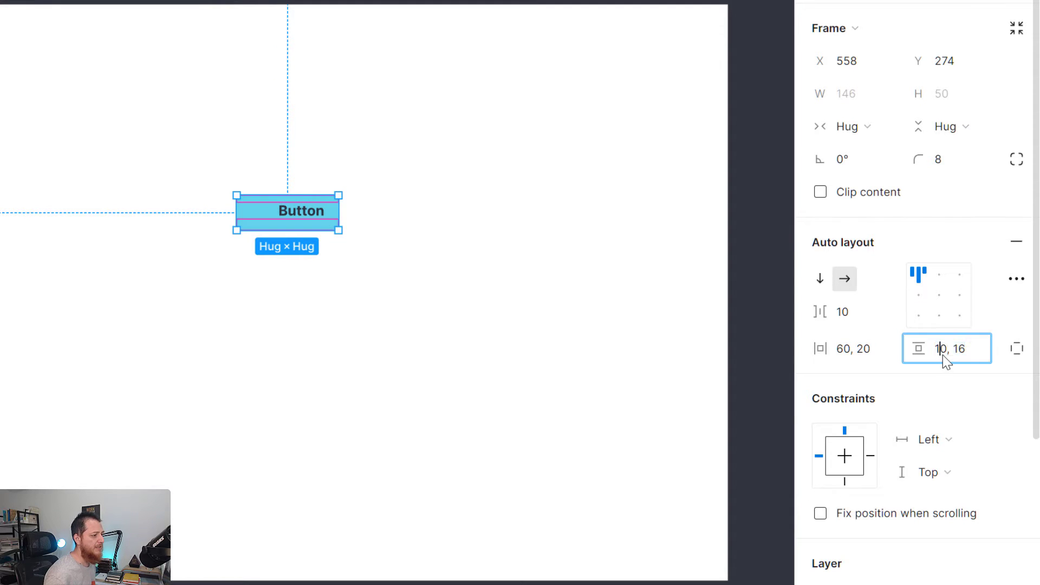
key("BackSpace")
key("BackSpace")
type("32")
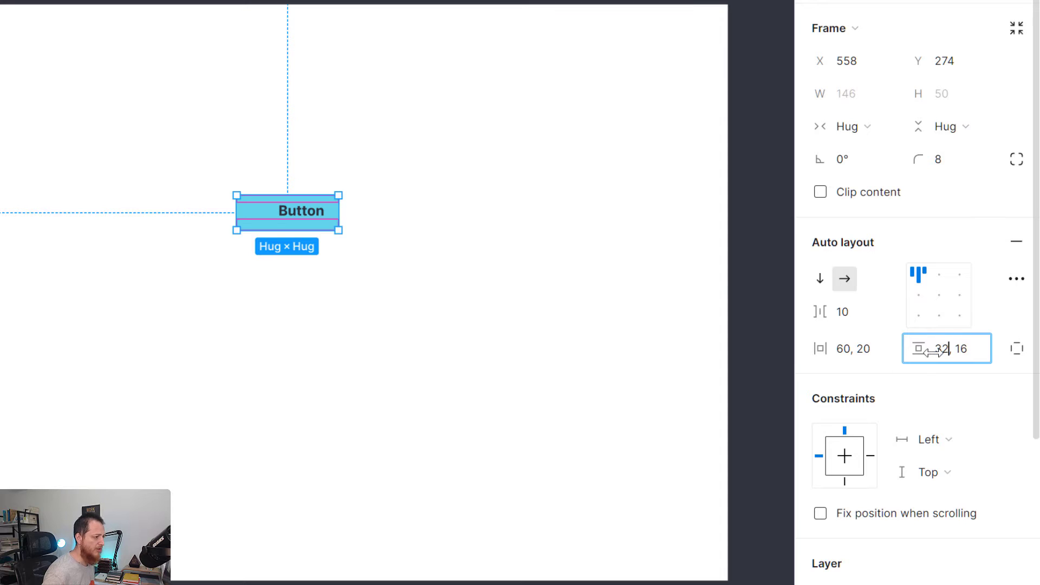
key("Return")
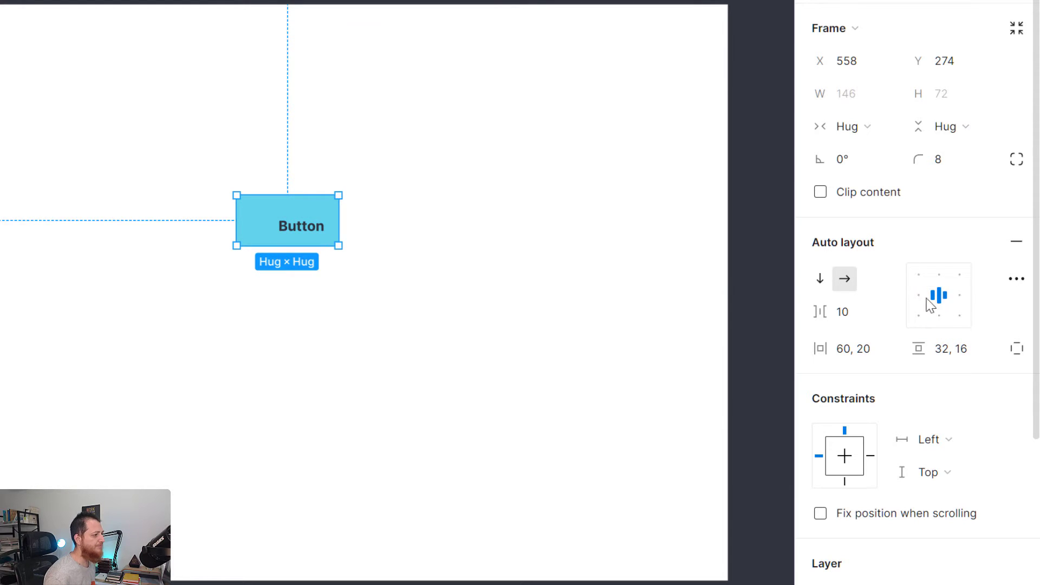
left_click(914, 274)
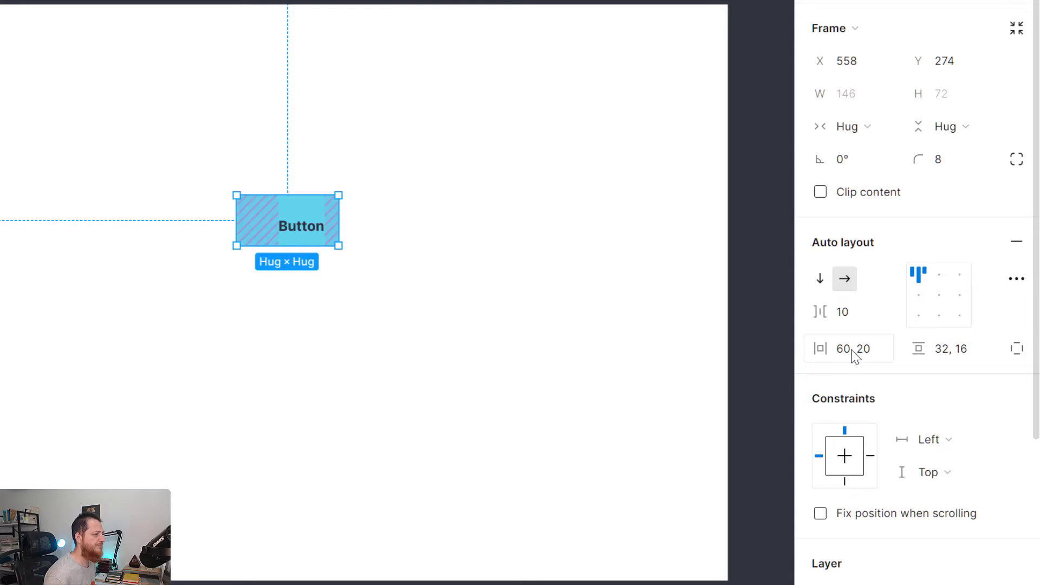
- Set the button's horizontal padding to 36 and its vertical padding to 16, and deselect it
left_click(878, 351)
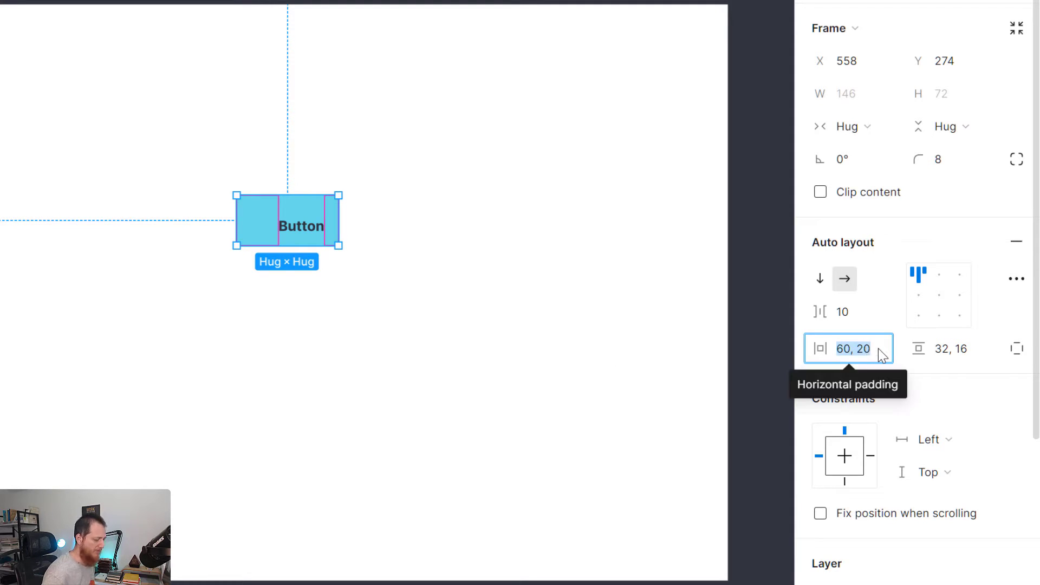
type("36")
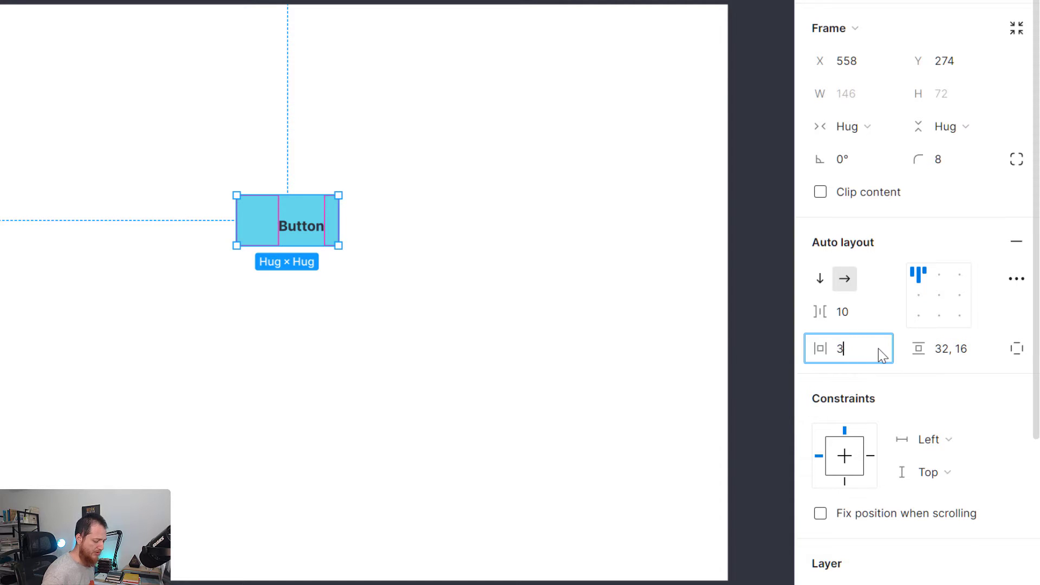
key("Return")
left_click(951, 355)
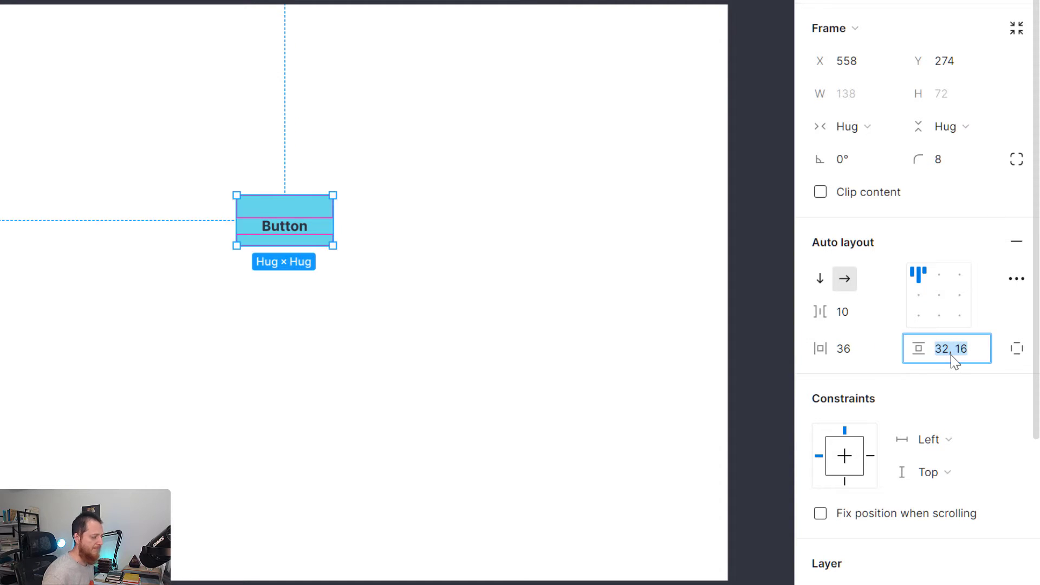
type("16")
key("Return")
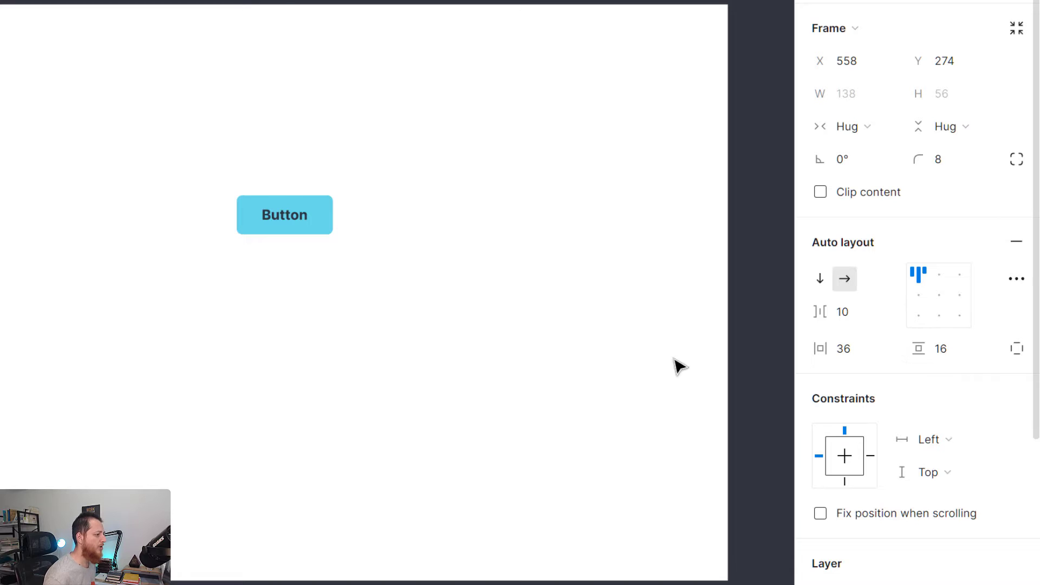
left_click(491, 357)
- Duplicate the Button text layer five times inside the auto layout frame
left_click(294, 225)
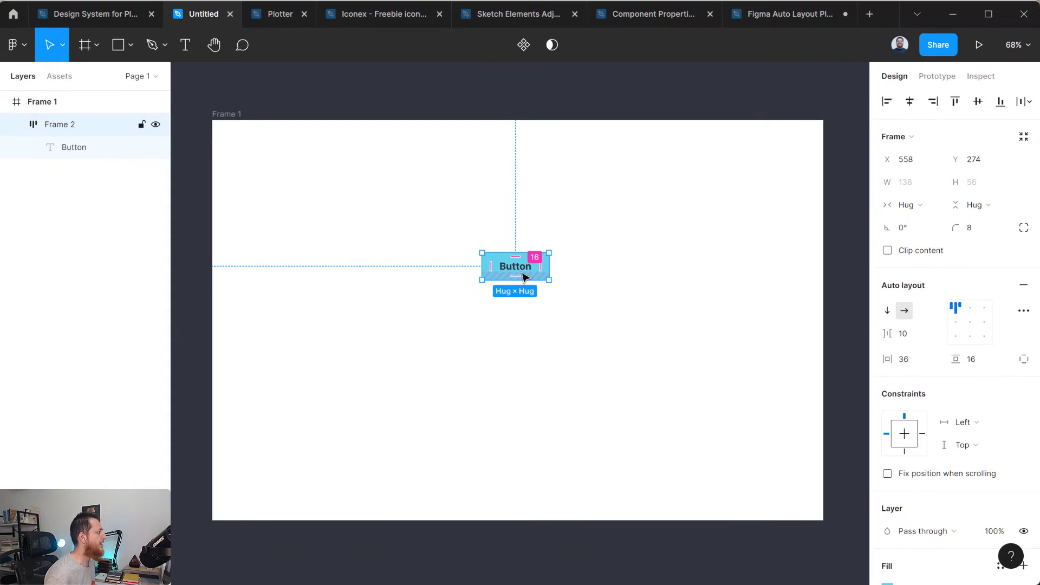
double_click(491, 269)
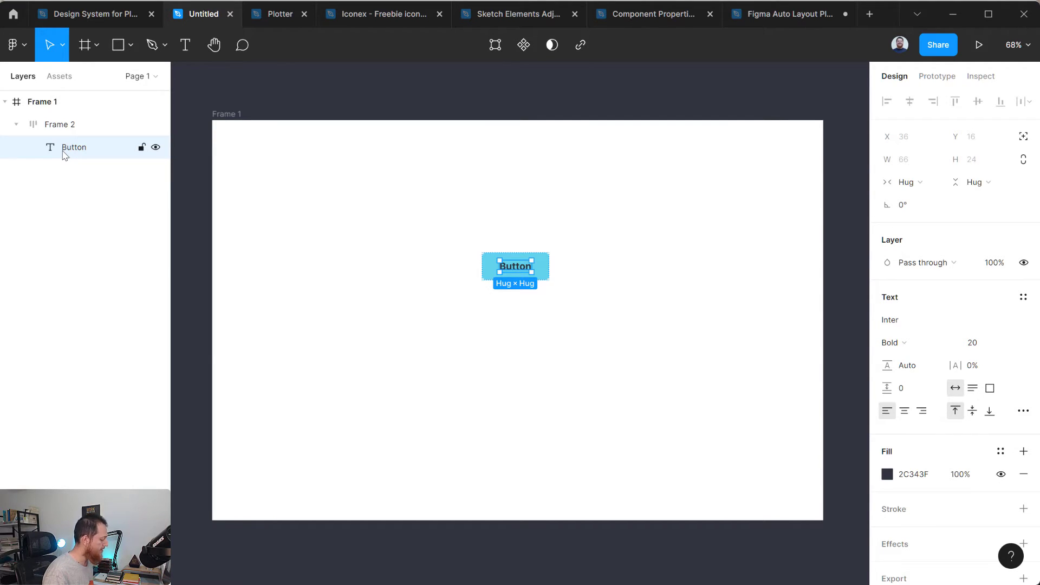
key("ctrl+d")
key("ctrl+d")
key("ctrl+d")
key("ctrl+d")
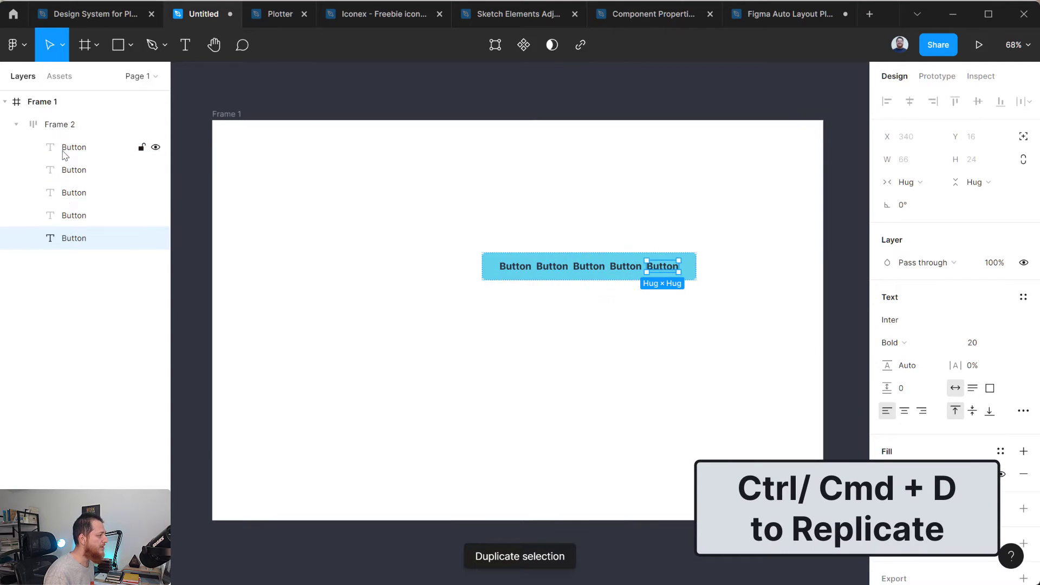
key("ctrl+d")
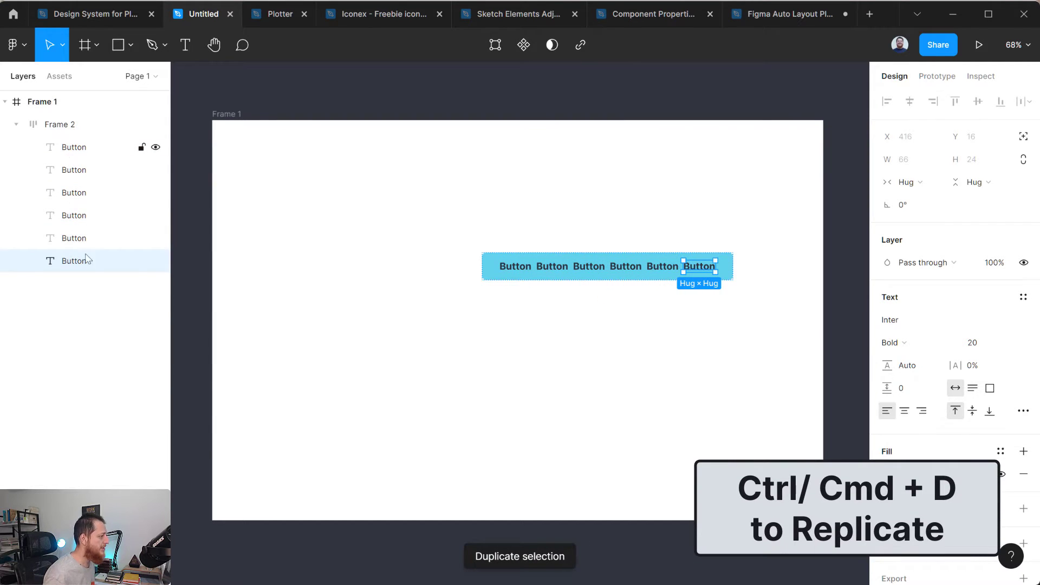
- Widen the spacing between the text items to 36 on the canvas and move the frame to X 307, Y 262
left_click(506, 278)
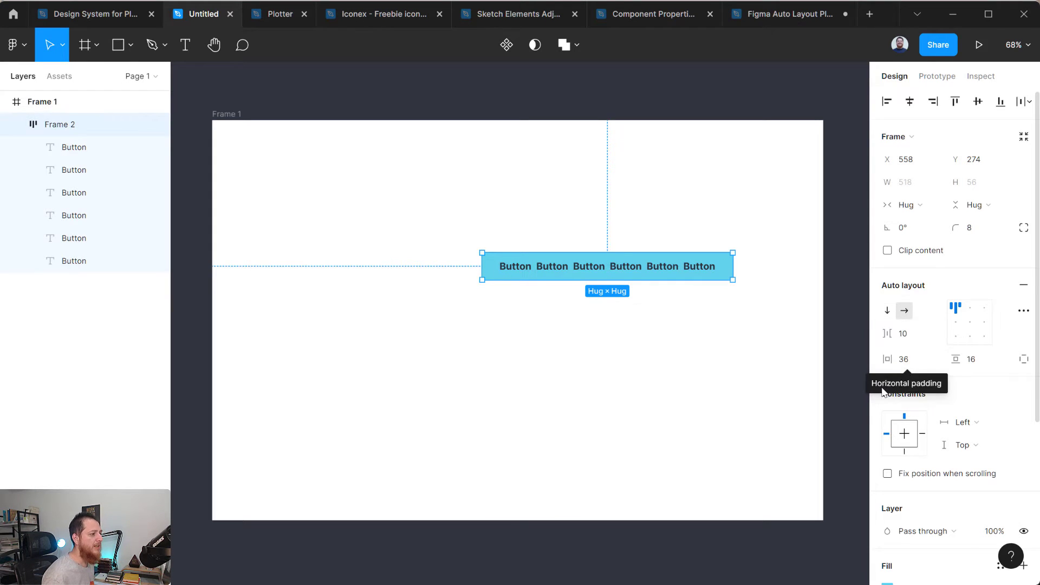
left_click(904, 335)
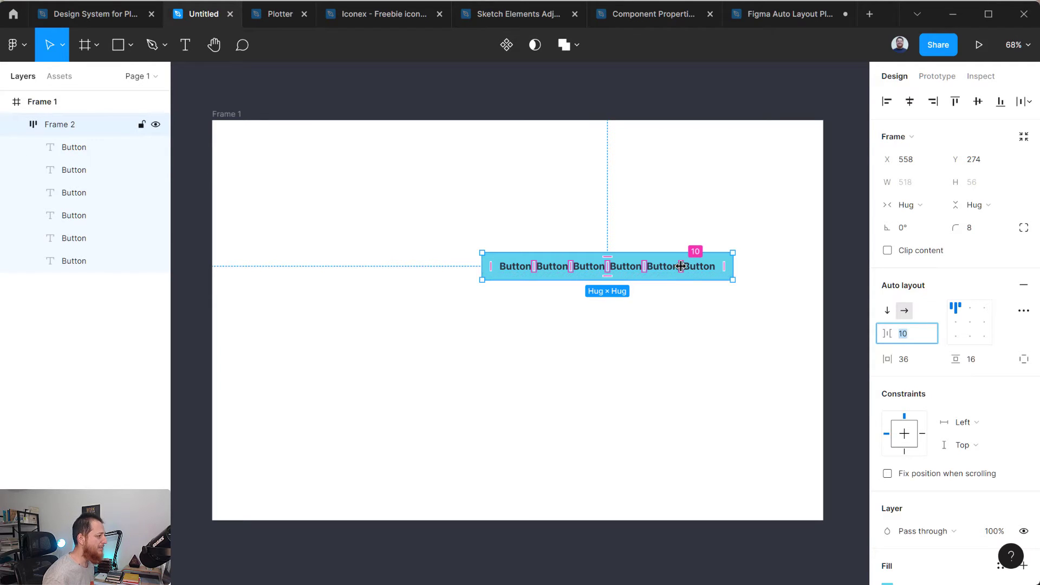
left_click_drag(681, 266, 738, 265)
left_click(588, 320)
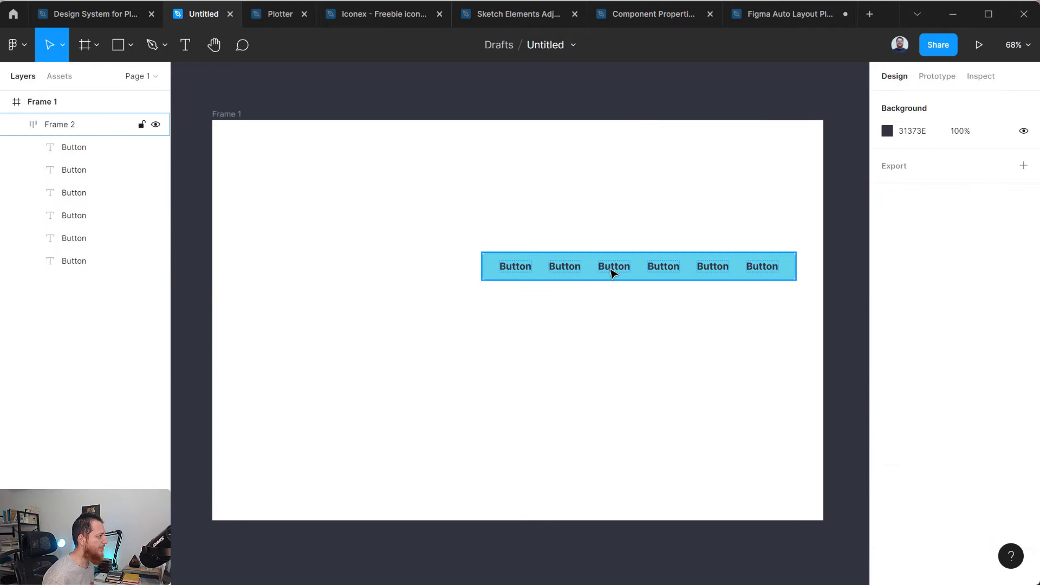
left_click_drag(610, 270, 494, 265)
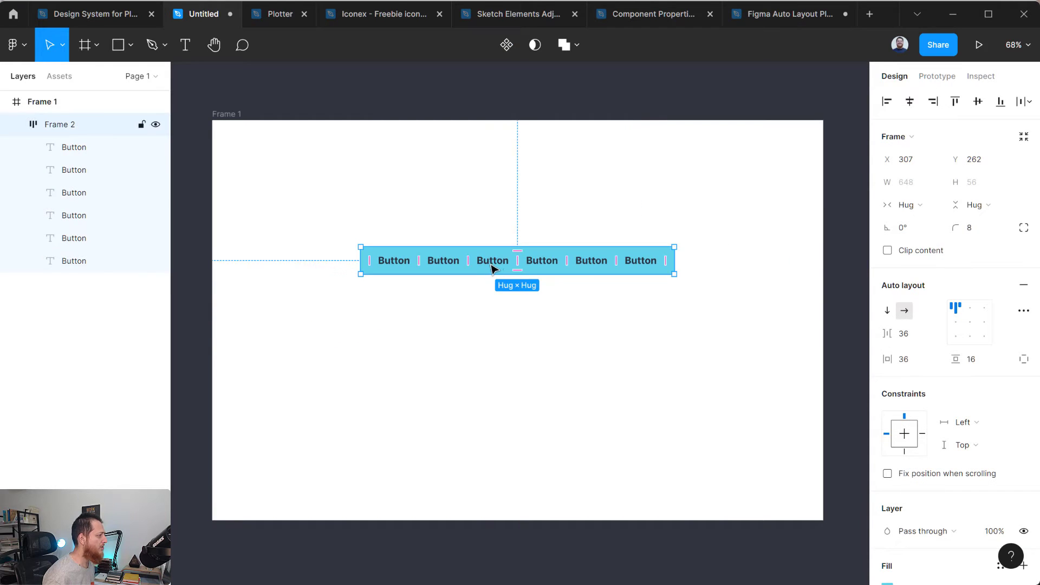
- Change the third text item to "About us" and the fifth to "Contact", and reselect the auto layout frame
double_click(492, 263)
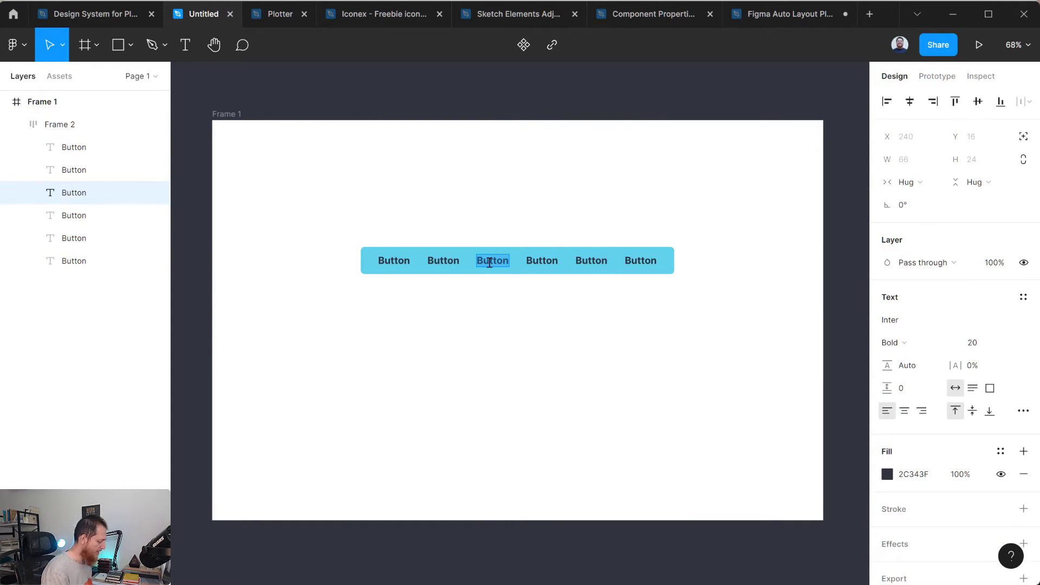
type("About us")
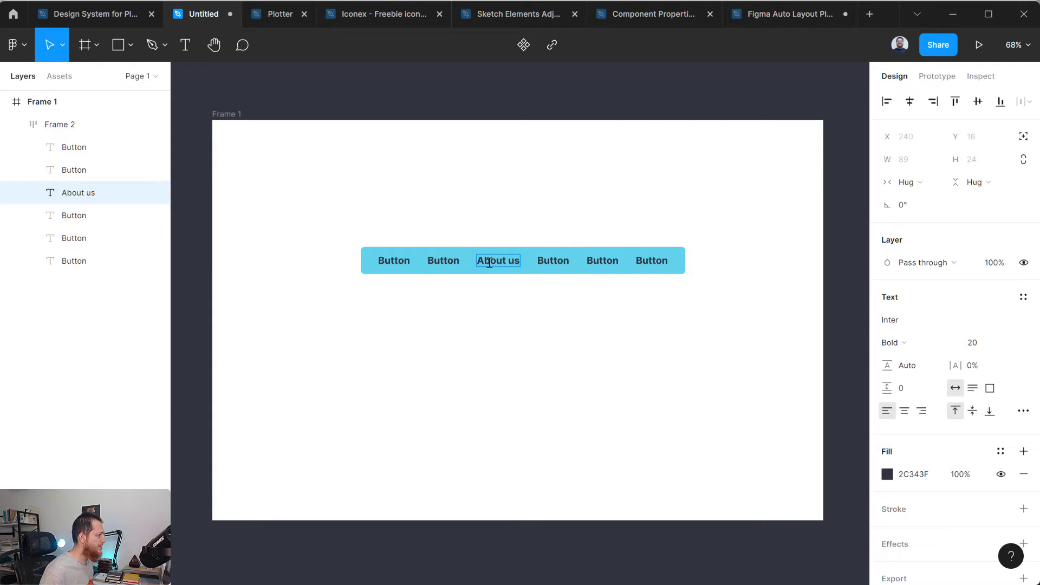
left_click(603, 257)
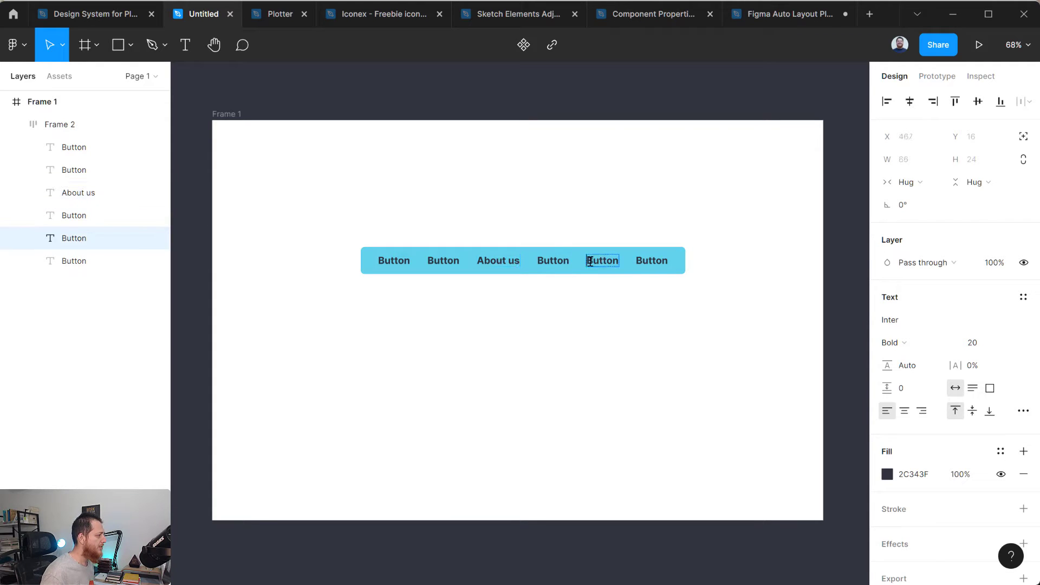
double_click(590, 261)
type("Contact")
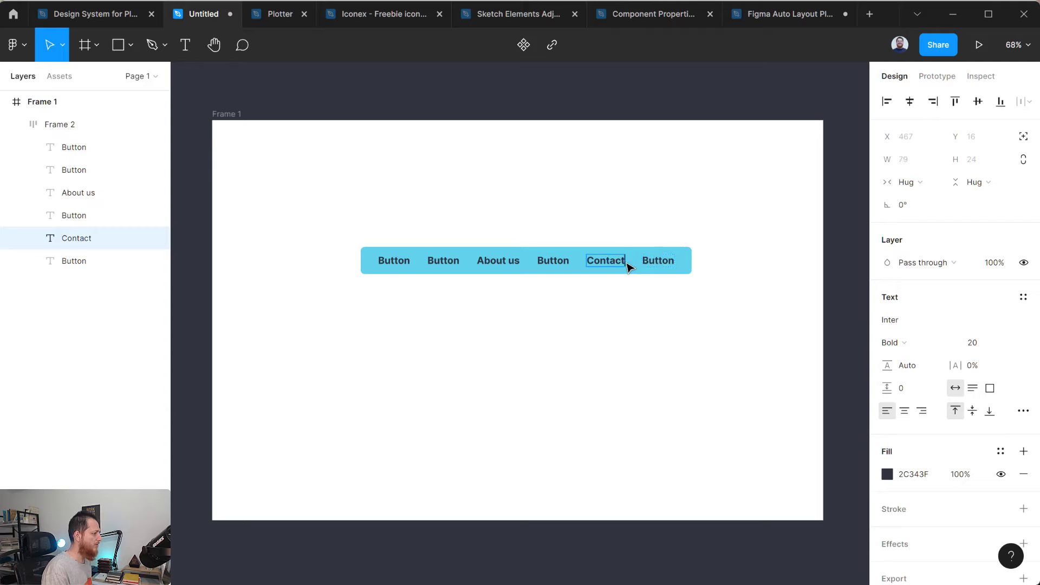
key("Escape")
left_click(563, 341)
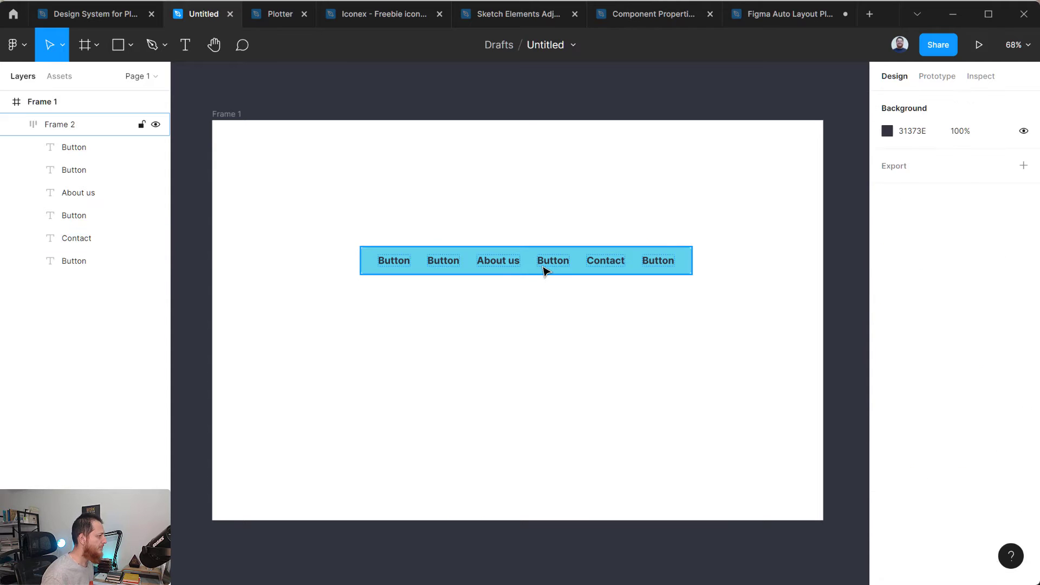
left_click(545, 271)
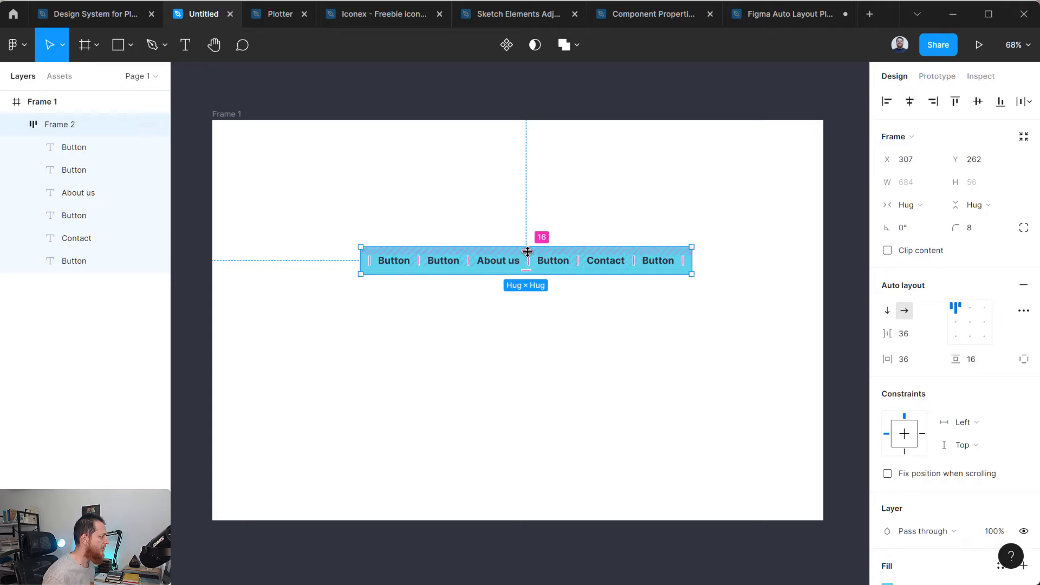
- Move the auto layout menu row up and to the left, to X 272, Y 174
mouse_move(527, 252)
left_mouse_down()
mouse_move(525, 272)
mouse_move(527, 251)
left_mouse_up()
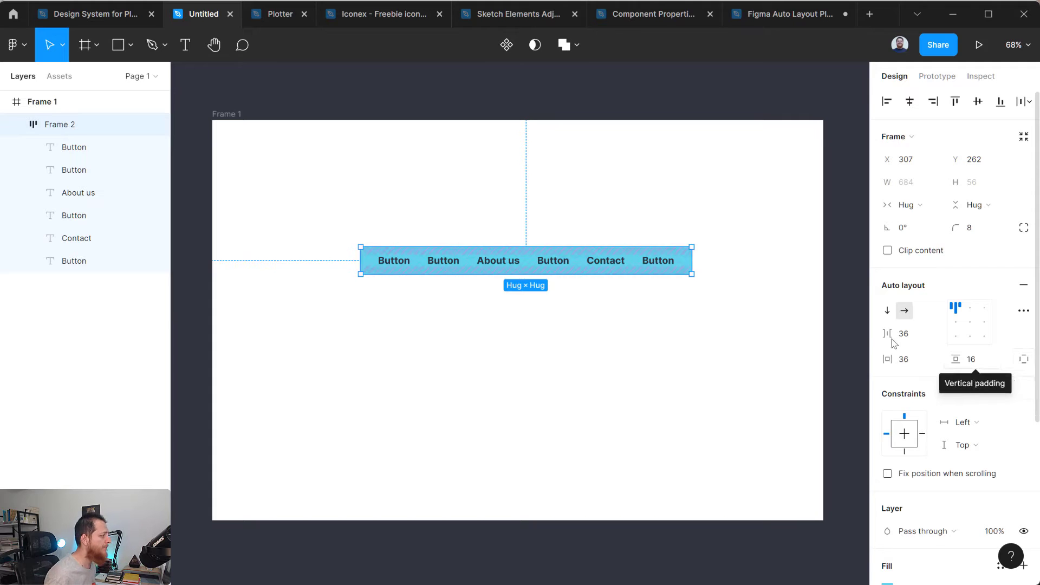
left_click(669, 302)
left_click(606, 269)
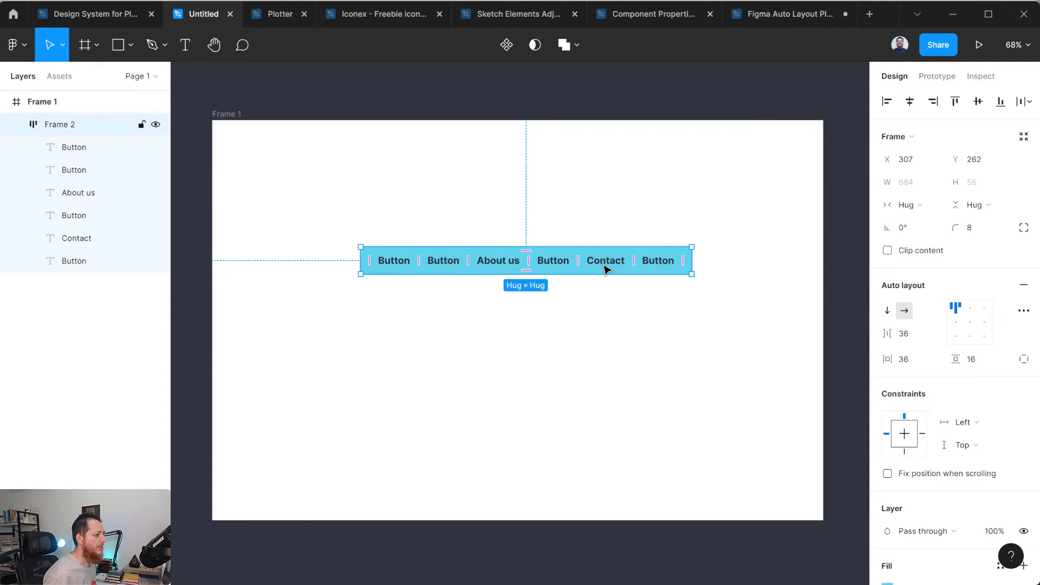
left_click(576, 295)
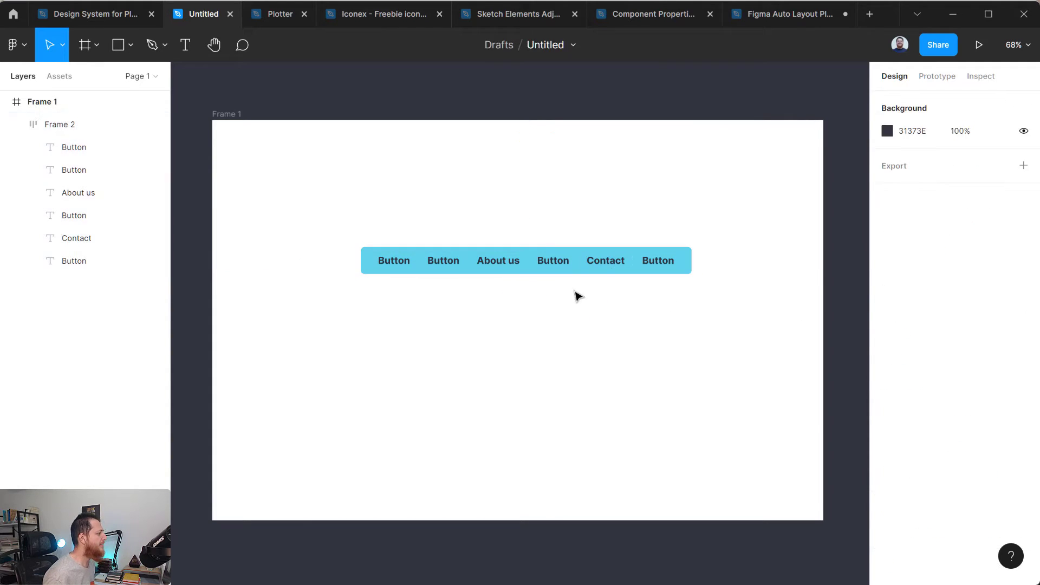
left_click(583, 271)
left_click_drag(591, 267, 579, 226)
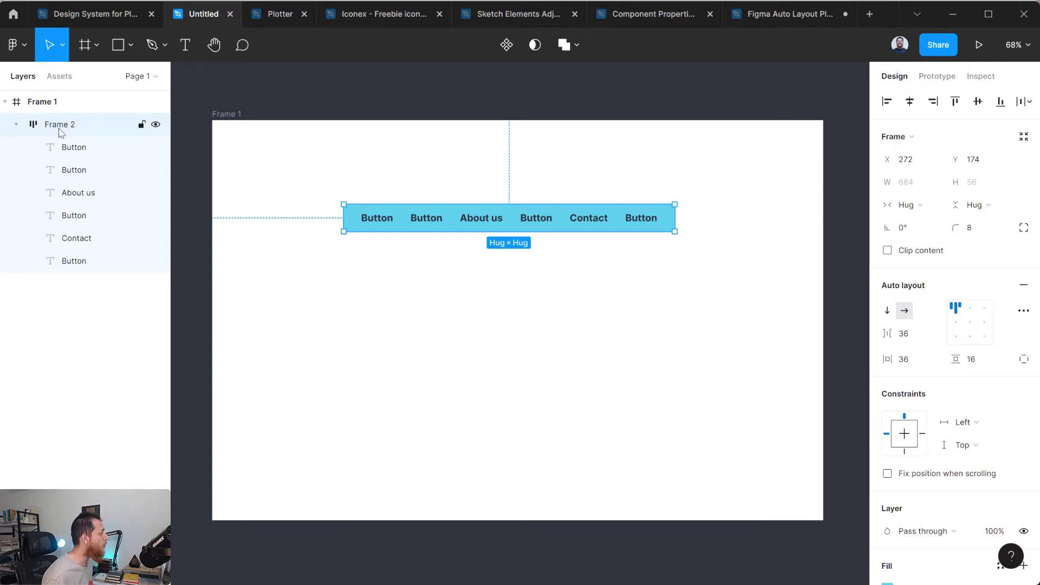
- Duplicate the menu row three times and wrap all four rows in a new auto layout frame
key("ctrl+d")
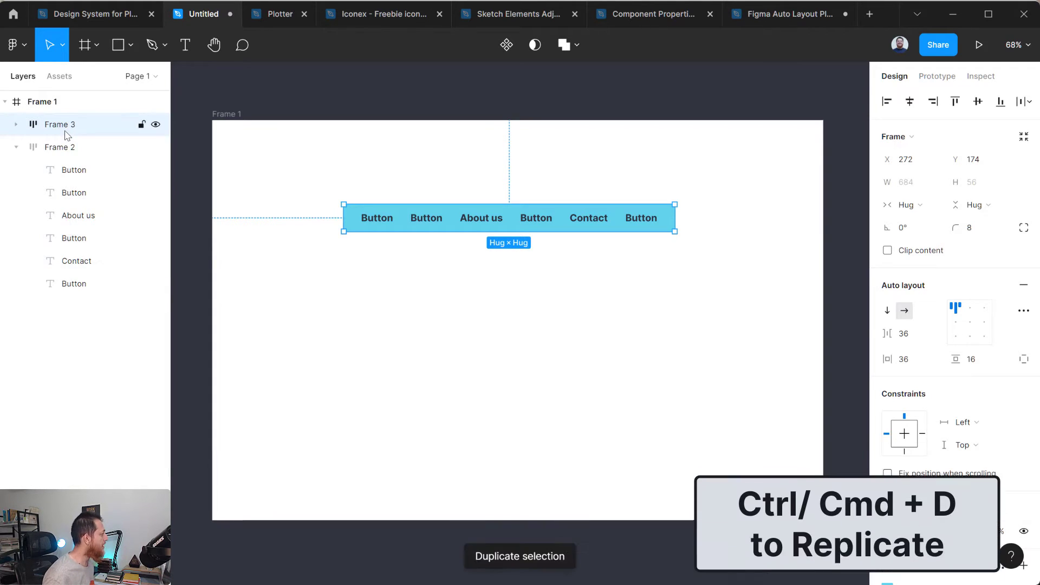
key("ctrl+d")
key("ctrl+d")
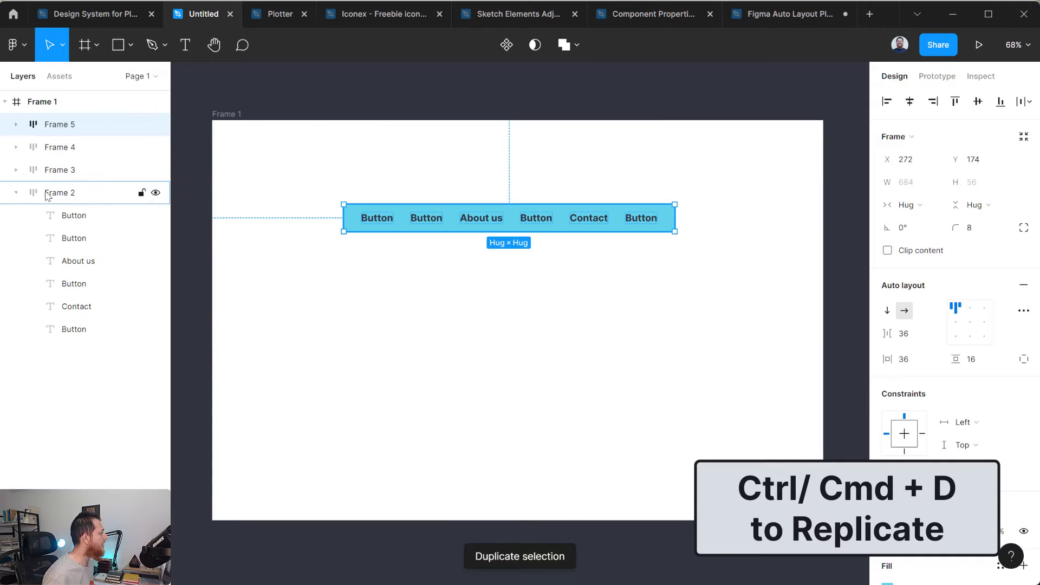
left_click(17, 192)
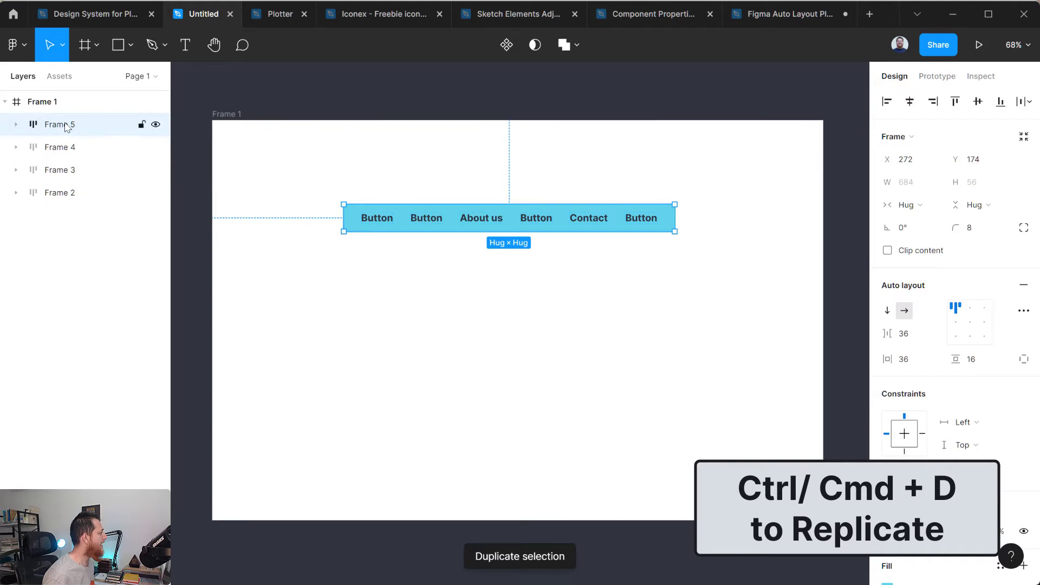
left_click(65, 197, "shift")
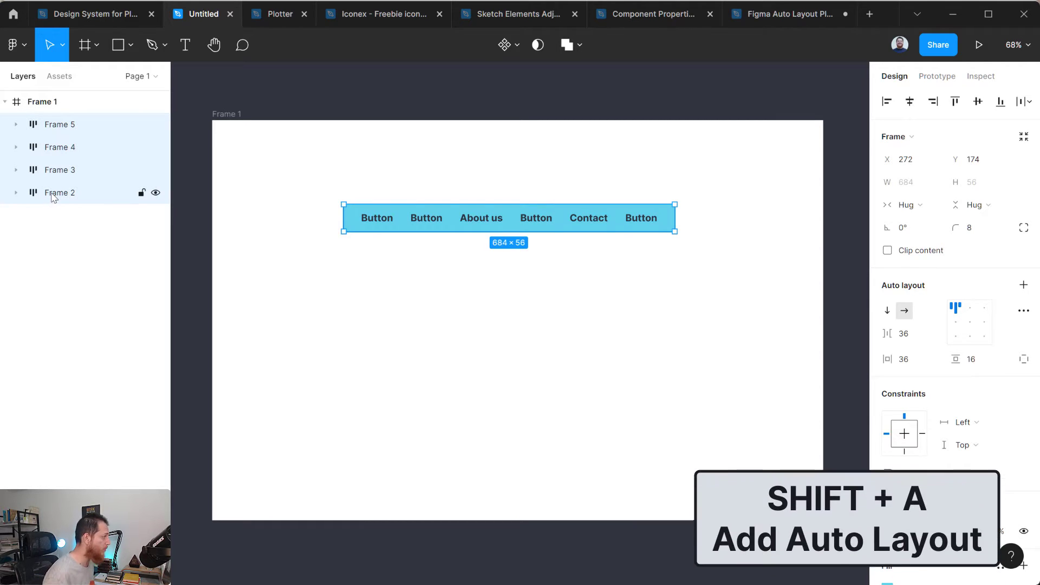
key("shift+a")
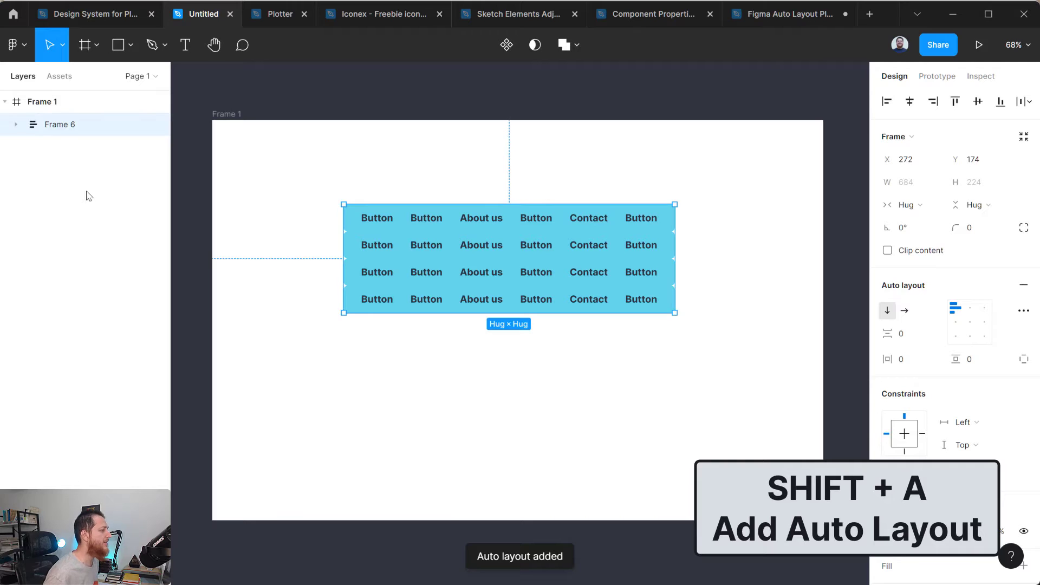
- Set the vertical spacing between the four stacked menu rows to 24
left_click(903, 334)
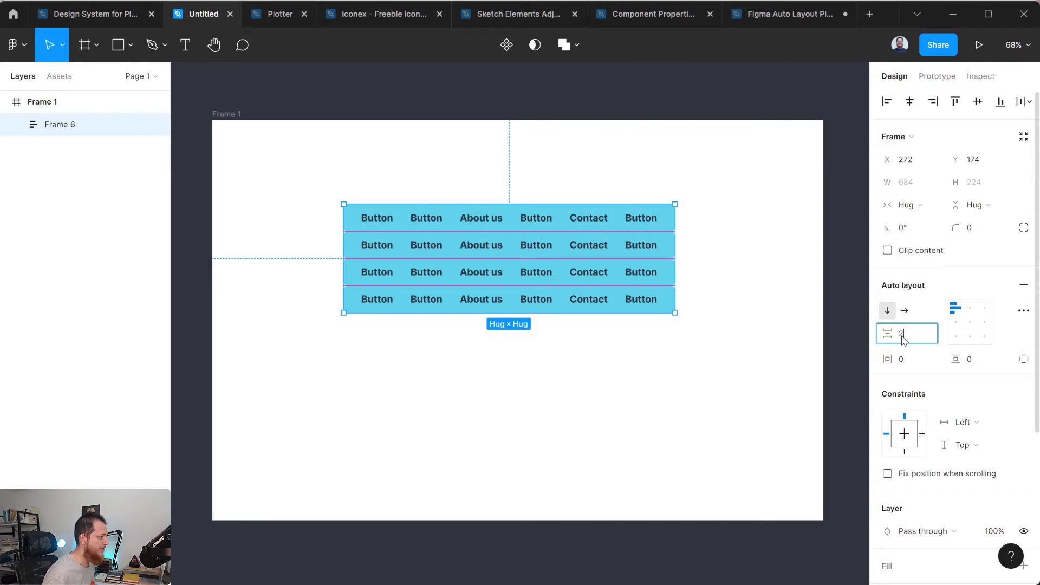
type("24")
key("Return")
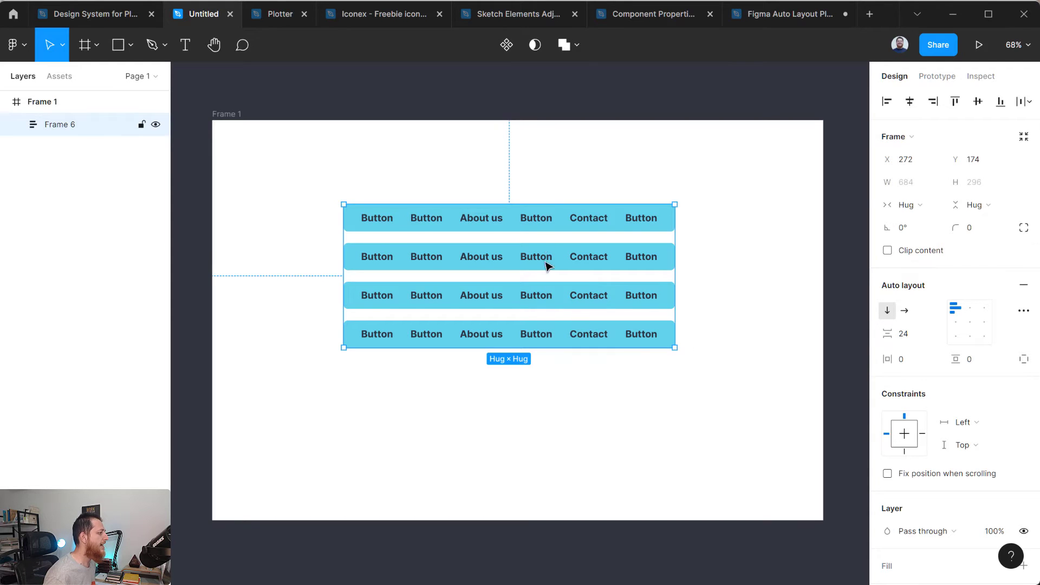
- Widen the gap between the rows to 59 on the canvas, set it to 16 instead, and deselect the frame
mouse_move(514, 236)
left_mouse_down()
mouse_move(509, 260)
mouse_move(509, 242)
left_mouse_up()
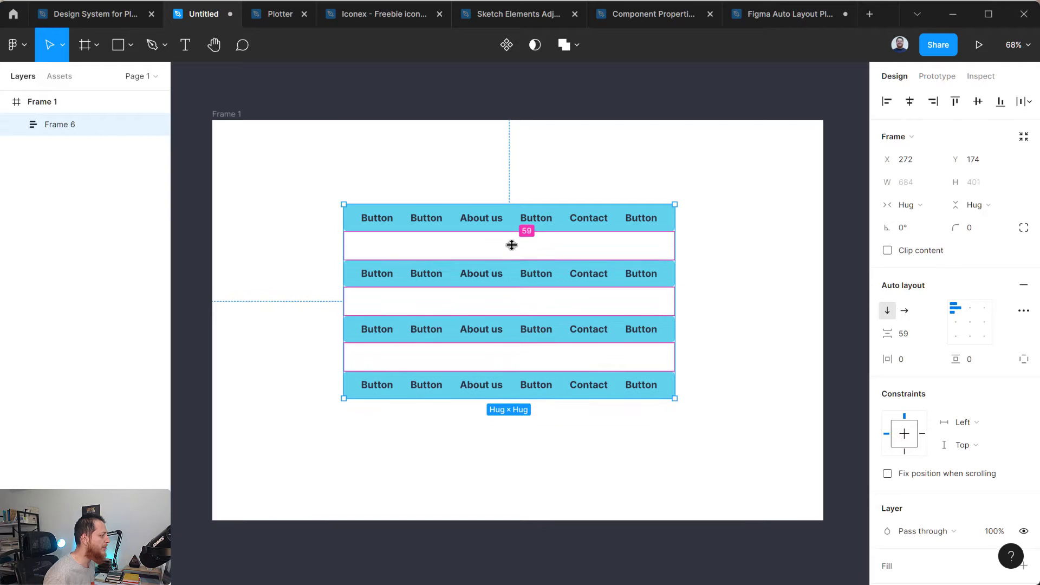
left_click(509, 242)
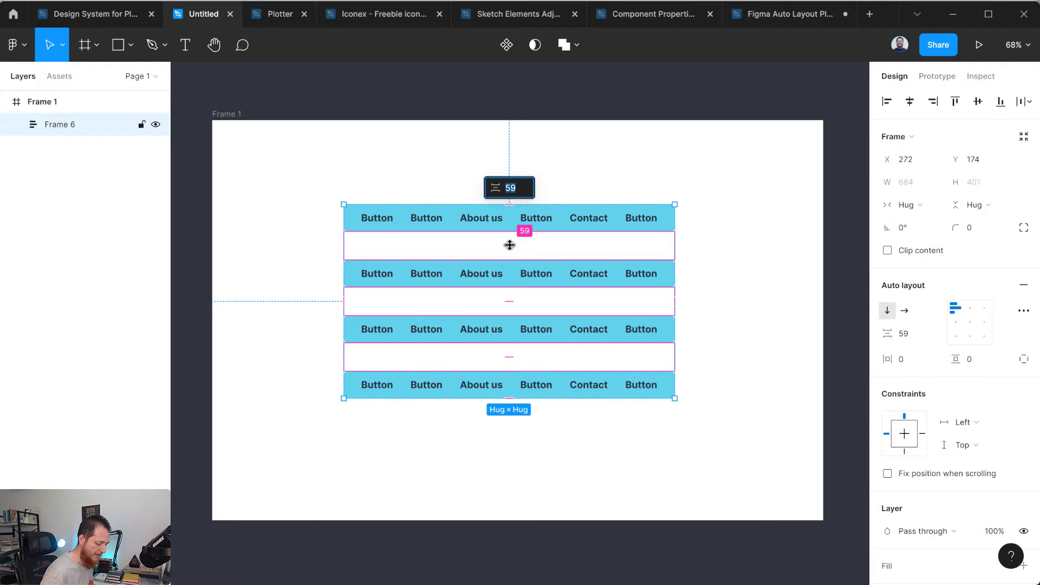
key("Return")
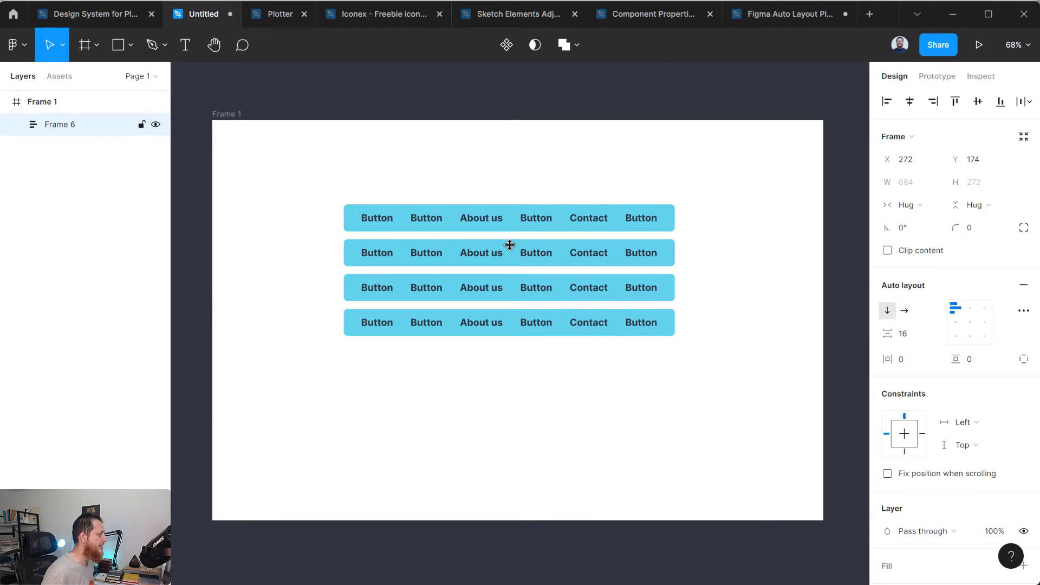
left_click(605, 373)
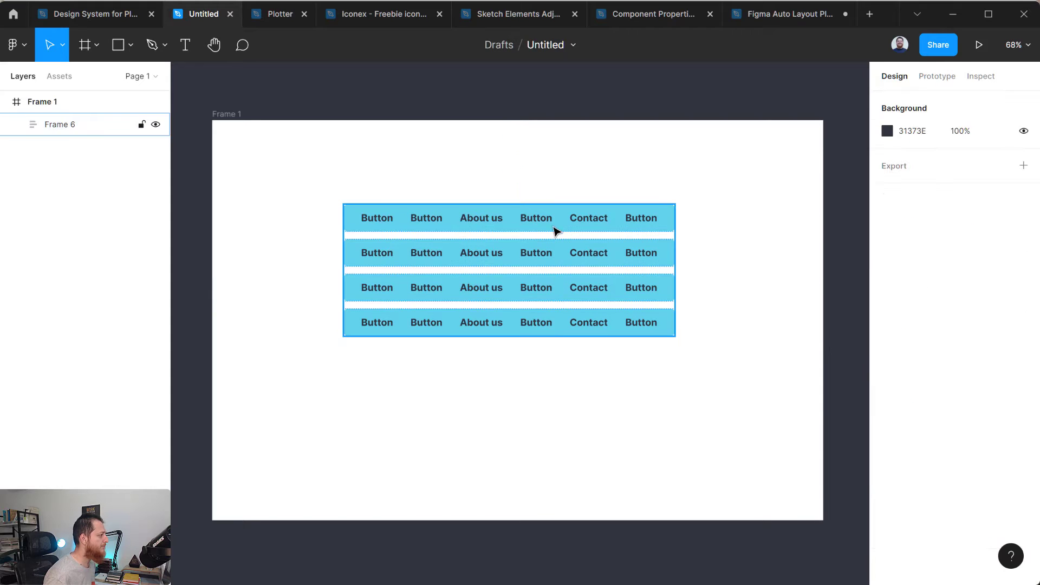
- Set the outer auto layout frame's top padding to 25 and its right padding to 24 on the canvas
left_click(554, 228)
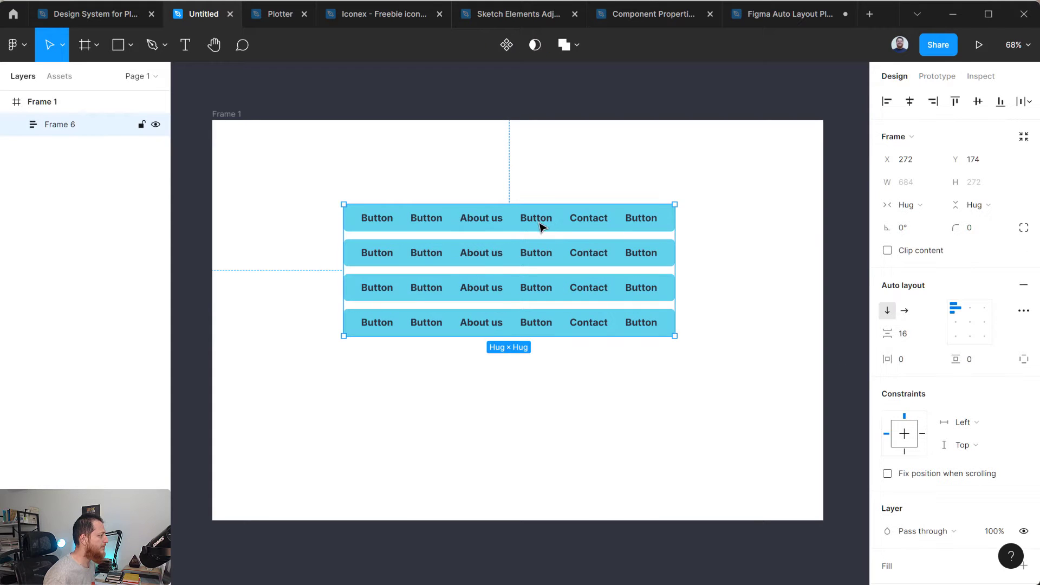
left_click(509, 204)
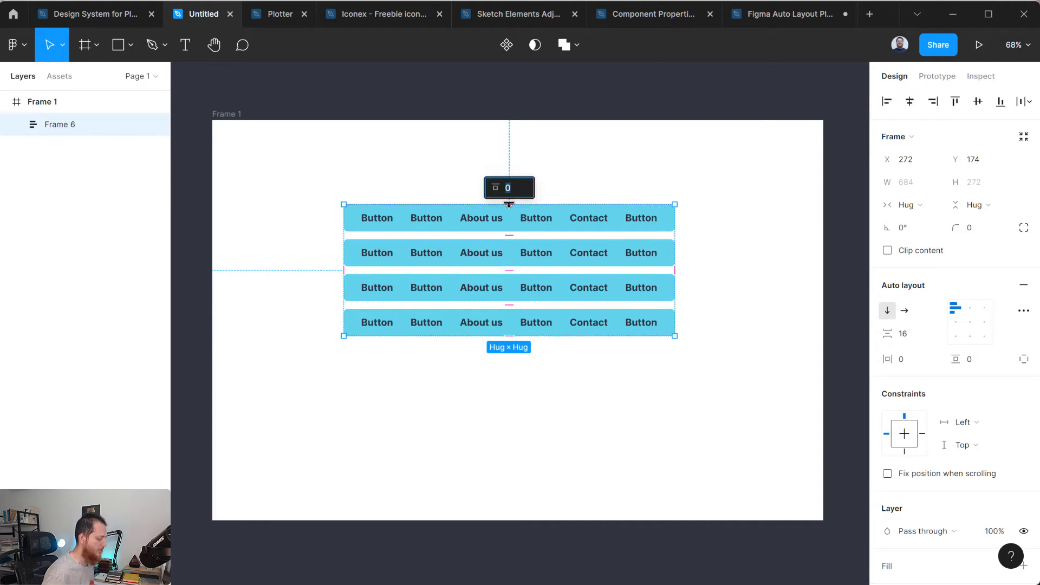
type("25")
key("Return")
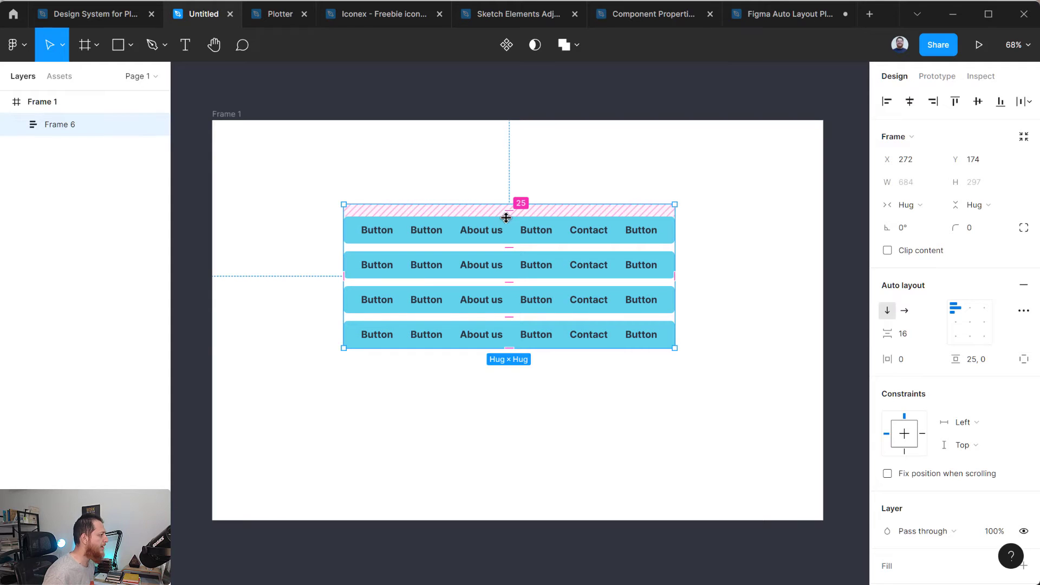
left_click(676, 276)
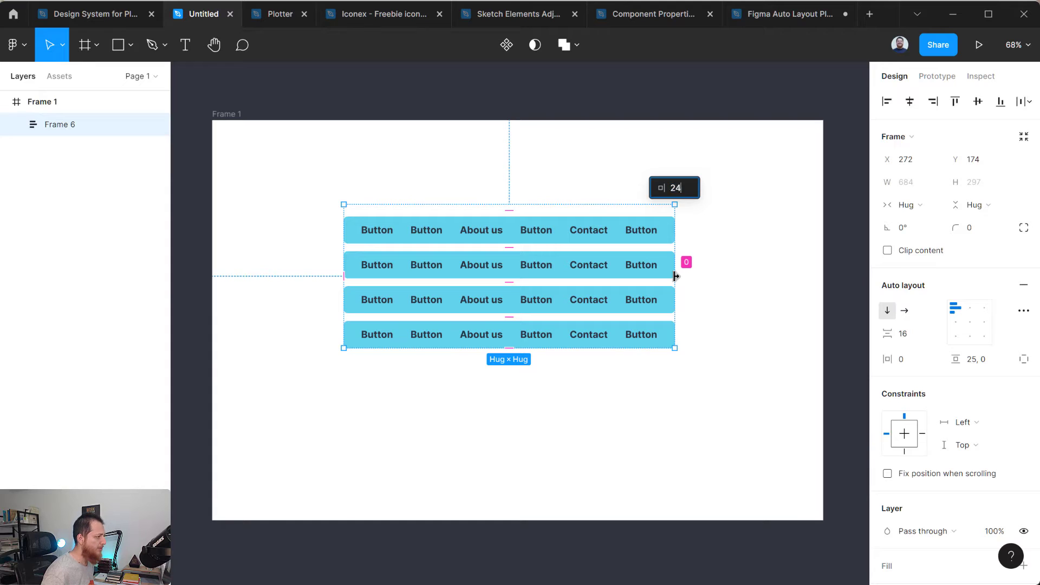
key("Return")
- Set the outer frame's bottom and left padding to 24 each on the canvas
left_click(515, 349)
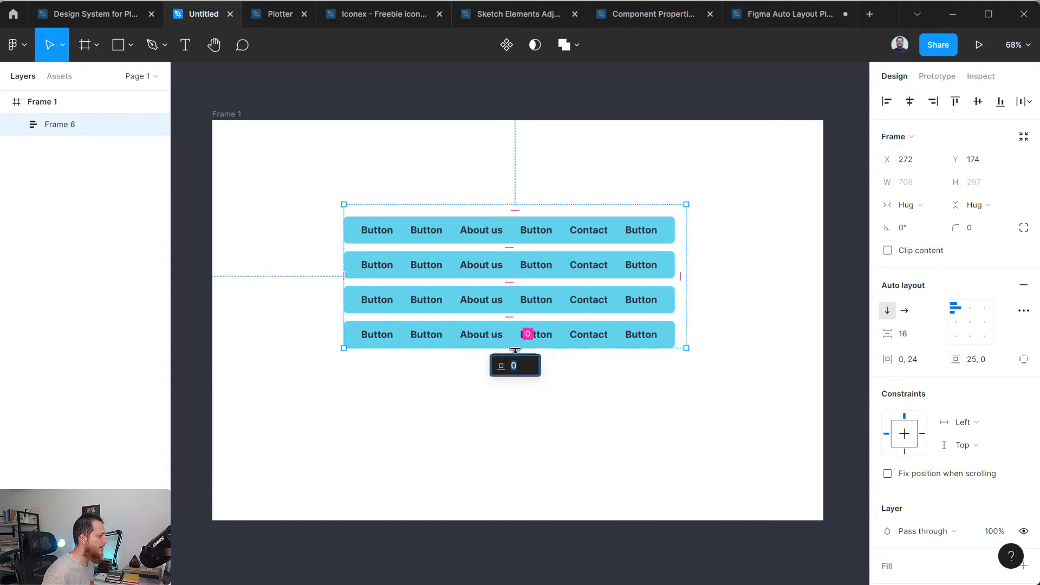
type("24")
key("Return")
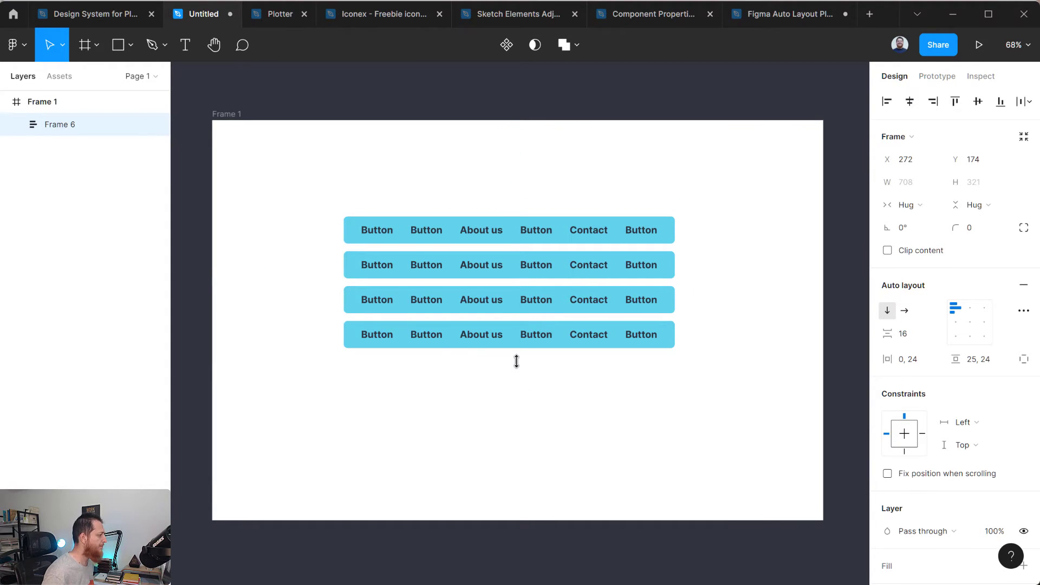
left_click(345, 283)
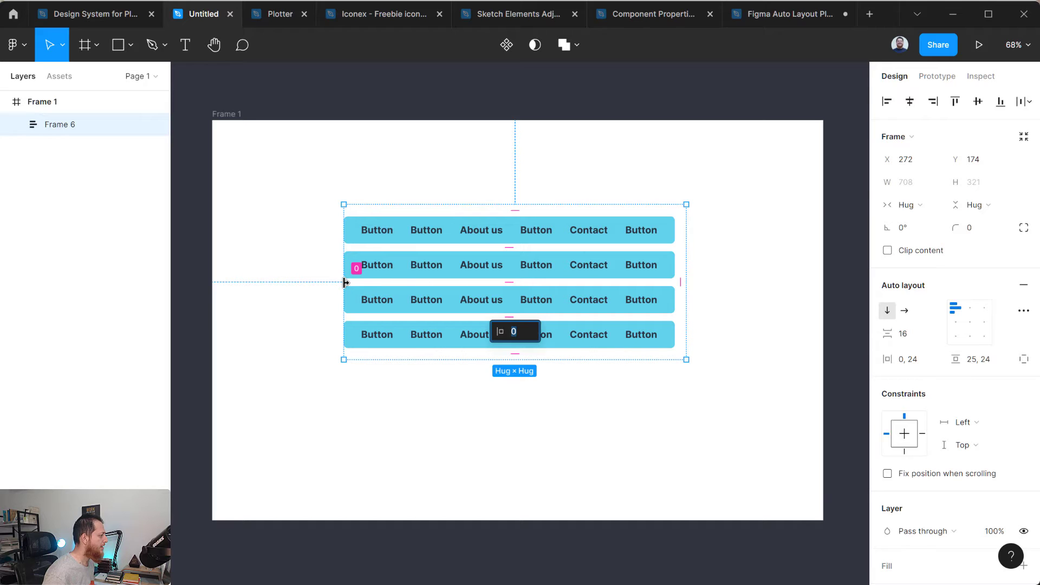
type("24")
key("Return")
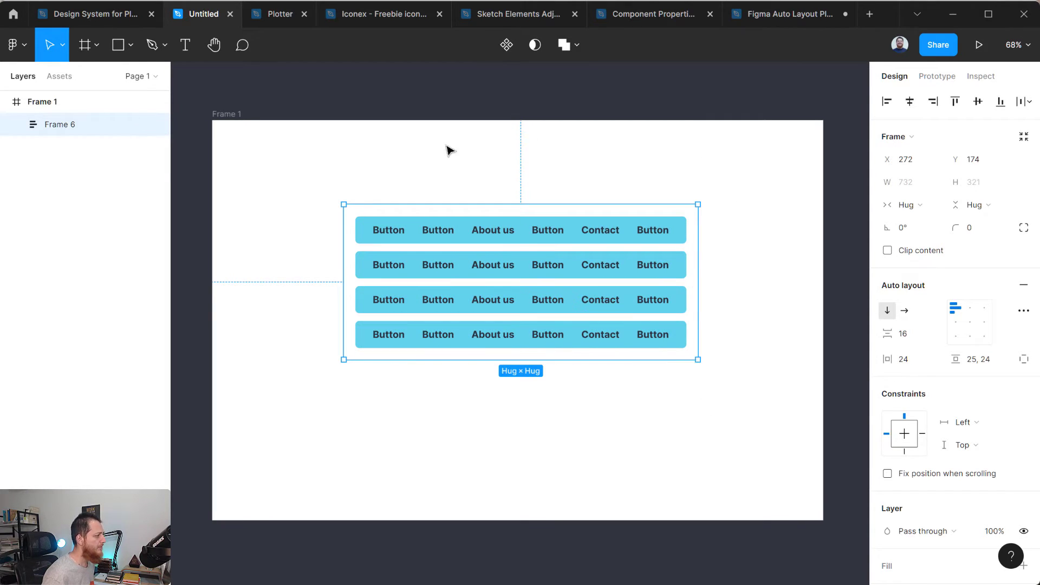
- Move the outer frame to X 215, Y 136 and set its row spacing to 25, then 32
left_click_drag(582, 236, 554, 218)
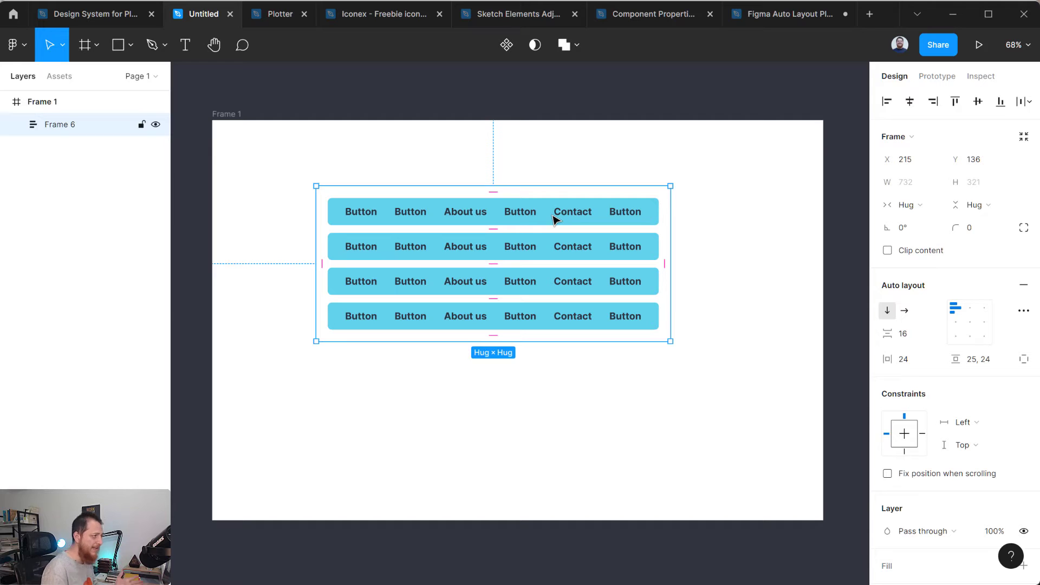
left_click(908, 337)
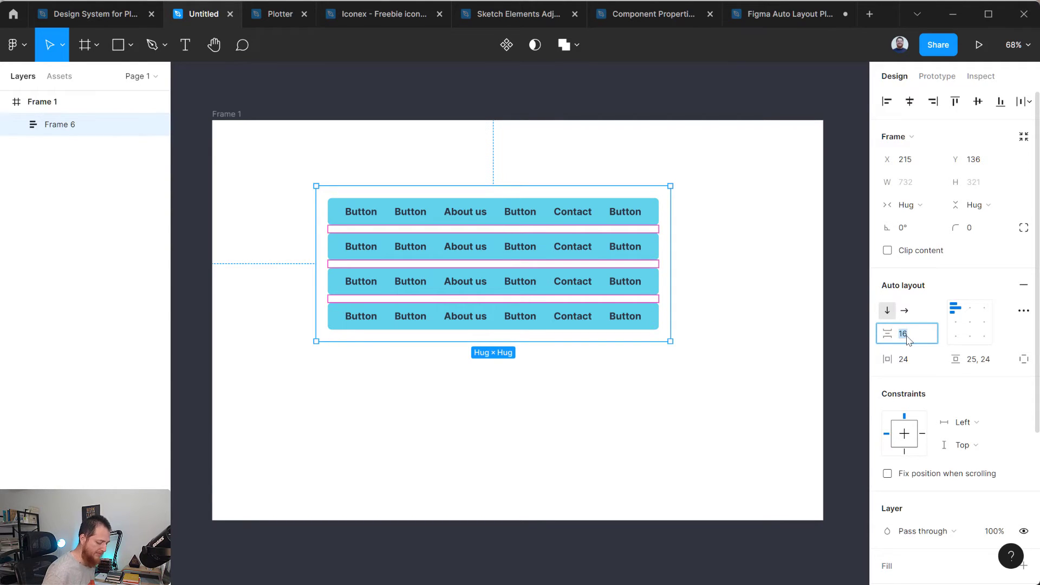
type("25")
key("Return")
left_click(909, 338)
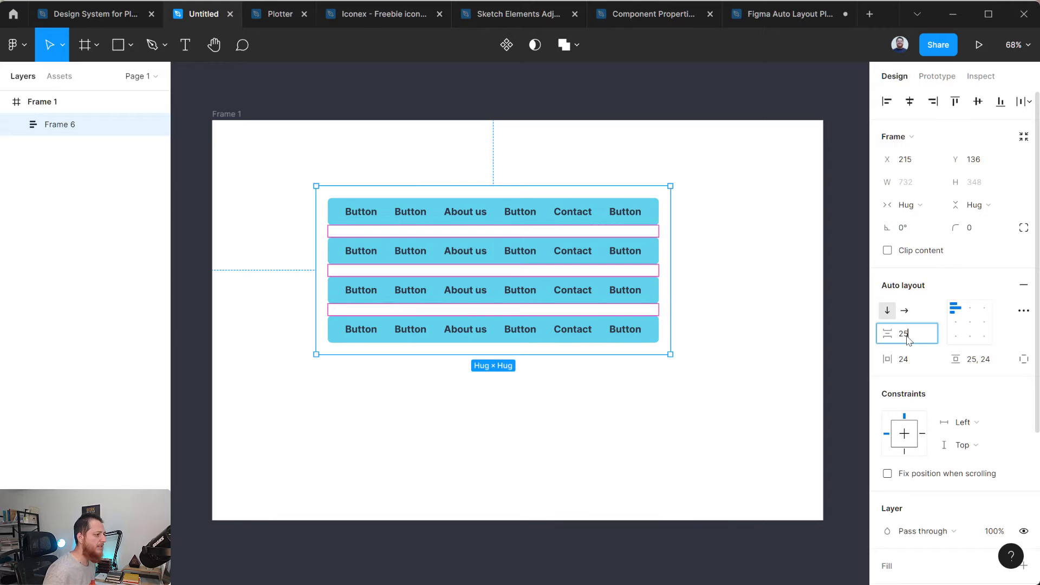
key("Return")
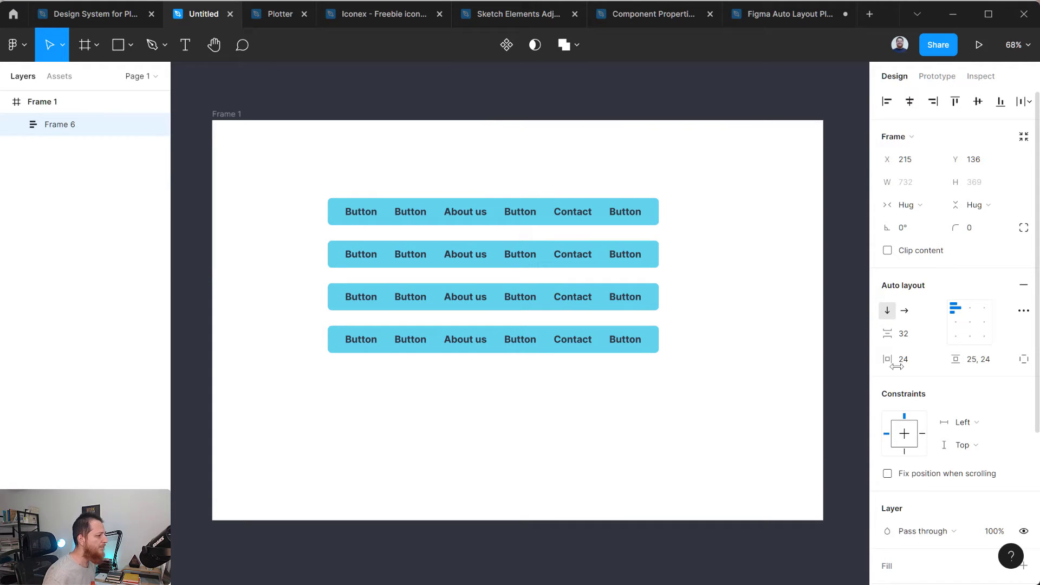
- Add a solid fill to the outer frame, colour it dark blue 2A2F3F, and deselect it
scroll(948, 477, "down", 3)
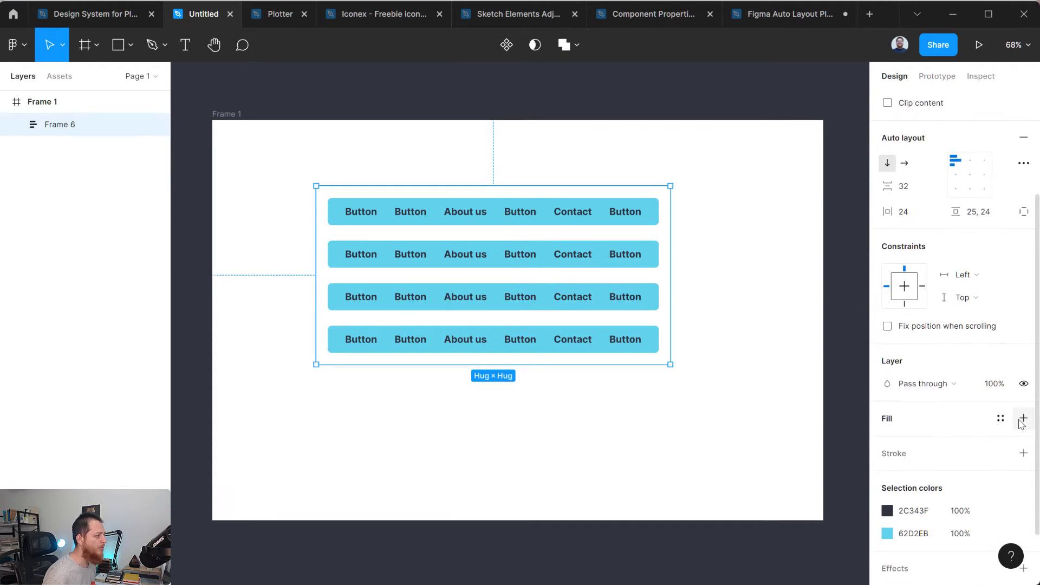
left_click(1022, 419)
left_click(889, 442)
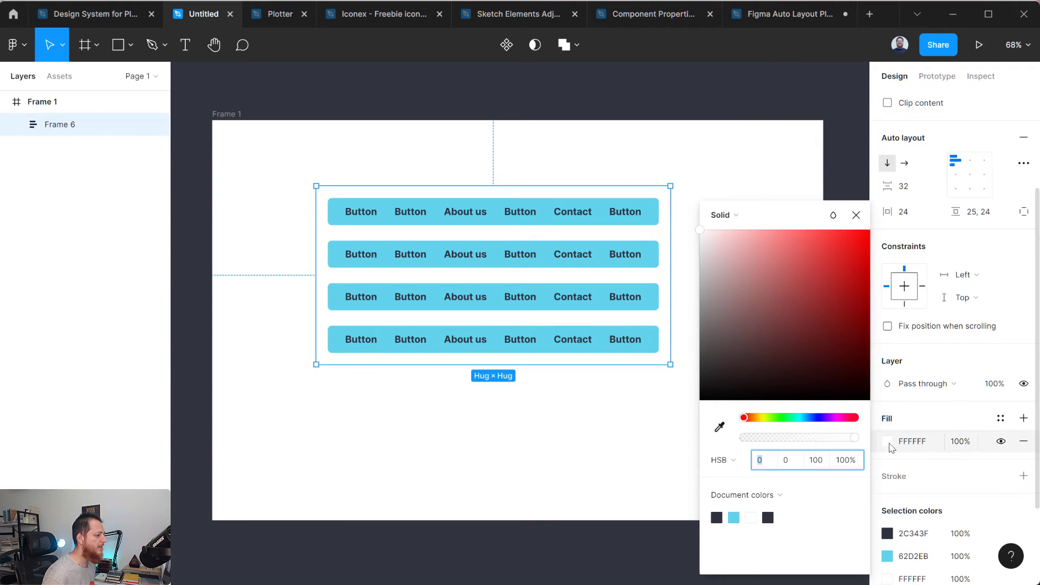
left_click(789, 417)
left_click_drag(780, 364, 753, 375)
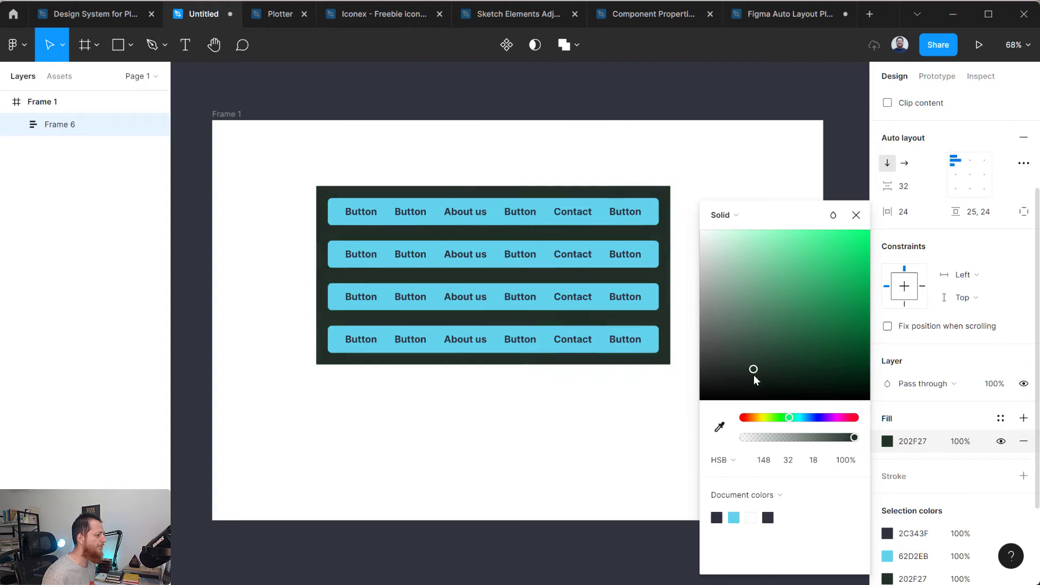
left_click_drag(806, 418, 813, 418)
left_click(757, 303)
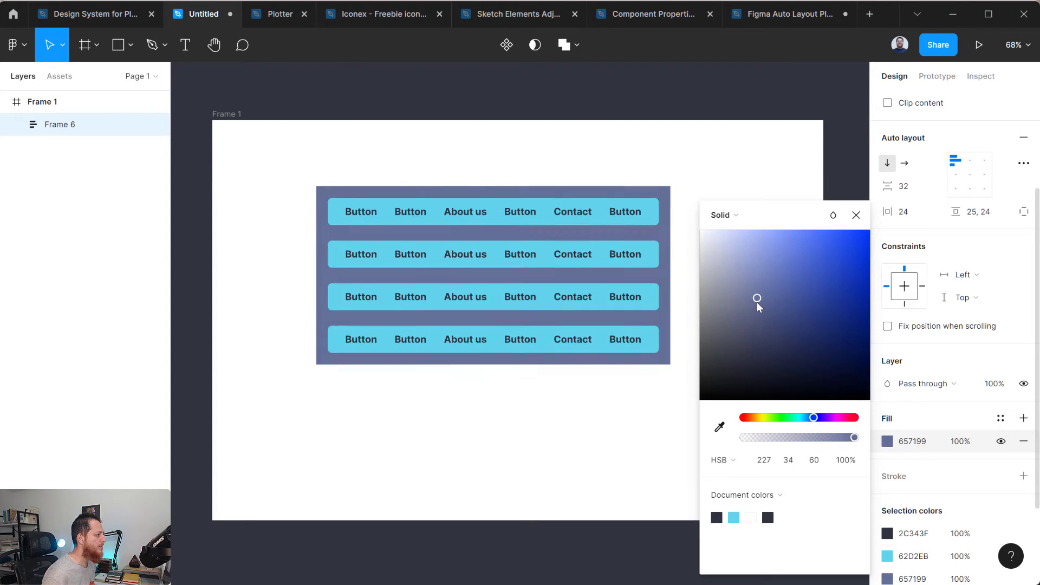
left_click_drag(757, 304, 756, 364)
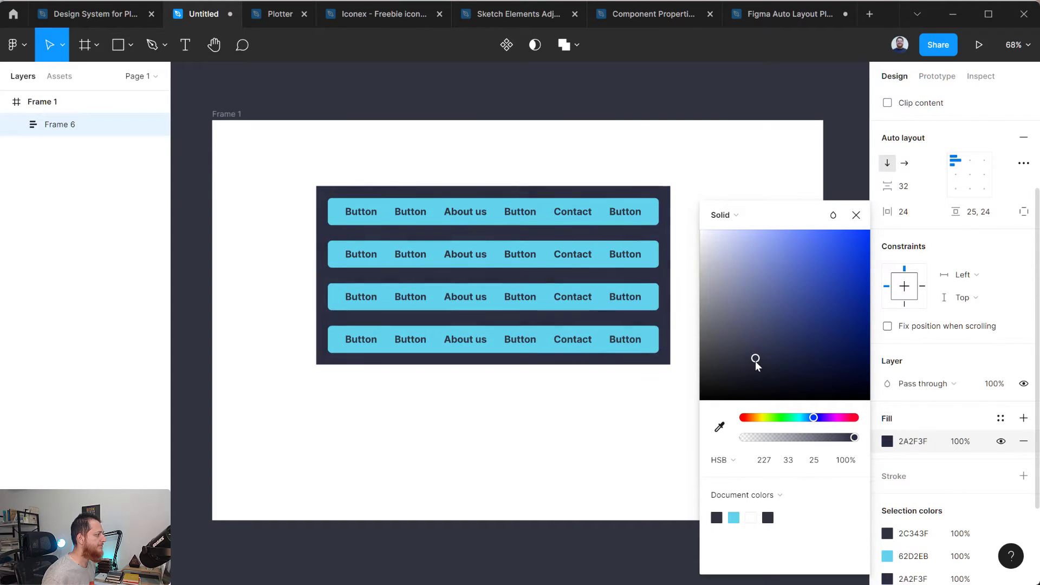
left_click(563, 424)
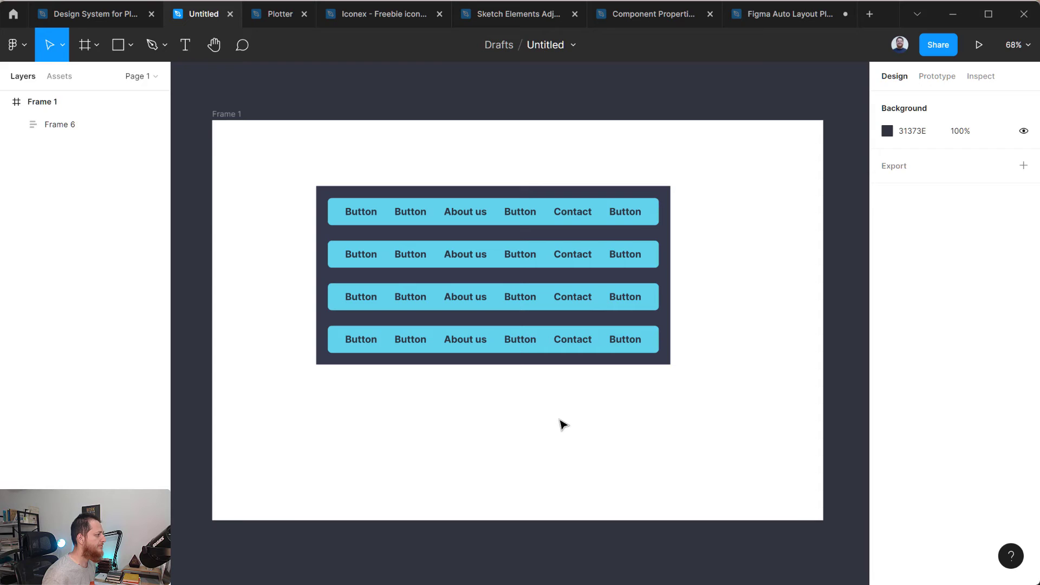
left_click(525, 273)
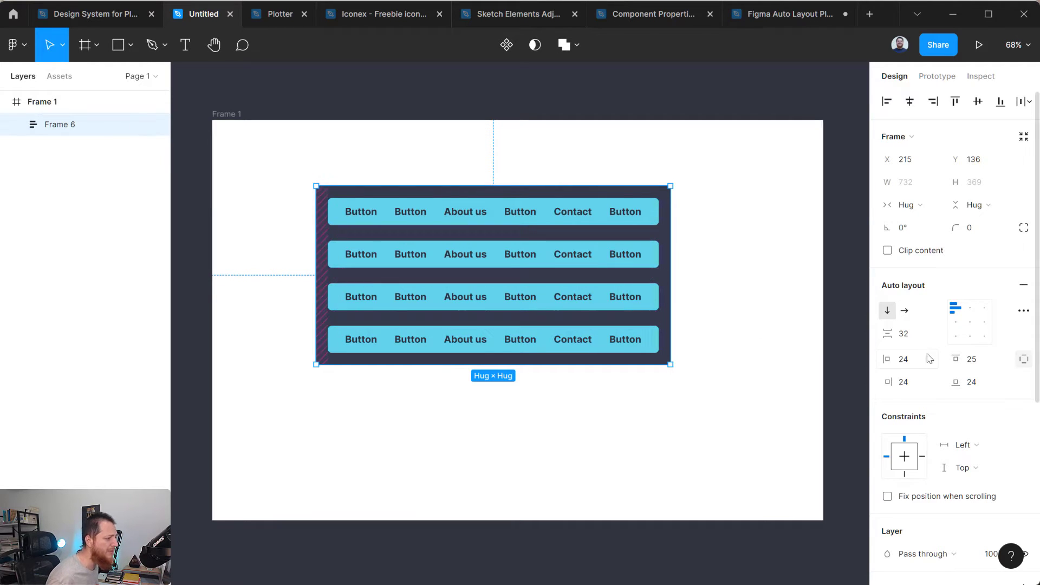
left_click(907, 335)
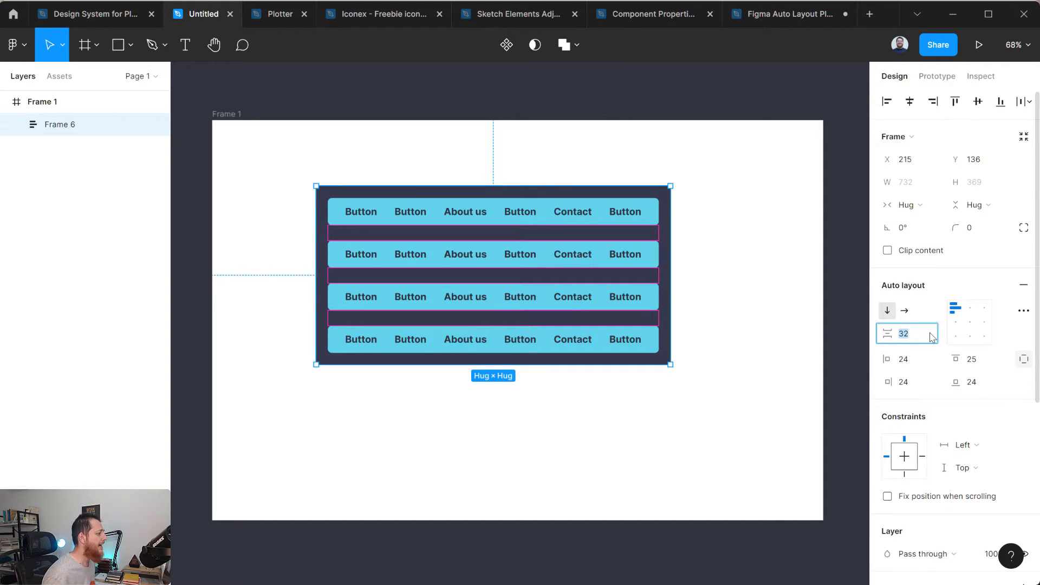
left_click(633, 418)
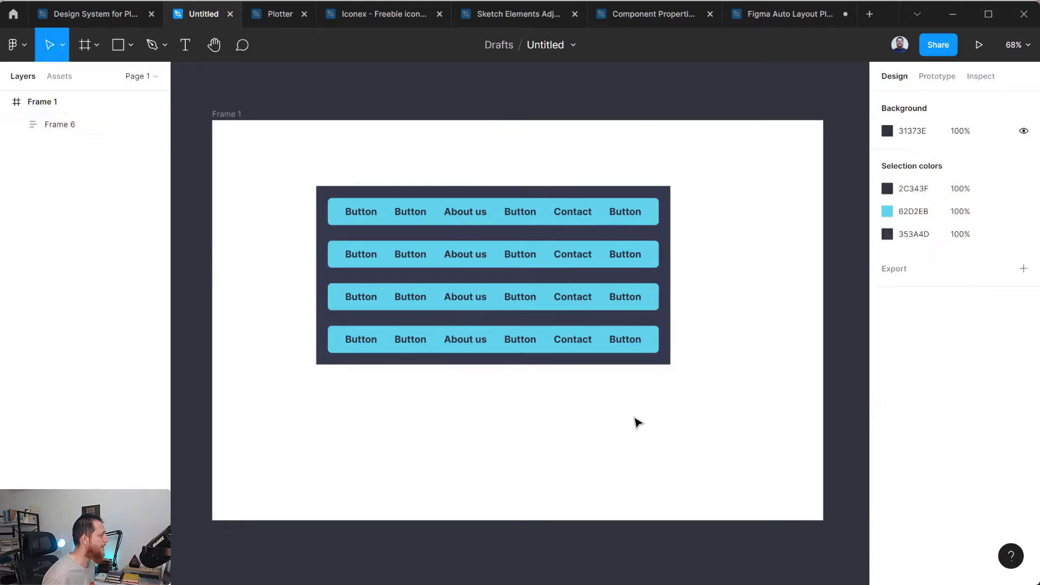
- Draw a rectangle about 132 by 120 inside the outer auto layout frame as the last item below the four rows
left_click_drag(293, 163, 698, 406)
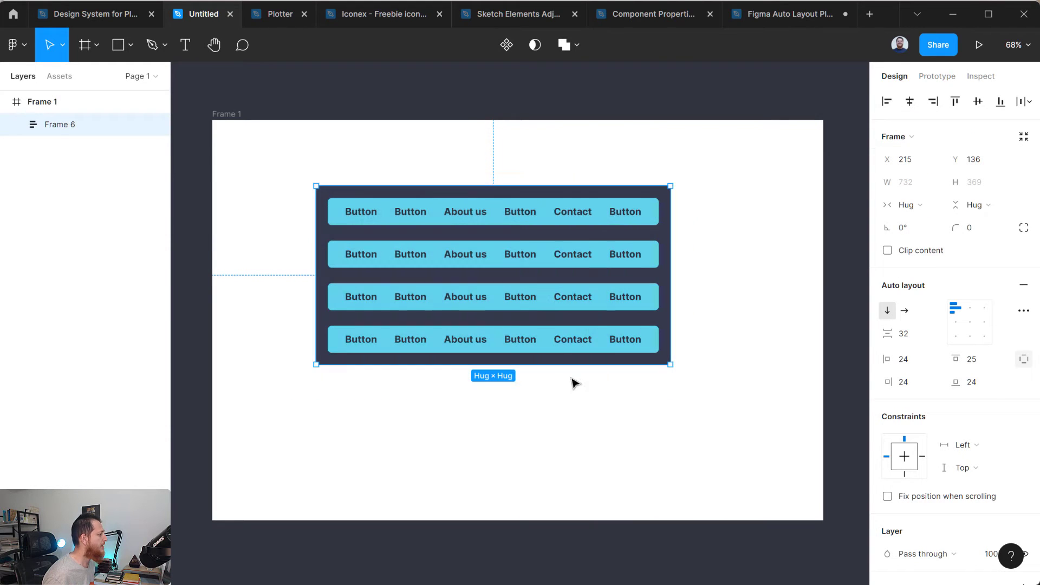
left_click(18, 125)
left_click(18, 125)
left_click(118, 45)
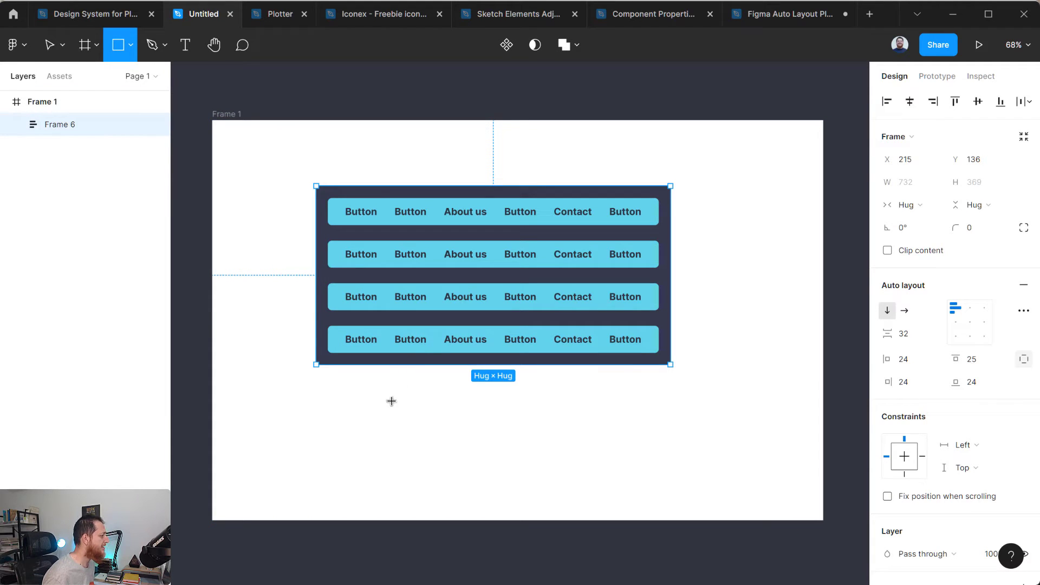
mouse_move(391, 400)
left_mouse_down()
mouse_move(455, 458)
mouse_move(453, 365)
left_mouse_up()
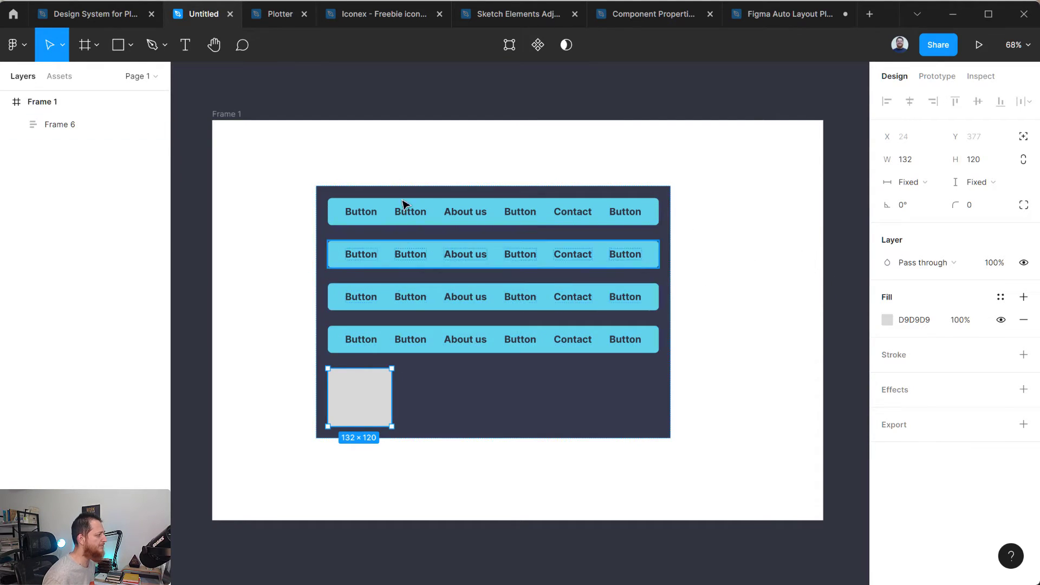
- Set the corner radius of the grey rectangle below the menu rows to 36
left_click(50, 126)
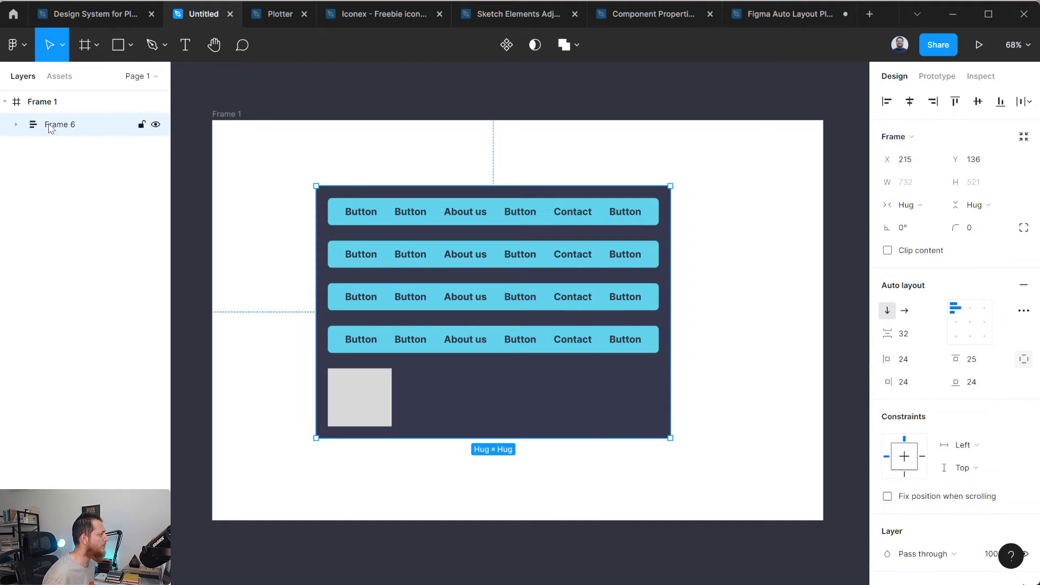
left_click(887, 312)
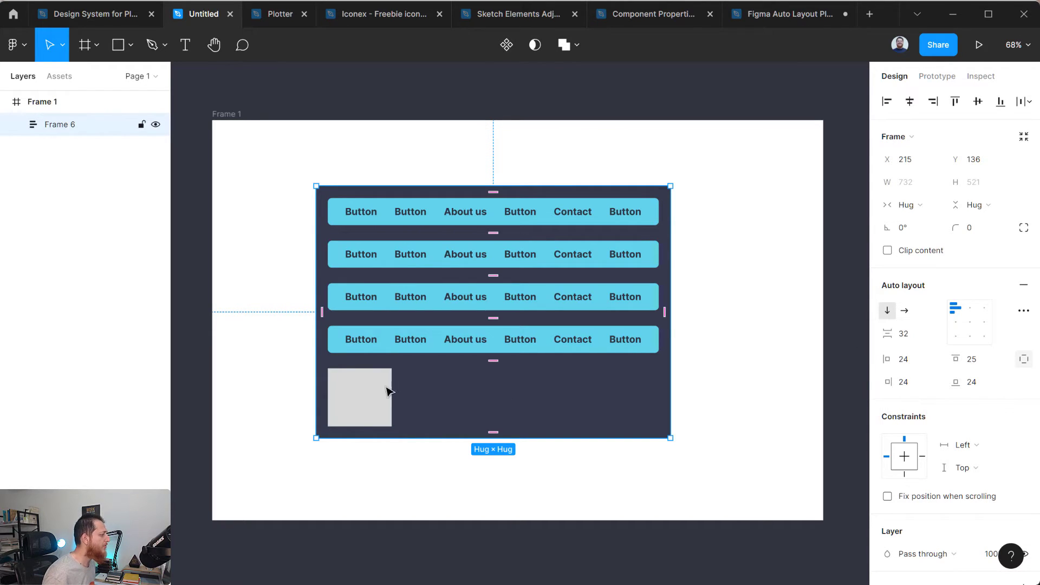
mouse_move(376, 401)
left_mouse_down()
mouse_move(365, 341)
mouse_move(374, 227)
mouse_move(372, 406)
mouse_move(379, 399)
left_mouse_up()
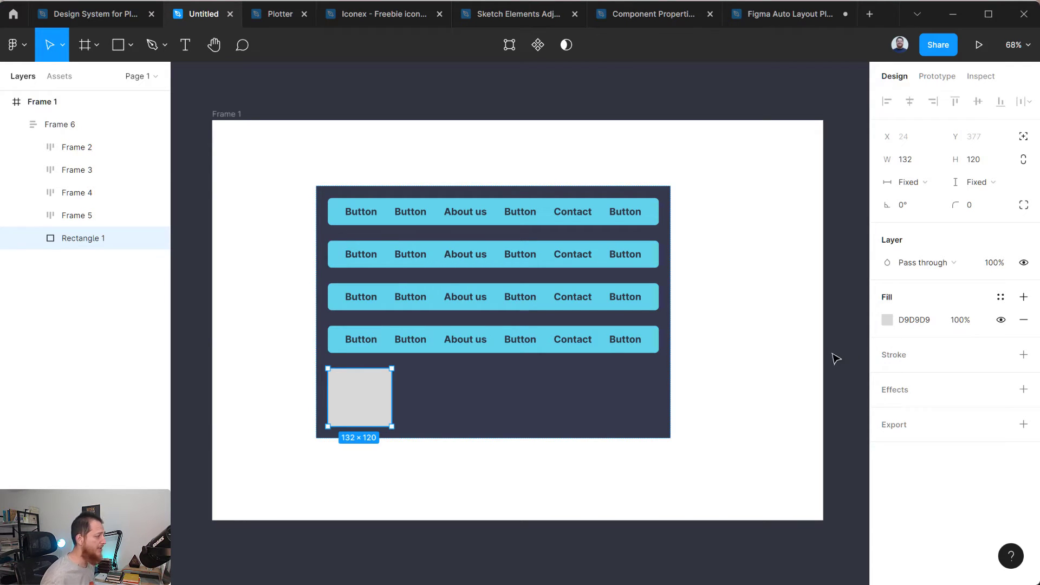
left_click(974, 206)
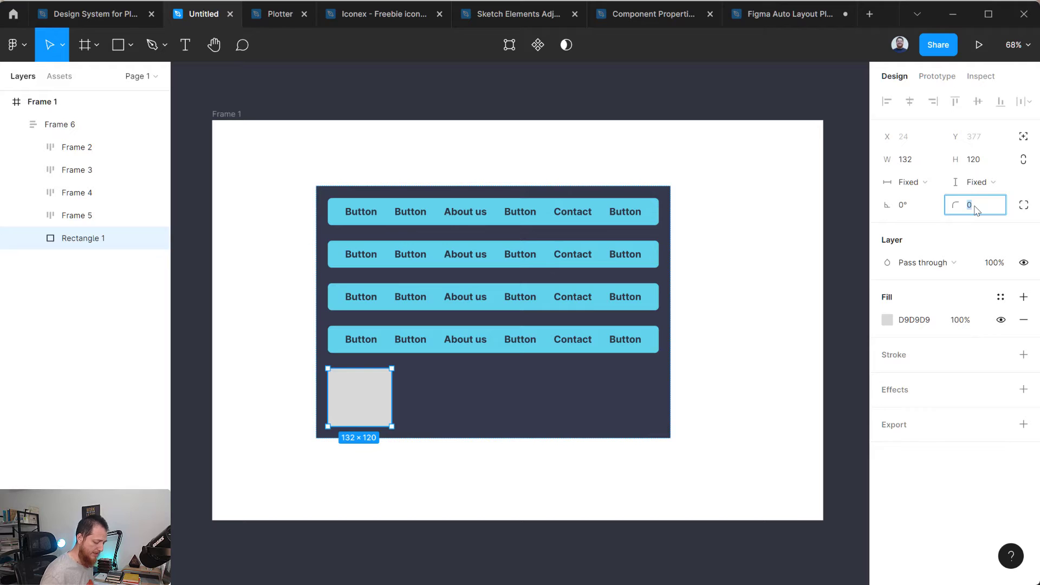
type("36")
key("Return")
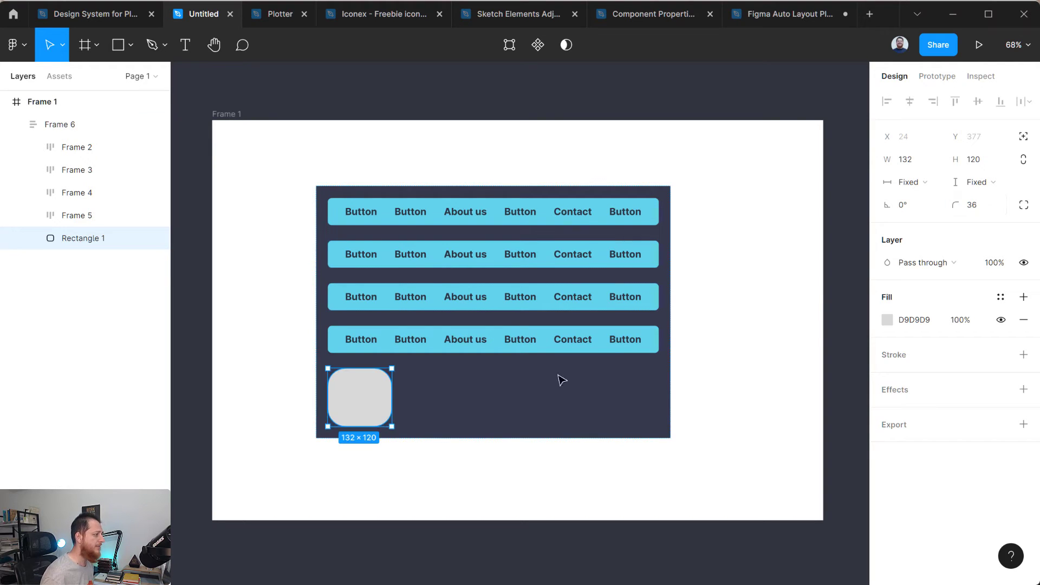
- Shrink the grey rectangle to about 36 by 33 and set its corner radius to 60
left_click_drag(392, 369, 345, 418)
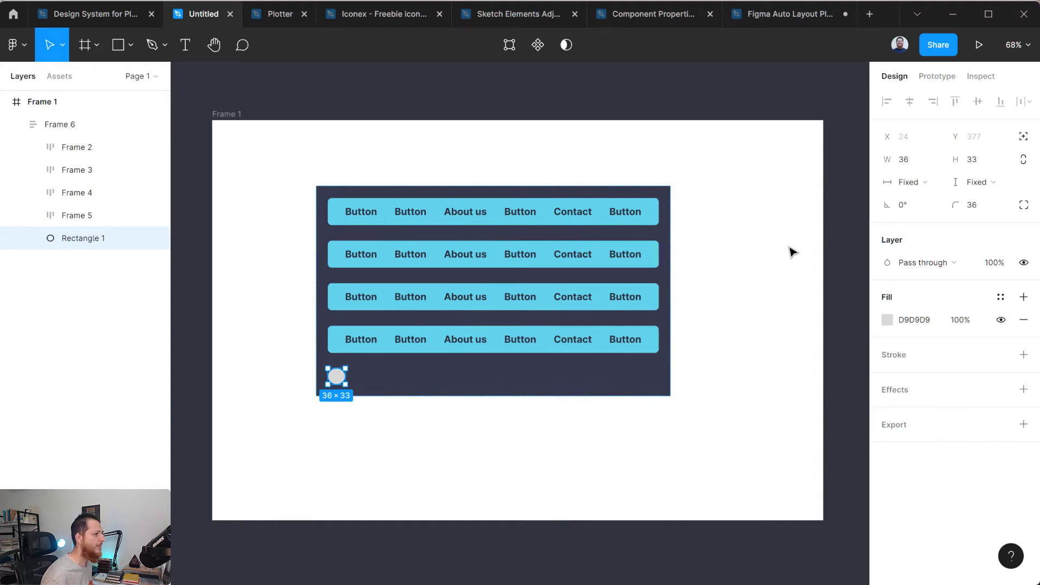
left_click(973, 204)
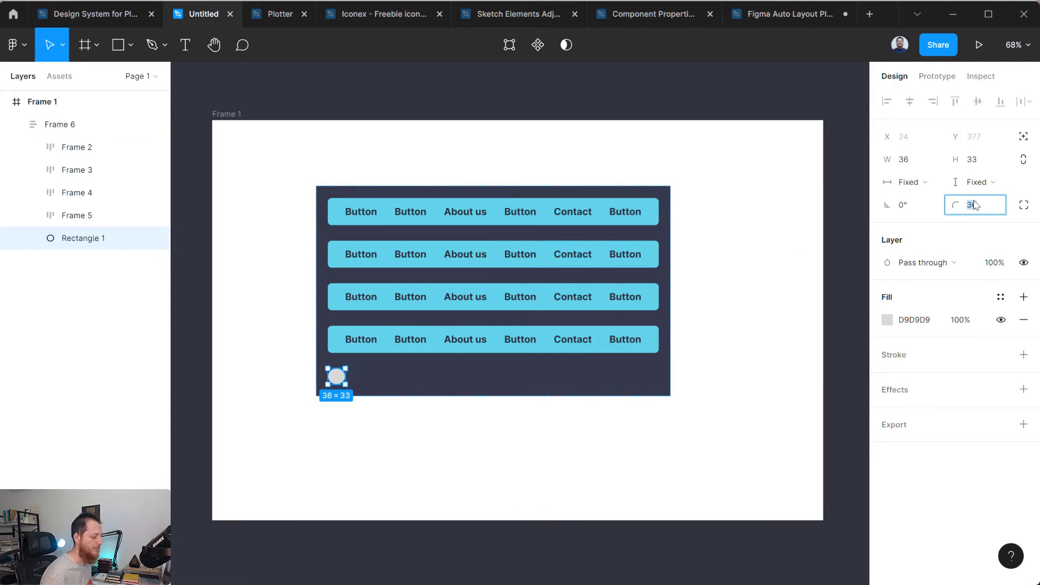
type("60")
key("Return")
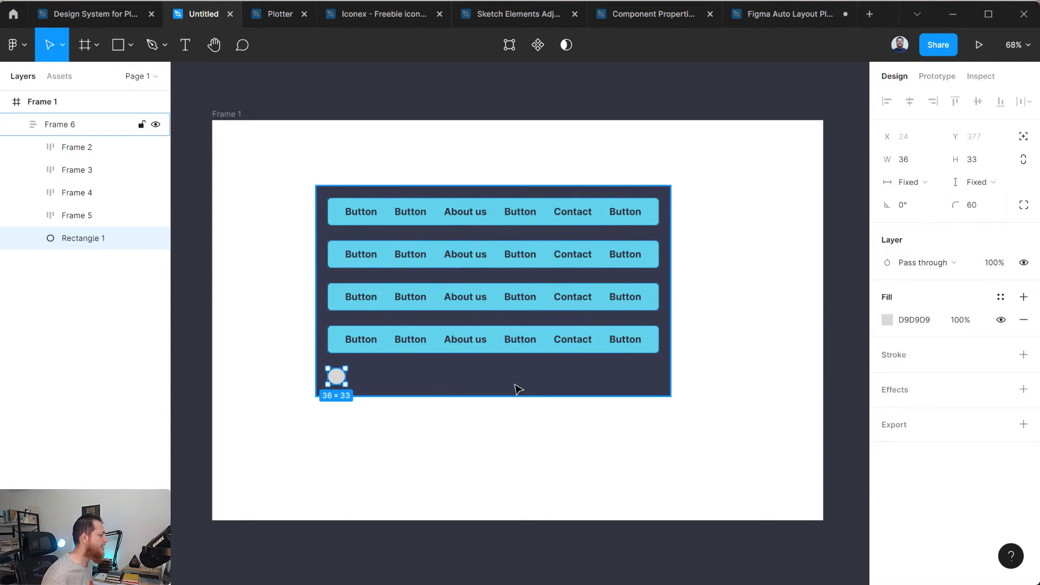
- Set the small grey shape's height to 36 to make it a circle
left_click(361, 459)
left_click(336, 376)
left_click(336, 376)
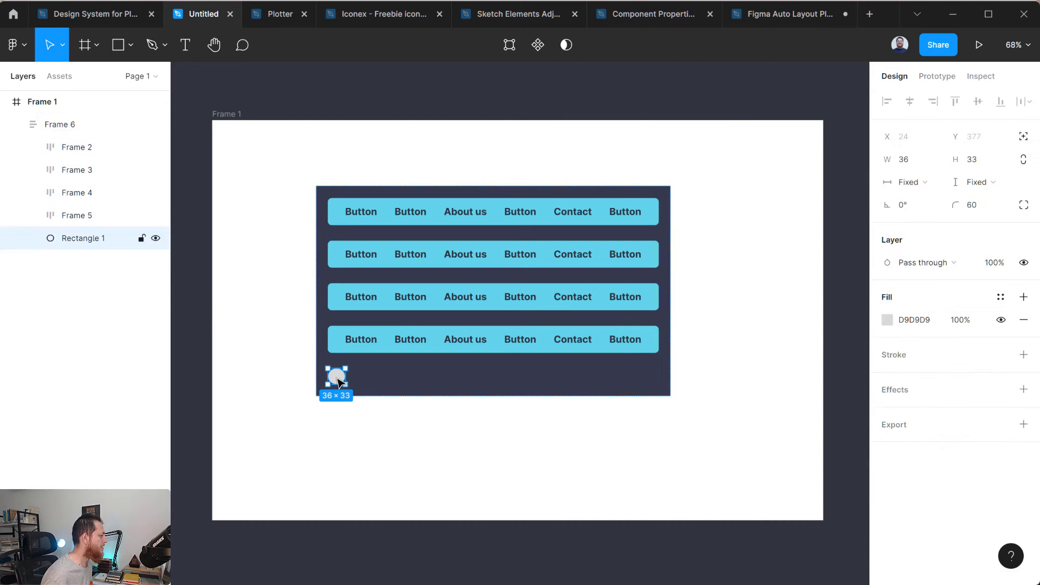
left_click(980, 160)
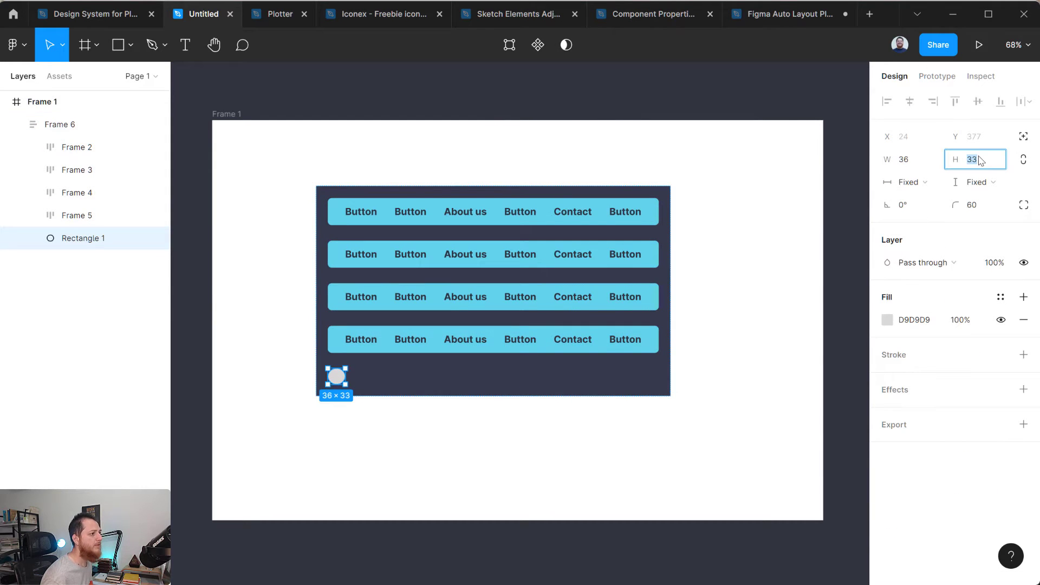
type("36")
key("Return")
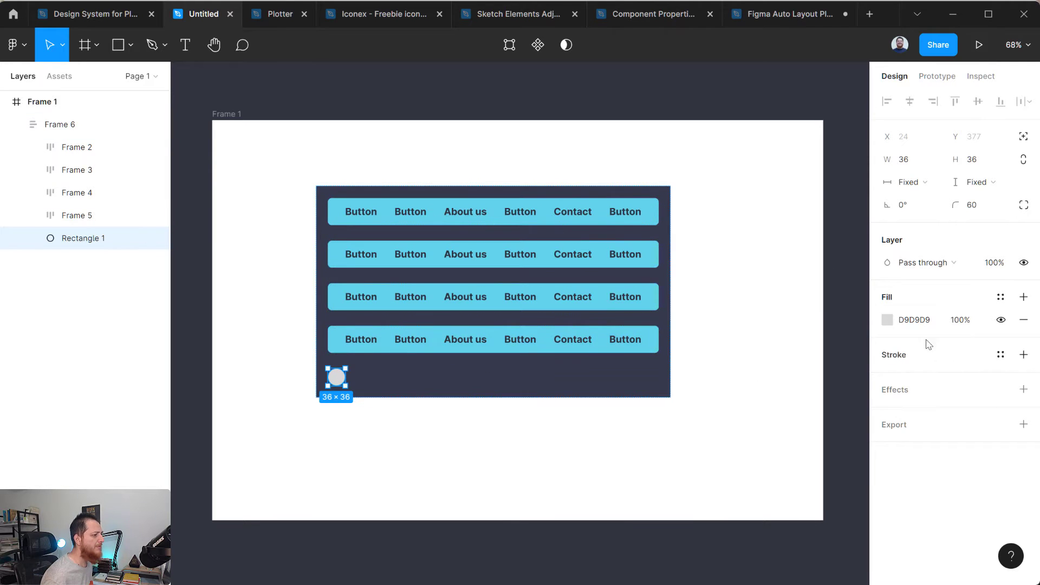
- Change the circle's fill to light red FF9090 and deselect it
left_click(887, 320)
left_click(853, 236)
left_click_drag(853, 237, 771, 232)
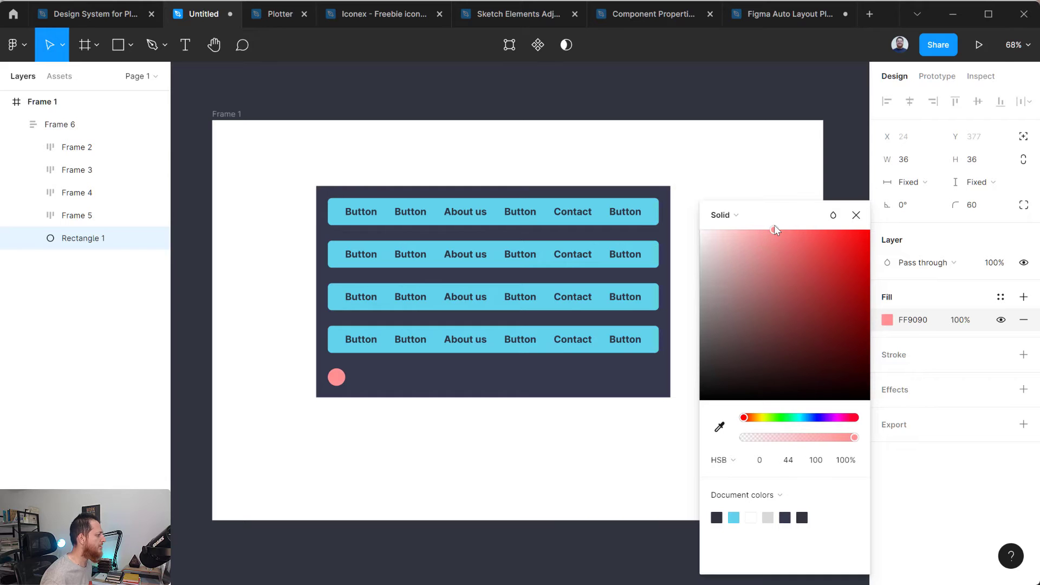
left_click(591, 488)
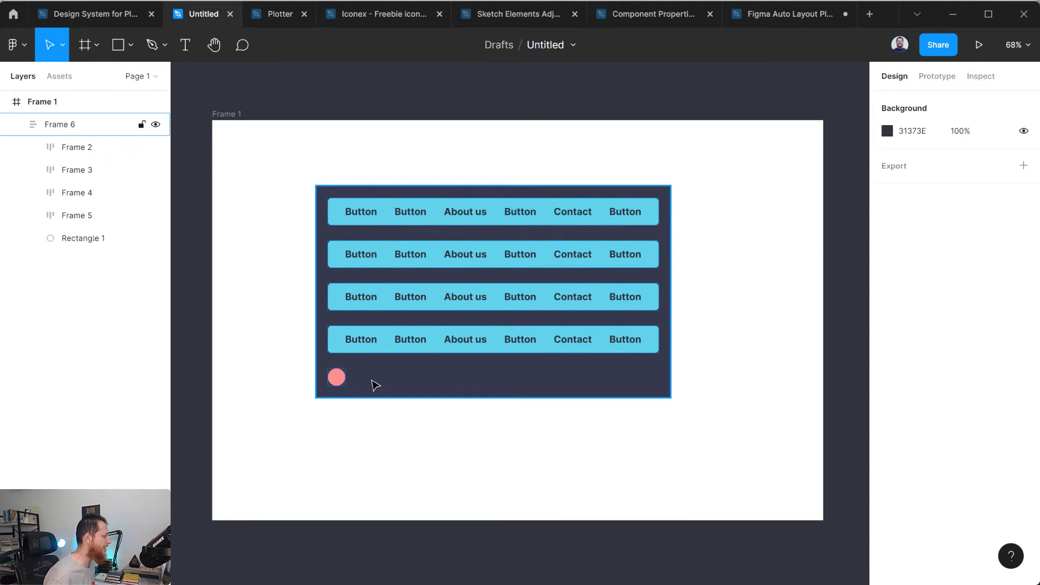
- Give the circle absolute position and move it to about X 690, Y 7 over the first row's upper-right corner, then collapse Frame 2's layers
left_click(336, 379)
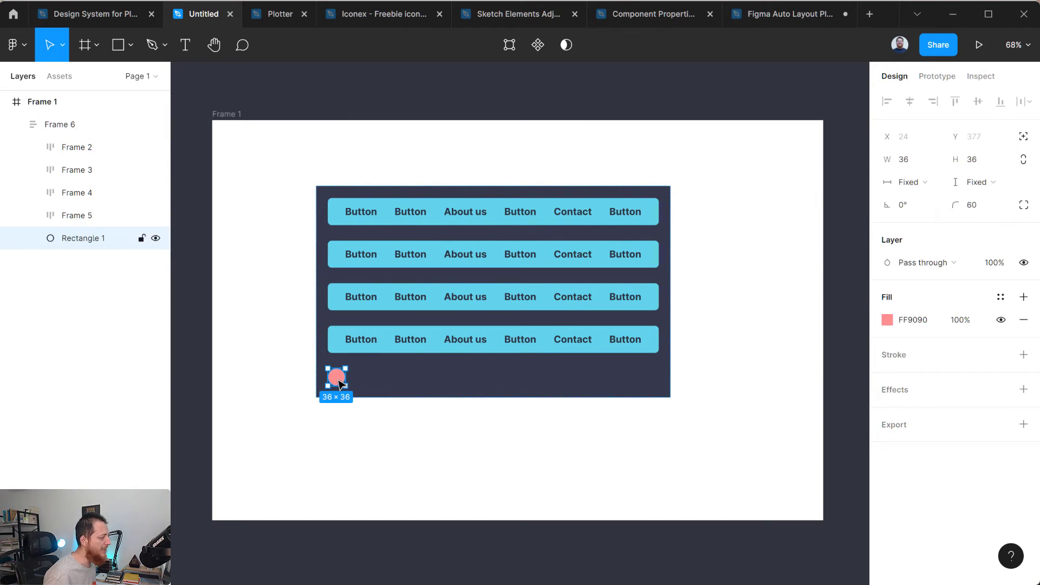
left_click(1023, 136)
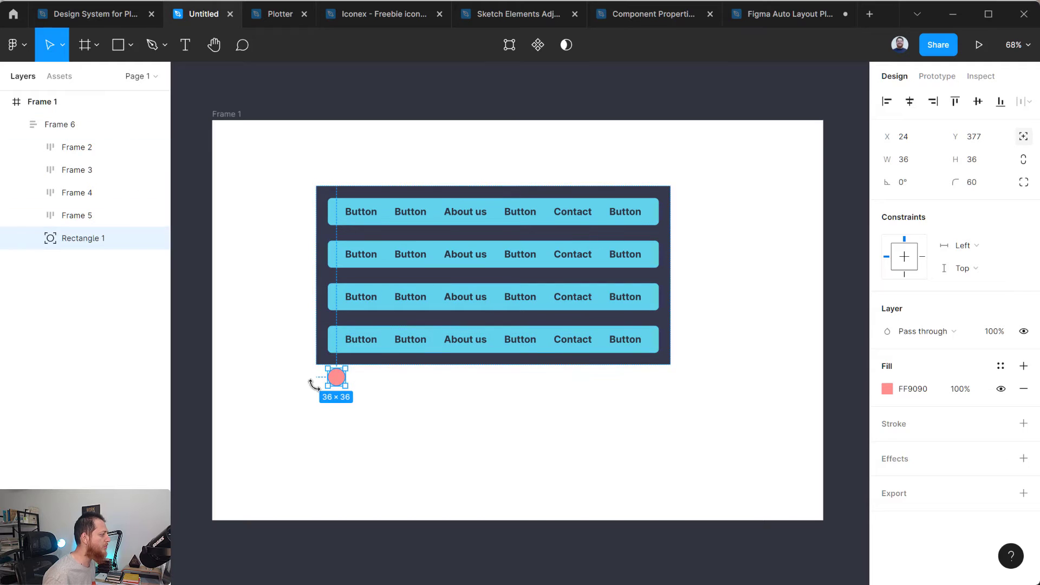
left_click_drag(337, 377, 662, 205)
left_click(740, 267)
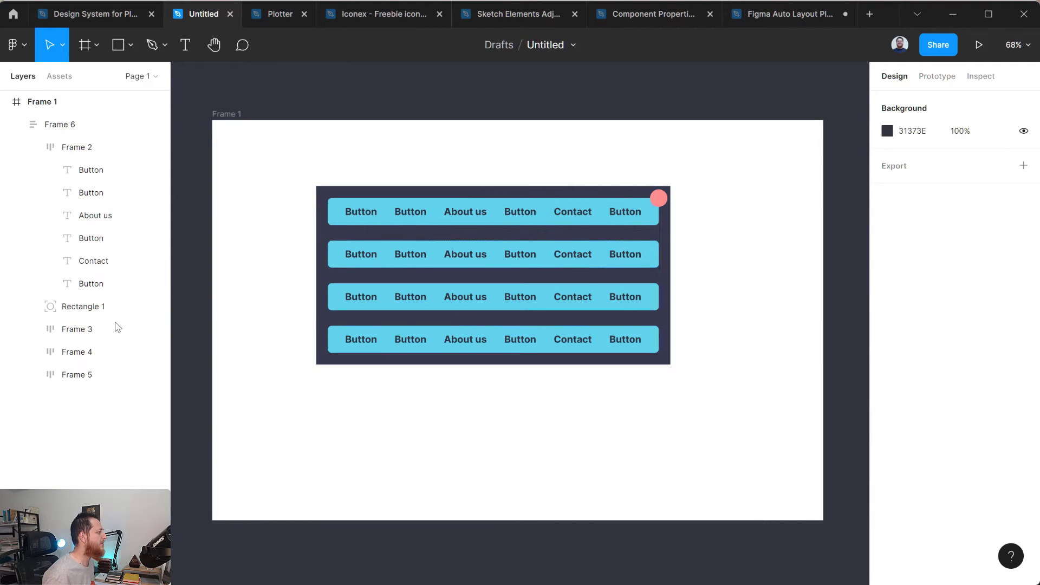
left_click(65, 306)
left_click(33, 147)
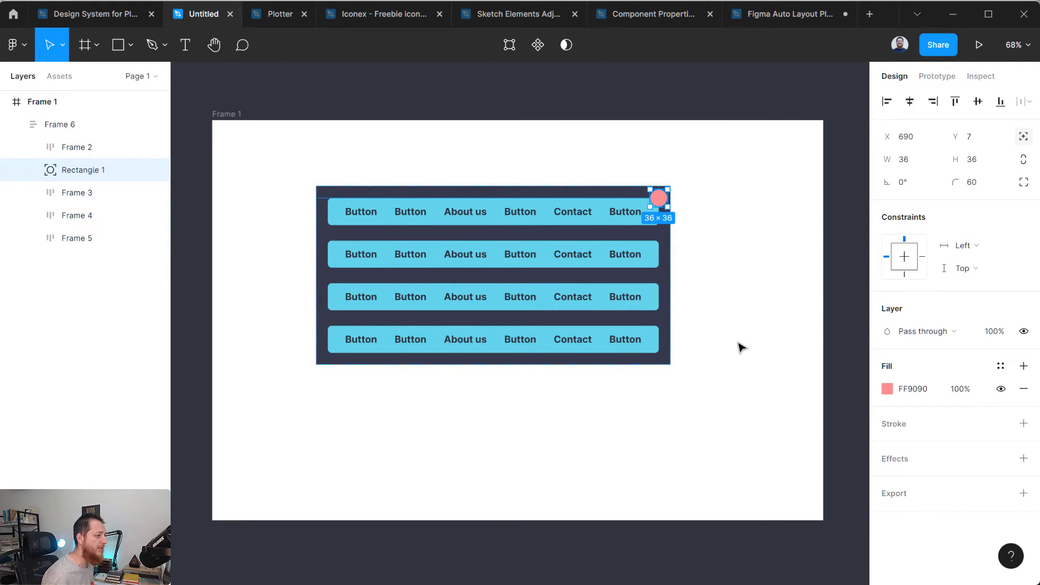
left_click(720, 311)
- Examine the outer frame's horizontal and vertical resizing options, keeping Hug contents for both
left_click(417, 244)
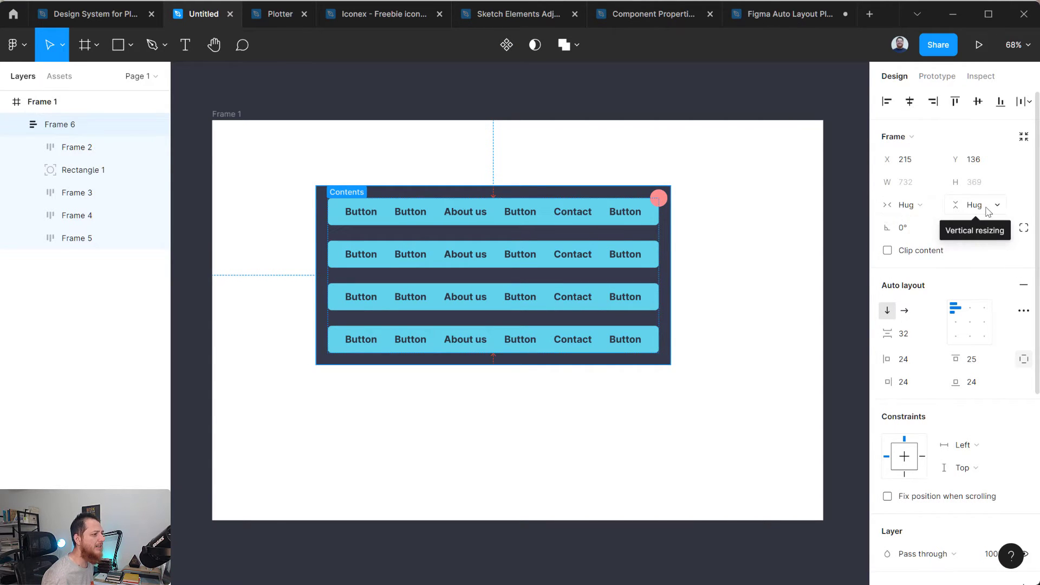
left_click(905, 211)
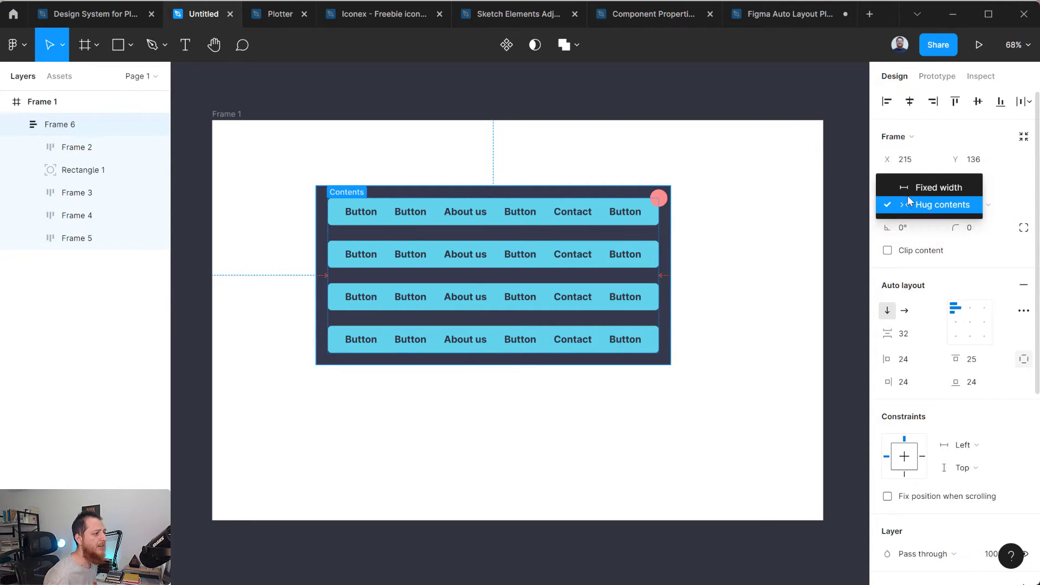
left_click(996, 210)
left_click(995, 210)
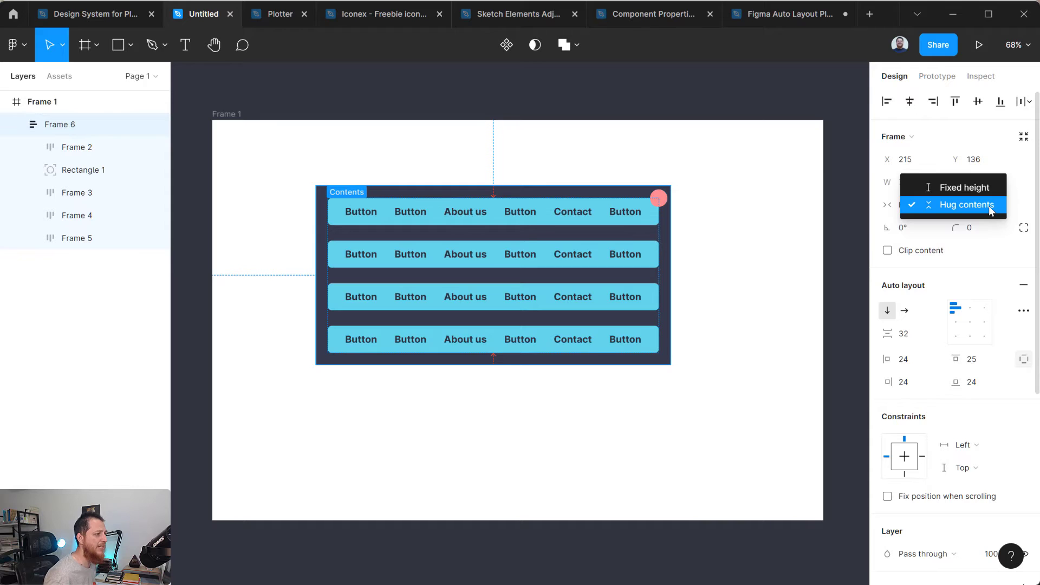
left_click(989, 206)
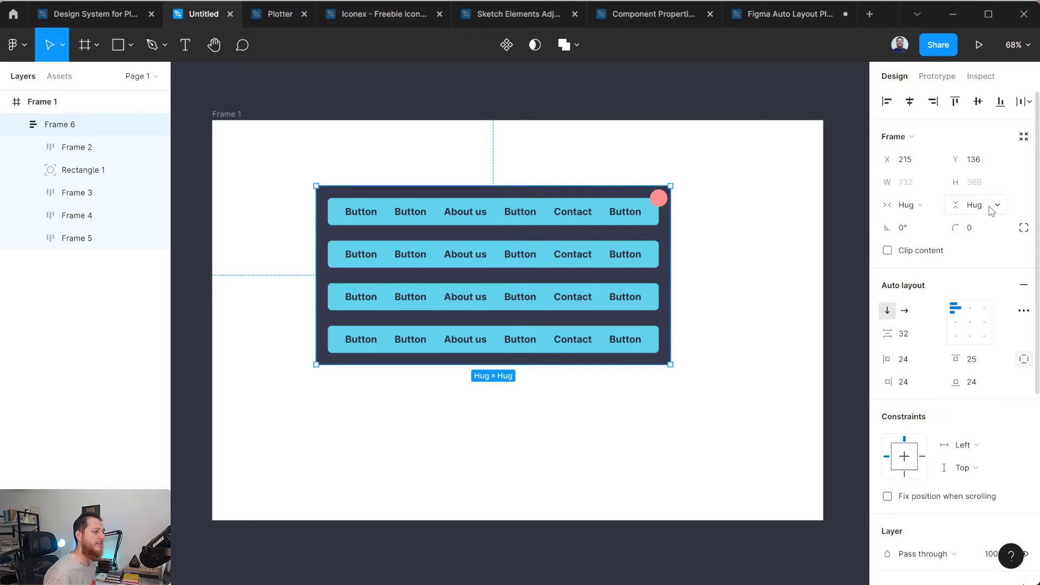
- Examine the bottom row's horizontal resizing options, including Fill container, without changing the setting
double_click(610, 341)
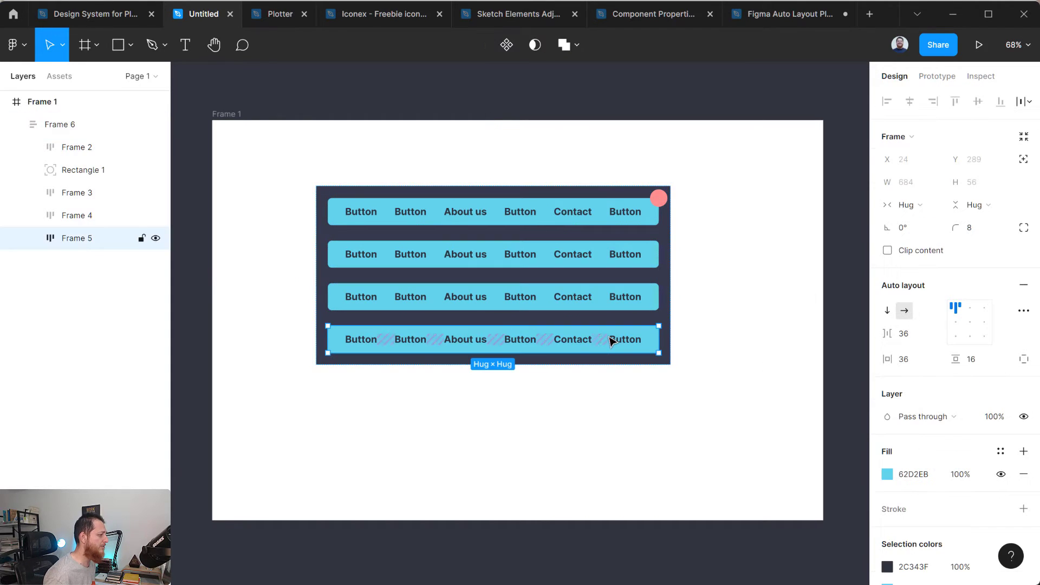
left_click(916, 206)
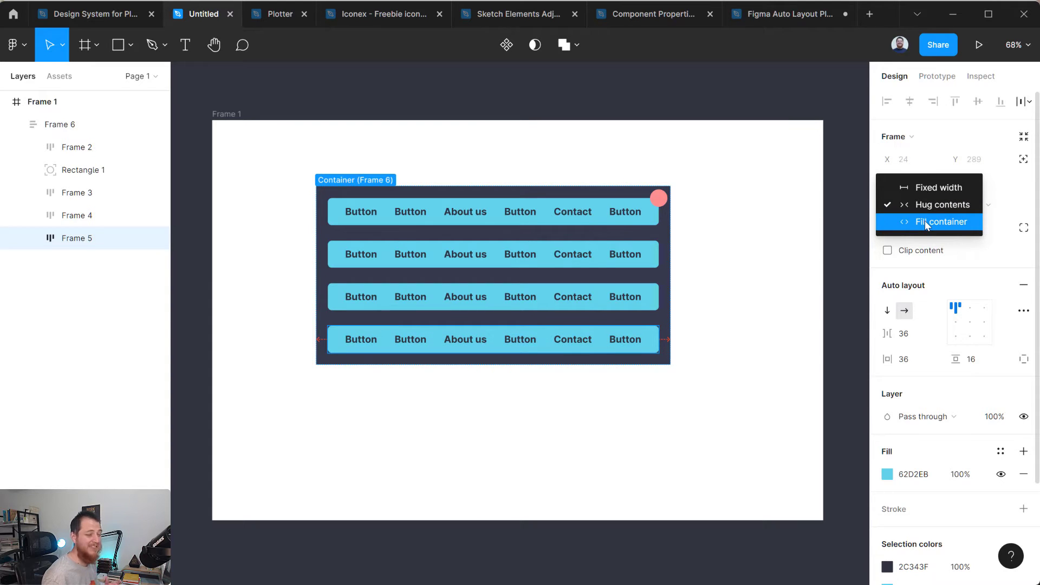
left_click(745, 276)
key("Escape")
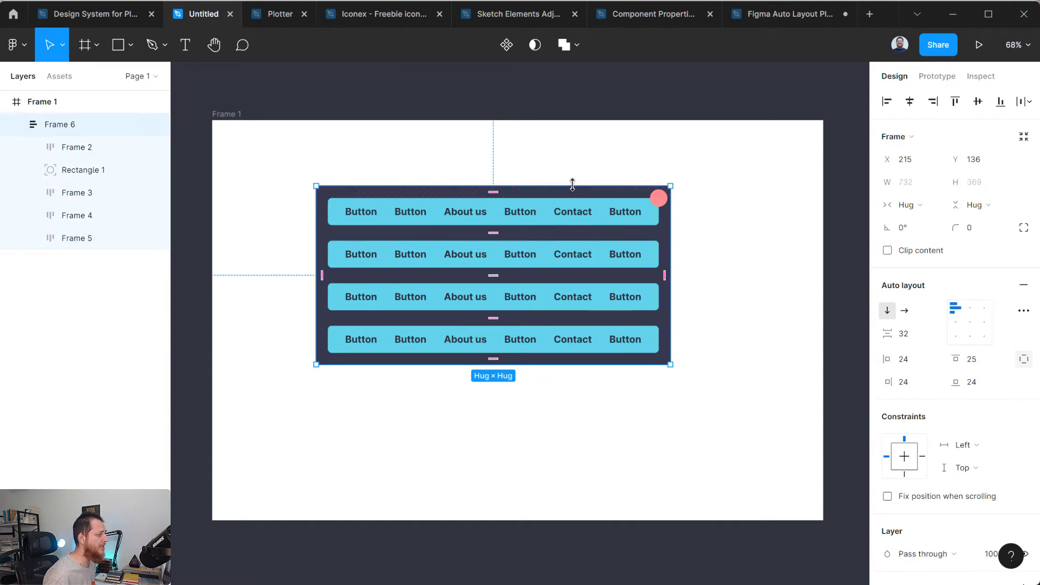
- Switch the outer frame's horizontal resizing to Fixed width and widen it to about 982
left_click(918, 208)
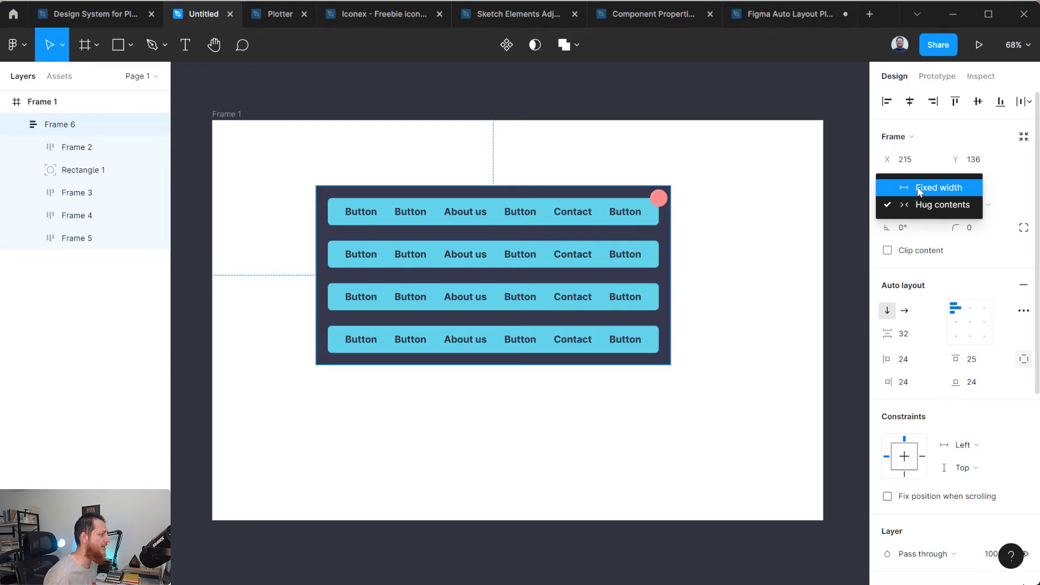
left_click(919, 188)
left_click_drag(671, 282, 801, 282)
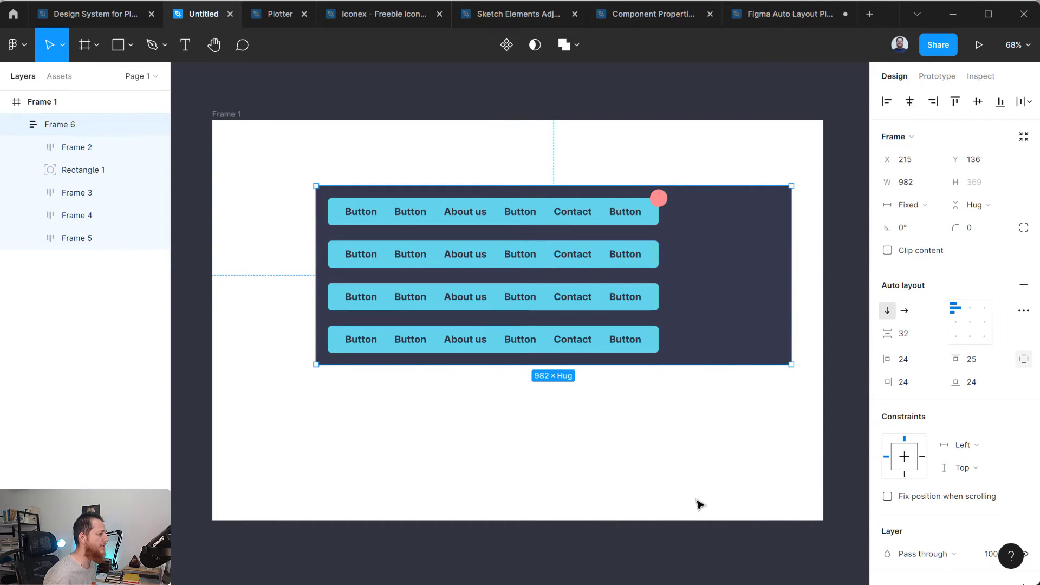
- Set the bottom row's horizontal resizing to Fill container and reselect the outer frame
left_click(633, 344)
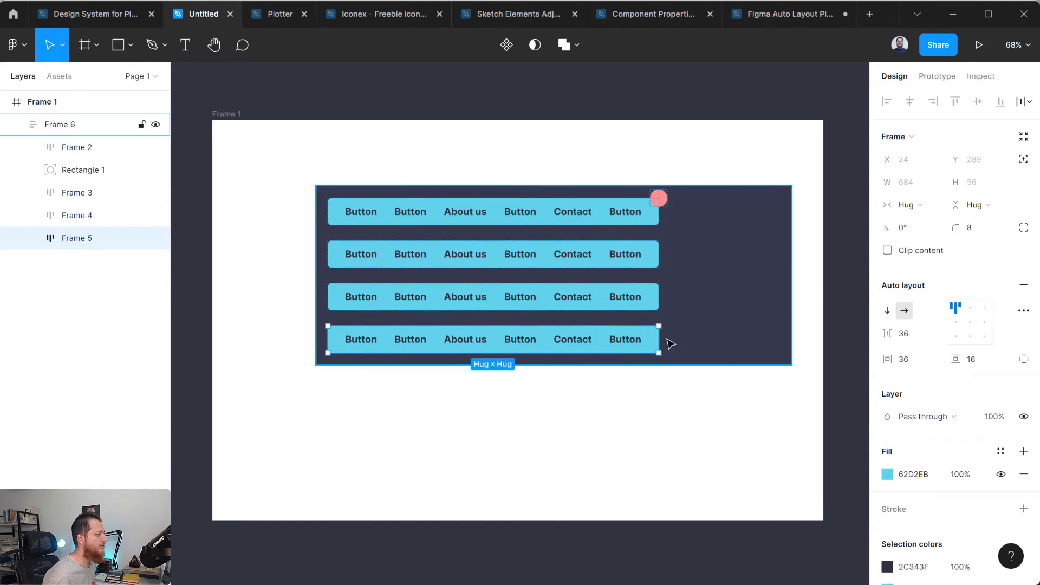
left_click(911, 205)
left_click(916, 222)
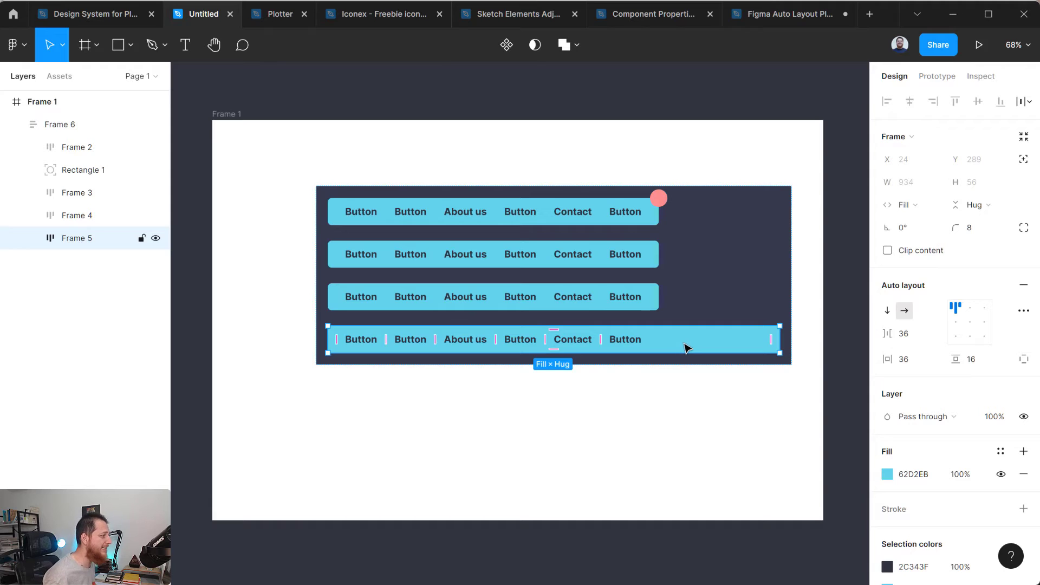
left_click(705, 216)
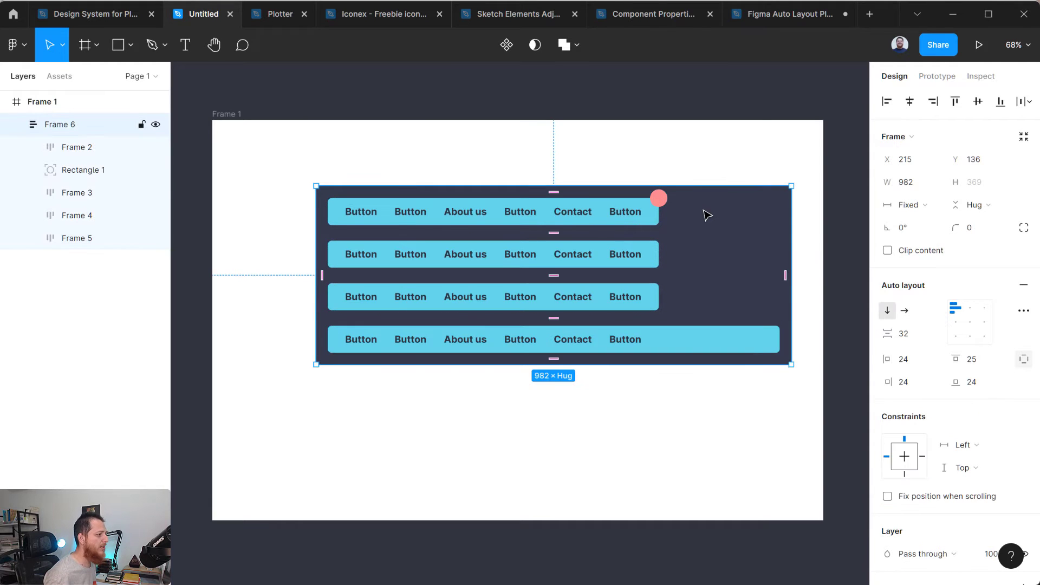
- Set the outer frame's horizontal resizing to Hug contents and review its Fixed width option without applying it
left_click(905, 205)
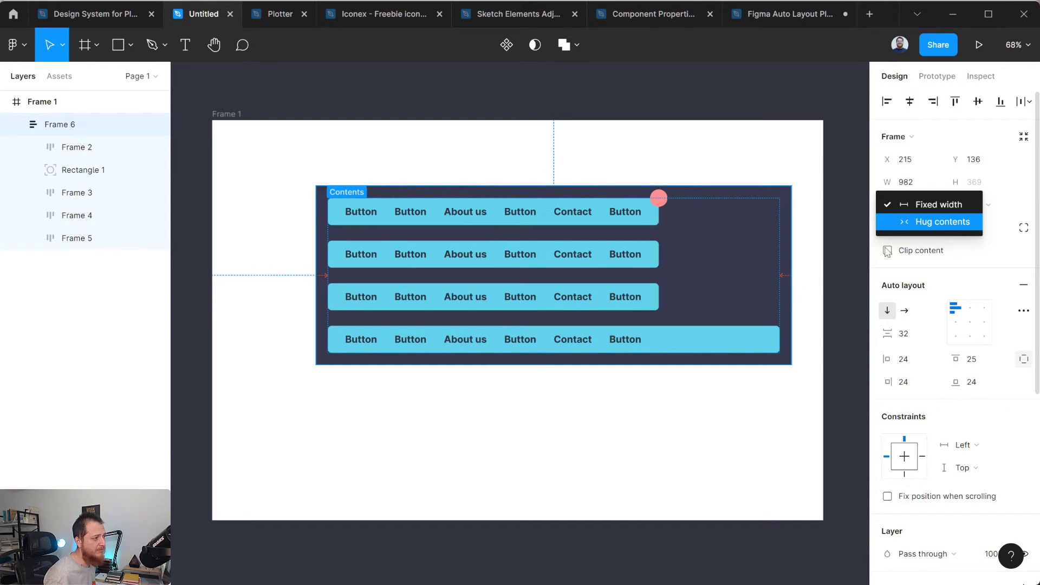
left_click(919, 223)
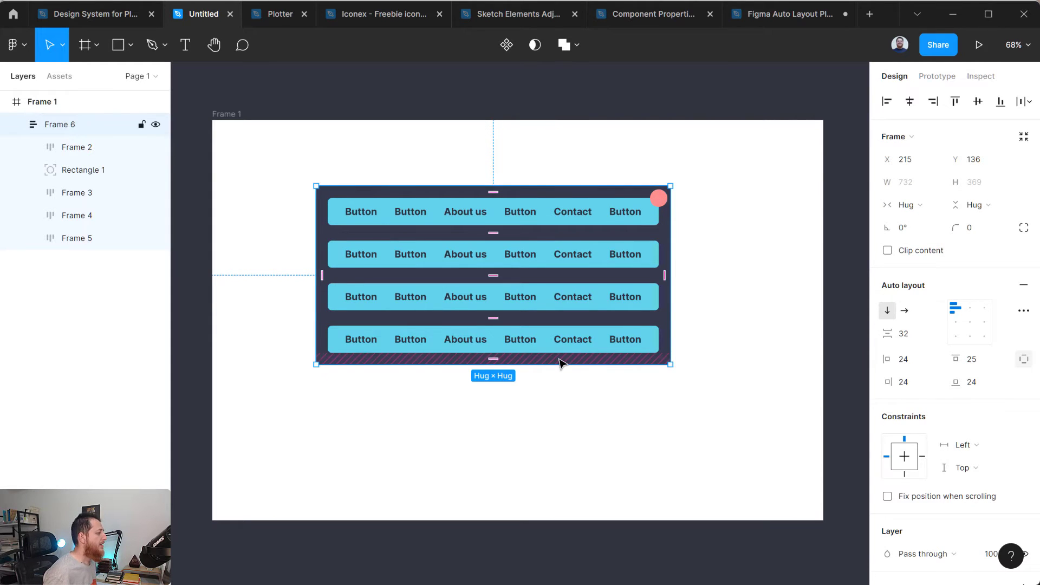
left_click(907, 204)
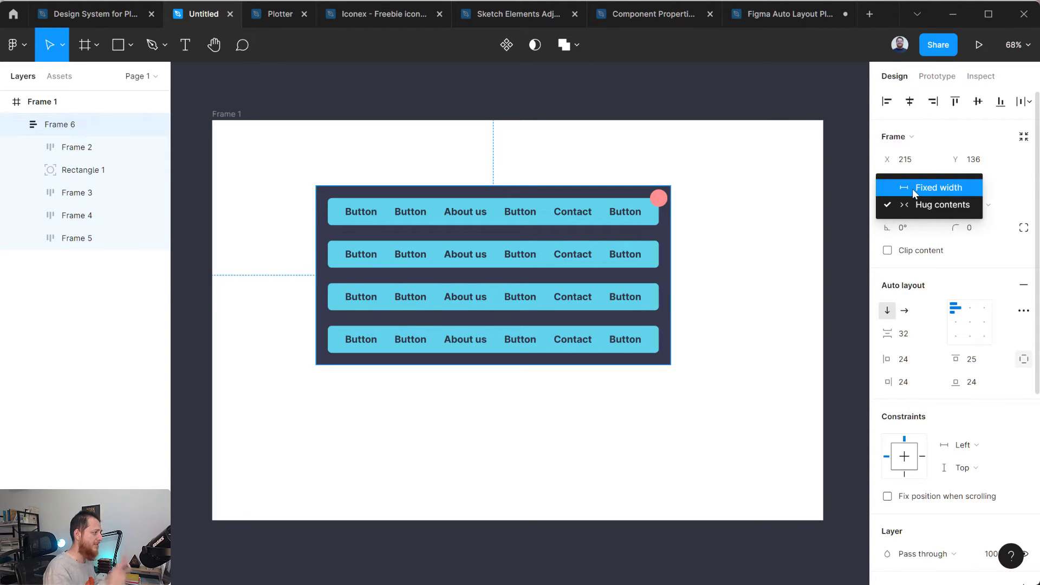
left_click(749, 275)
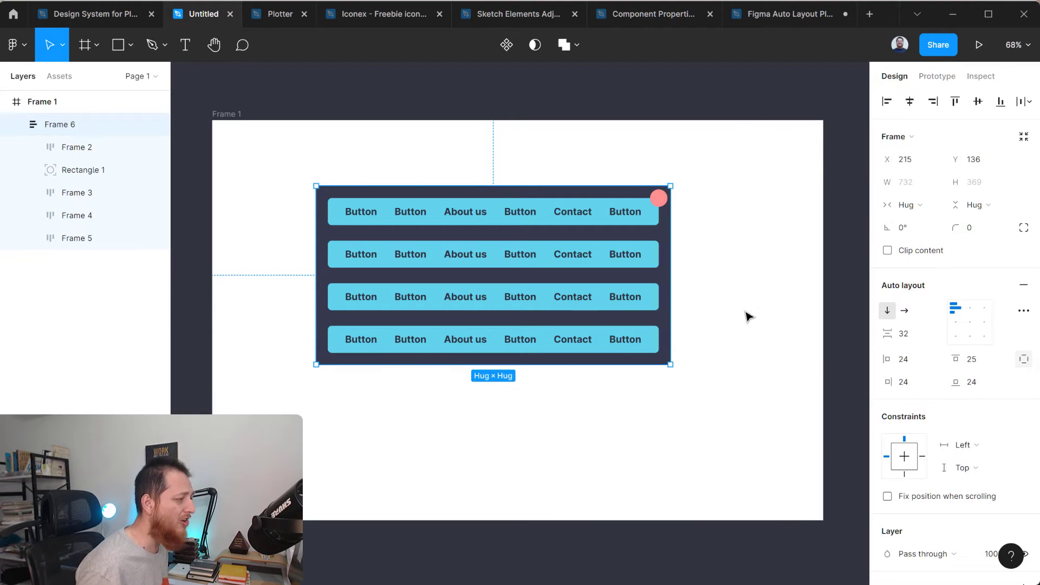
- Change the Contact label in the bottom menu row to "Judgement day"
left_click(558, 342)
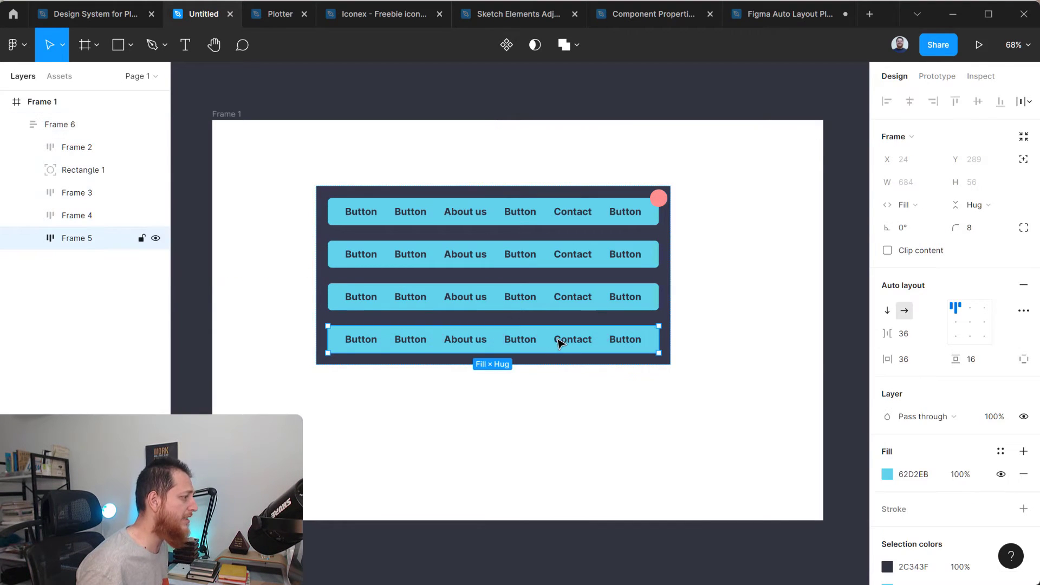
left_click(558, 342)
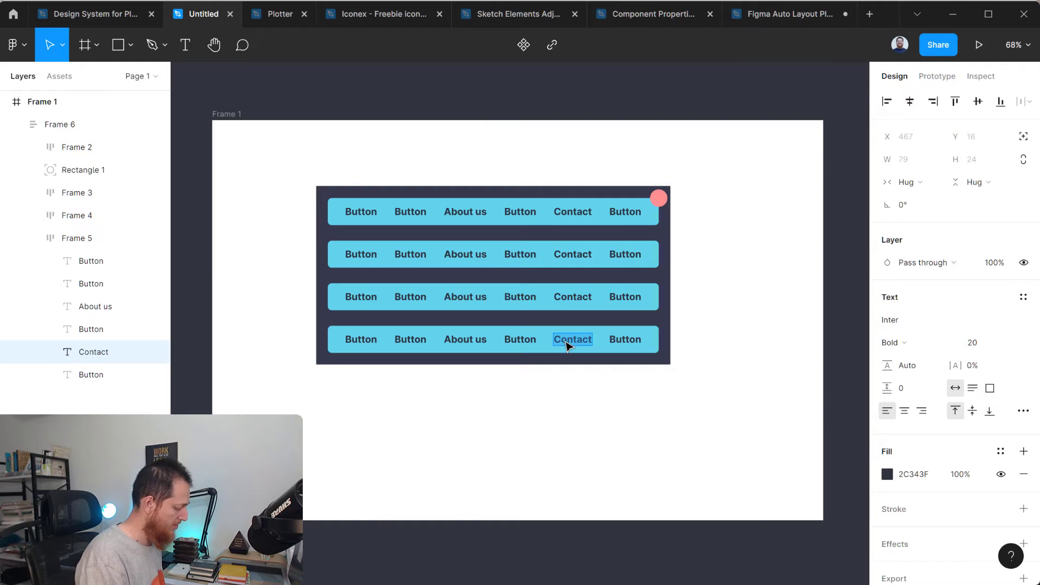
type("Judg")
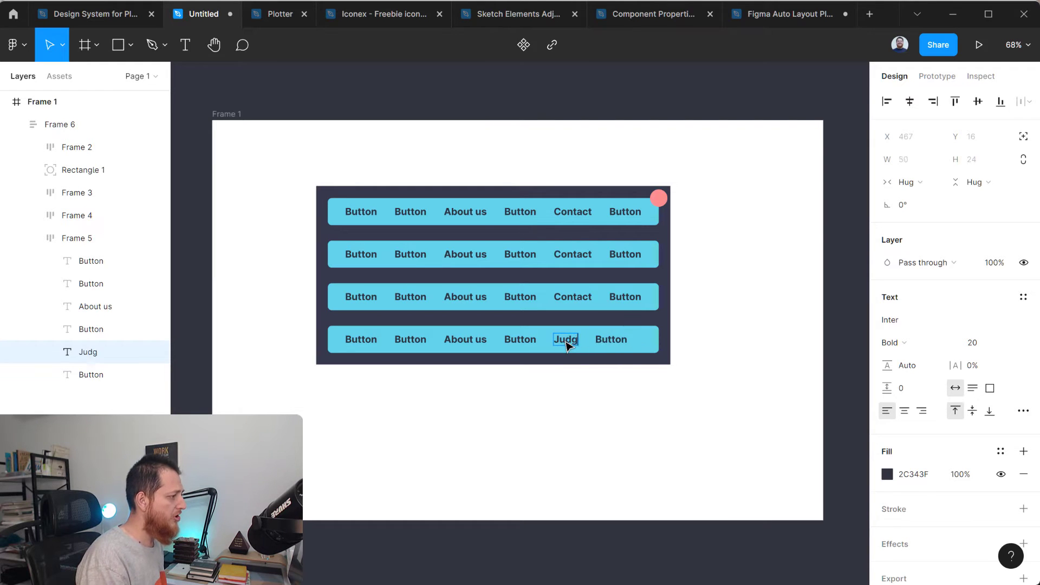
type("ement day")
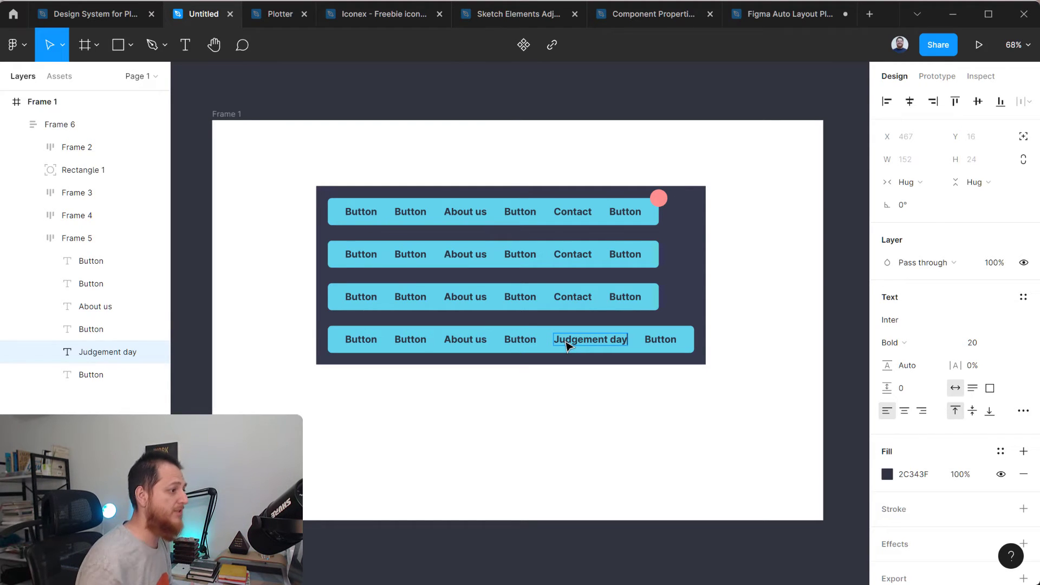
key("Escape")
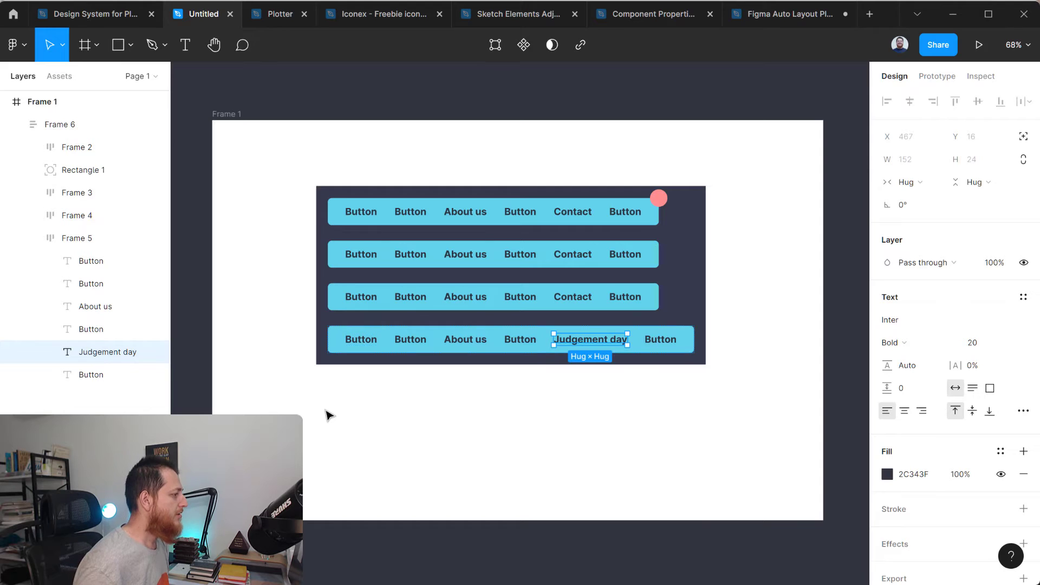
left_click(642, 422)
- Check the second row's advanced layout options, try top center alignment and restore top left alignment
double_click(570, 262)
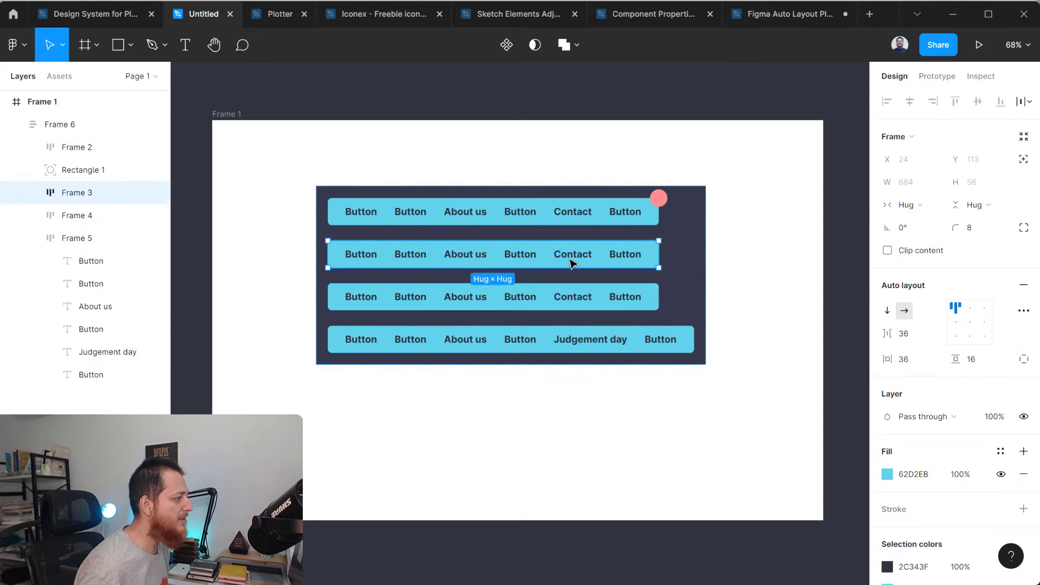
left_click(1027, 312)
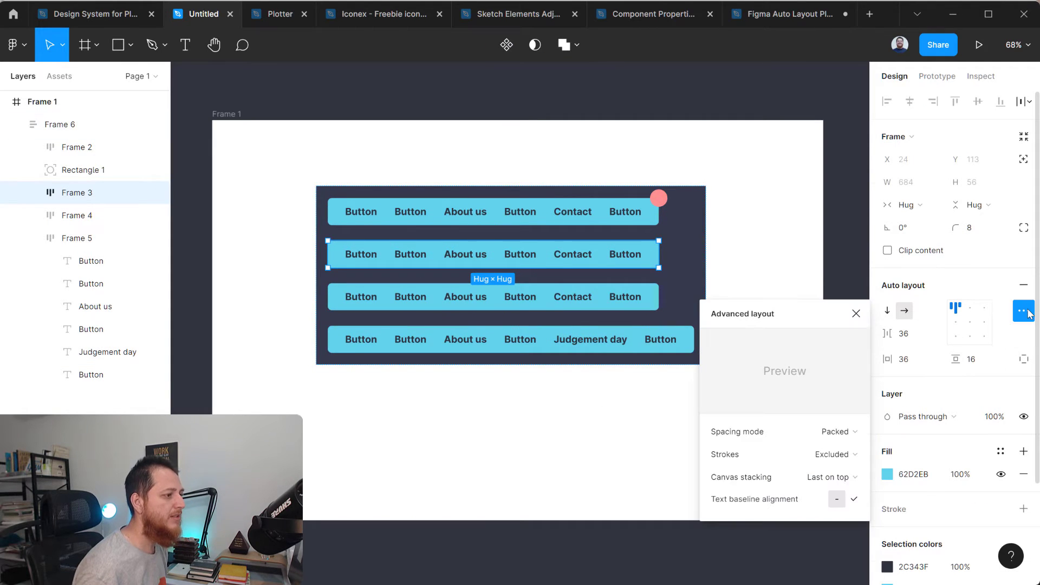
left_click(972, 312)
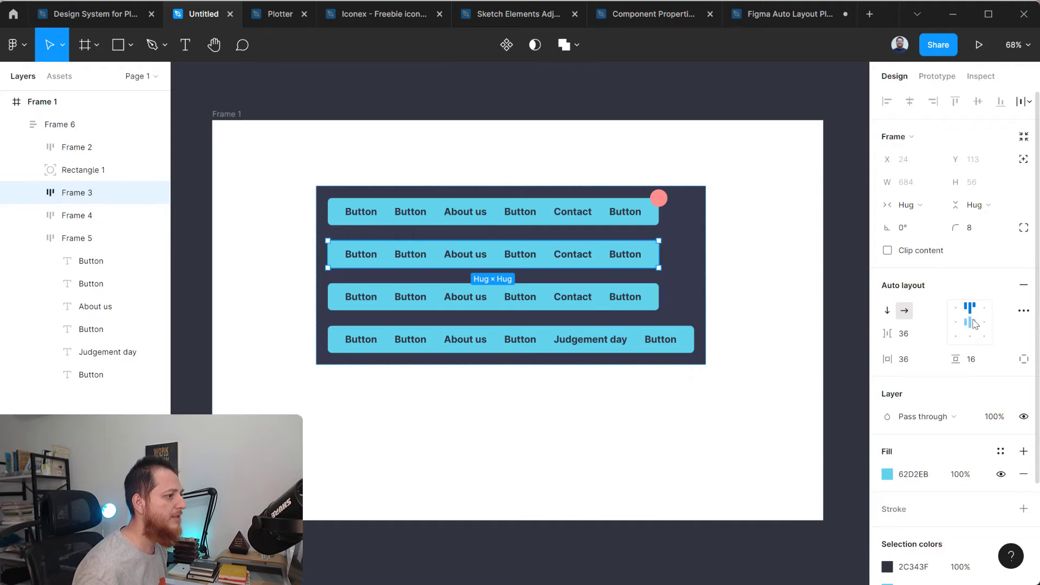
left_click(954, 307)
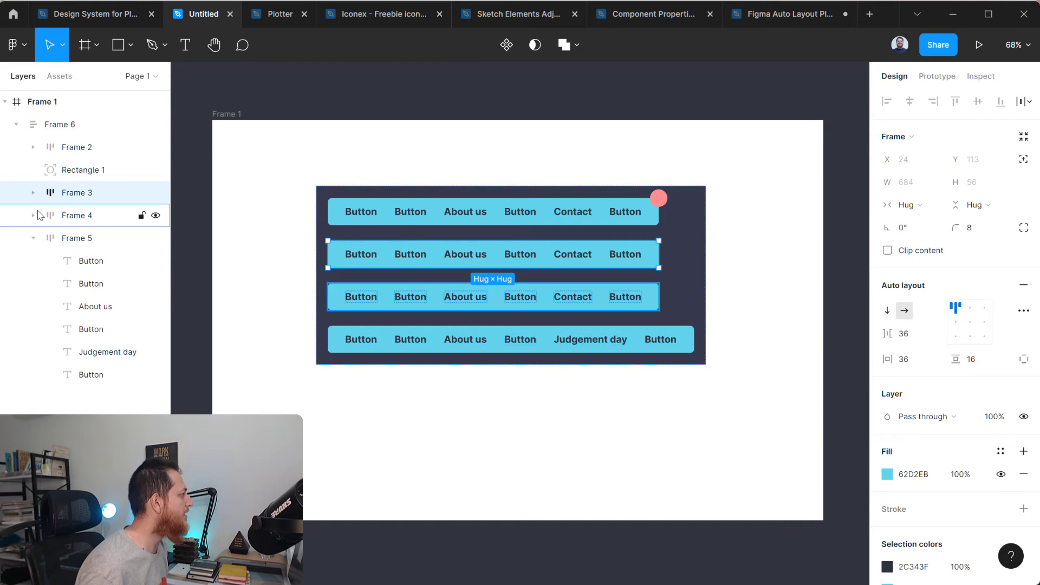
- Collapse Frame 5's layers and draw a rectangle about 180 × 57 below the outer frame, filled with the document's pink FF9090
left_click(33, 238)
left_click(127, 45)
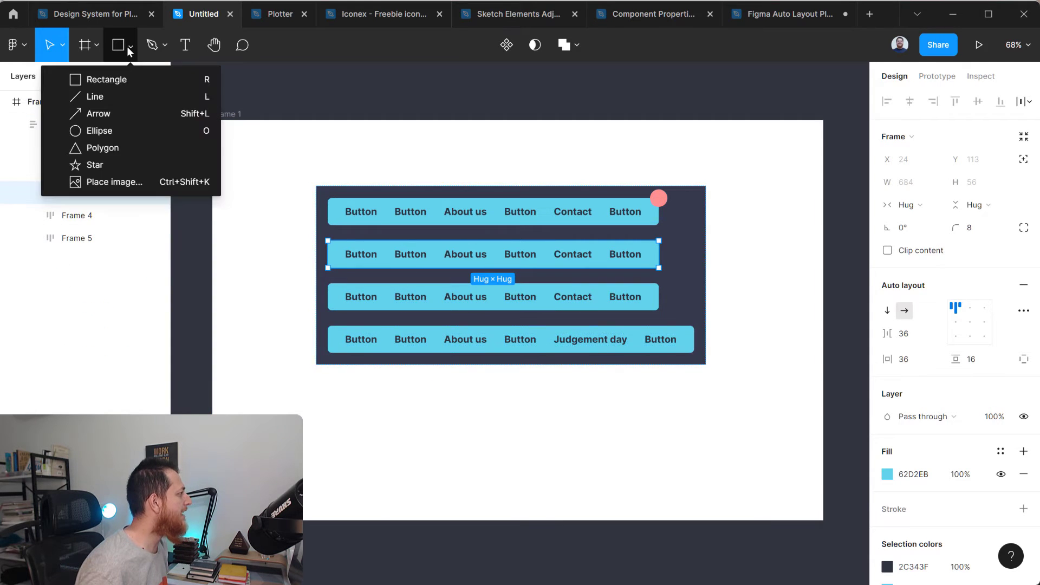
left_click(126, 80)
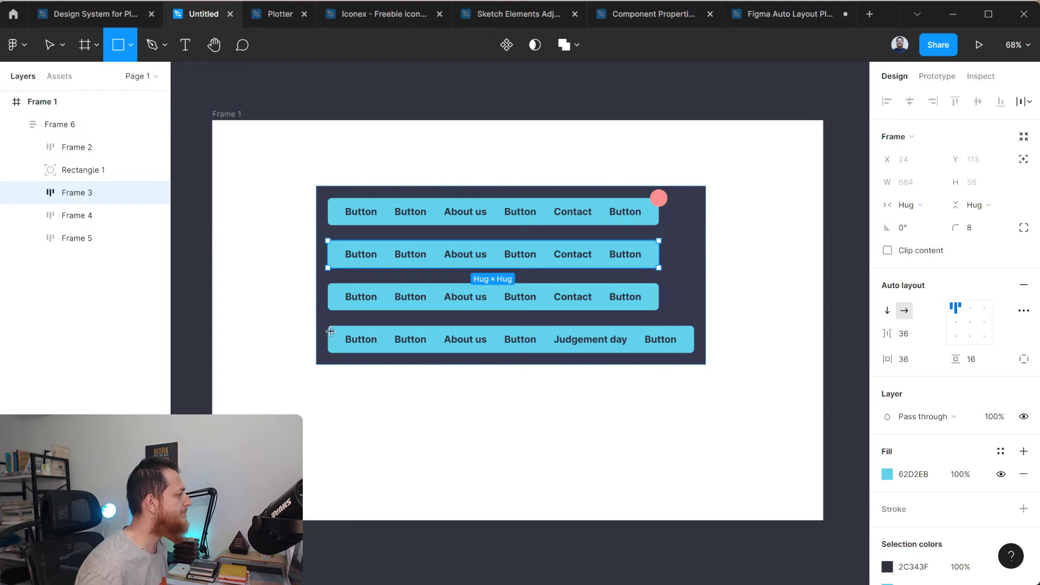
left_click_drag(356, 381, 444, 410)
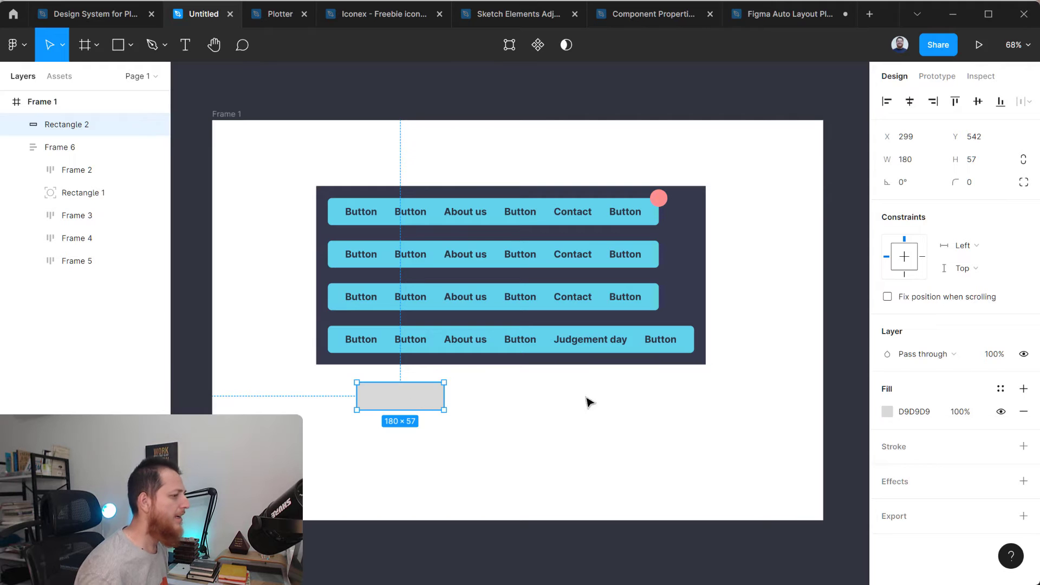
left_click(885, 414)
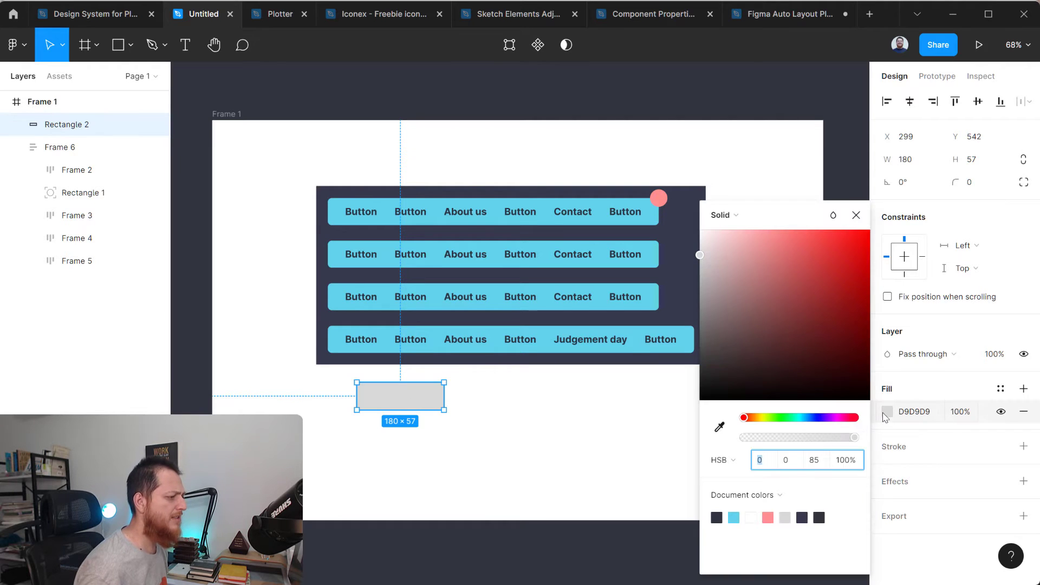
left_click(768, 518)
left_click(495, 439)
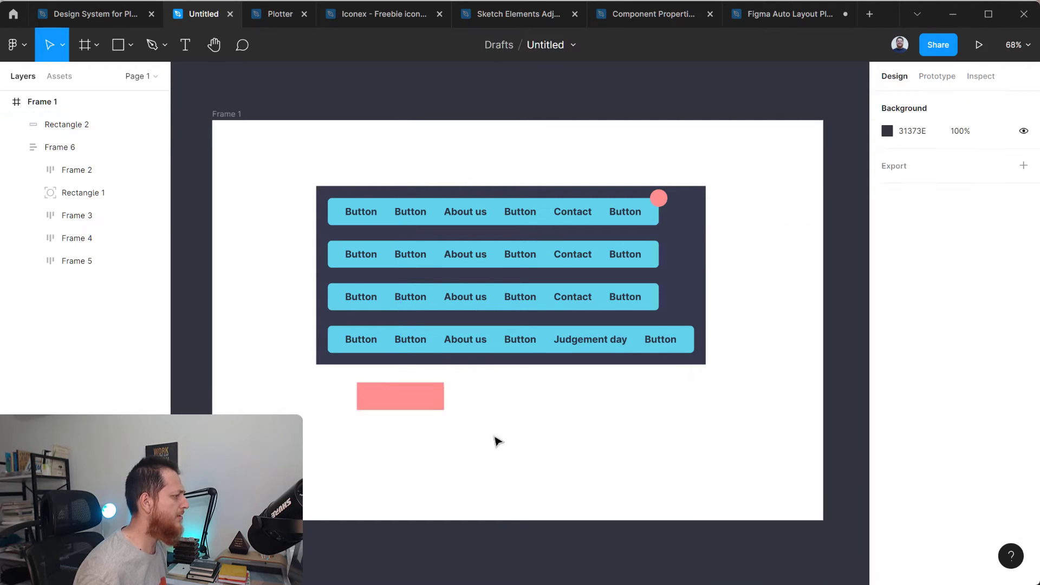
- Move the pink rectangle into the outer auto layout frame as its last item, below the bottom menu row
left_click(425, 399)
left_click_drag(425, 399, 404, 365)
left_click(369, 458)
- Round the pink rectangle's corners with a radius of 8
left_click(376, 386)
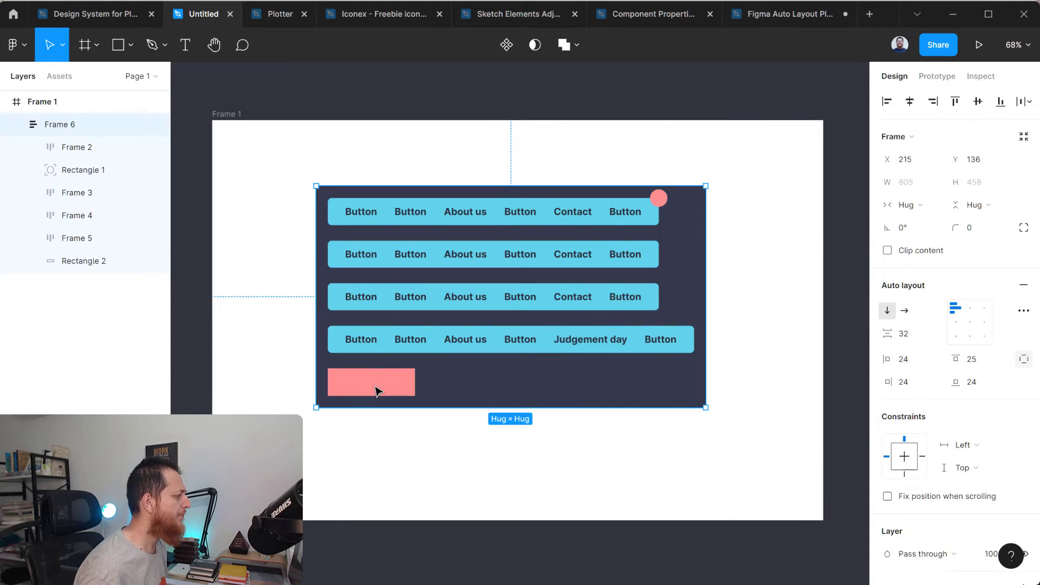
left_click(375, 391)
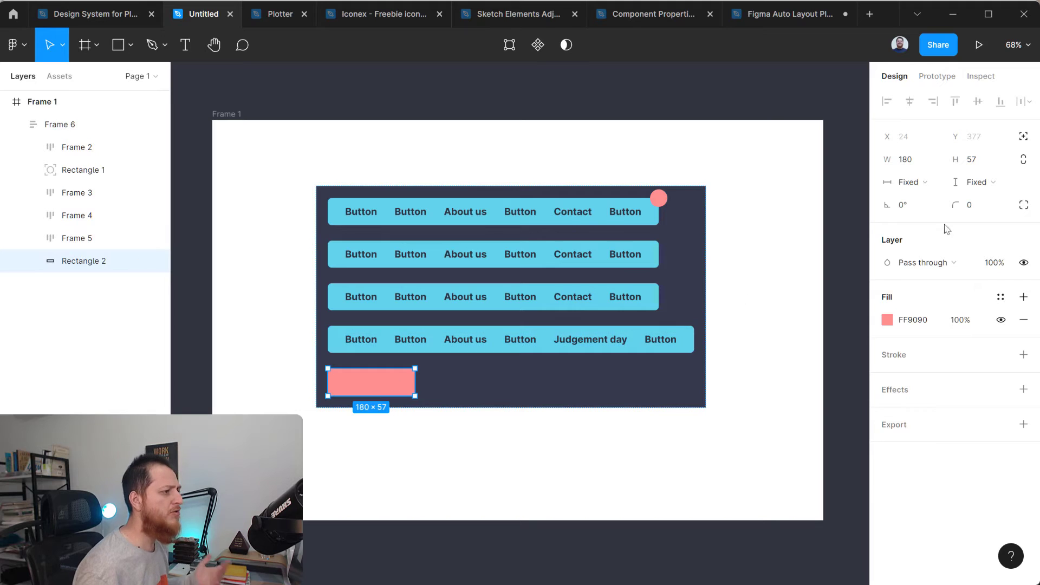
left_click(968, 208)
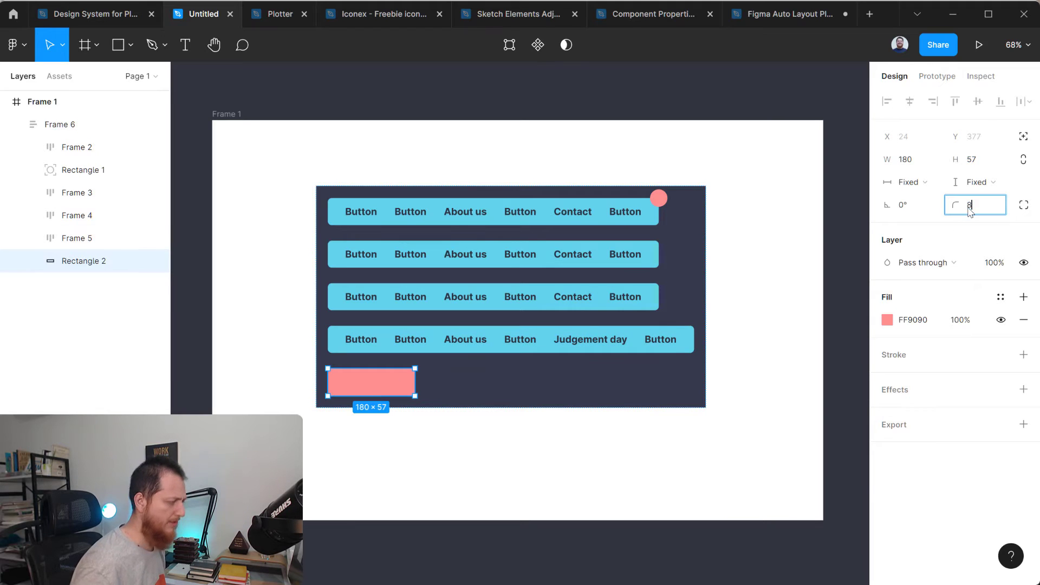
left_click(531, 461)
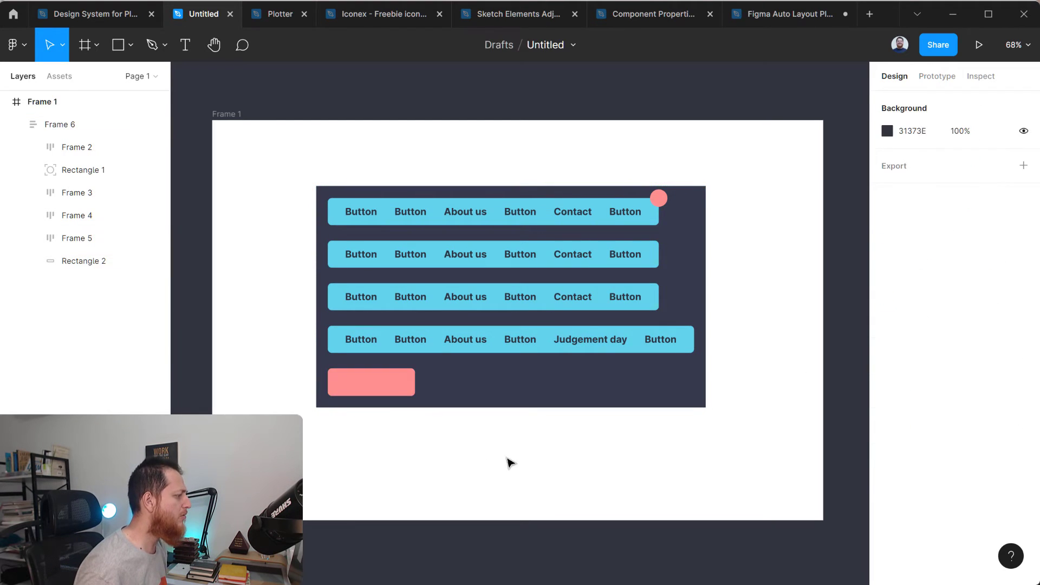
double_click(388, 386)
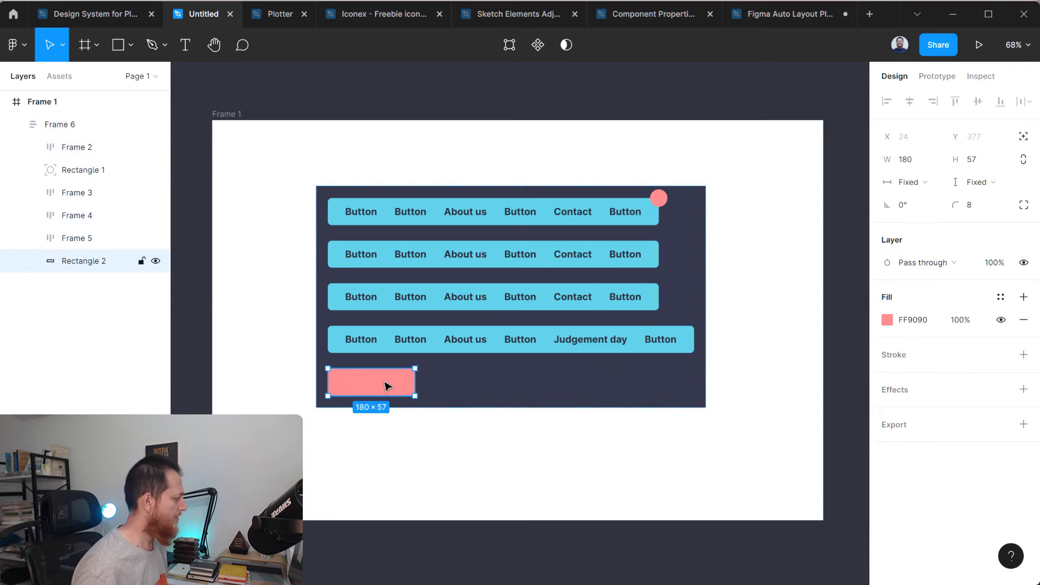
key("Escape")
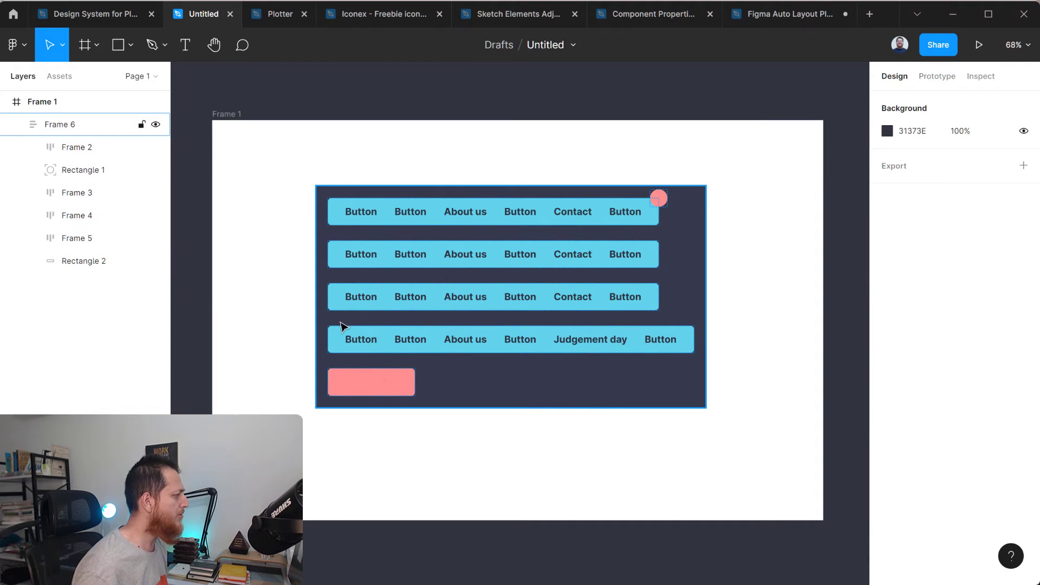
- Rename the Frame 6 layer as Outer Frame
left_click(342, 196)
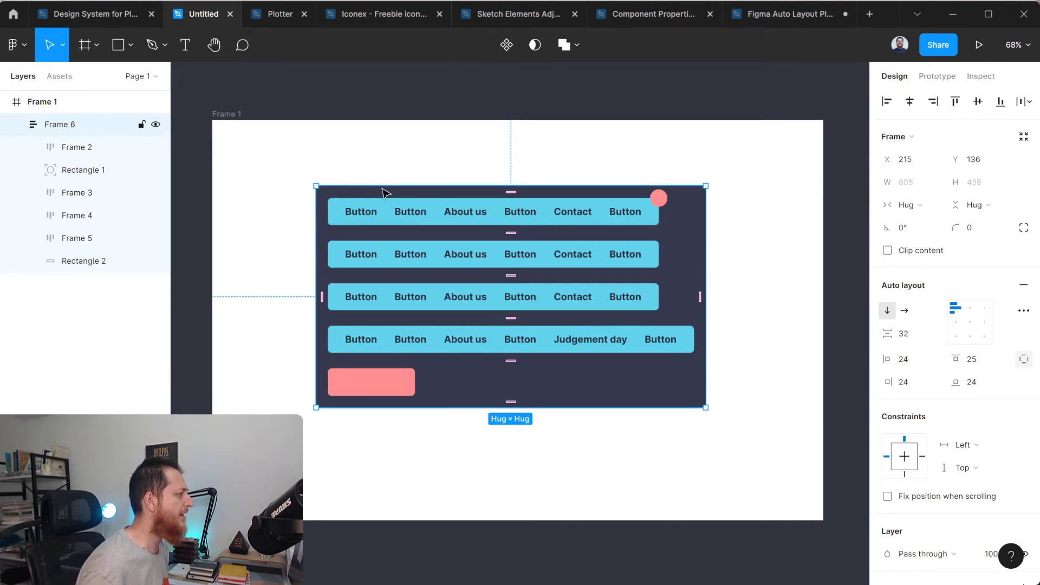
double_click(71, 124)
type("O")
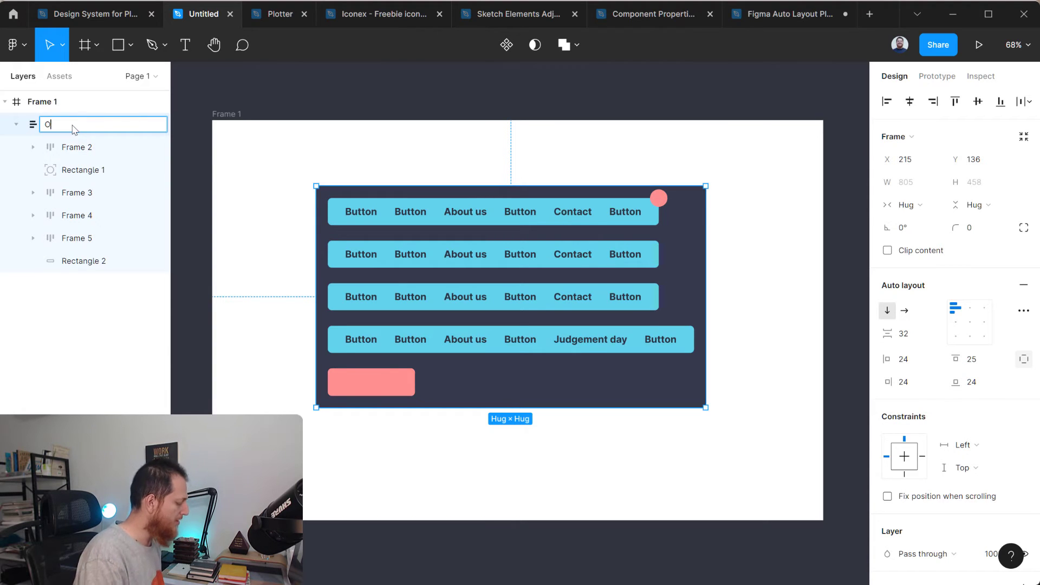
type("uter Frame")
key("Return")
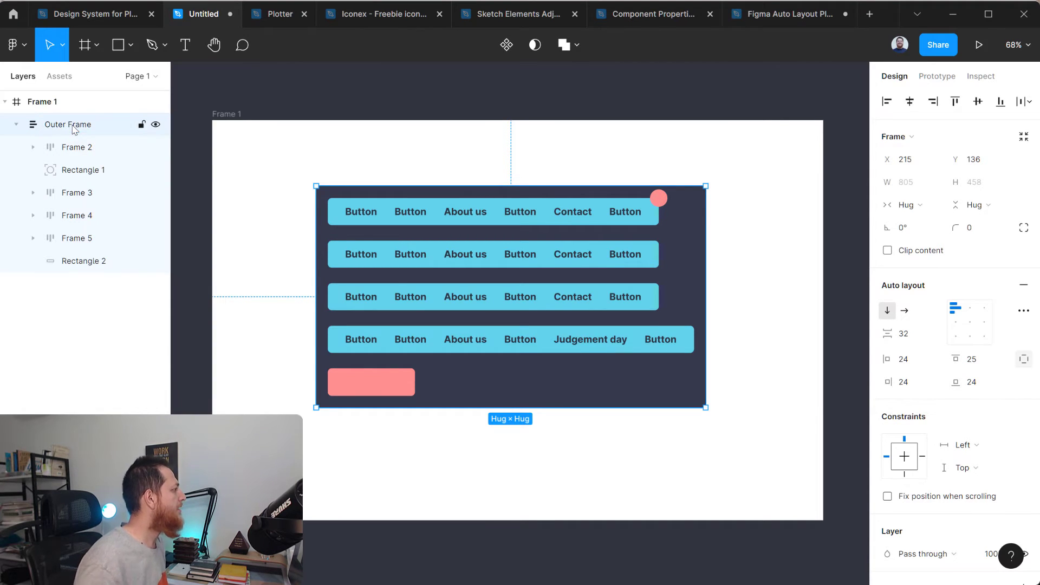
- Set the outer frame's auto layout alignment to top right
left_click(70, 149)
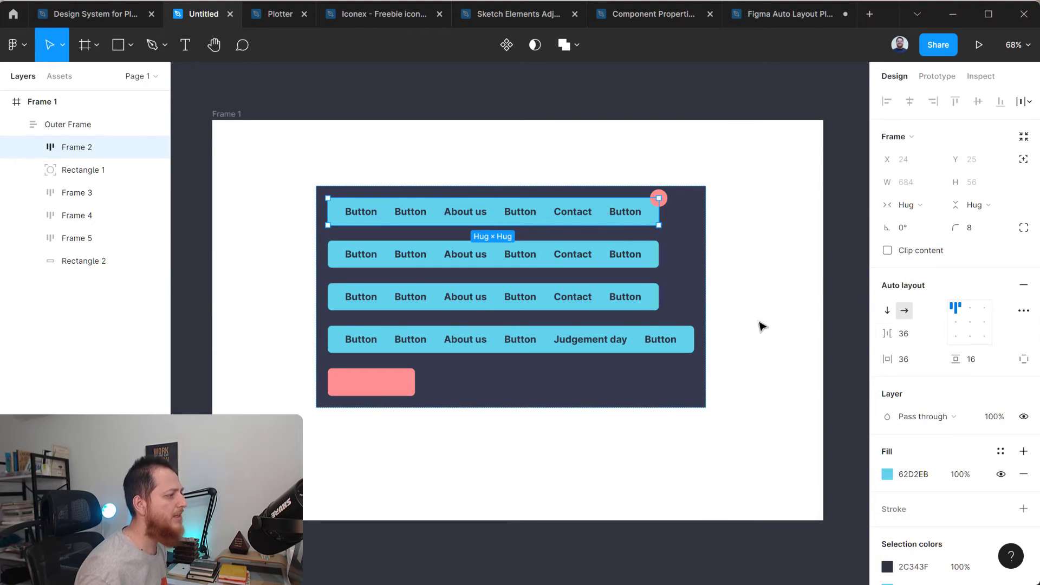
left_click(629, 448)
left_click(72, 126)
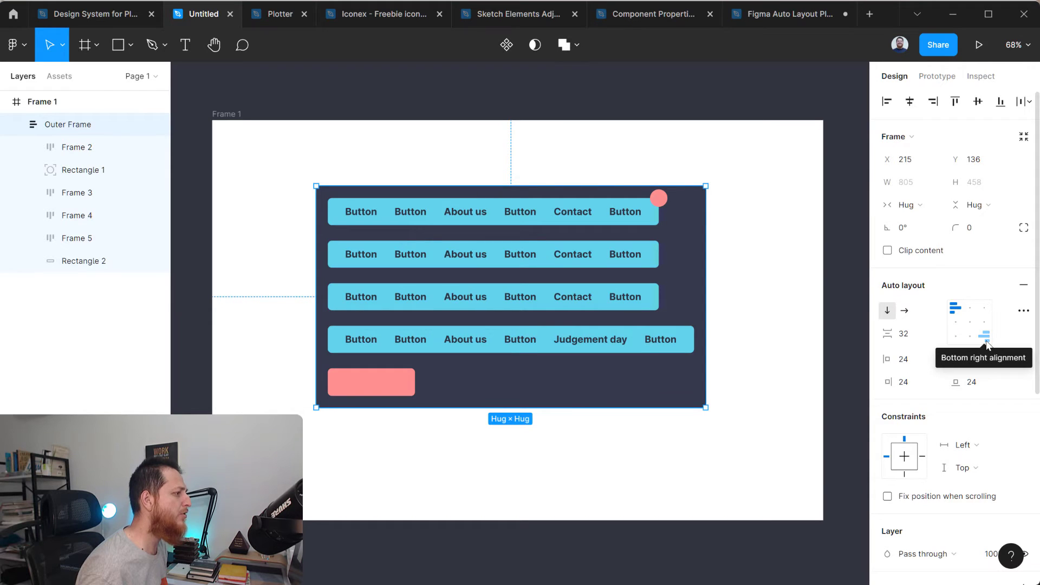
left_click(984, 310)
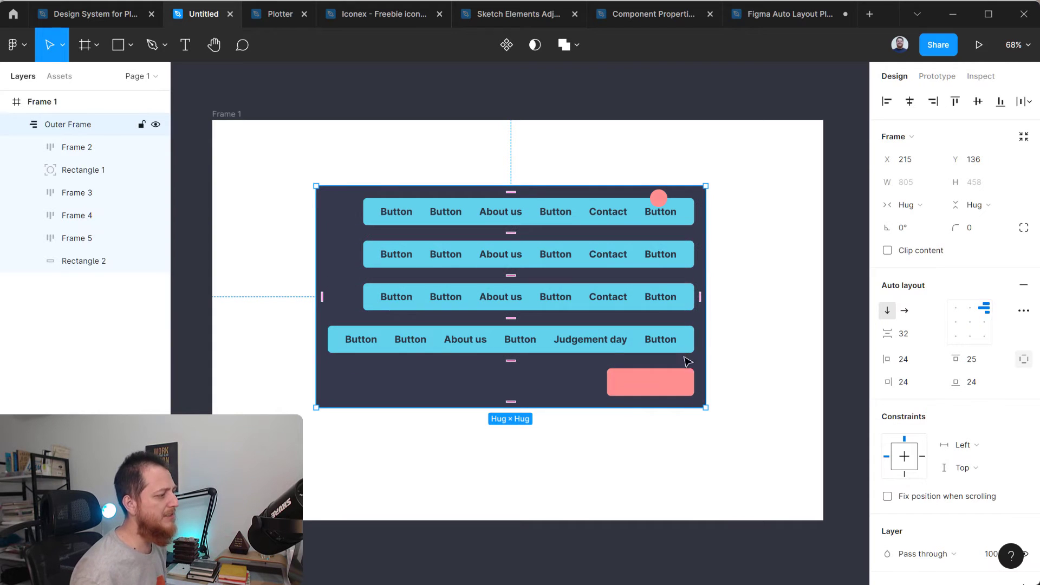
- Compare left and center alignment on the outer frame and leave its contents centered
left_click(970, 324)
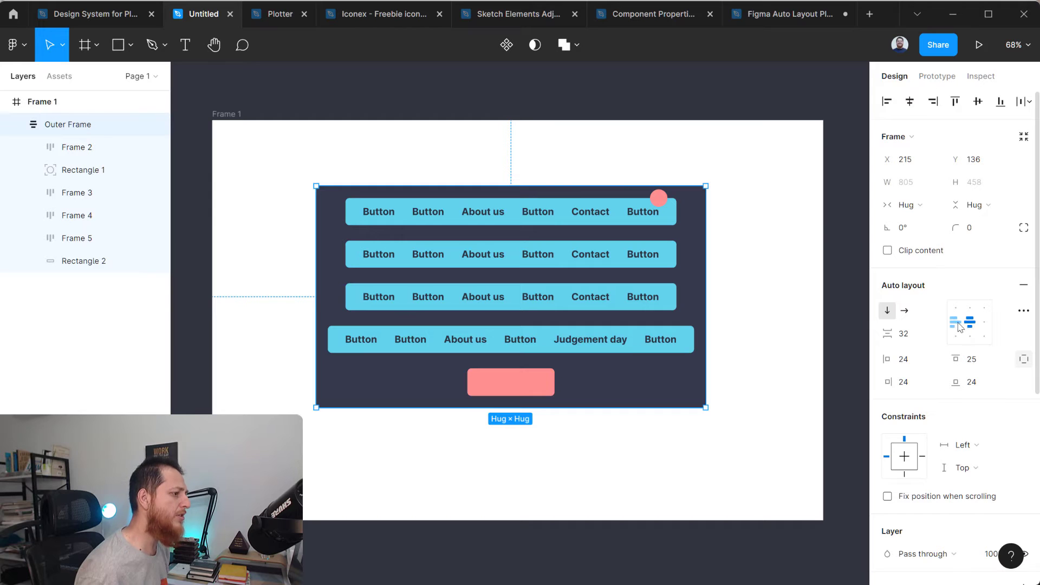
left_click(957, 323)
left_click(967, 324)
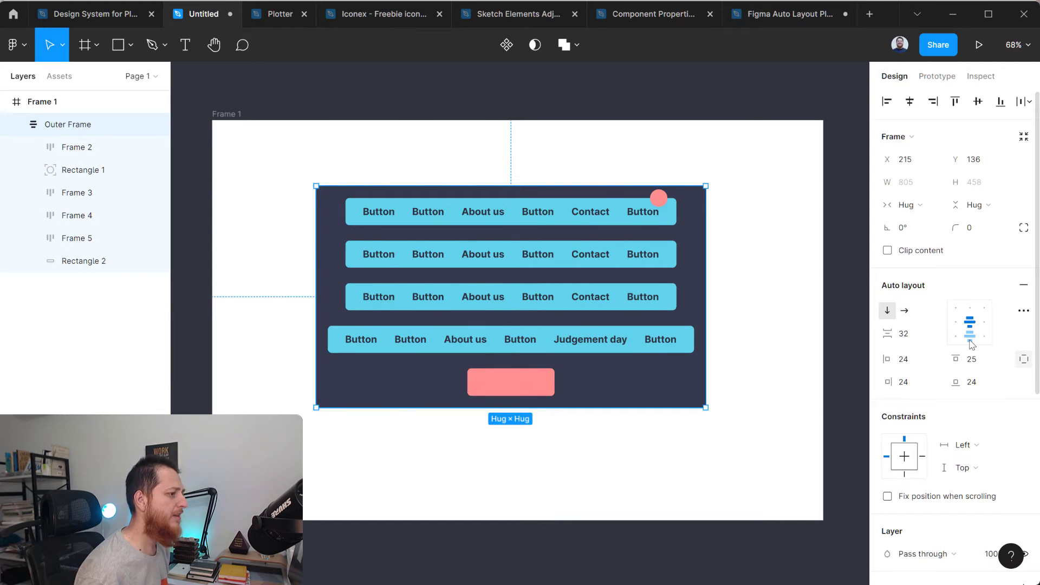
left_click(957, 332)
left_click(970, 325)
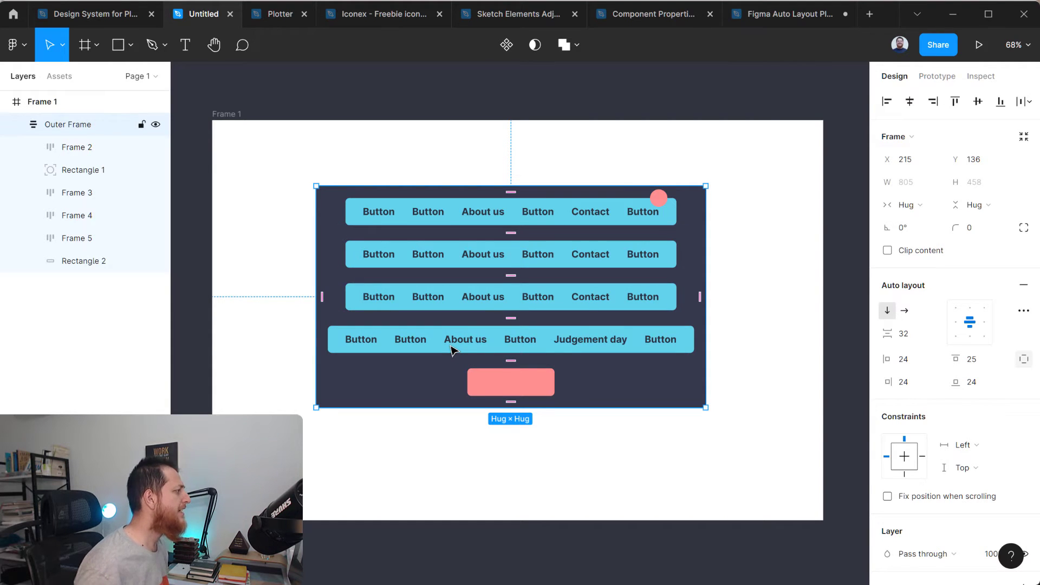
- Rename the pink rectangle's layer as btn and wrap it in its own auto layout frame
left_click(66, 262)
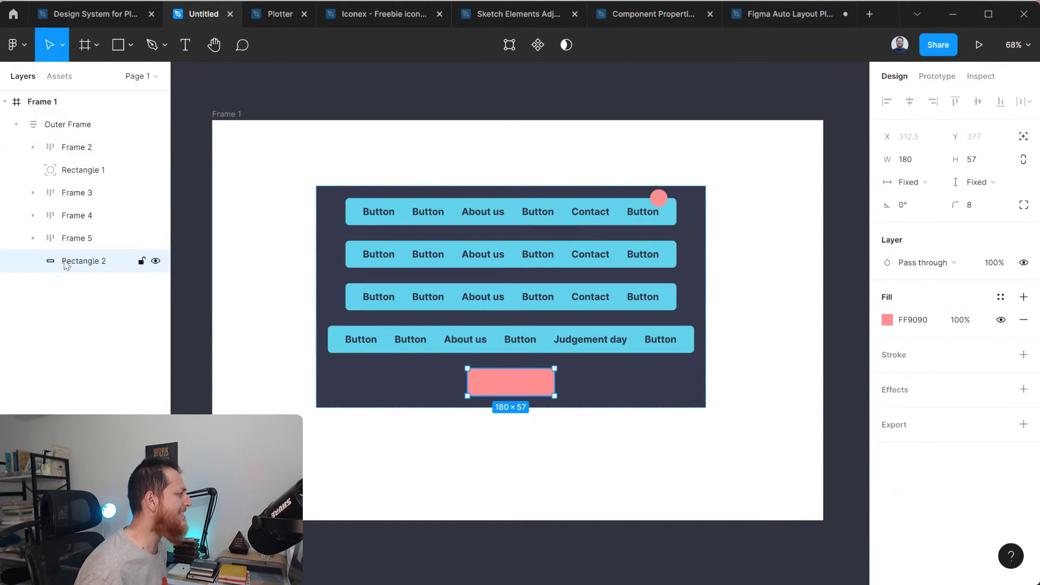
double_click(81, 262)
type("btn")
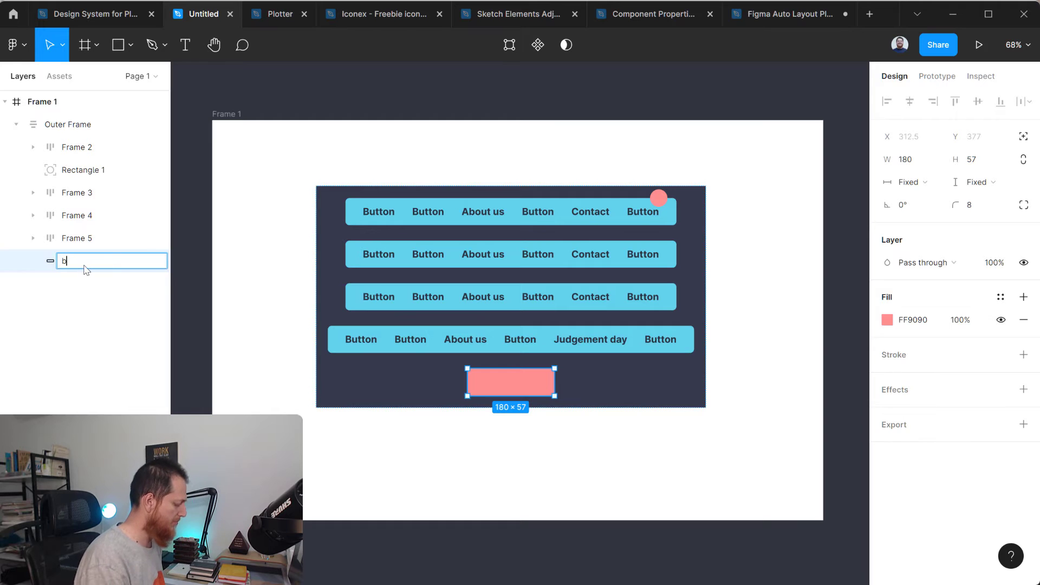
key("Return")
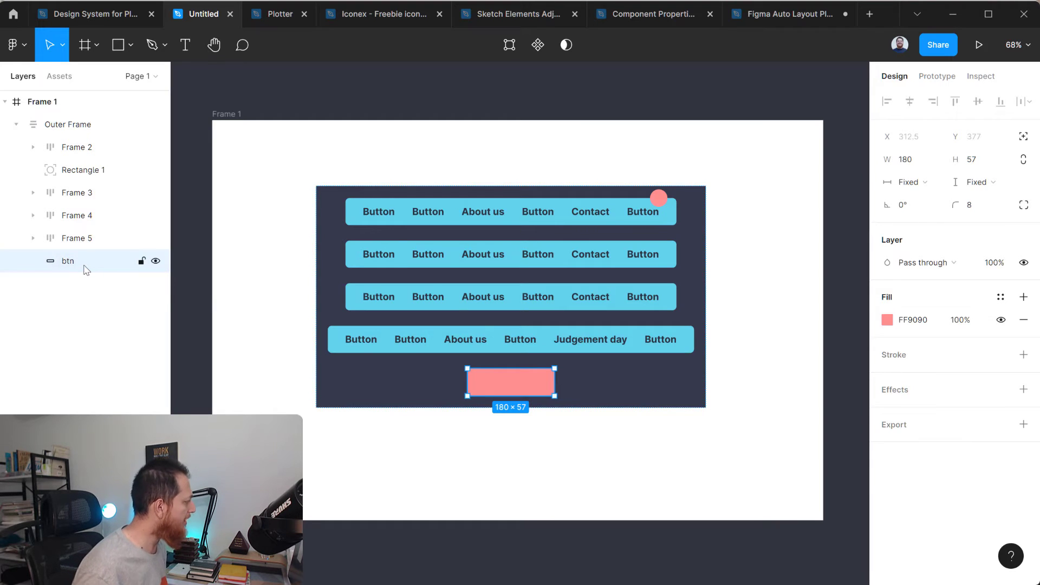
key("shift+a")
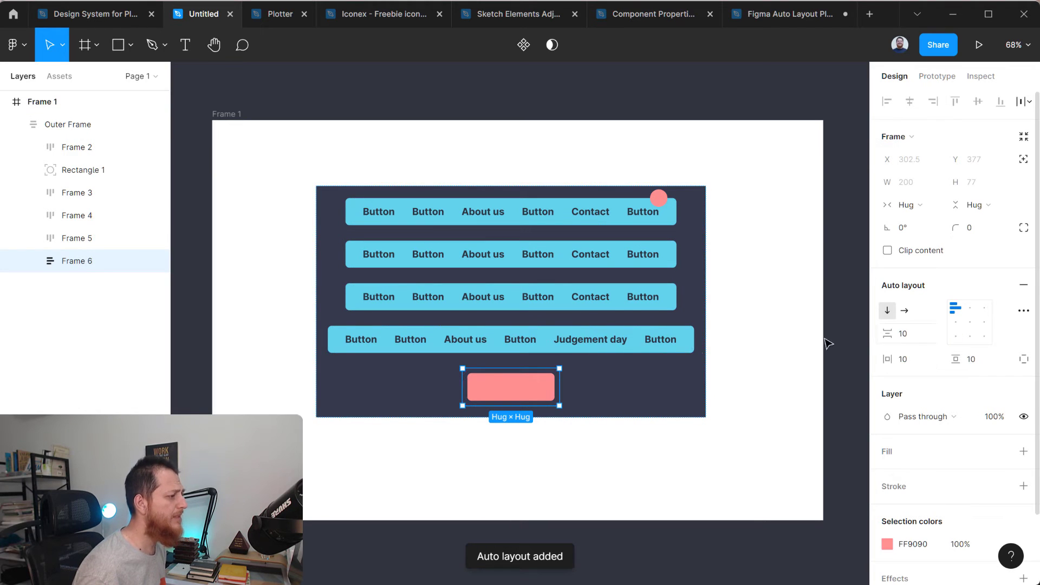
- Wrap Frame 2 through Frame 5 together with the round badge in one auto layout frame
left_click(76, 238)
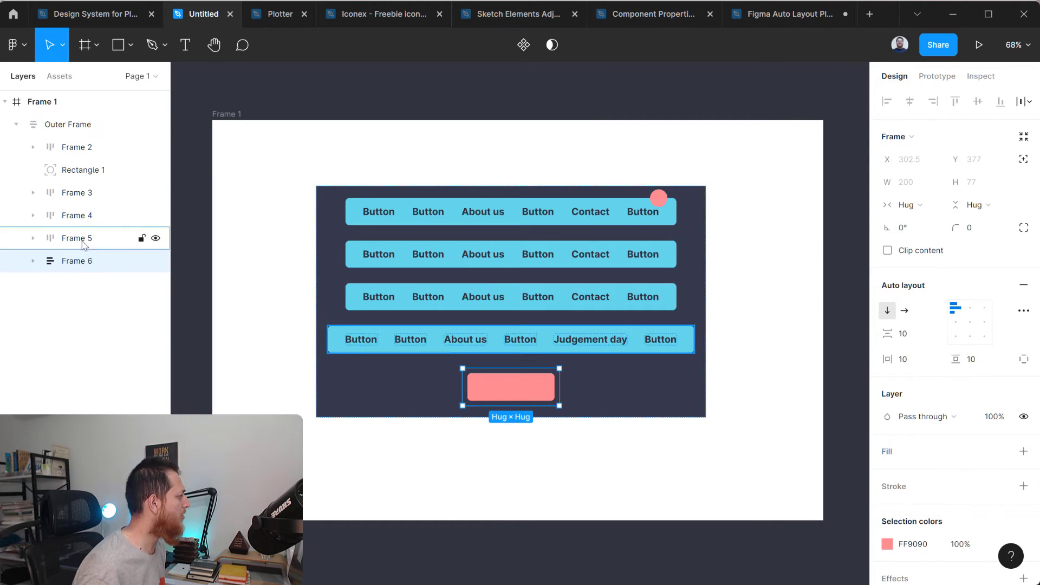
left_click(62, 149, "shift")
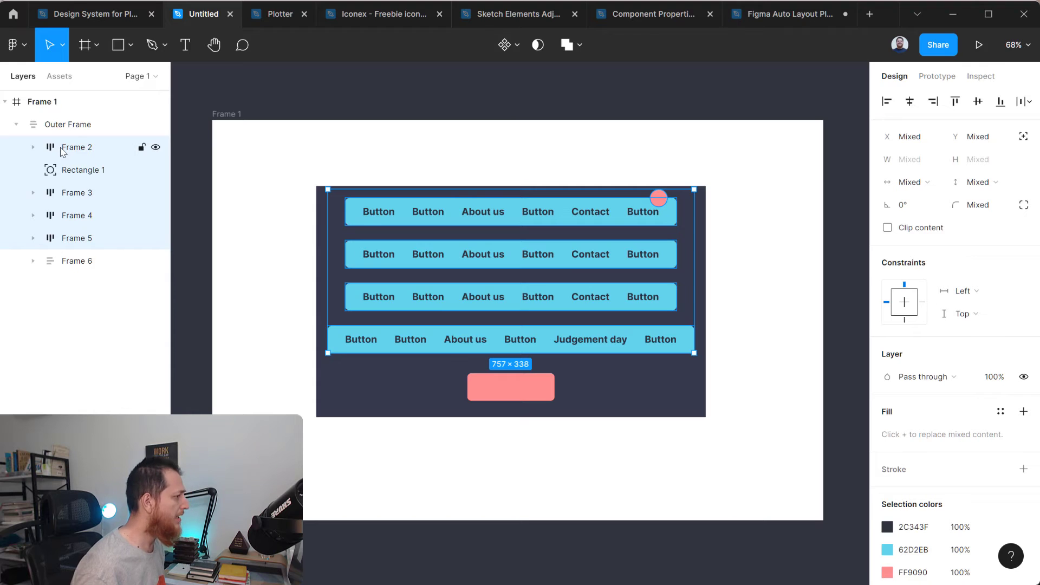
key("shift+a")
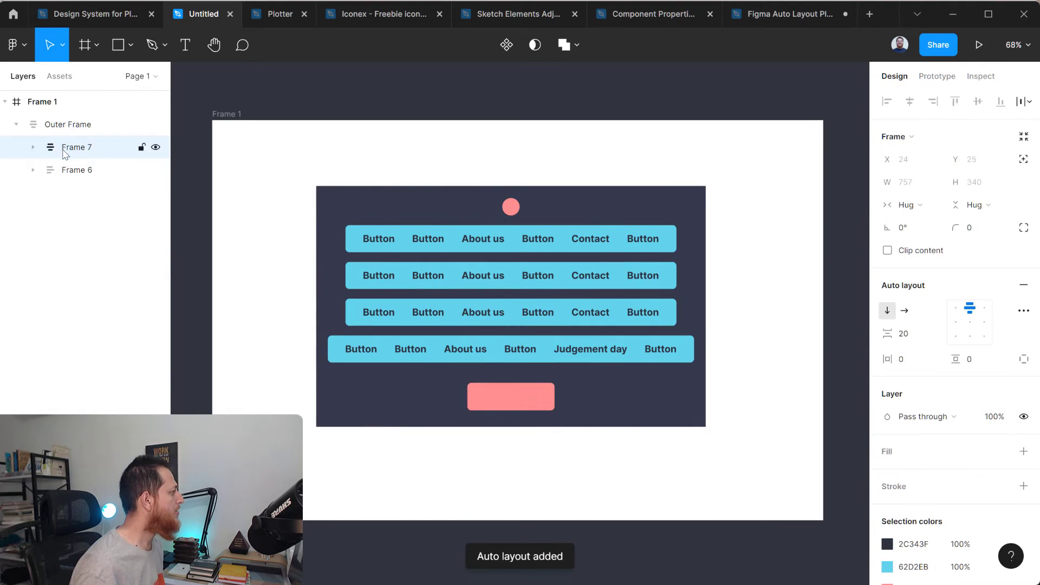
- Set the outer frame's auto layout alignment to top left
left_click(65, 151)
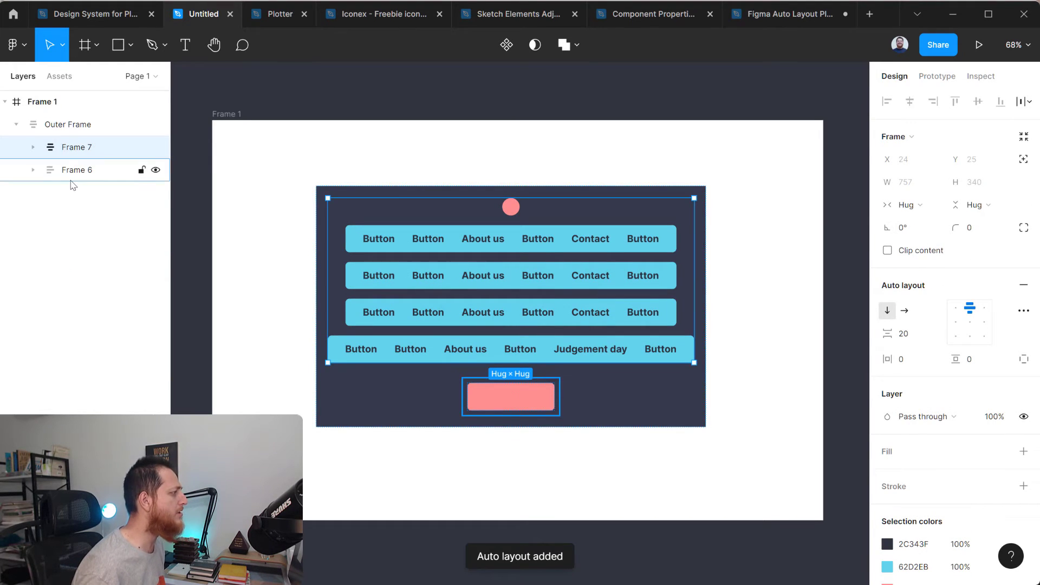
left_click(68, 125)
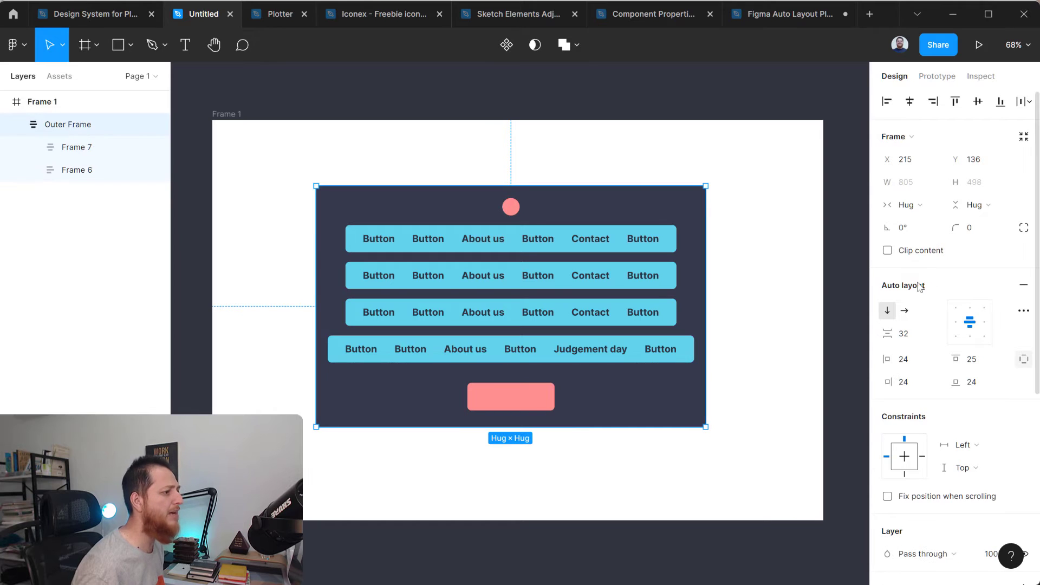
left_click(956, 310)
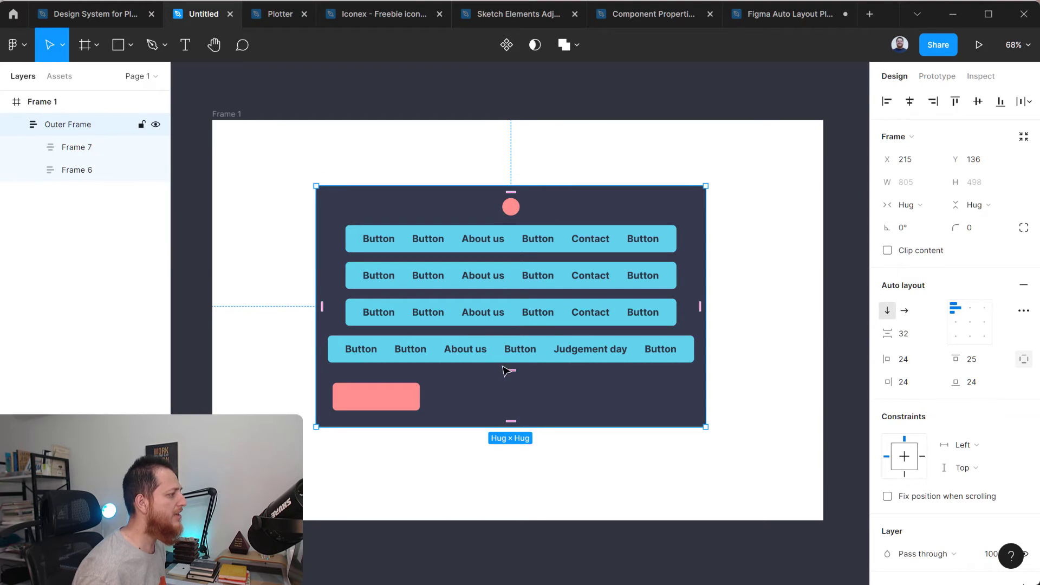
- Rename Frame 7 as Content and Frame 6 as button
left_click(65, 151)
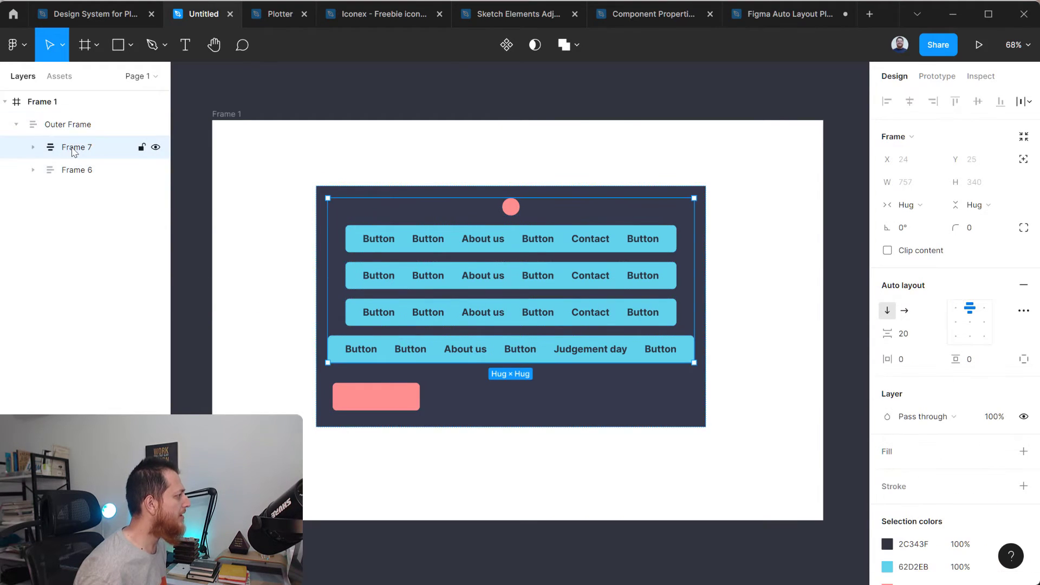
double_click(75, 148)
type("Content")
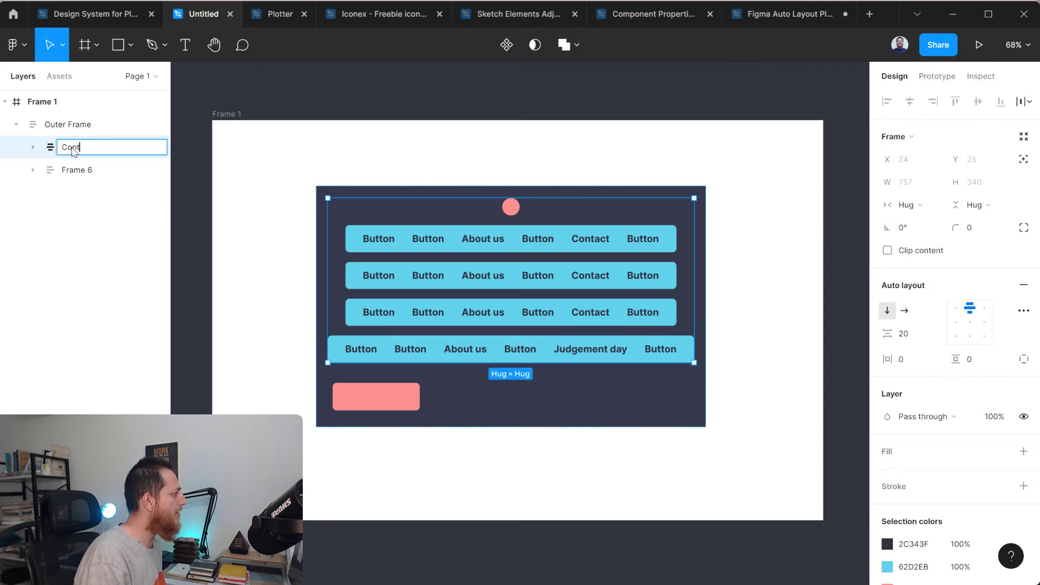
key("Return")
double_click(77, 170)
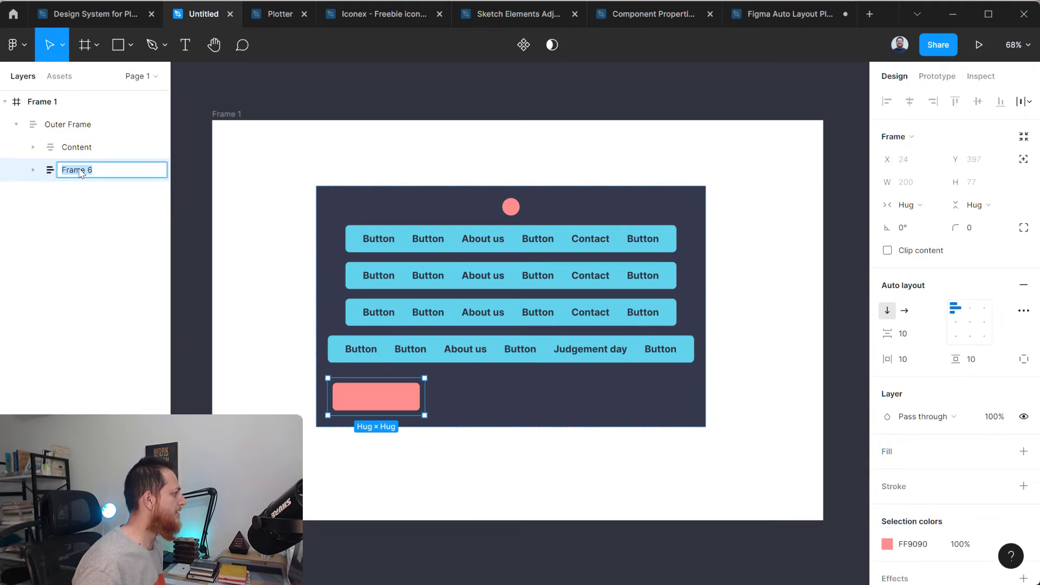
type("button")
key("Return")
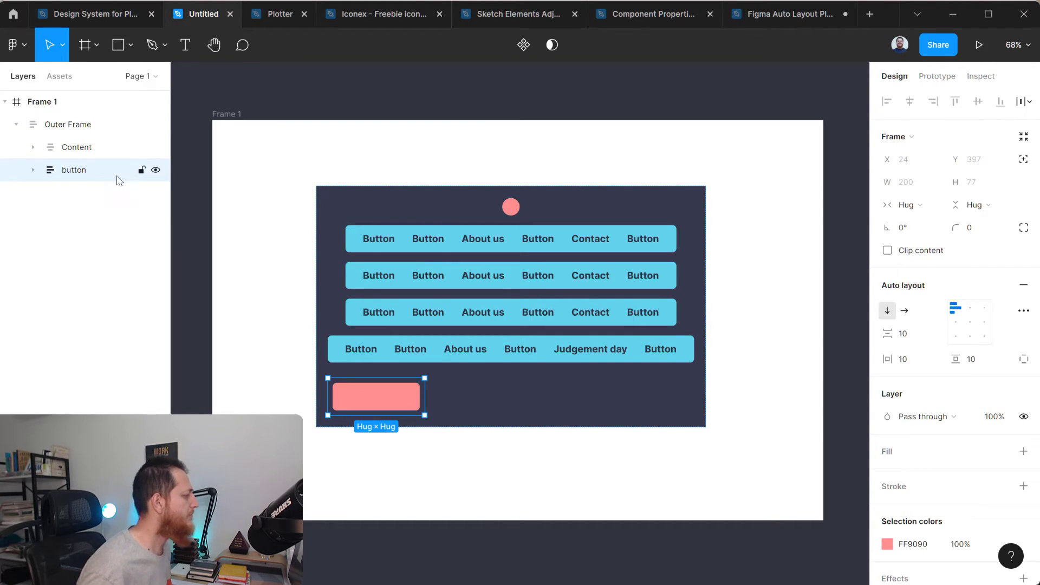
- Compare left, center and right alignment on the Content frame and leave its items aligned top right
left_click(71, 154)
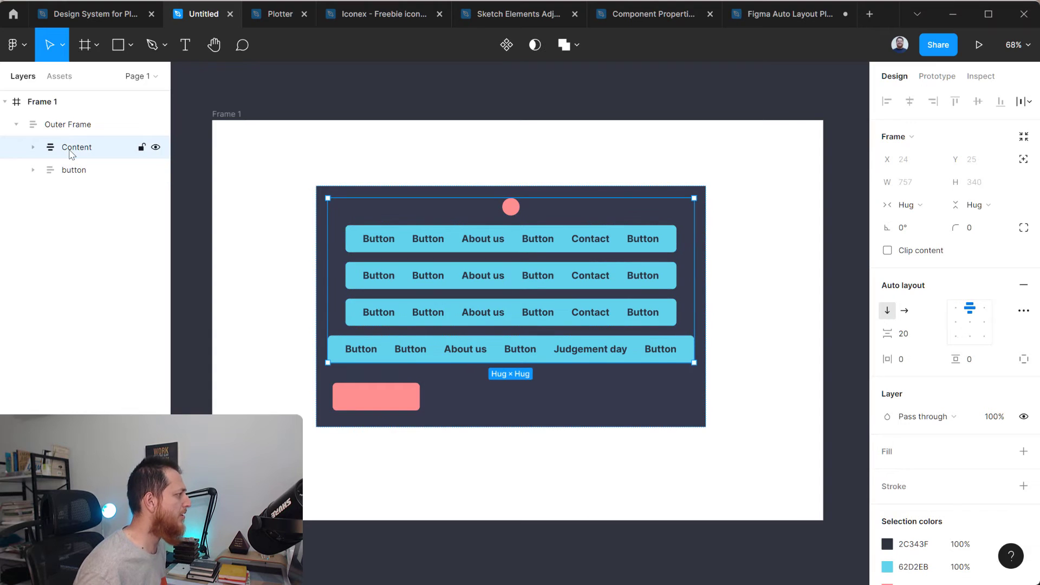
left_click(956, 310)
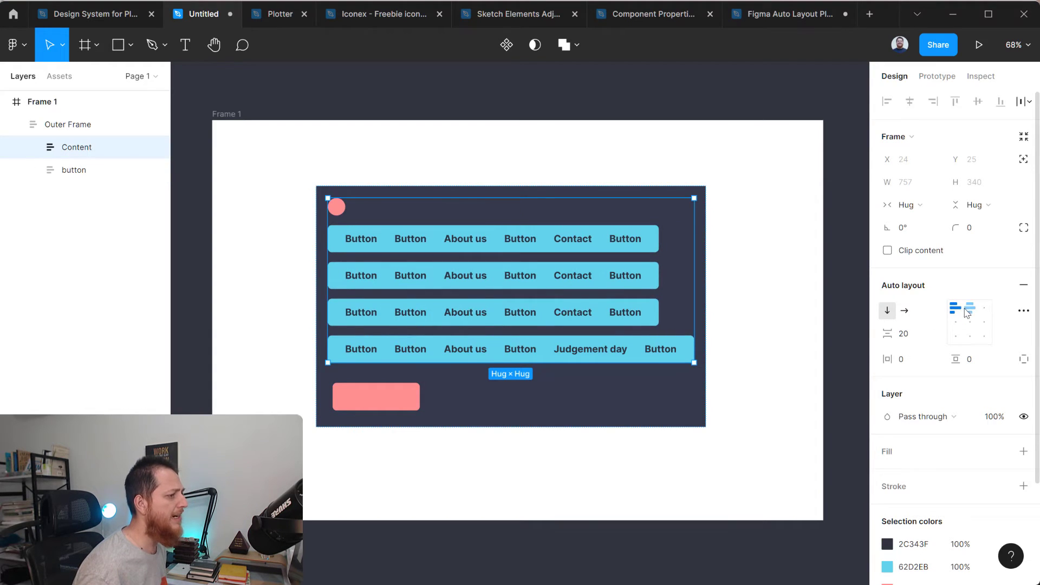
left_click(970, 312)
left_click(984, 322)
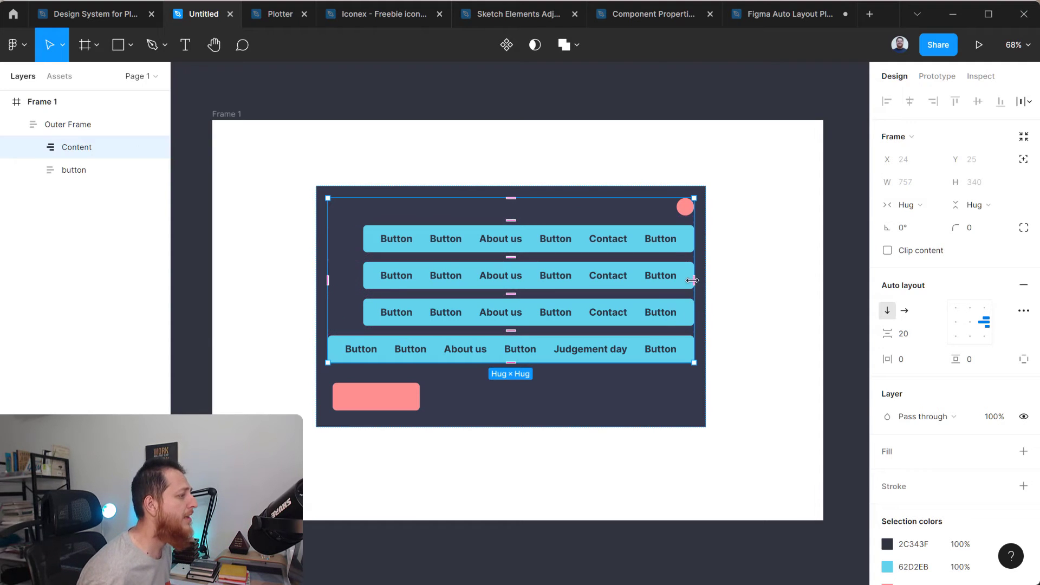
left_click(685, 207)
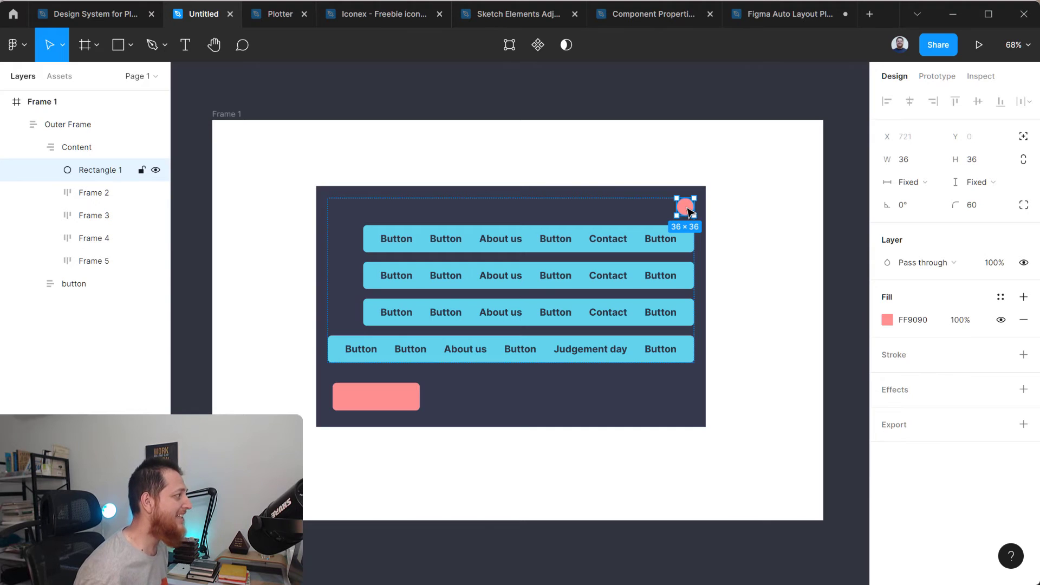
key("shift+Return")
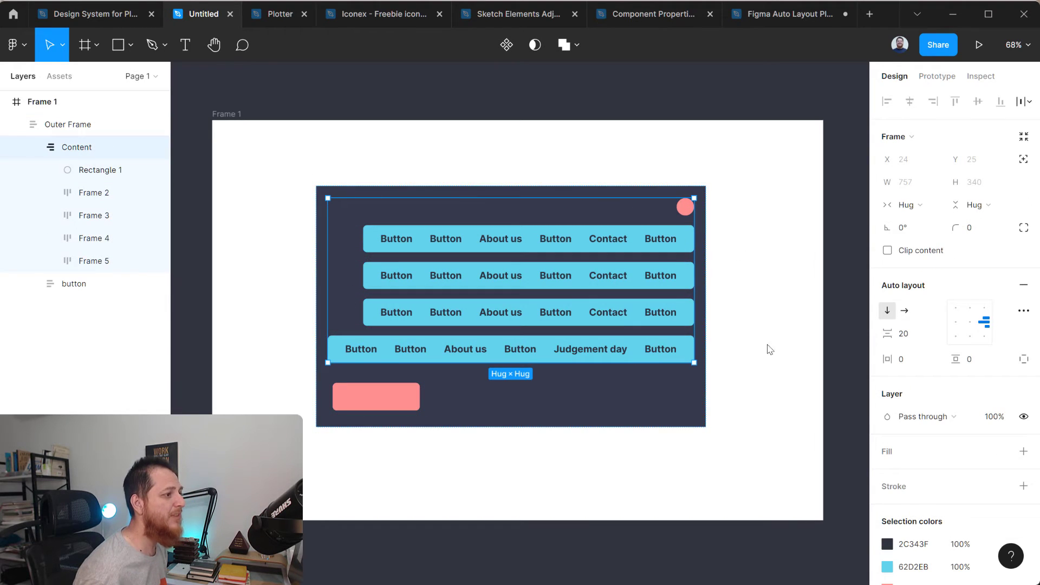
left_click(984, 308)
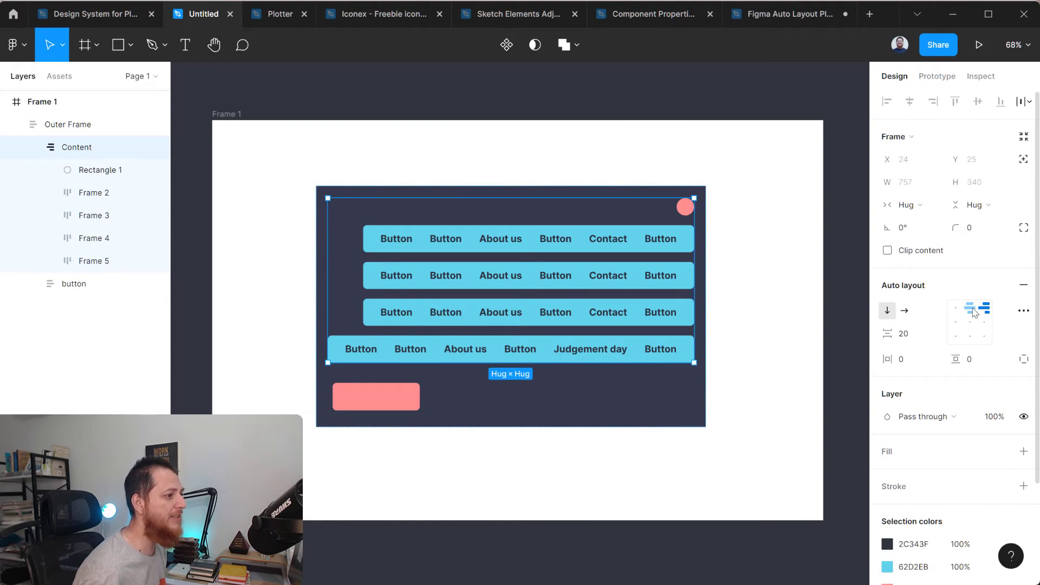
left_click(974, 312)
left_click(983, 310)
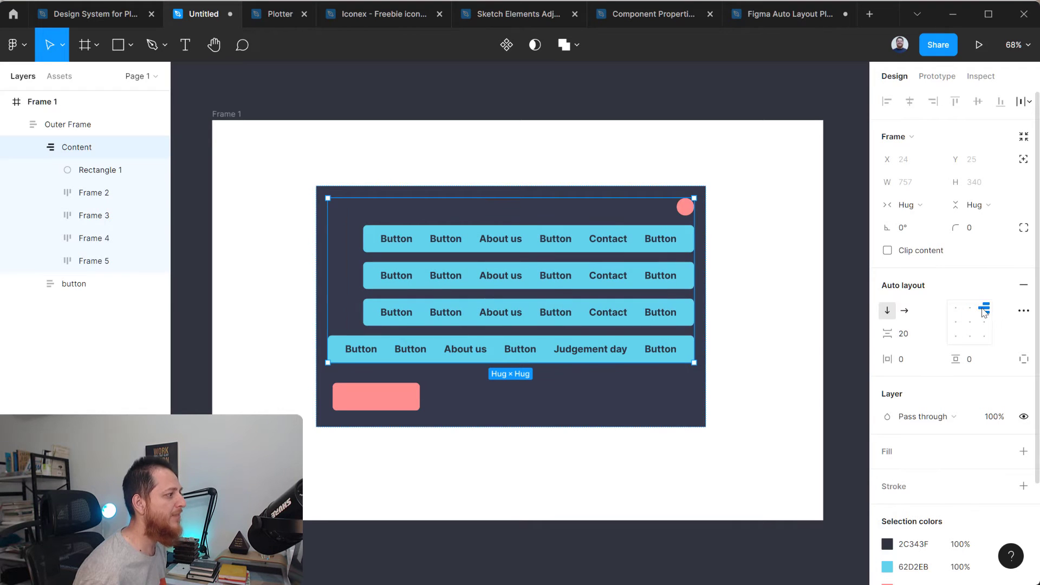
- Rename the Rectangle 1 badge as status and give it absolute position inside the Content frame
left_click(86, 177)
double_click(89, 171)
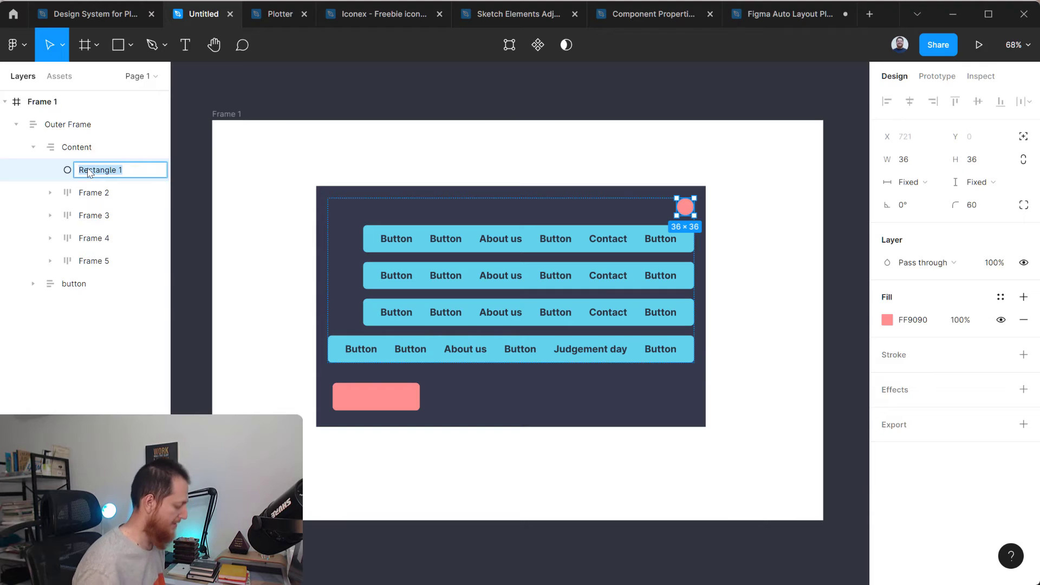
type("status")
key("Return")
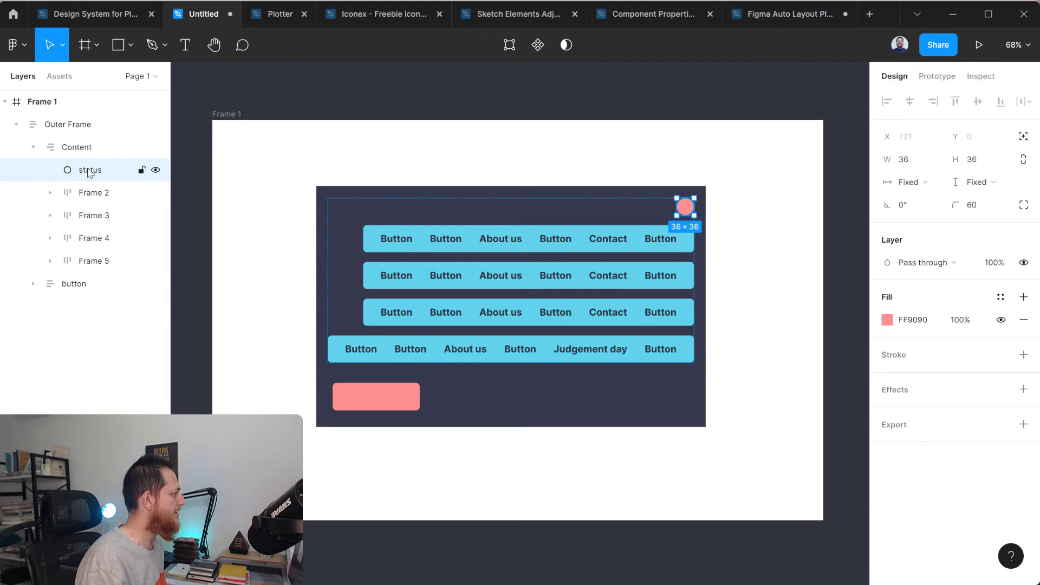
left_click(1023, 139)
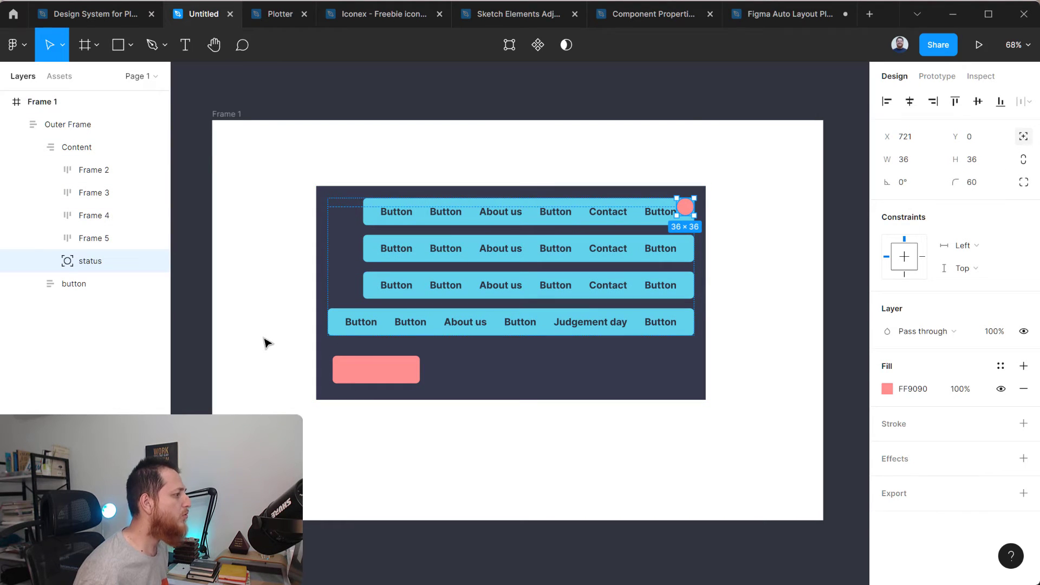
left_click(270, 318)
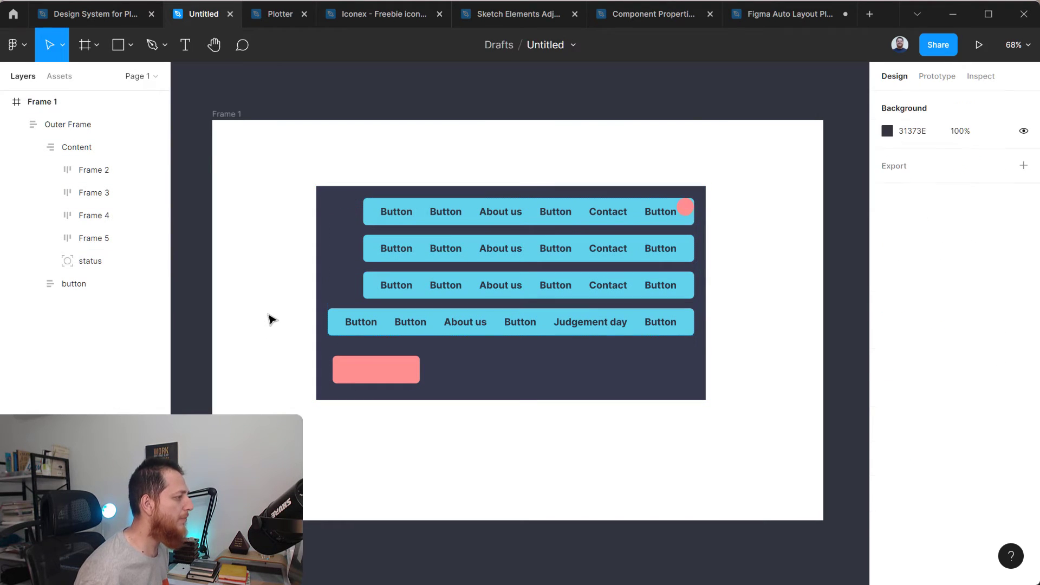
- Move the status badge down to the upper-right corner of the third menu row
double_click(687, 210)
double_click(687, 210)
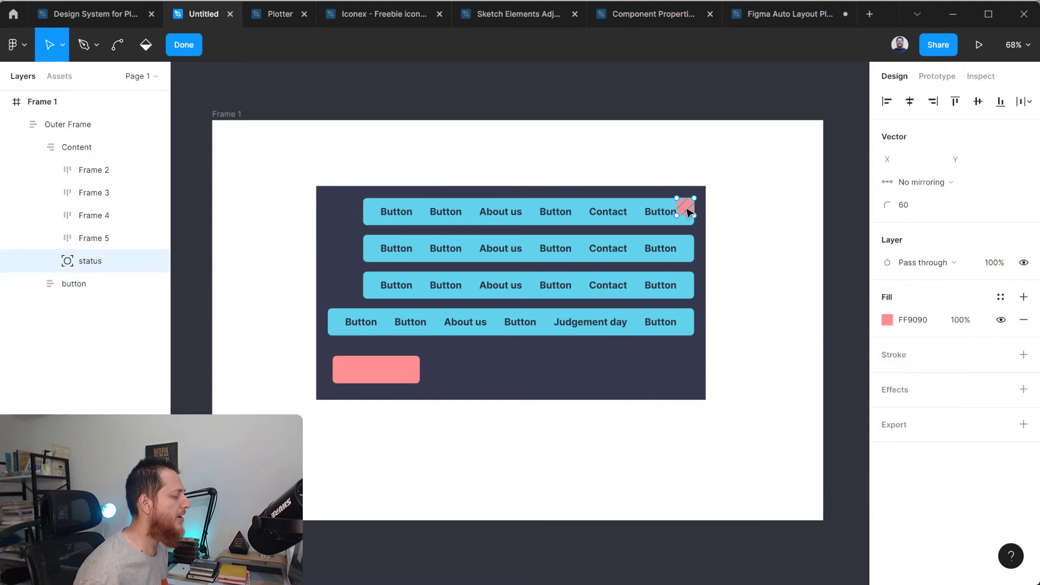
left_click(89, 261)
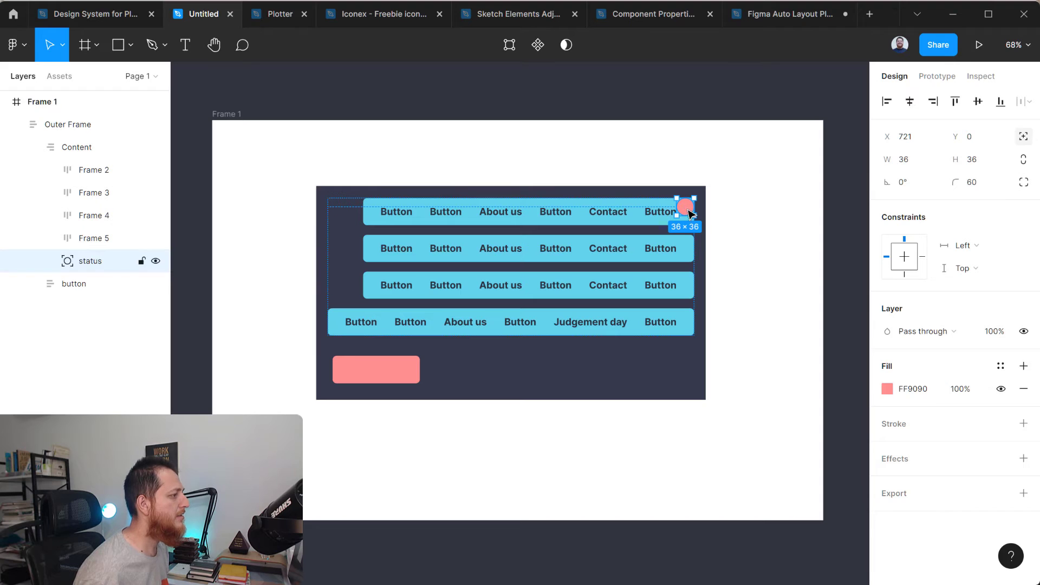
left_click_drag(690, 211, 692, 285)
left_click(794, 278)
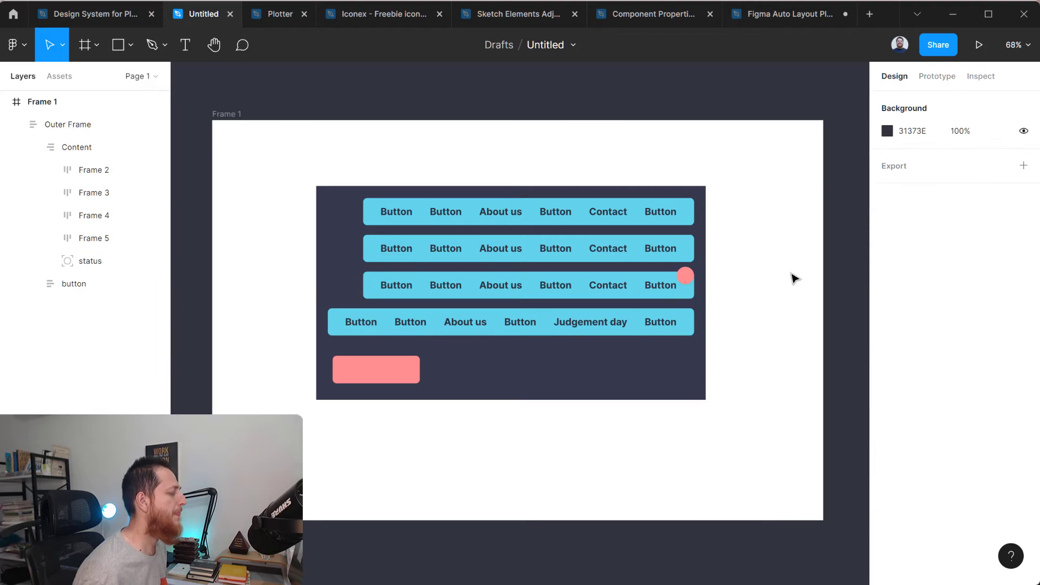
- Try the horizontal auto layout direction on the outer frame and return it to vertical
left_click(361, 196)
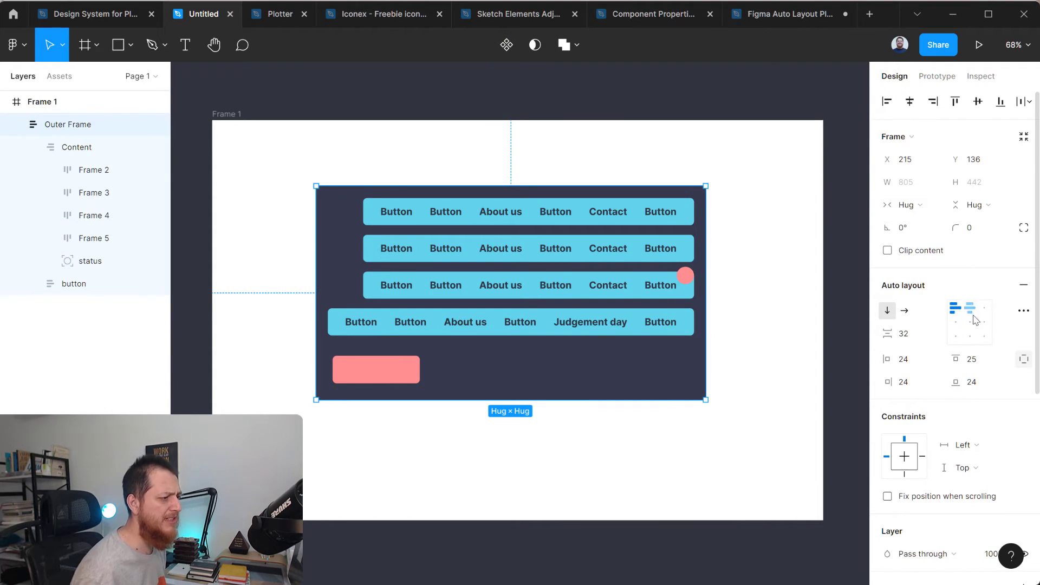
left_click(904, 313)
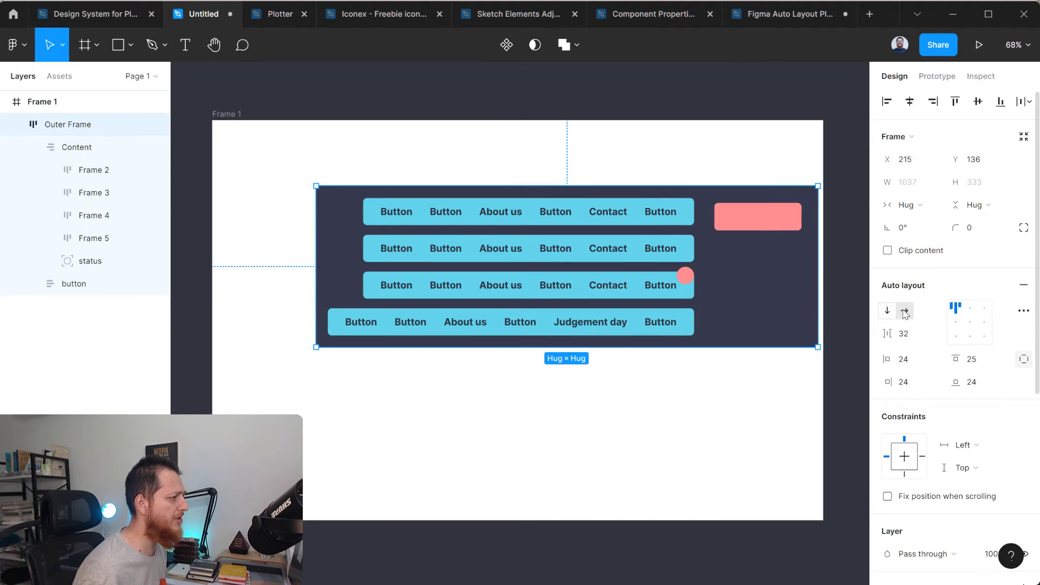
left_click(891, 313)
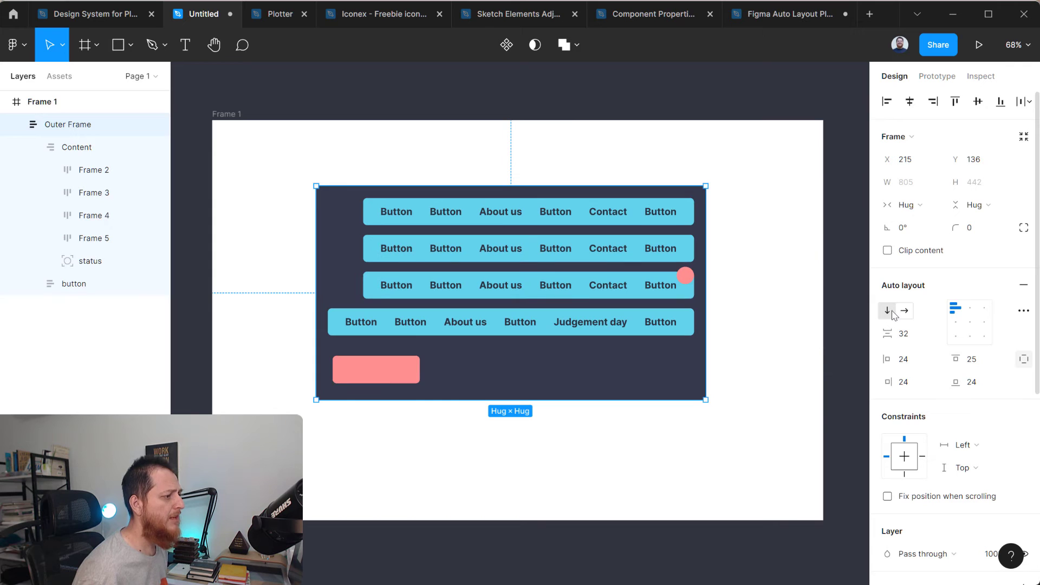
- Set the outer frame's spacing between items to 80
left_click(904, 336)
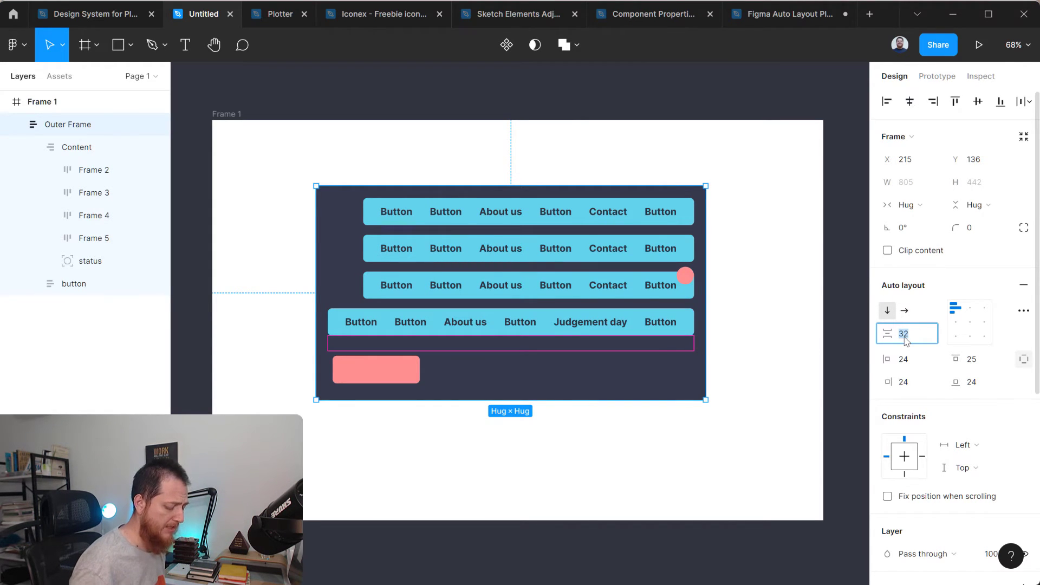
type("80")
key("Return")
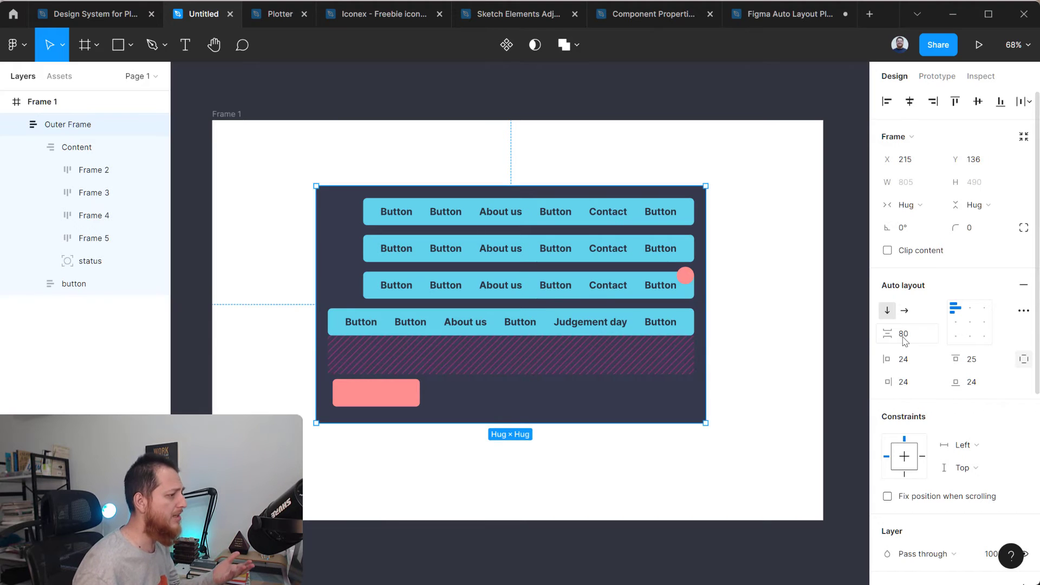
- Collapse the Content layer and view the spacing mode options in the outer frame's advanced layout settings
left_click(33, 147)
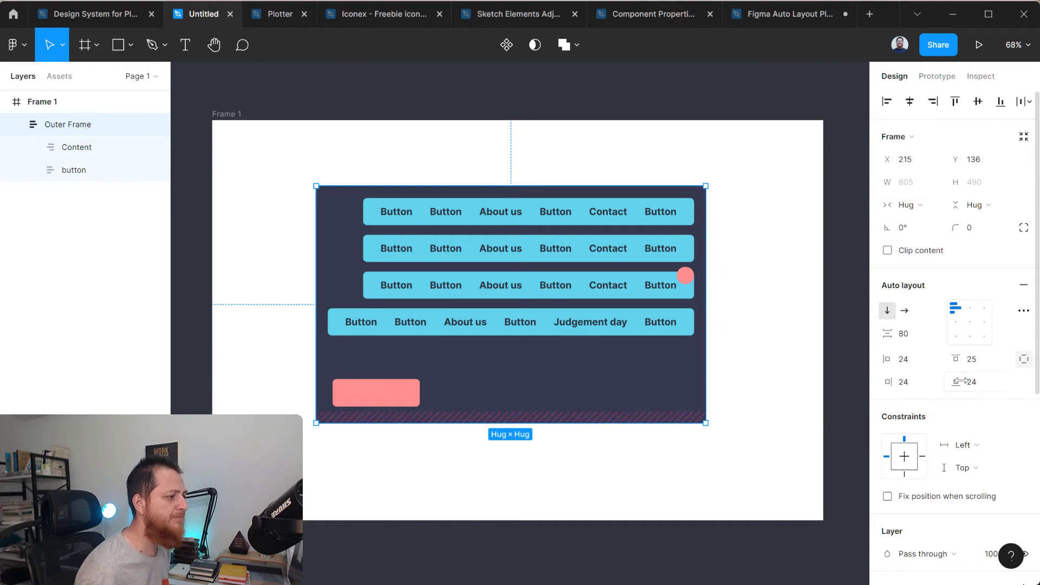
left_click(1022, 314)
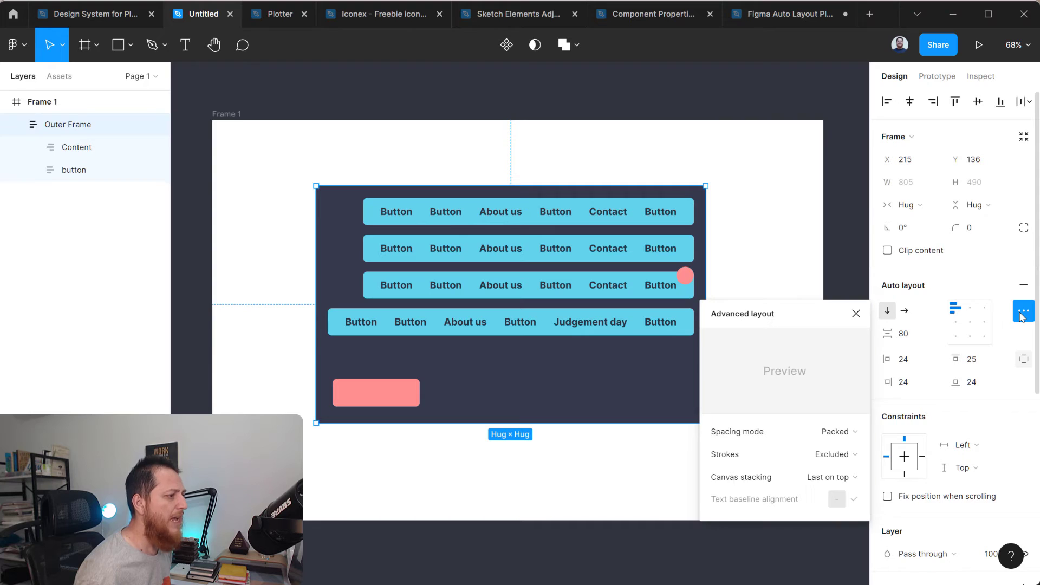
left_click(837, 434)
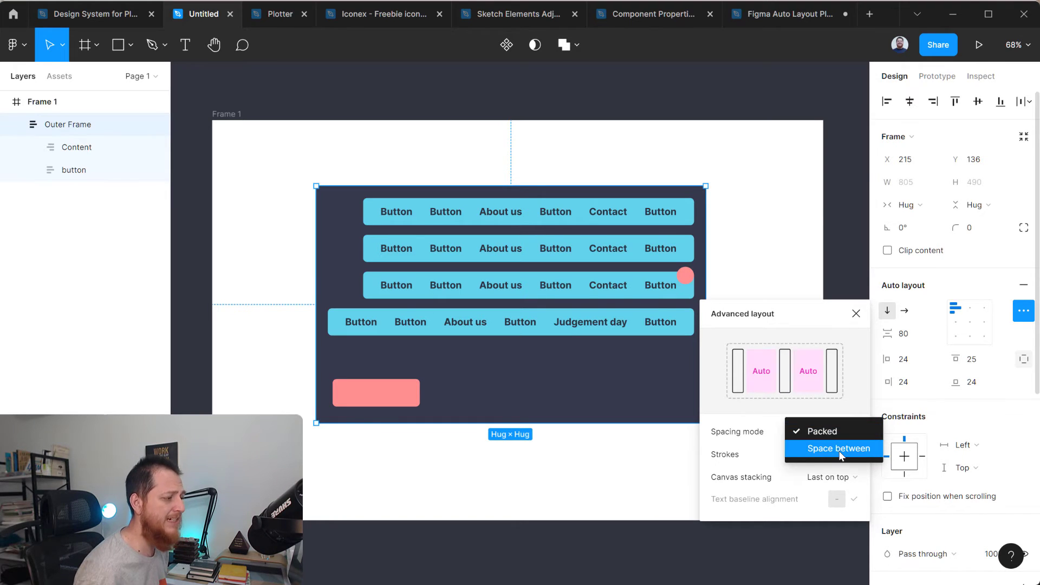
left_click(780, 262)
- Set the spacing mode of the third menu row, Frame 4, to Space between
left_click(621, 326)
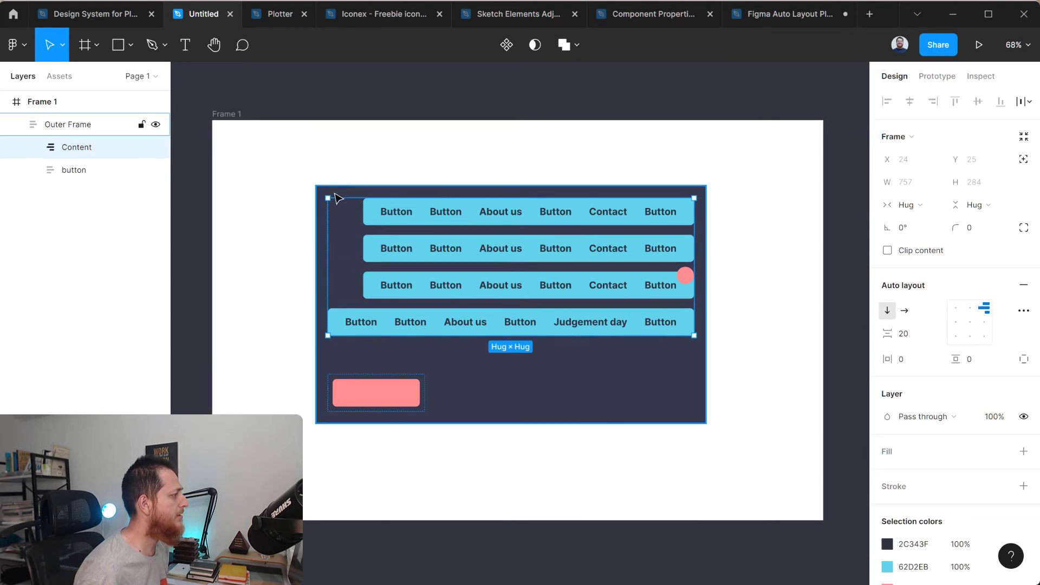
left_click(451, 290)
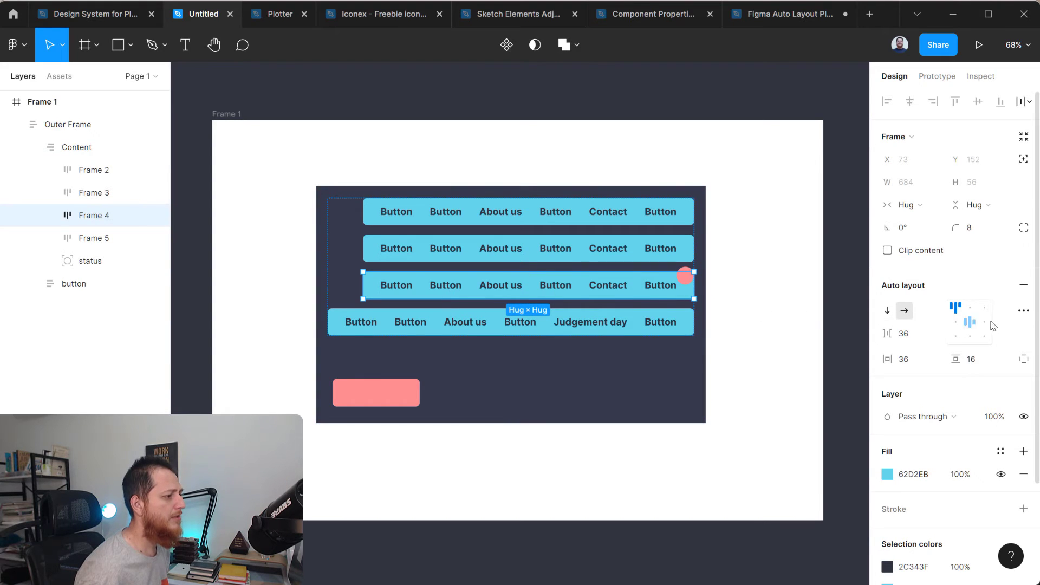
left_click(1021, 312)
left_click(836, 431)
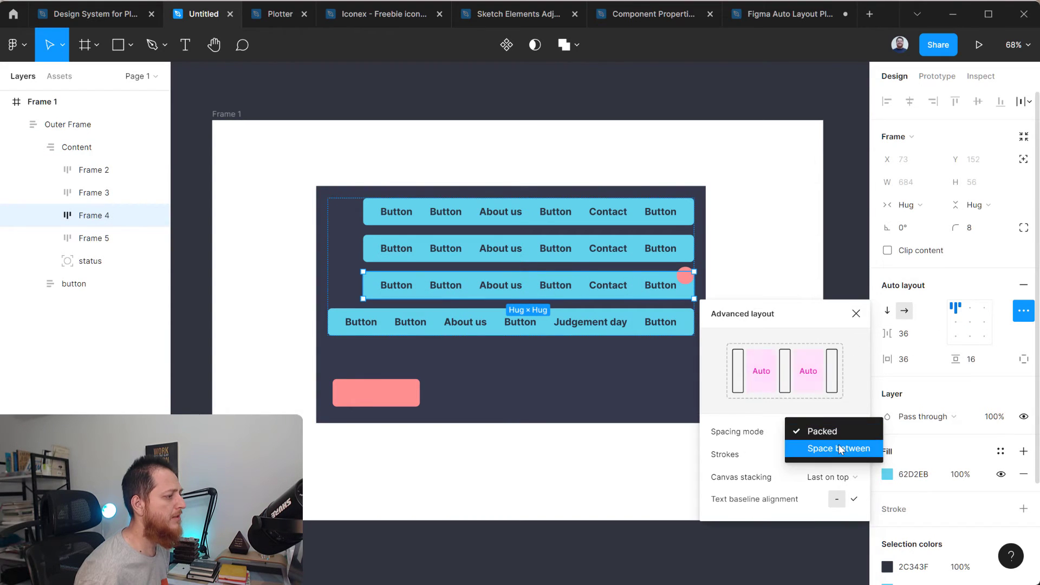
left_click(840, 448)
left_click(856, 314)
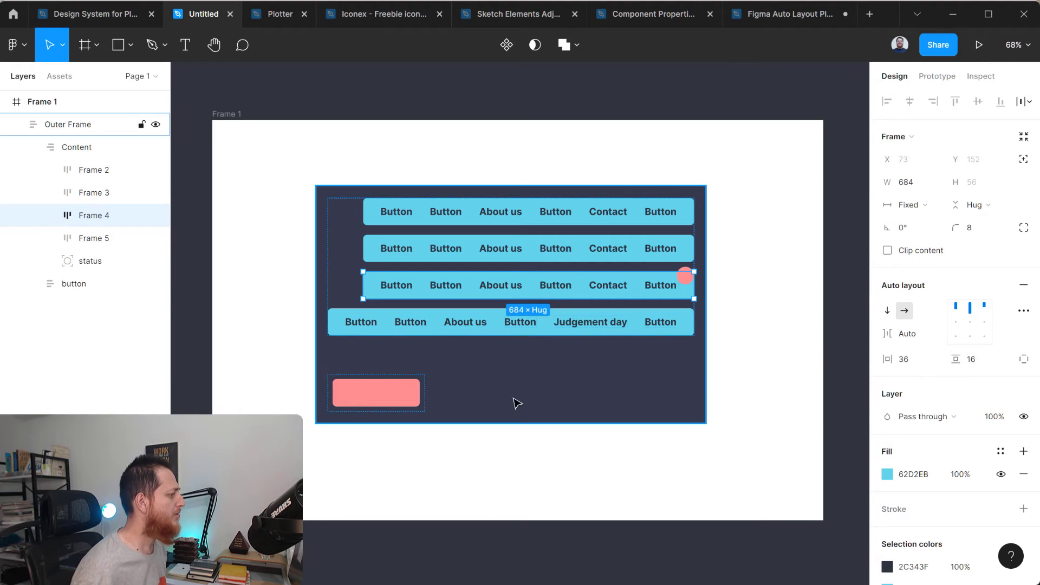
- Duplicate the btn rectangle twice inside the button frame
left_click(353, 400)
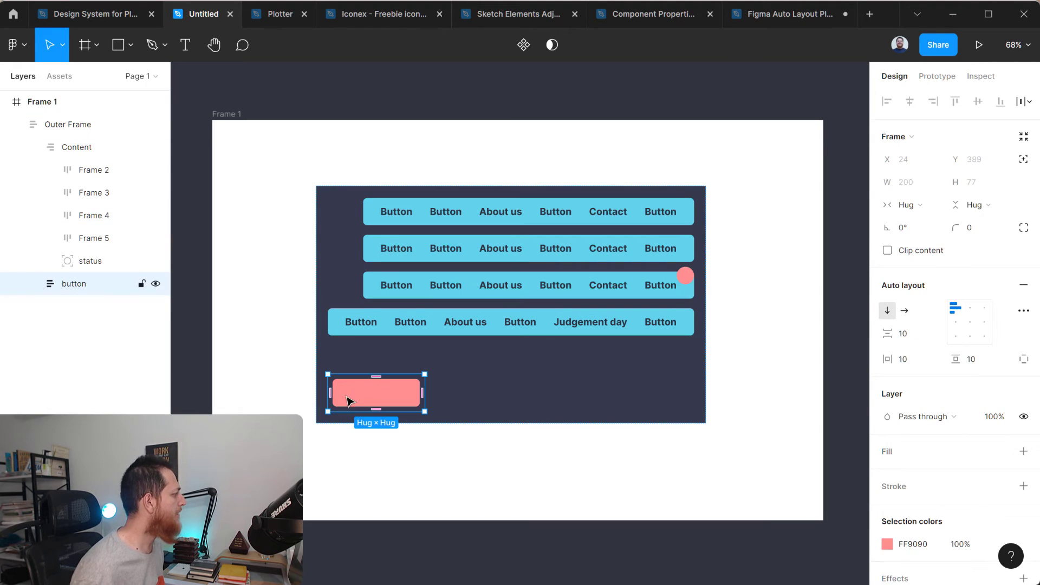
left_click(34, 284)
left_click(79, 305)
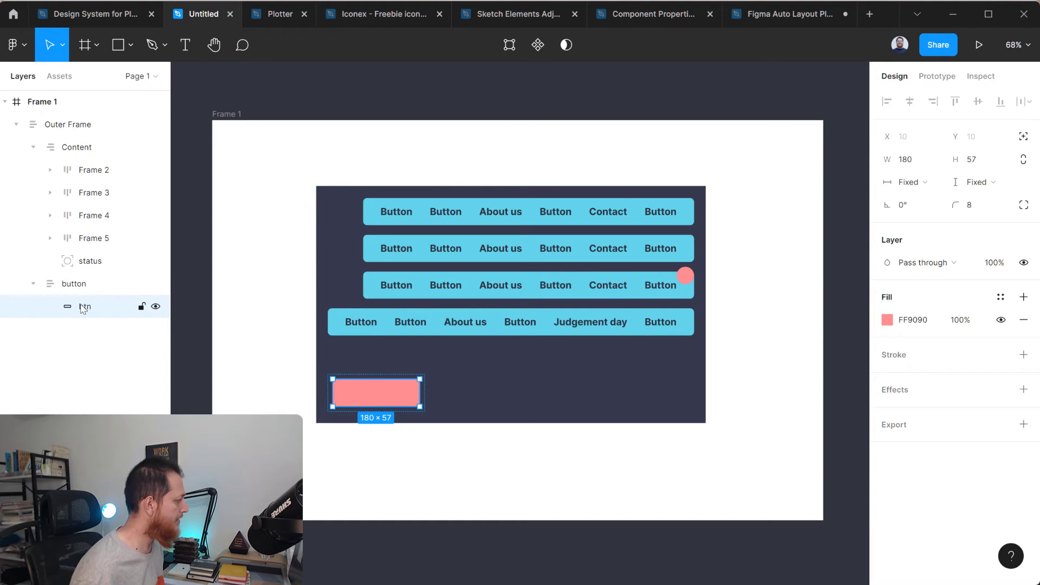
key("ctrl+d")
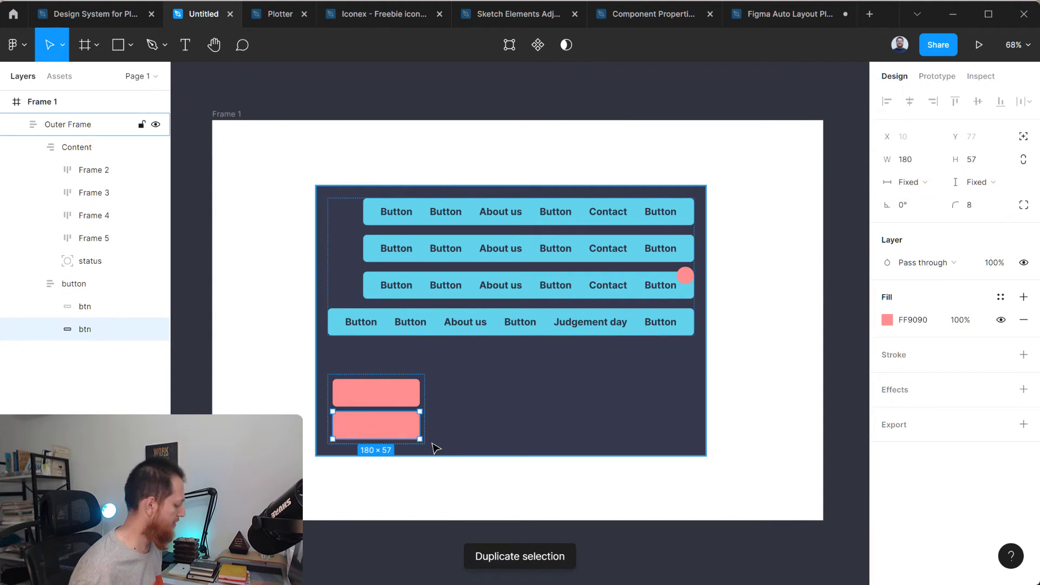
key("ctrl+d")
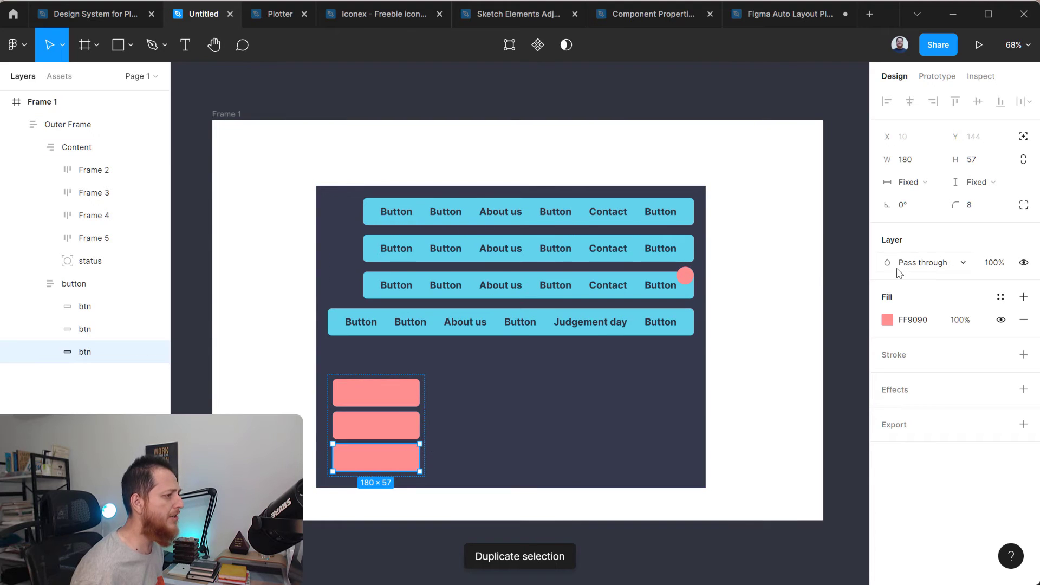
- Change the button frame's auto layout direction to horizontal
left_click(394, 394)
left_click(60, 284)
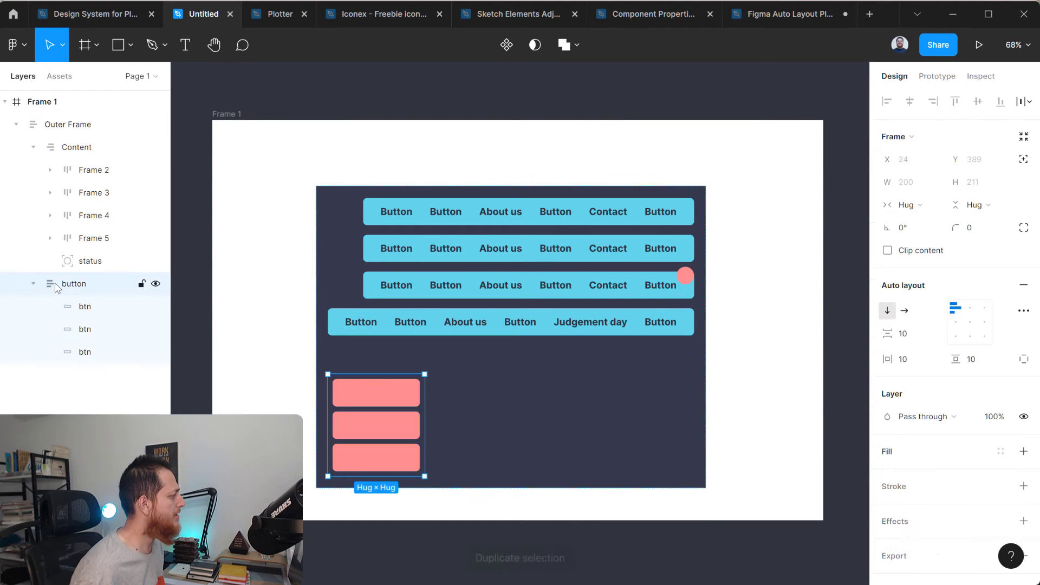
left_click(904, 311)
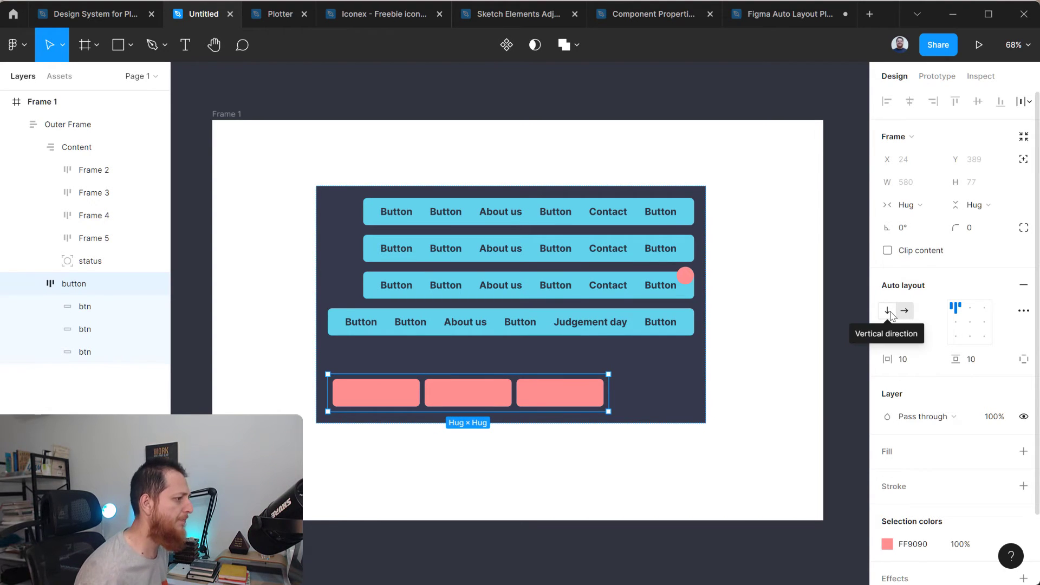
- Set the button frame's spacing mode to Space between and its horizontal resizing to Fill
left_click(1021, 313)
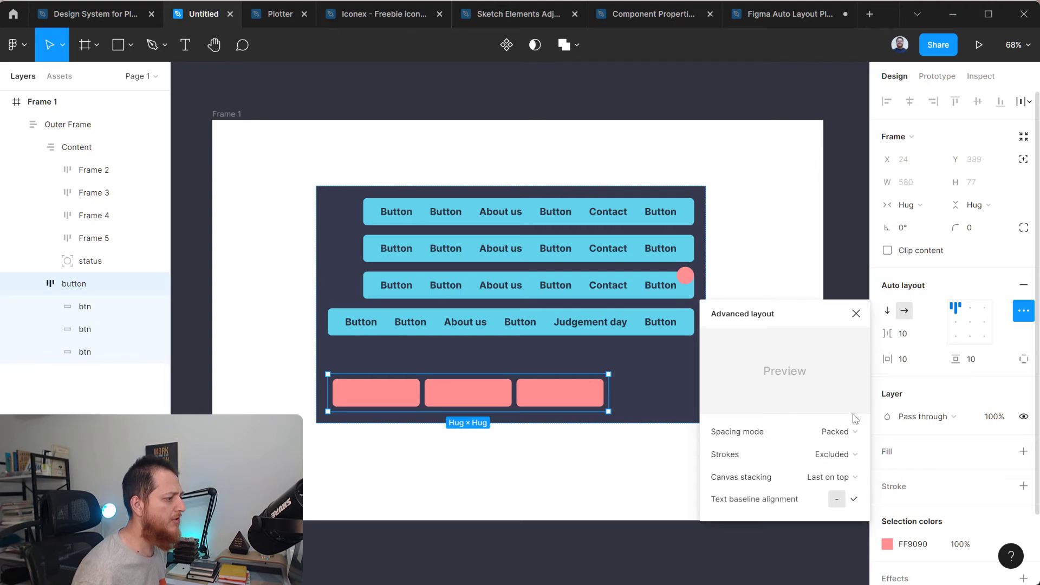
left_click(850, 431)
left_click(848, 450)
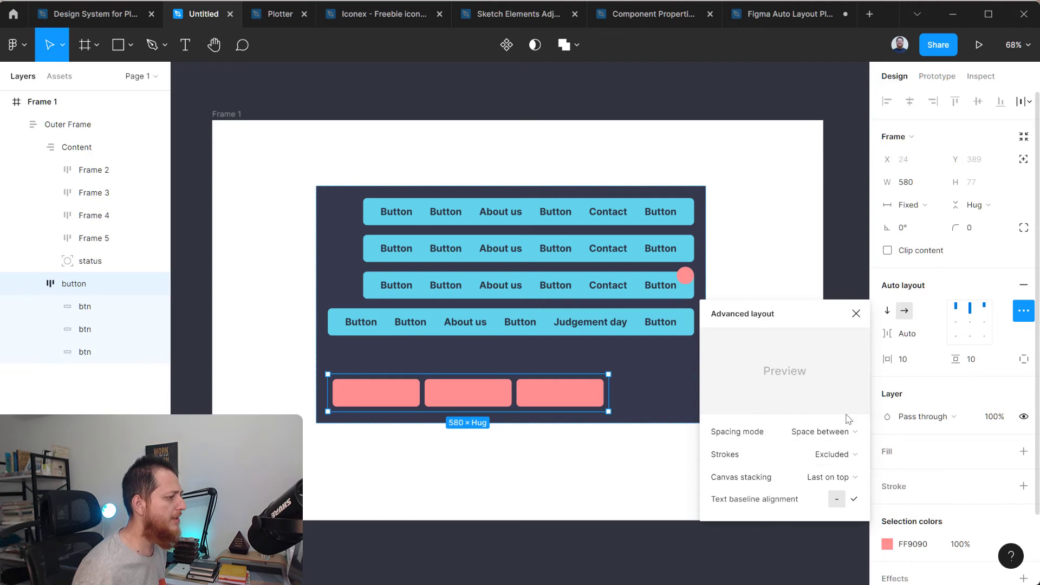
left_click(856, 313)
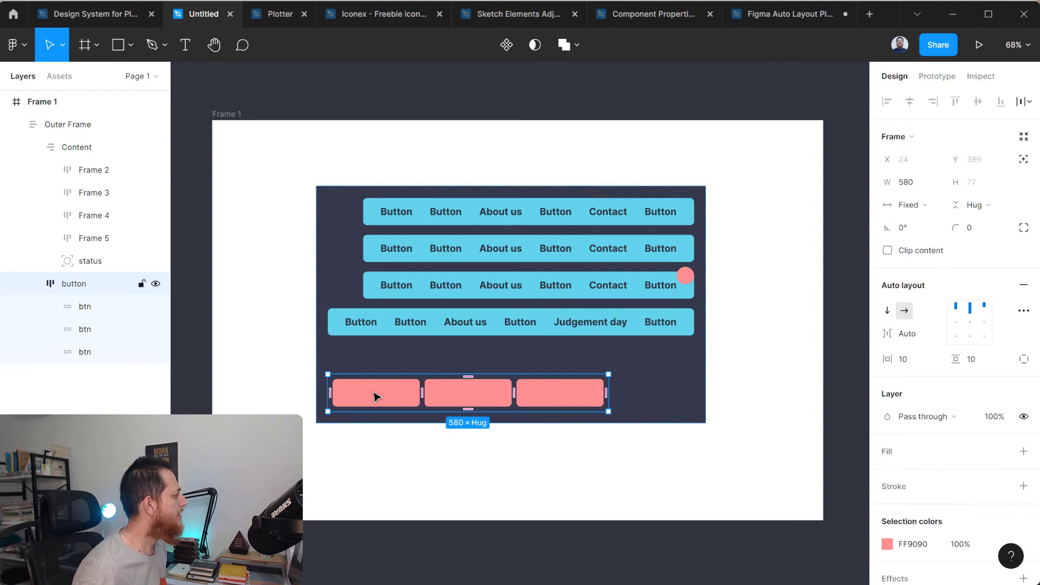
left_click(921, 204)
left_click(930, 239)
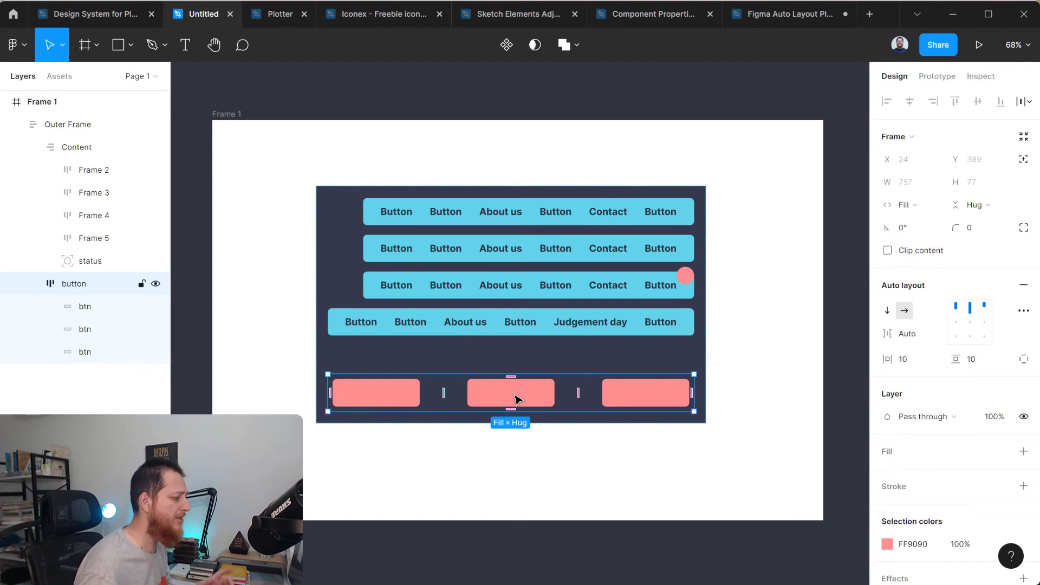
- Set the button frame's spacing mode to Packed and center-align the three buttons within it
left_click(1023, 311)
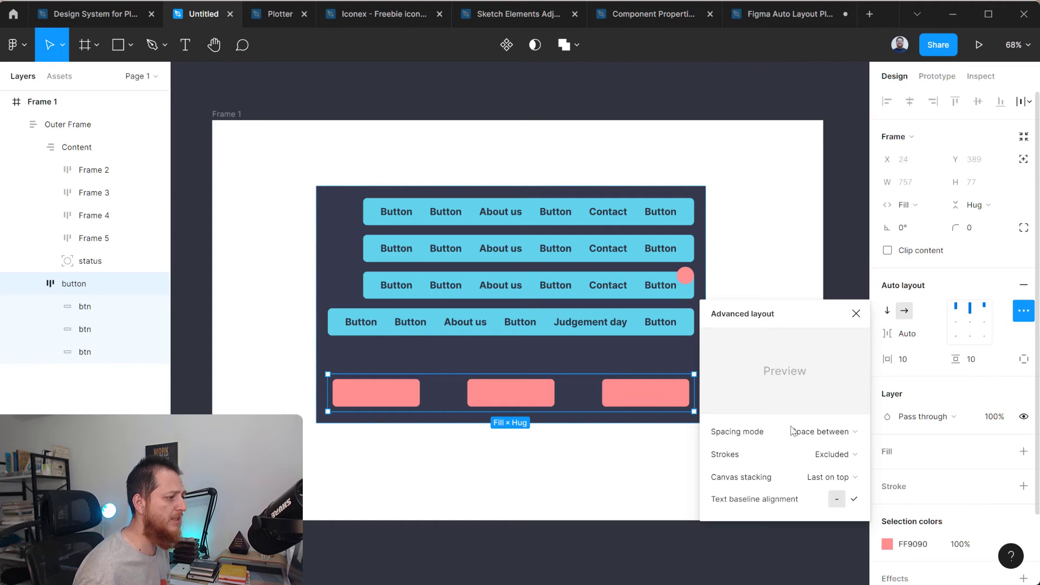
left_click(651, 470)
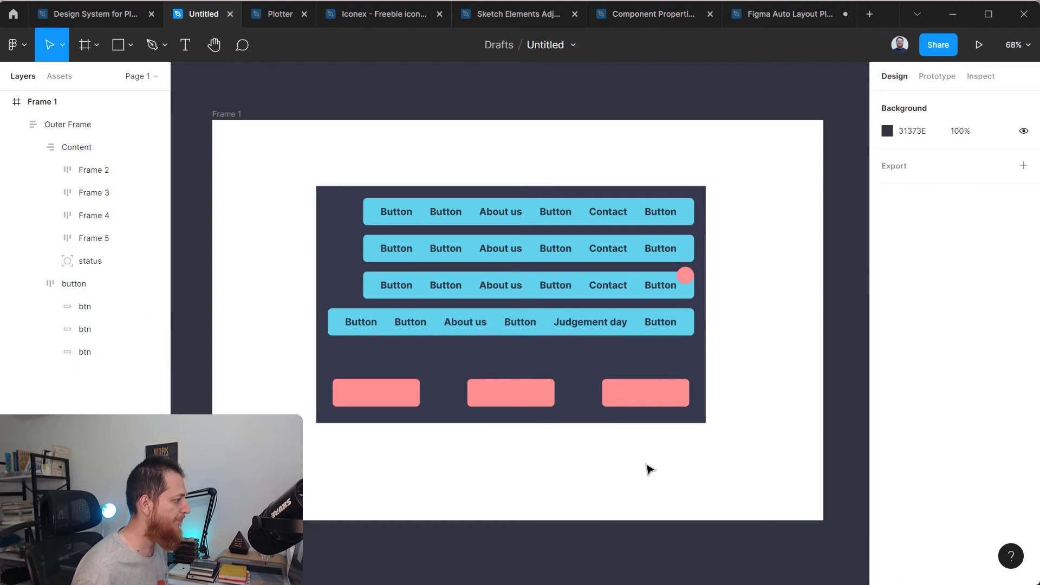
left_click(537, 404)
double_click(528, 404)
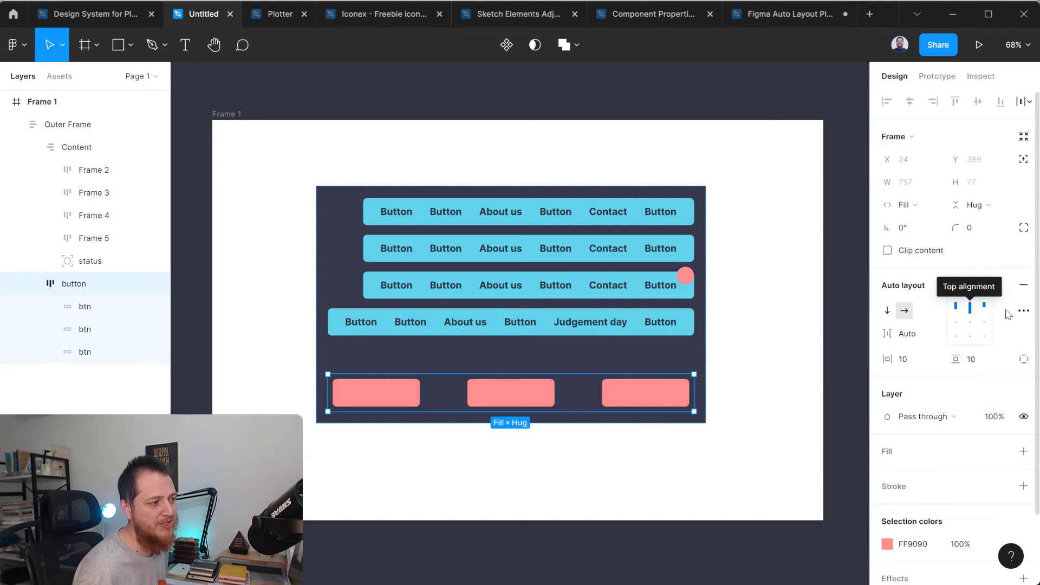
left_click(1023, 312)
left_click(834, 432)
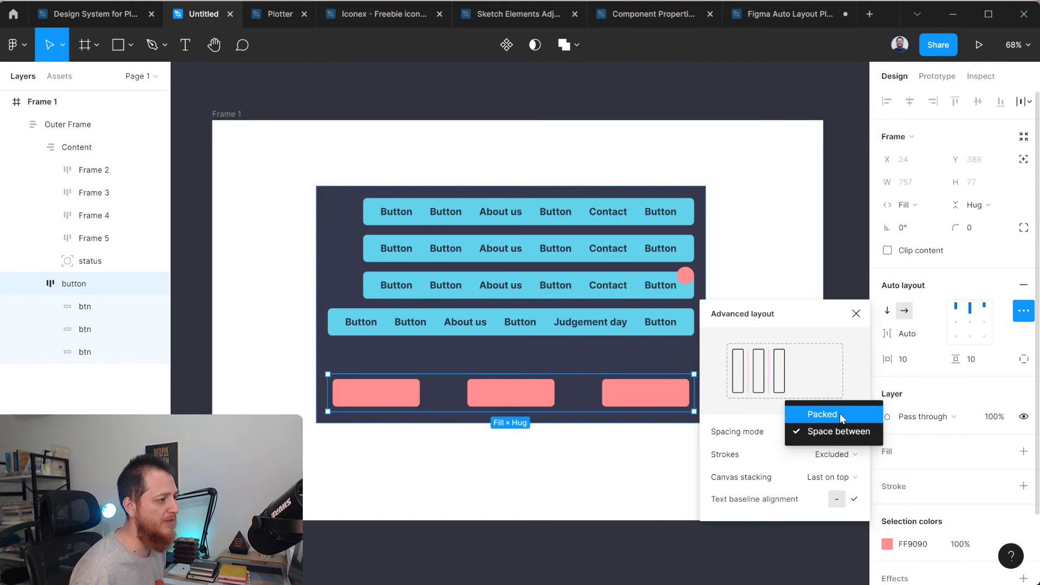
left_click(840, 414)
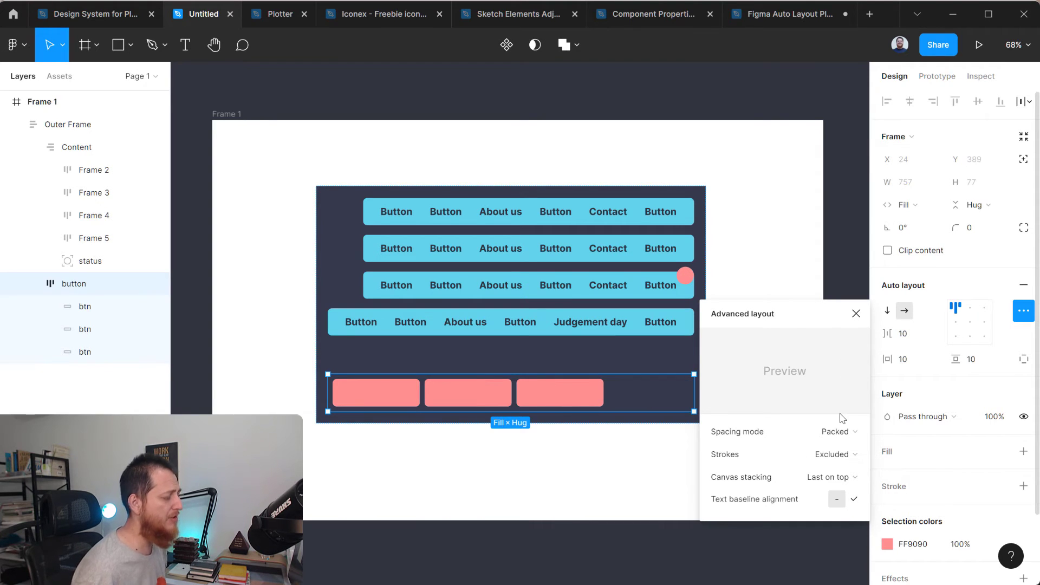
left_click(970, 323)
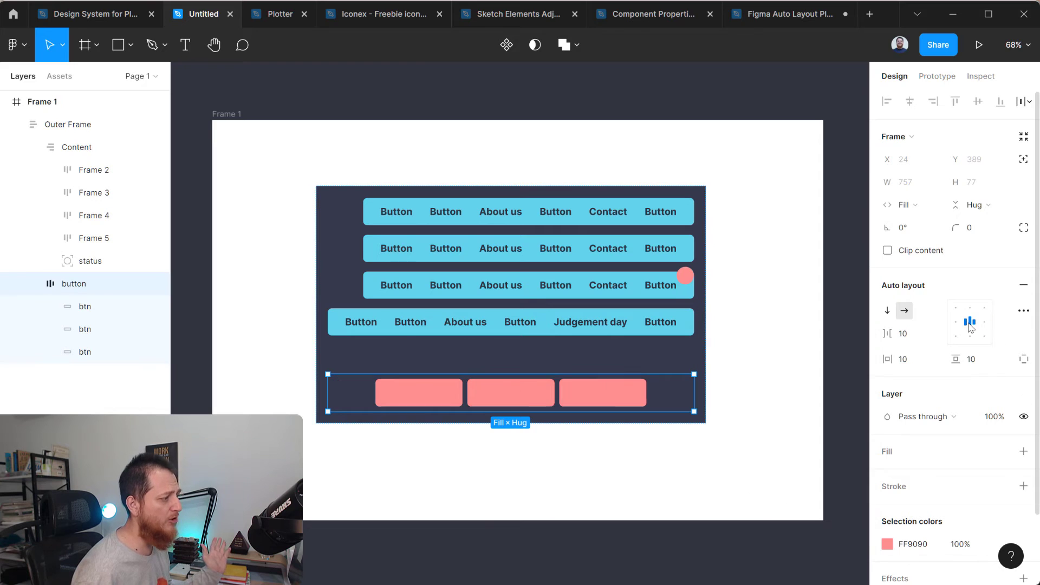
- Set the button frame's spacing between items to 24
left_click(904, 336)
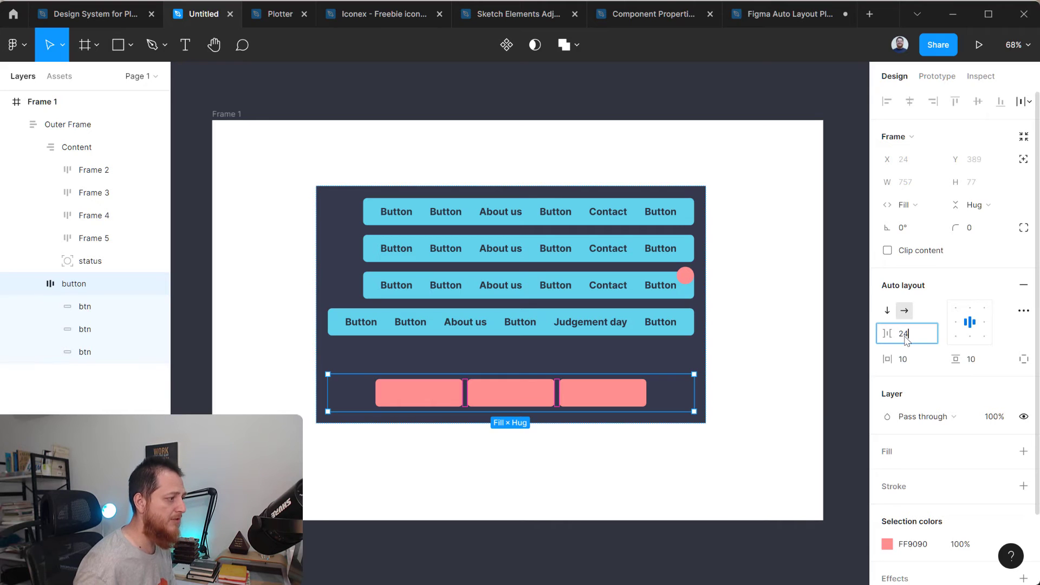
type("24")
key("Return")
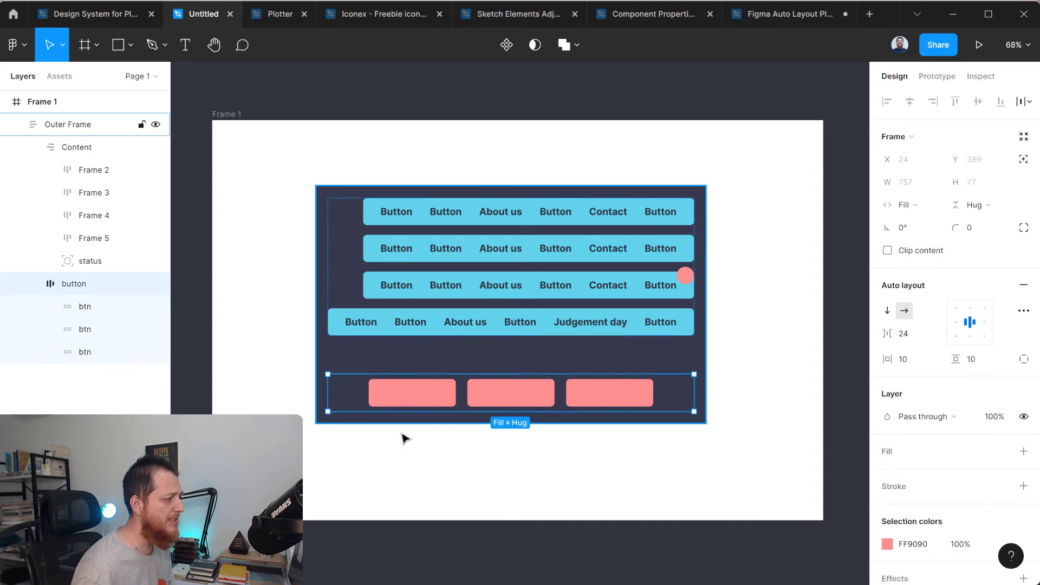
- Set the button frame's spacing mode to Space between and keep strokes excluded from layout
left_click(1023, 310)
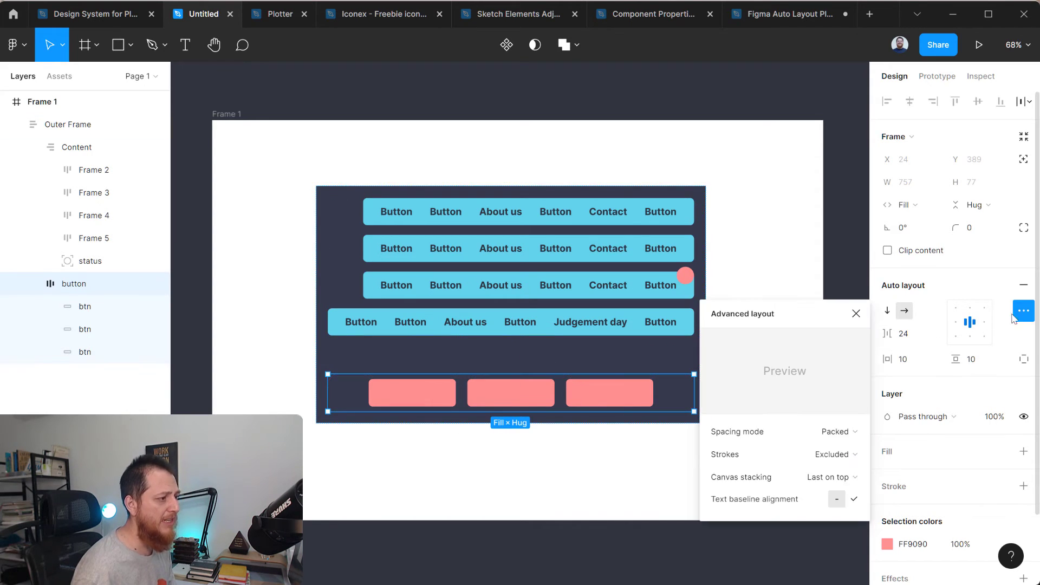
left_click(834, 431)
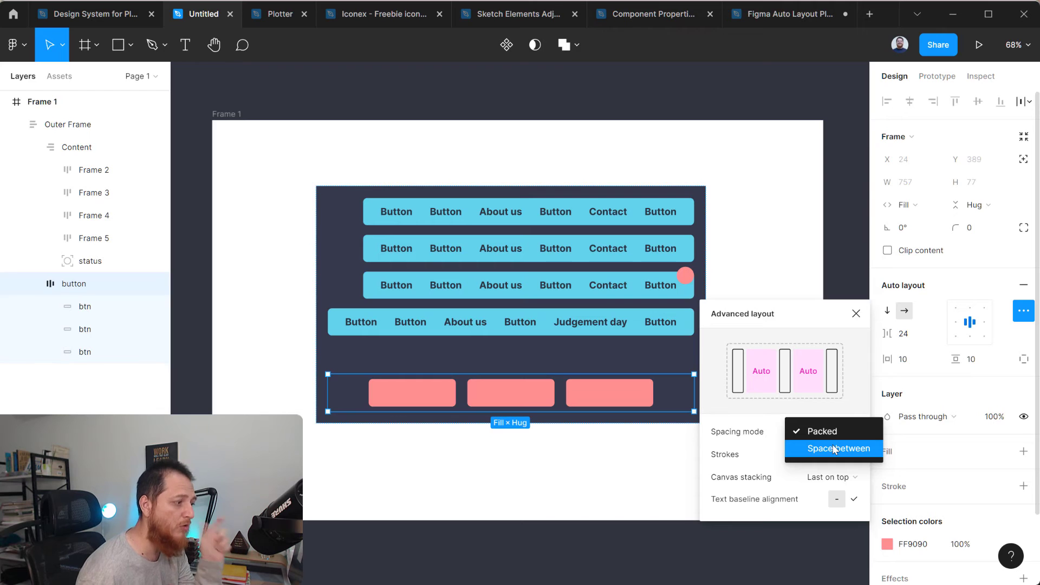
left_click(834, 449)
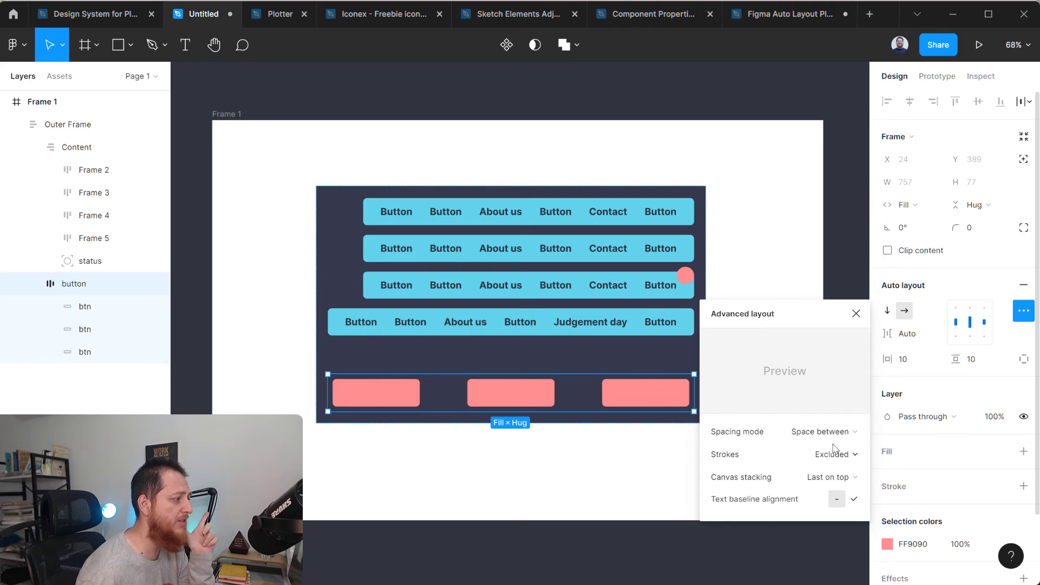
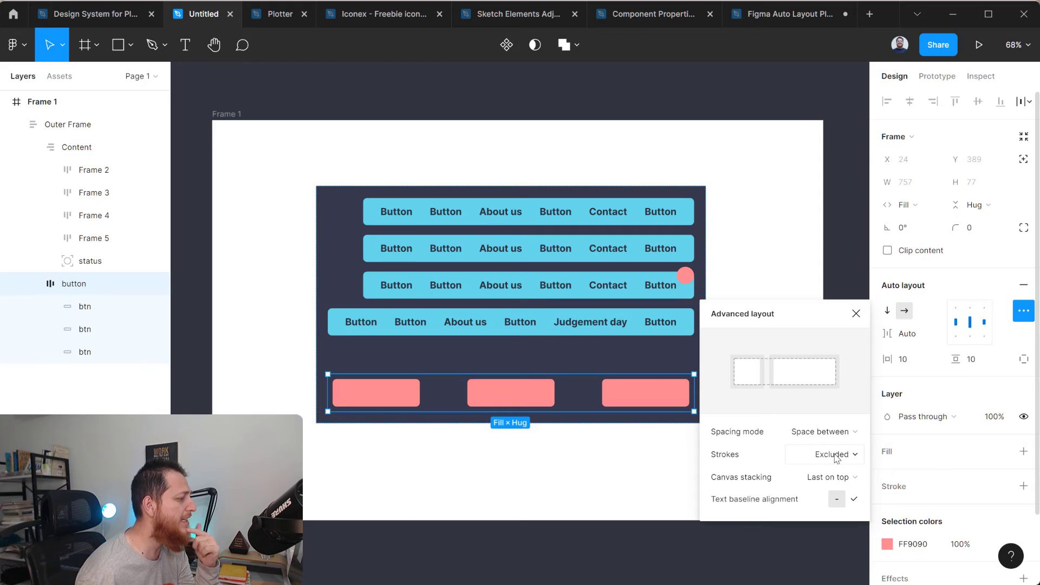
left_click(837, 458)
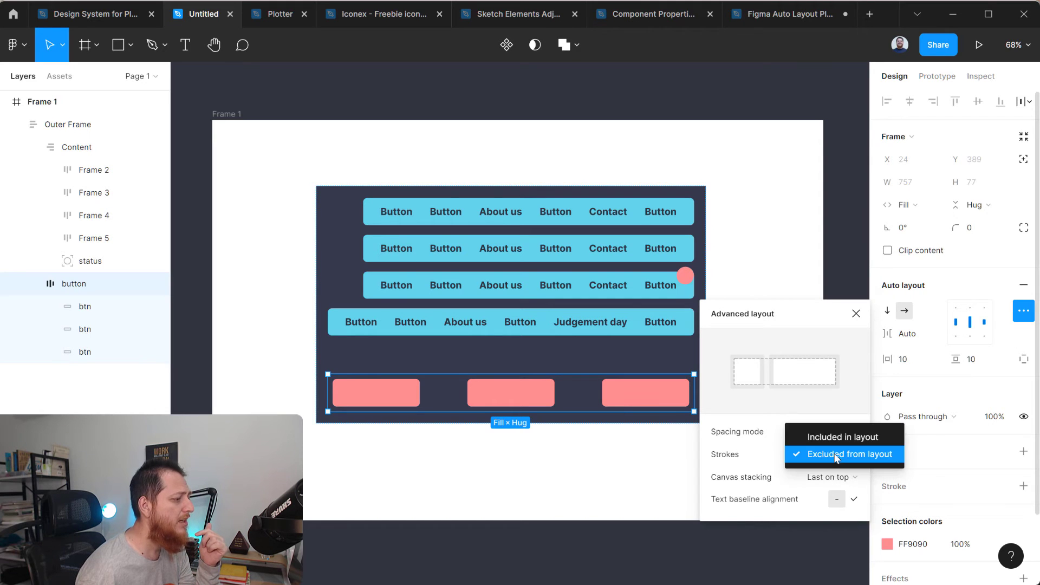
left_click(837, 455)
- Add a black stroke to the third btn rectangle with a width of 15, positioned Outside
left_click(85, 352)
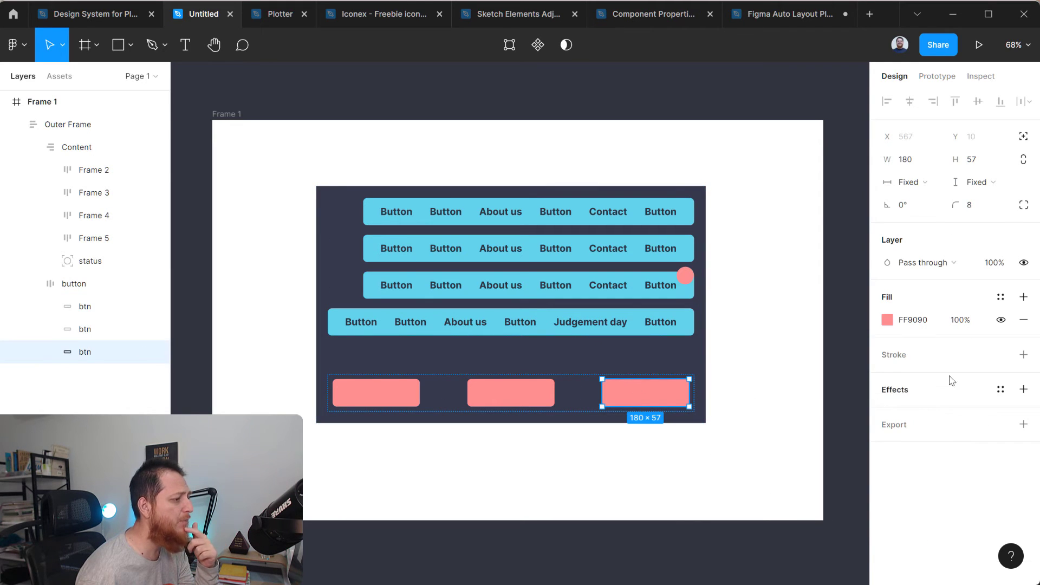
left_click(1023, 355)
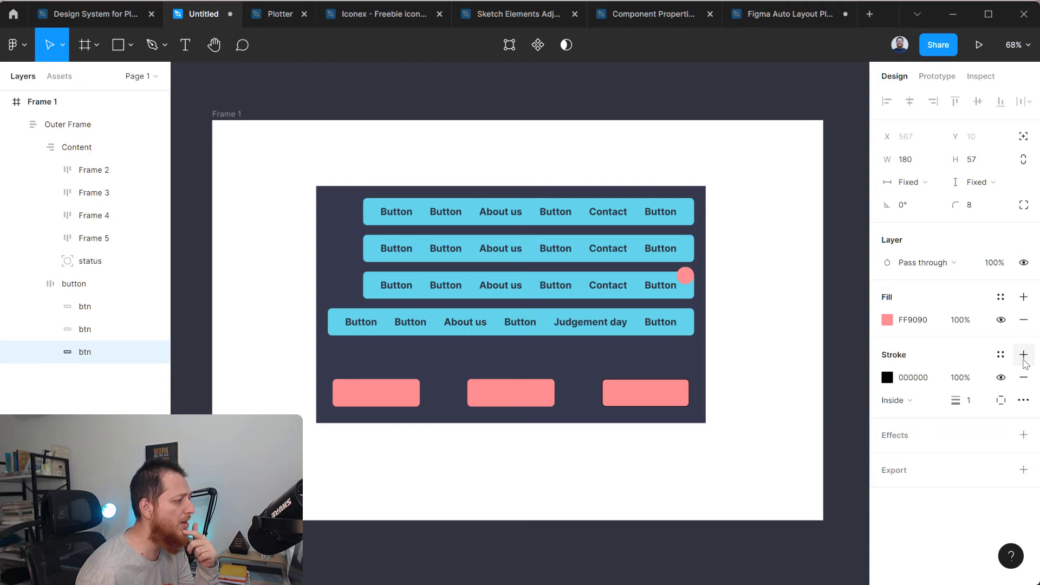
left_click(968, 402)
type("15")
key("Return")
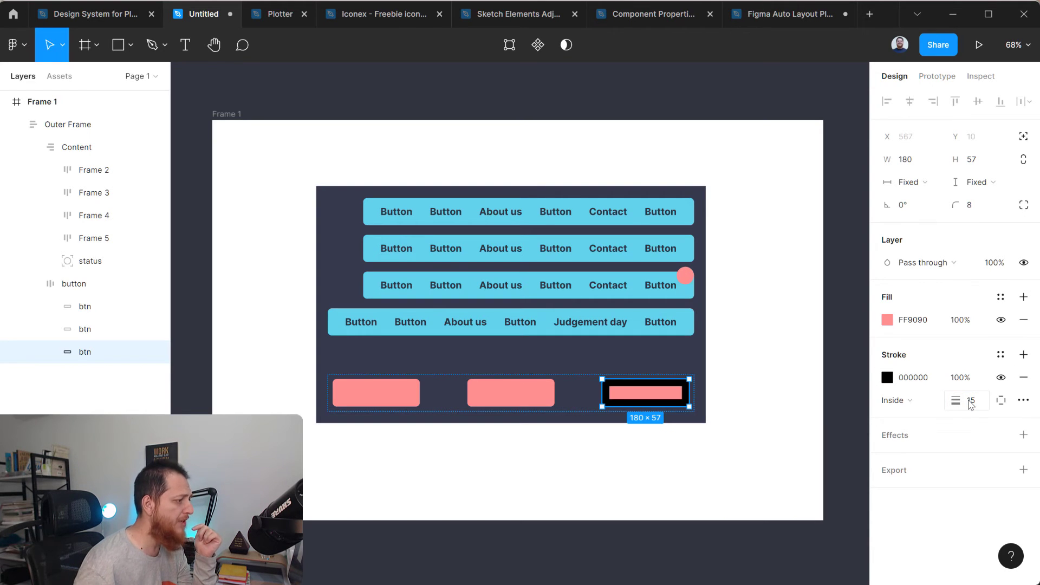
left_click(933, 404)
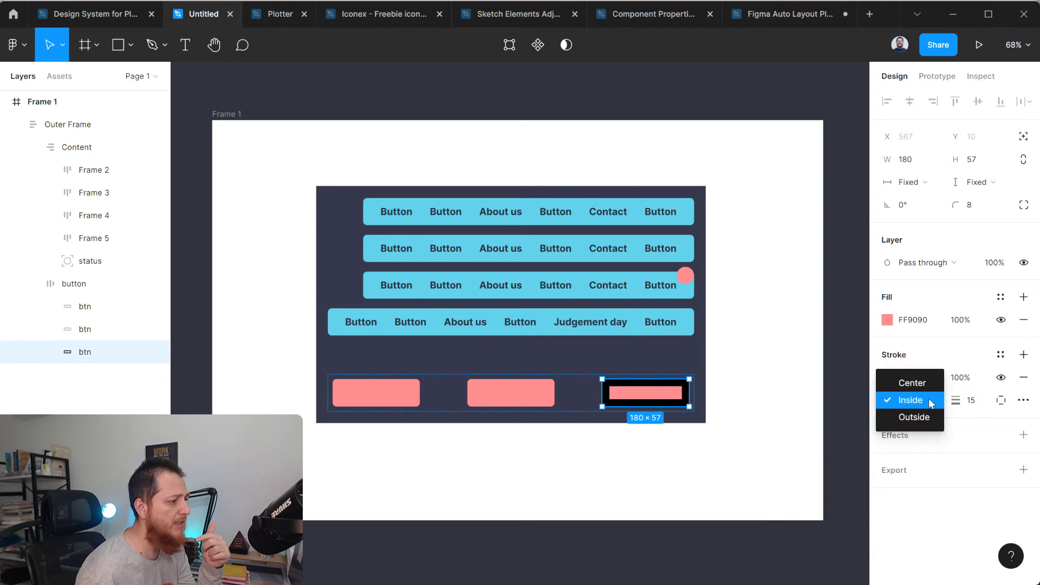
left_click(927, 421)
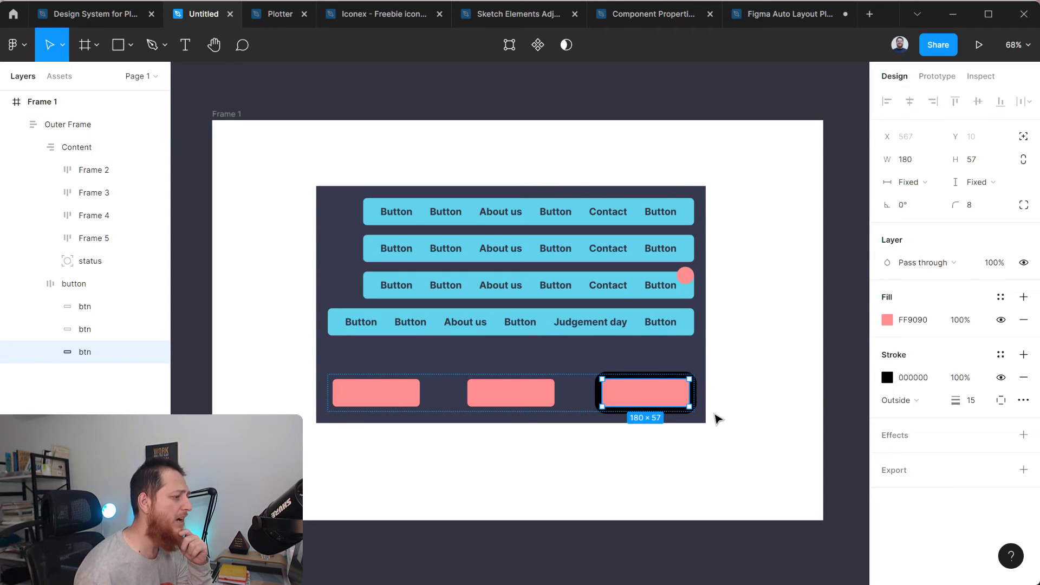
- Change the stroke color of the third btn rectangle to white (FFFFFF)
left_click(887, 379)
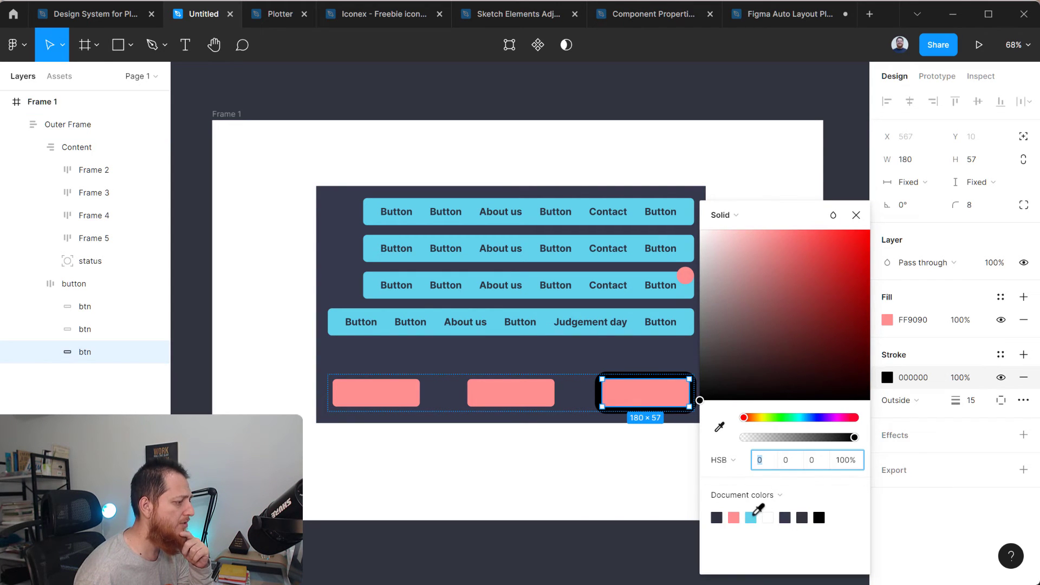
left_click(769, 517)
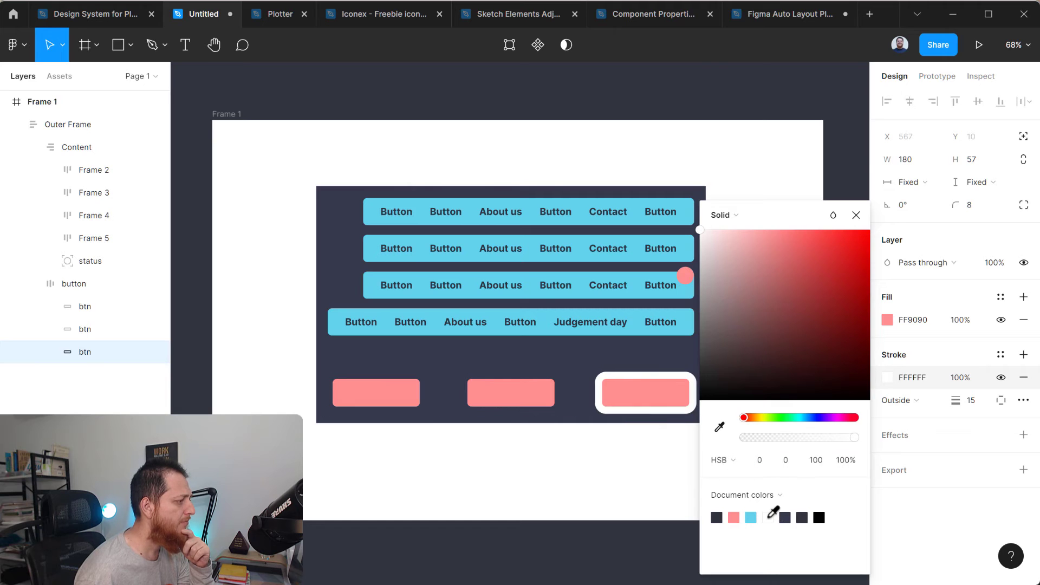
left_click(856, 215)
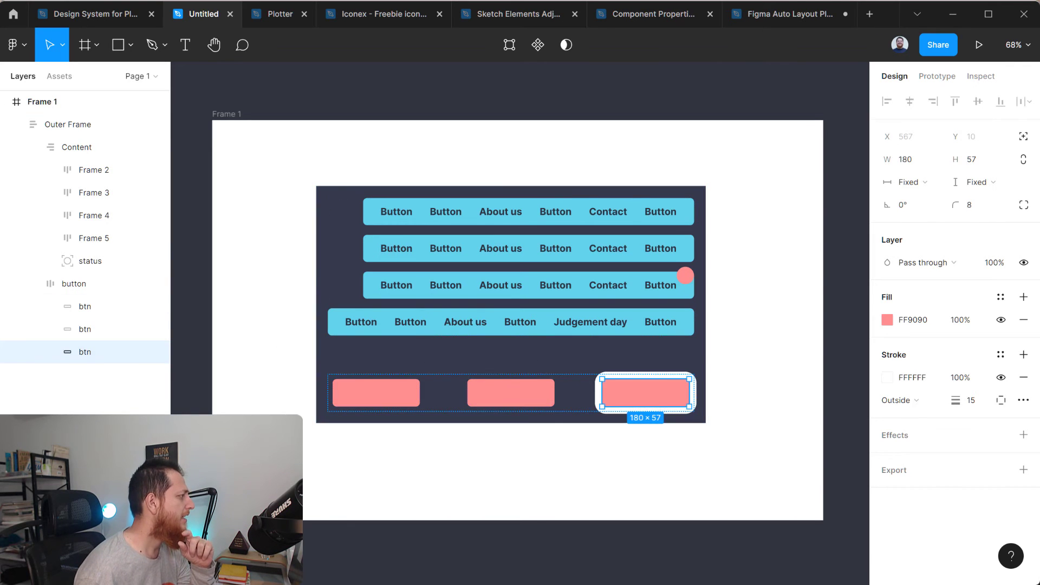
- Set the button frame's advanced layout so that strokes are included in layout
left_click(61, 286)
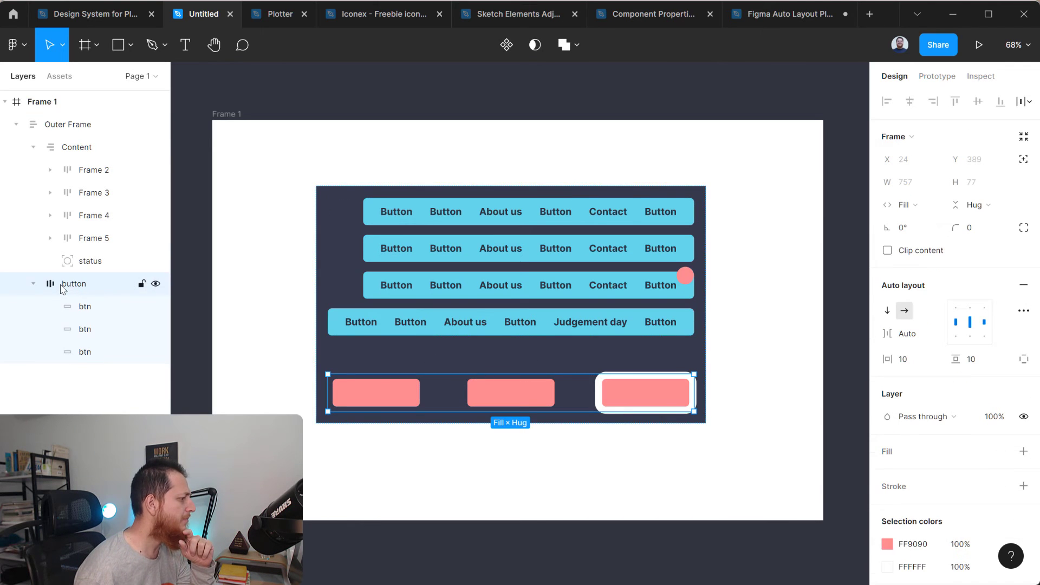
left_click(1023, 311)
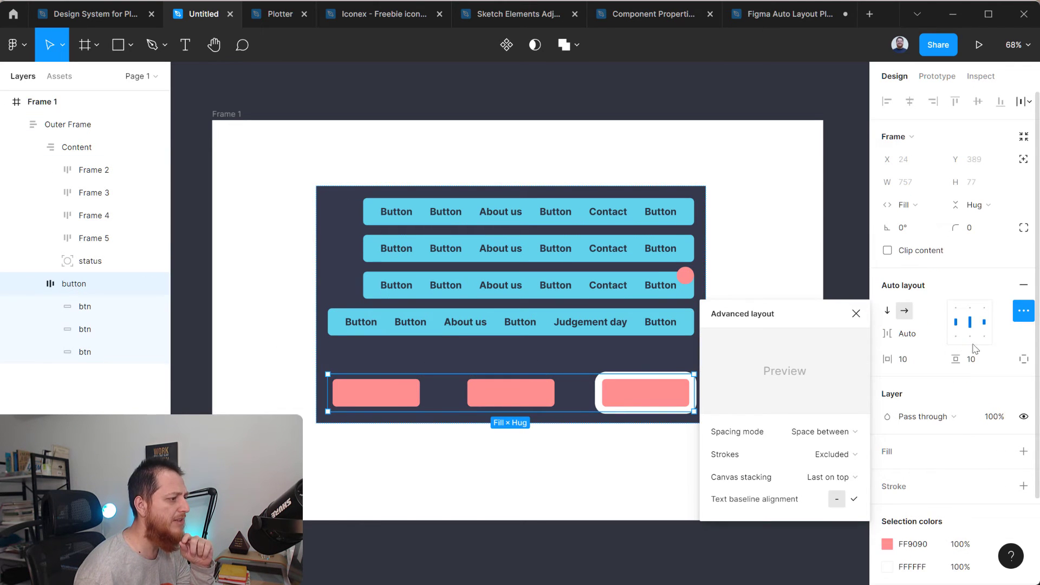
left_click(846, 457)
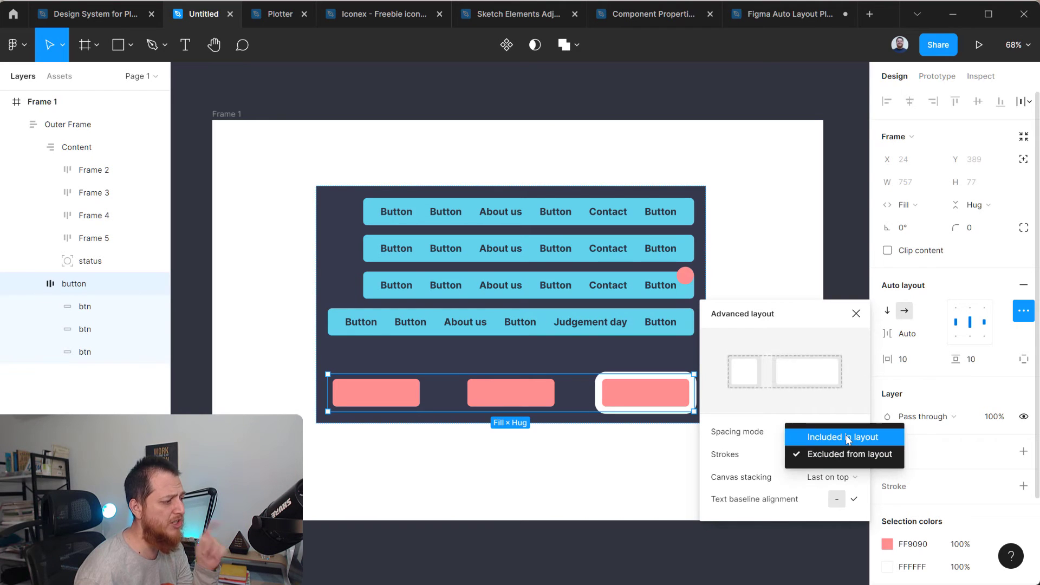
left_click(848, 437)
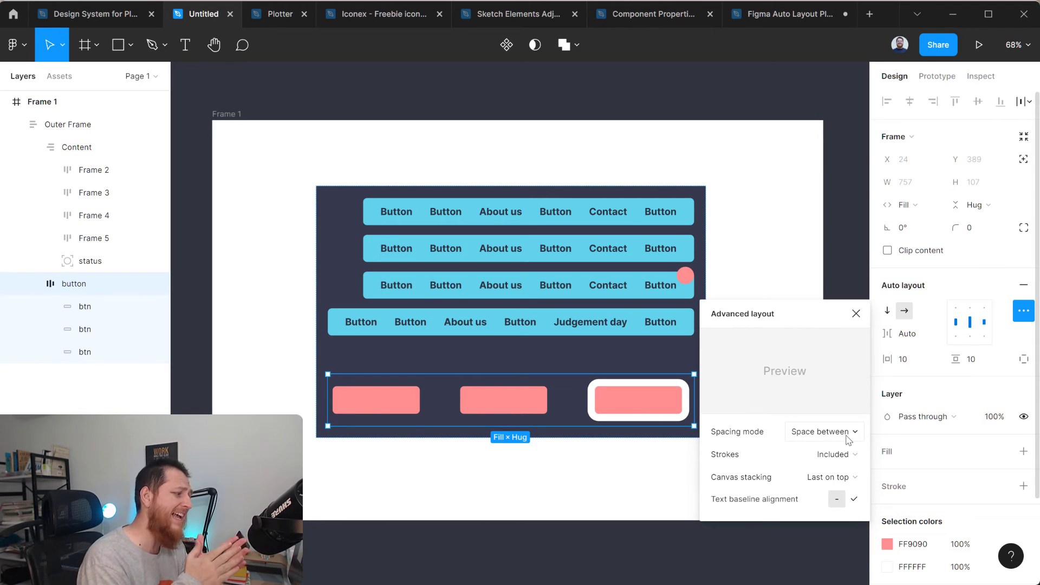
left_click(861, 317)
- Set the button frame's spacing mode to Packed and its spacing between items to -10
left_click(1027, 312)
left_click(829, 431)
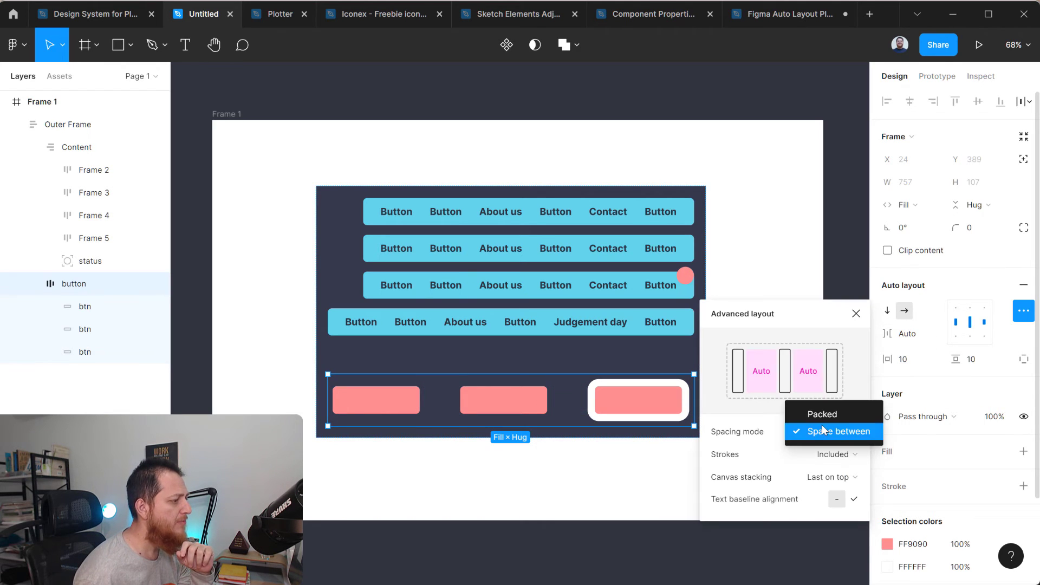
left_click(826, 410)
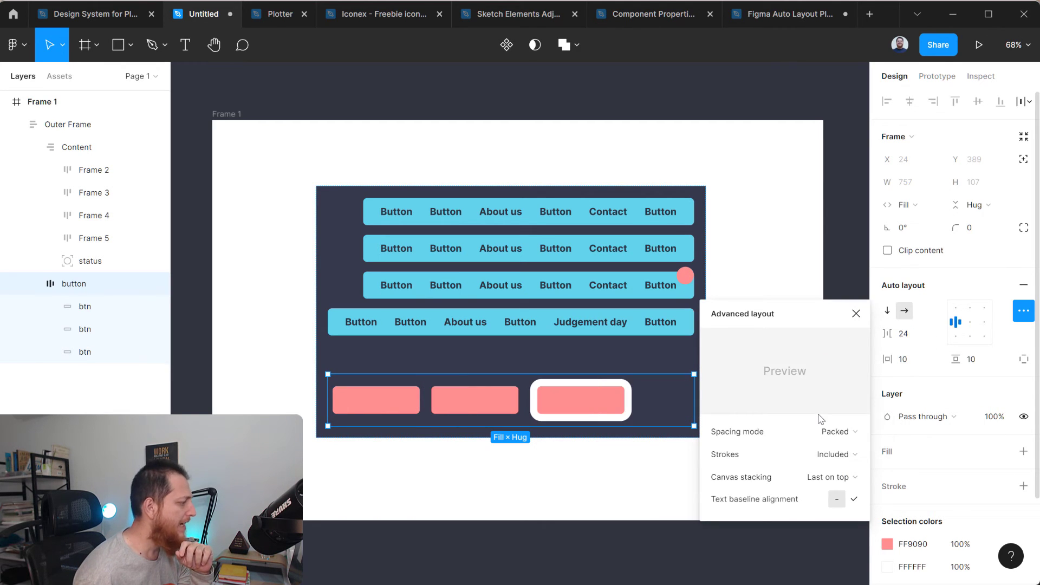
left_click(857, 316)
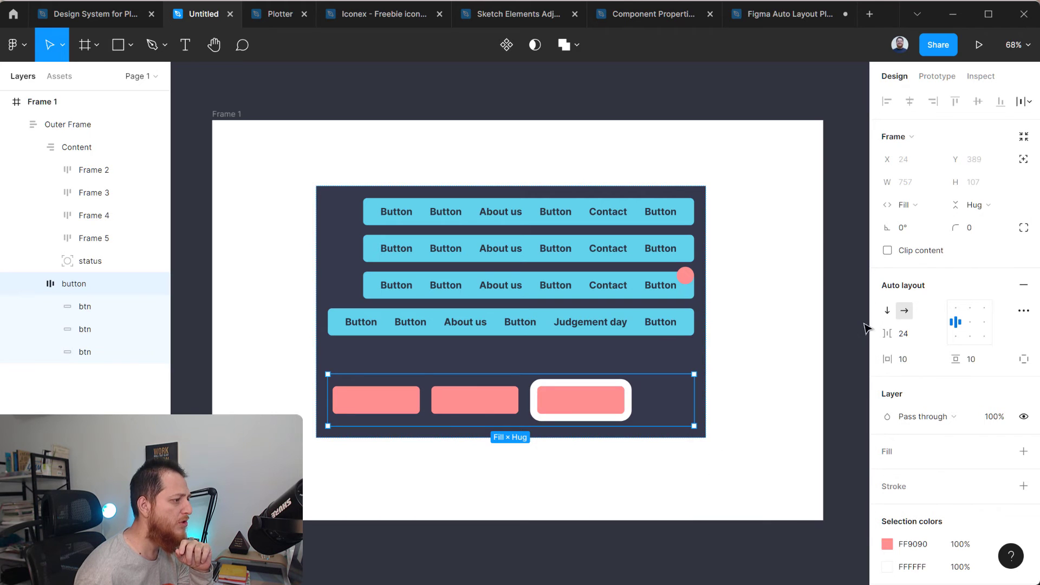
left_click(905, 336)
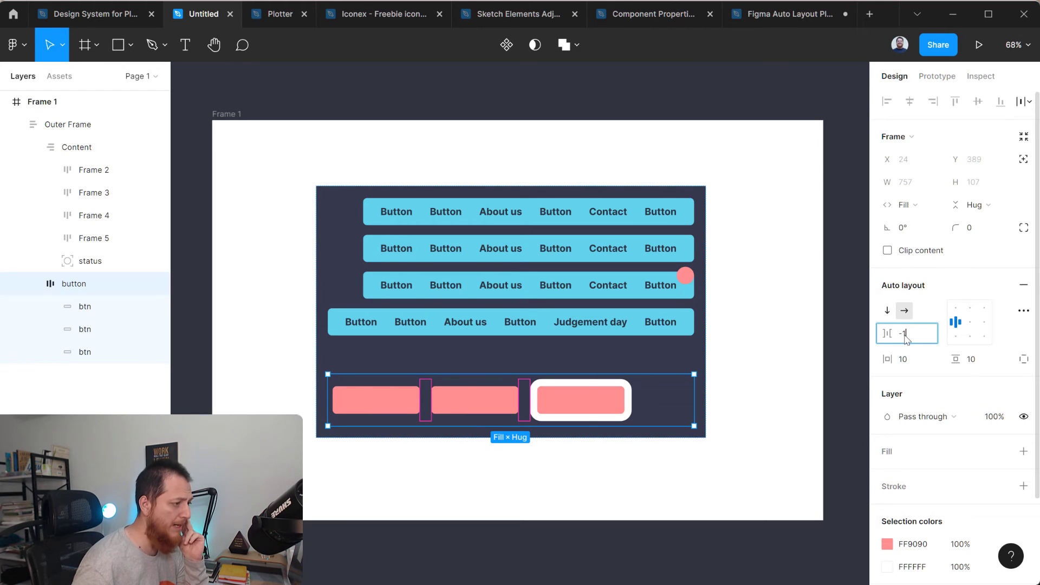
type("0")
key("Return")
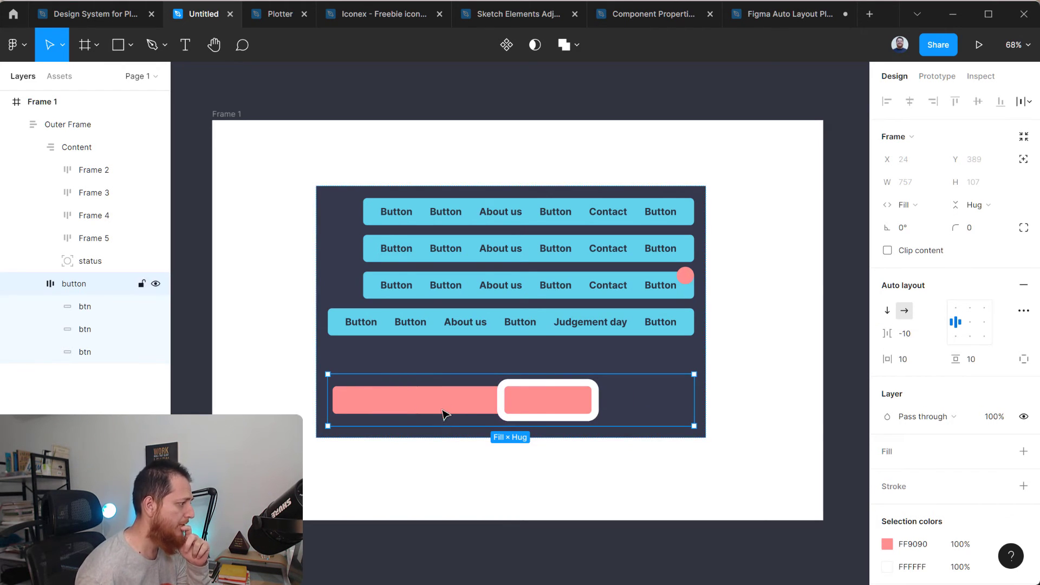
- Add a white (FFFFFF) stroke to the middle btn rectangle with a width of 15, positioned Outside
left_click(101, 334)
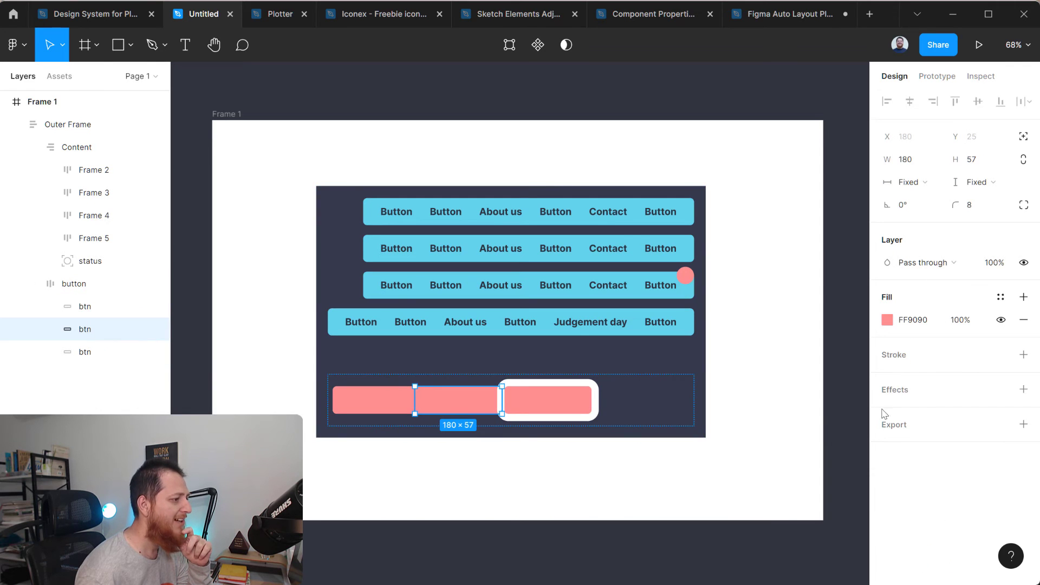
left_click(1023, 354)
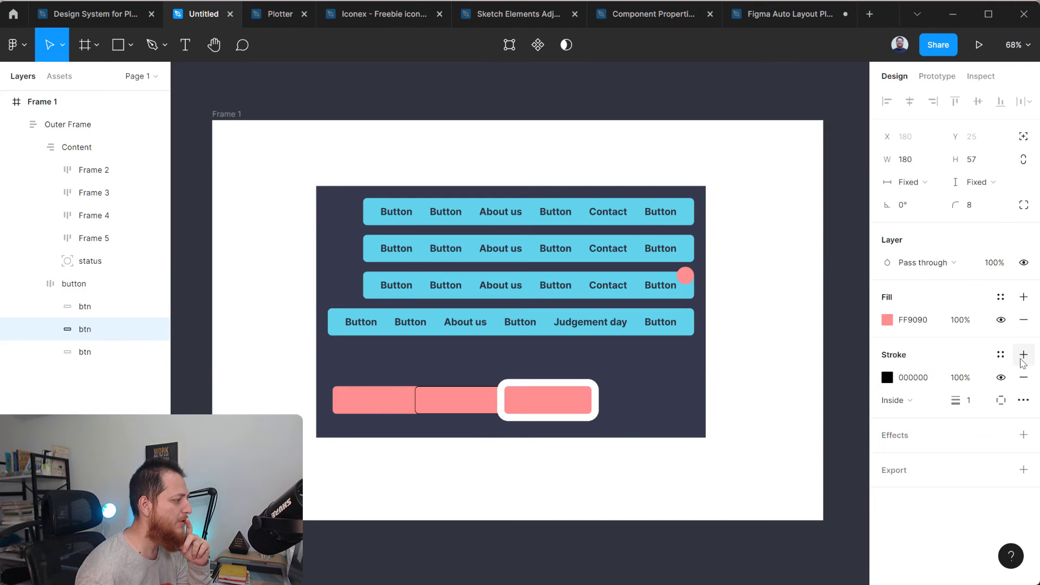
left_click(108, 353)
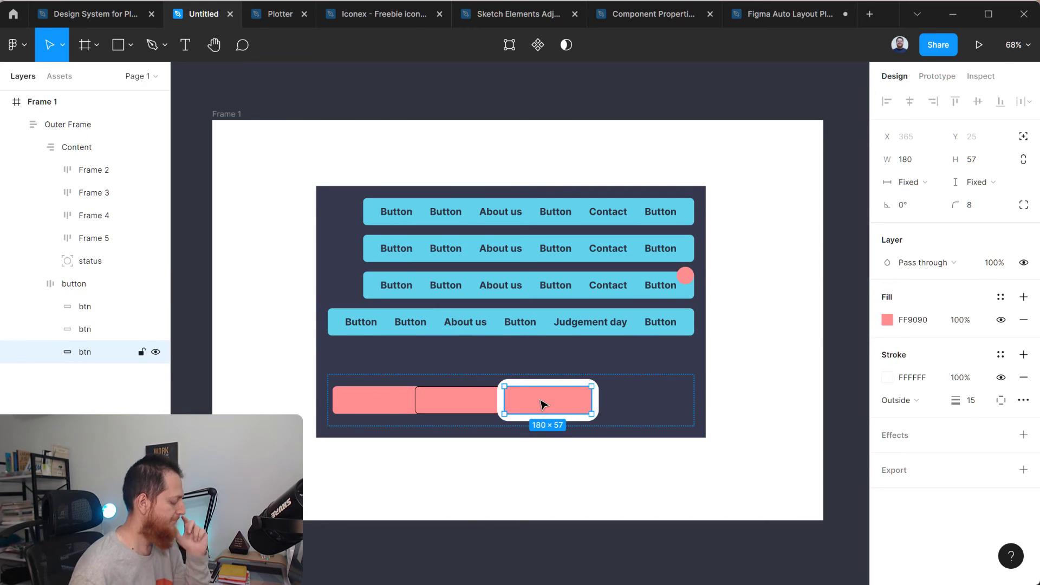
left_click(476, 400)
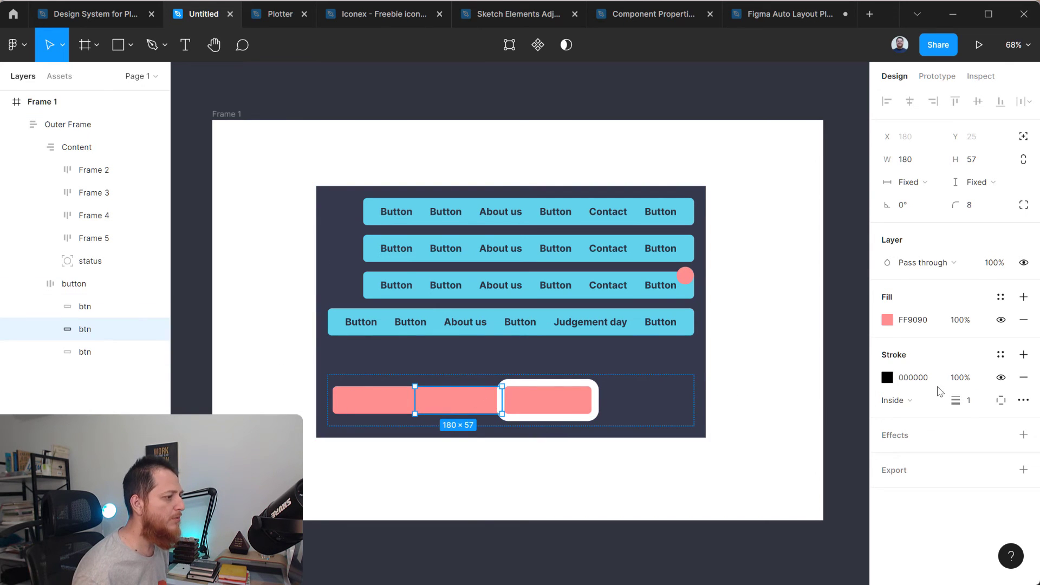
left_click(889, 382)
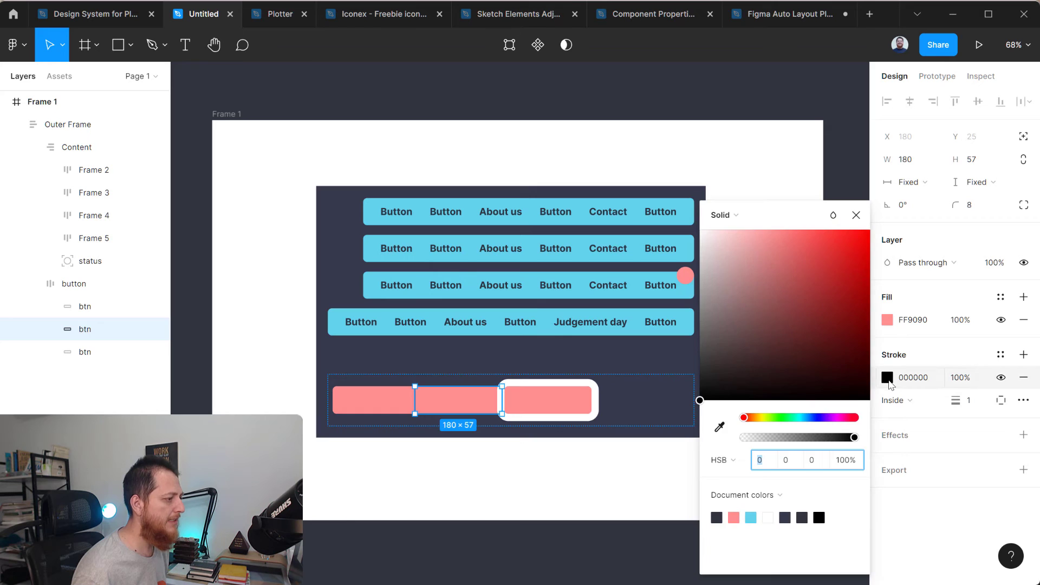
left_click(768, 516)
left_click(969, 405)
type("15")
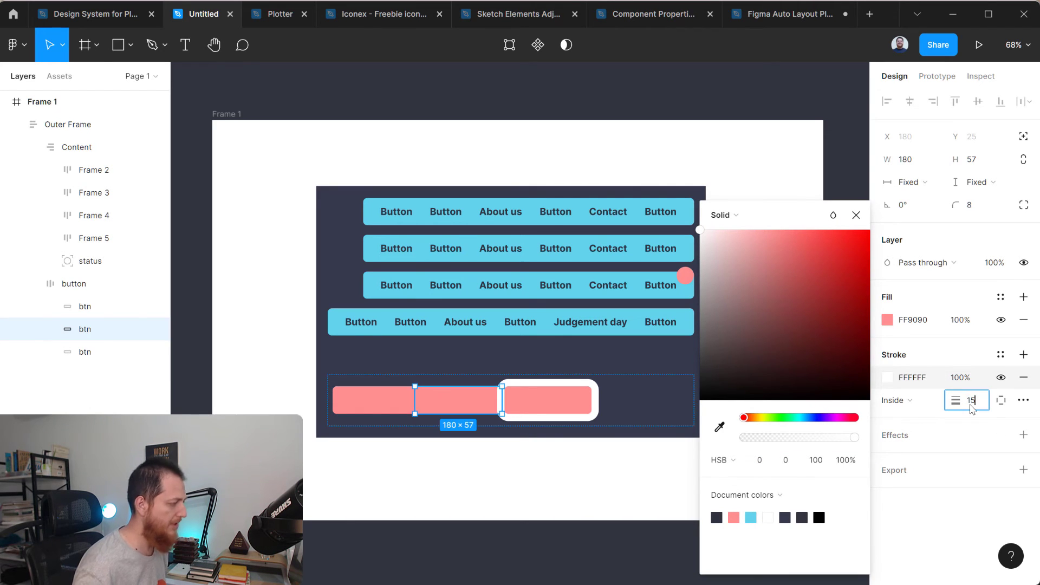
key("Return")
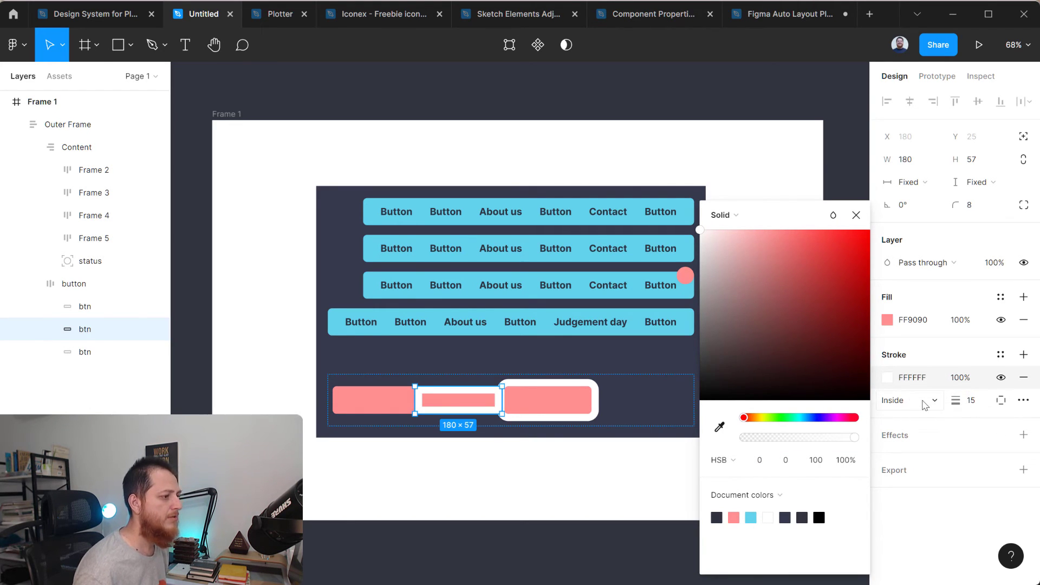
left_click(924, 405)
left_click(916, 417)
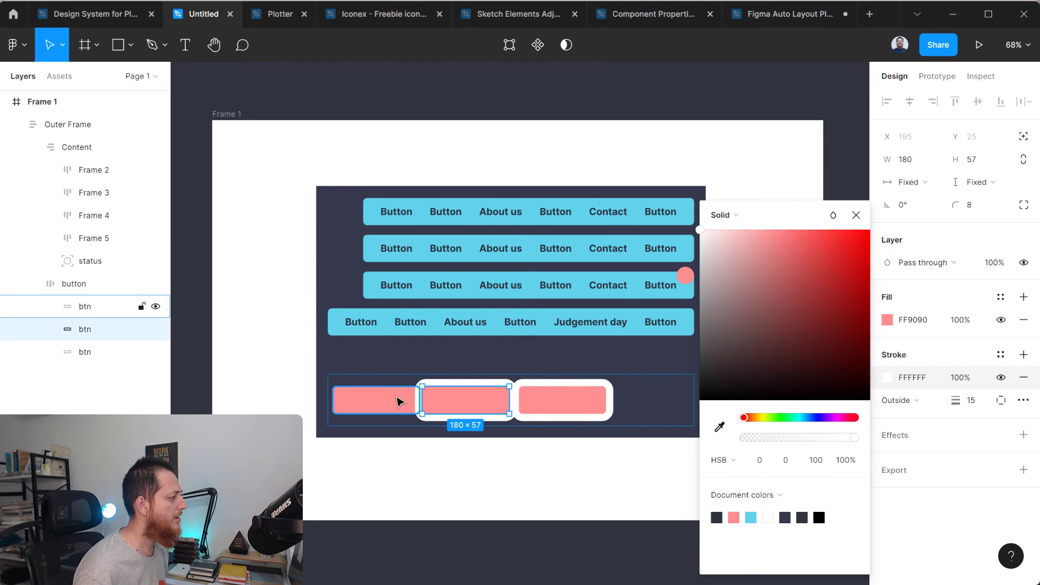
- Add a white (FFFFFF) stroke to the first btn rectangle with a width of 15, positioned Outside
left_click(398, 402)
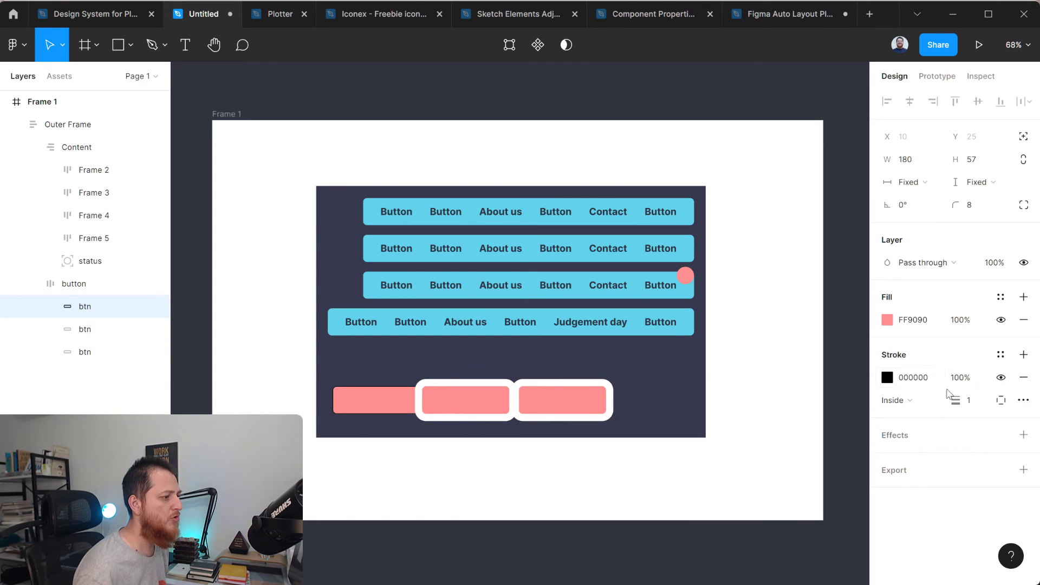
left_click(969, 401)
type("15")
key("Return")
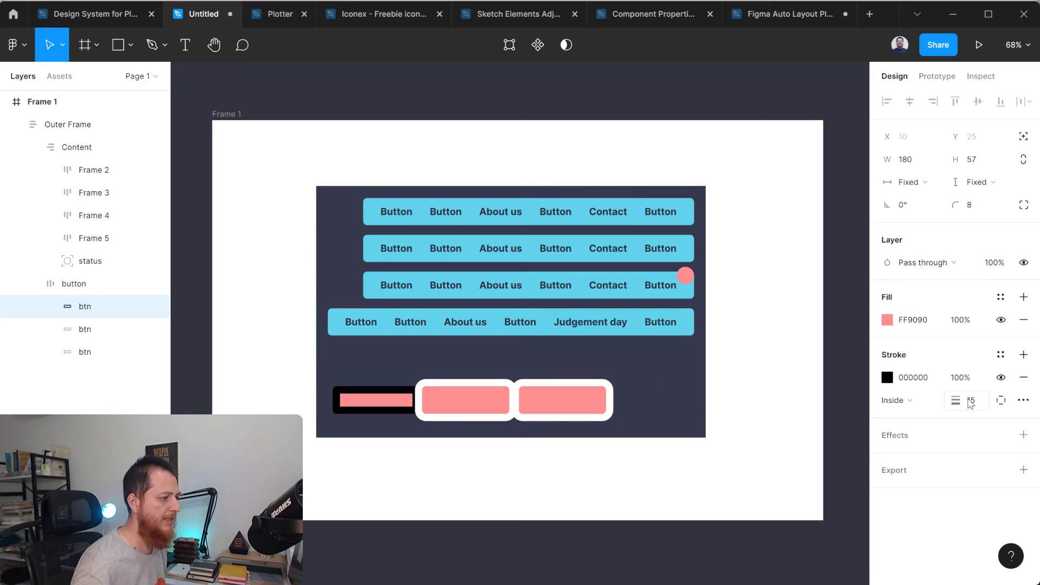
left_click(893, 400)
left_click(904, 429)
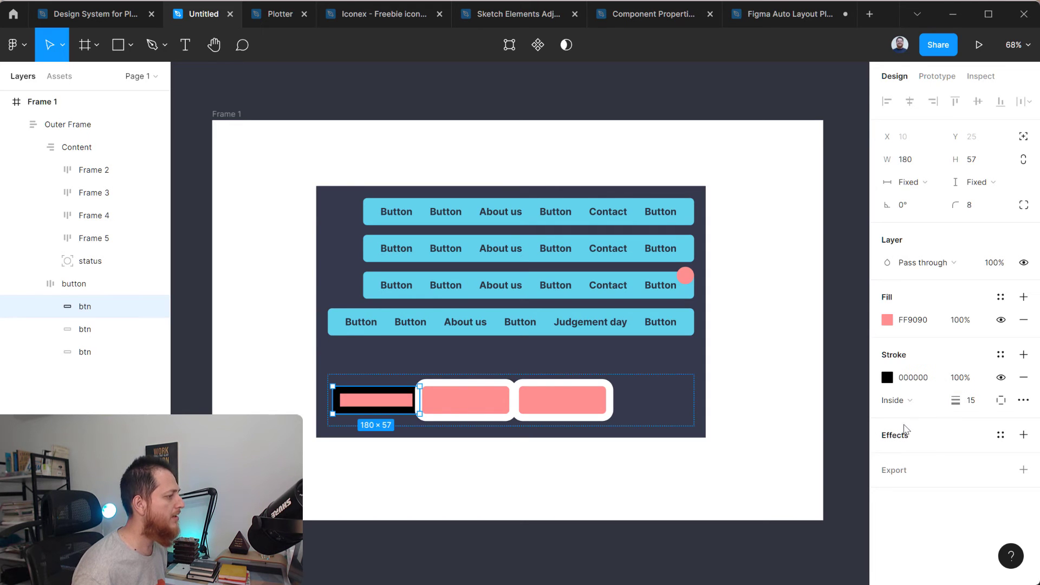
left_click(895, 401)
left_click(910, 418)
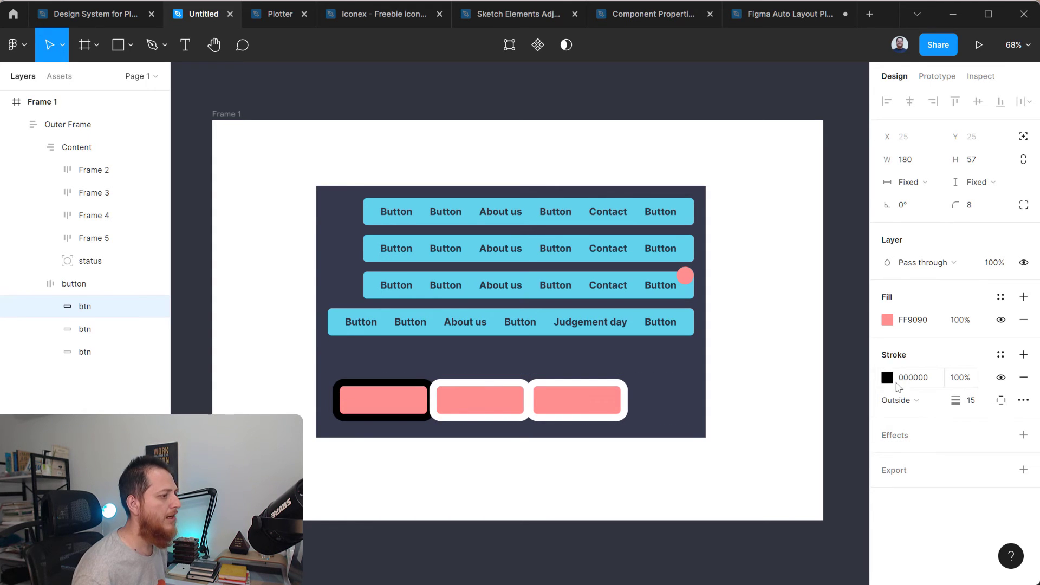
left_click(888, 378)
left_click(773, 513)
left_click(911, 515)
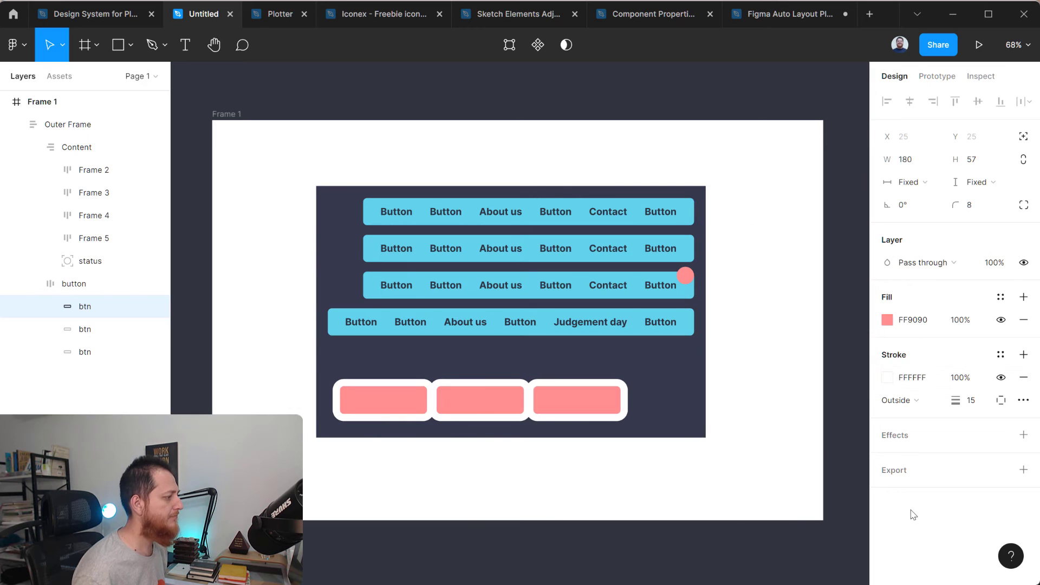
- Change the stroke color of the middle btn rectangle to the document's light blue (62D2EB)
left_click(567, 409)
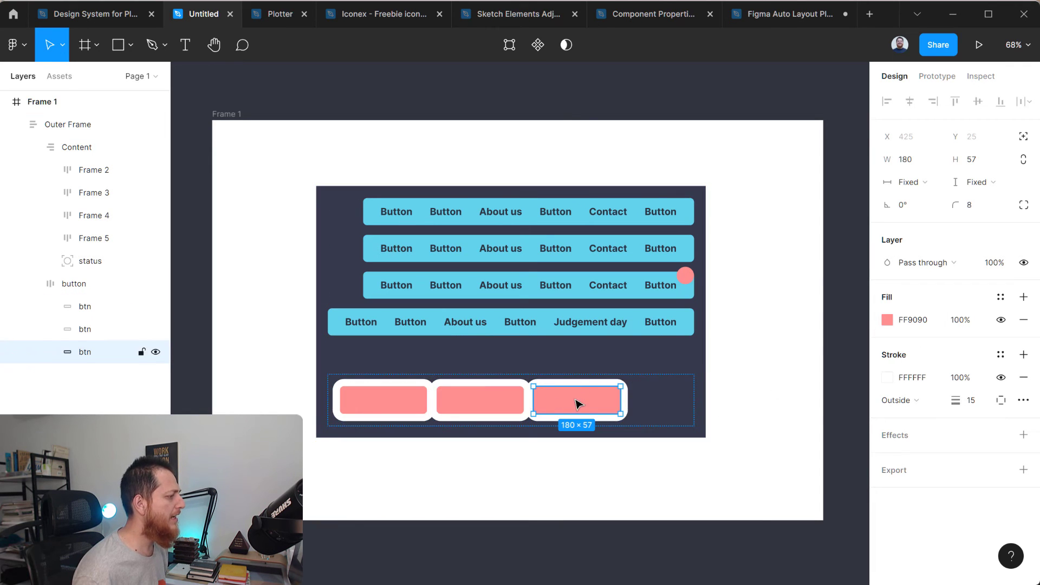
left_click(515, 401)
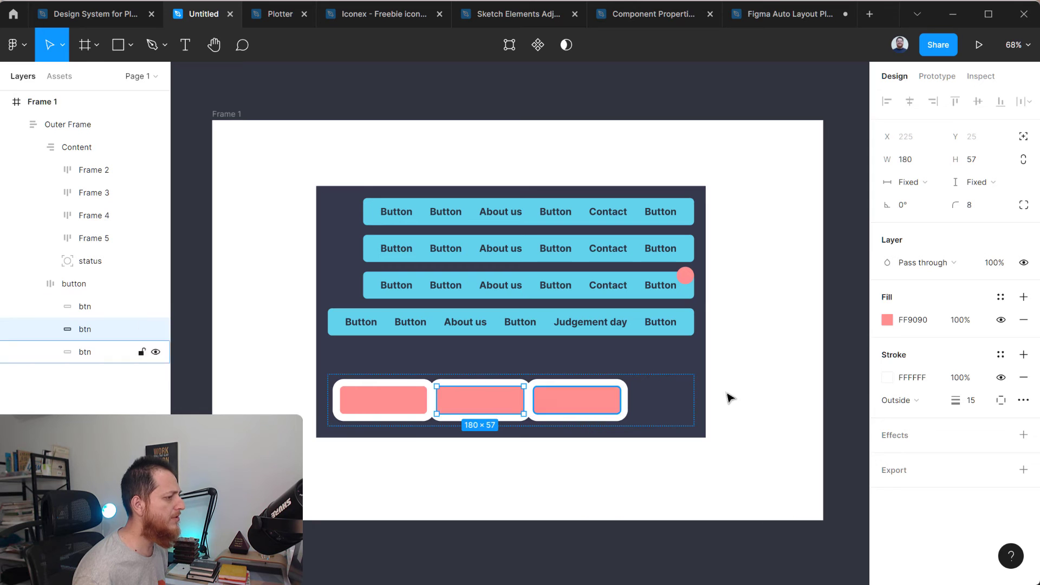
left_click(886, 378)
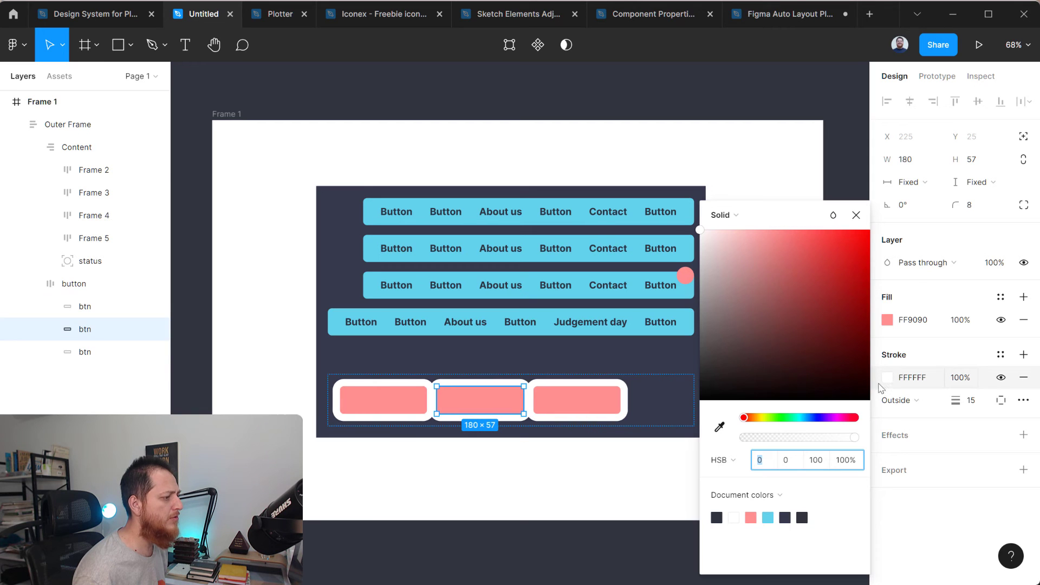
left_click(767, 518)
- Change the stroke color of the first btn rectangle to dark red (A63B4E) and clear the selection
left_click(383, 394)
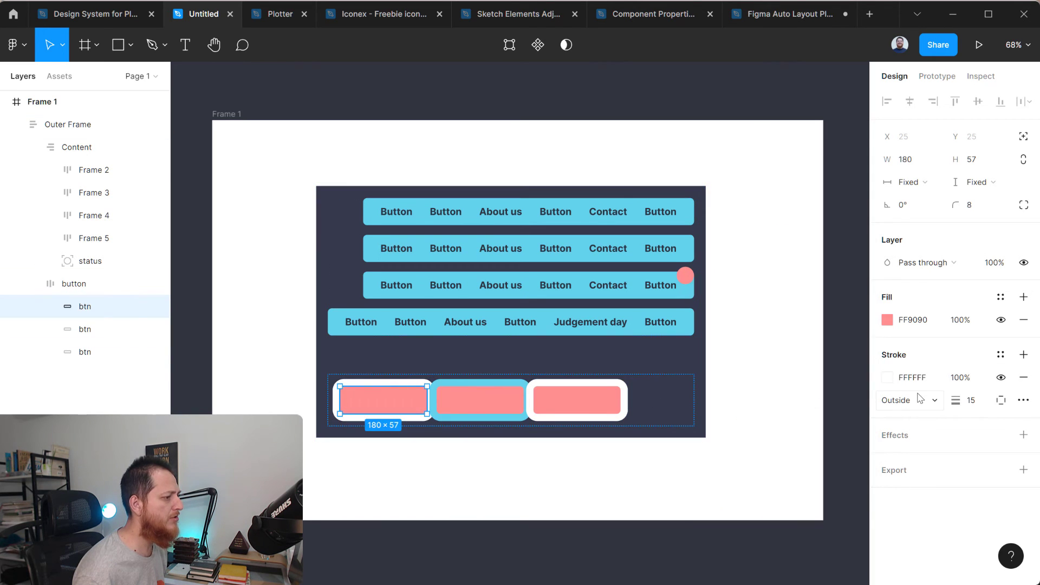
left_click(887, 378)
left_click(854, 418)
mouse_move(801, 325)
left_mouse_down()
mouse_move(805, 275)
mouse_move(810, 296)
left_mouse_up()
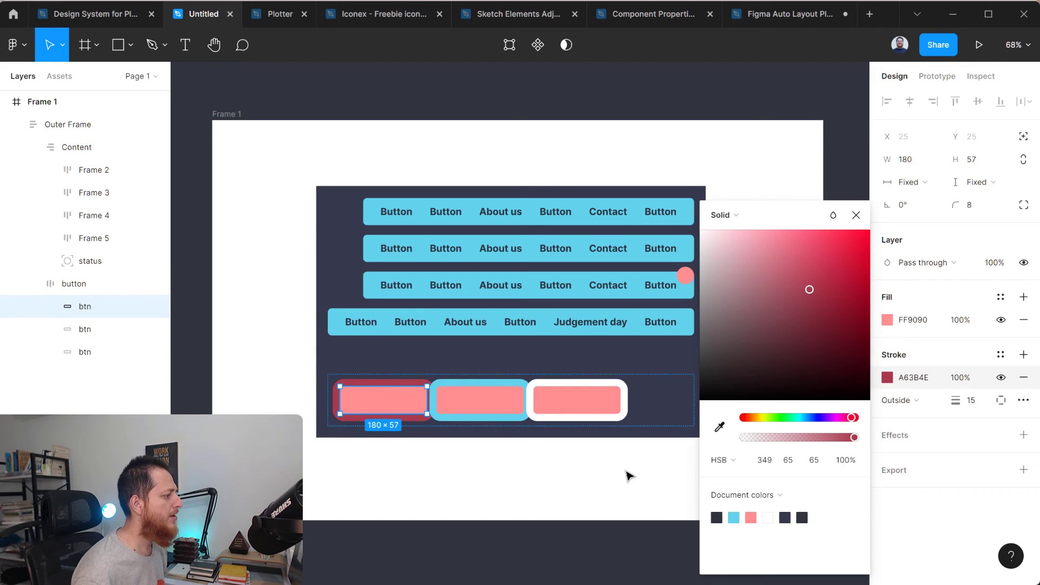
left_click(495, 466)
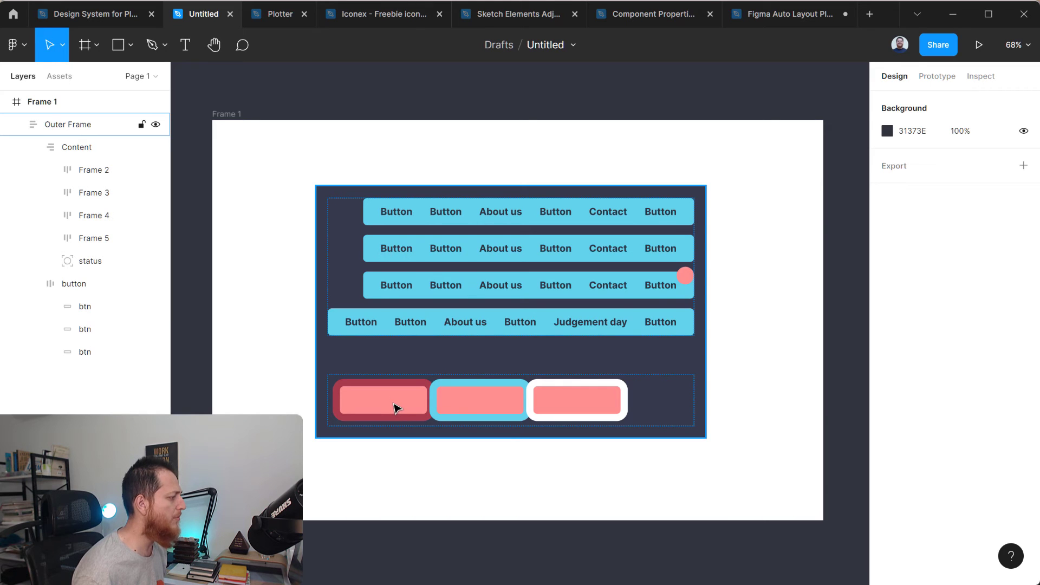
- Set the canvas stacking of the button frame's auto layout to First on top
left_click(505, 412)
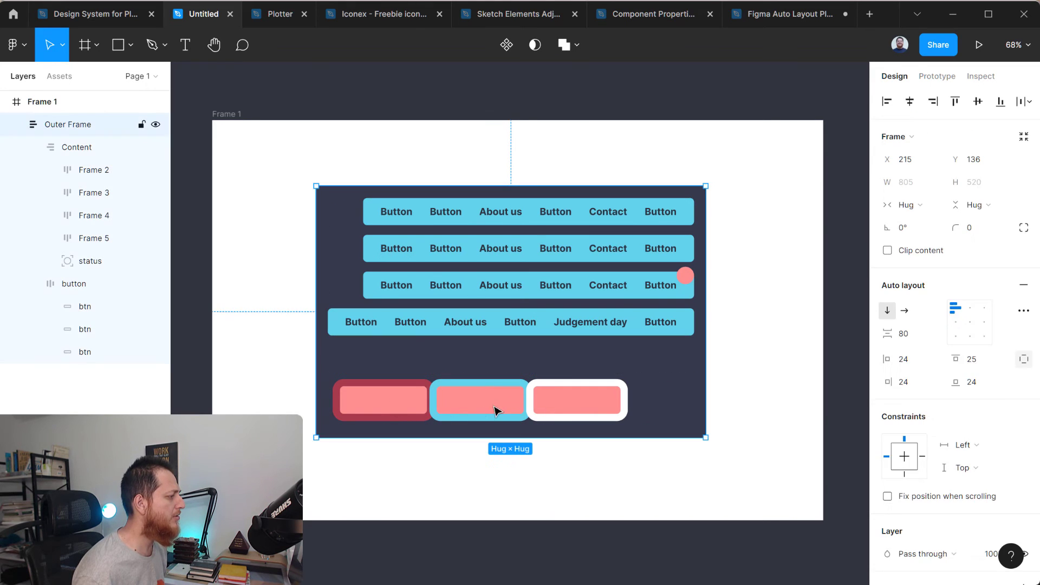
left_click(490, 407)
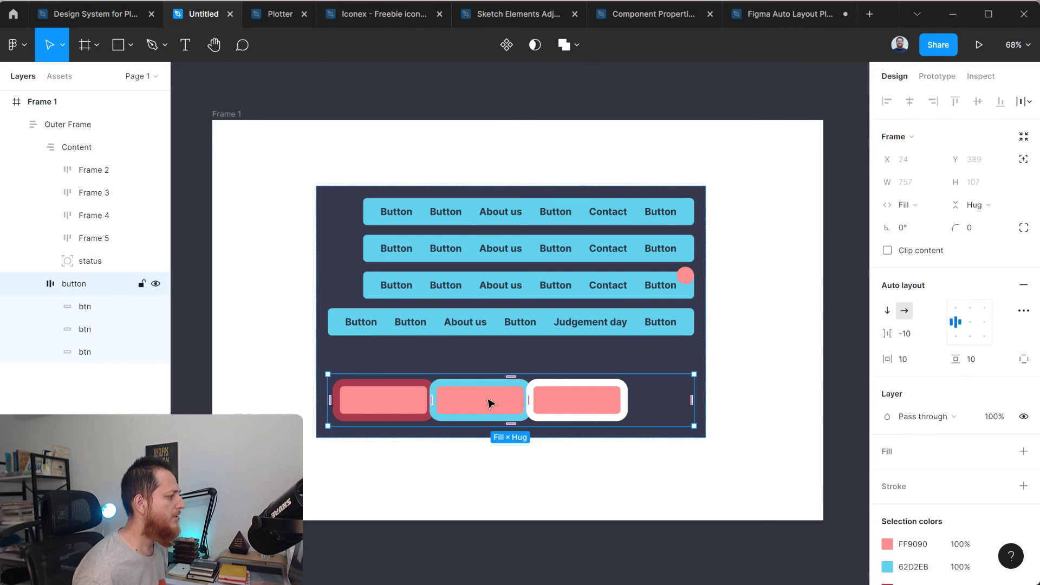
left_click(1023, 312)
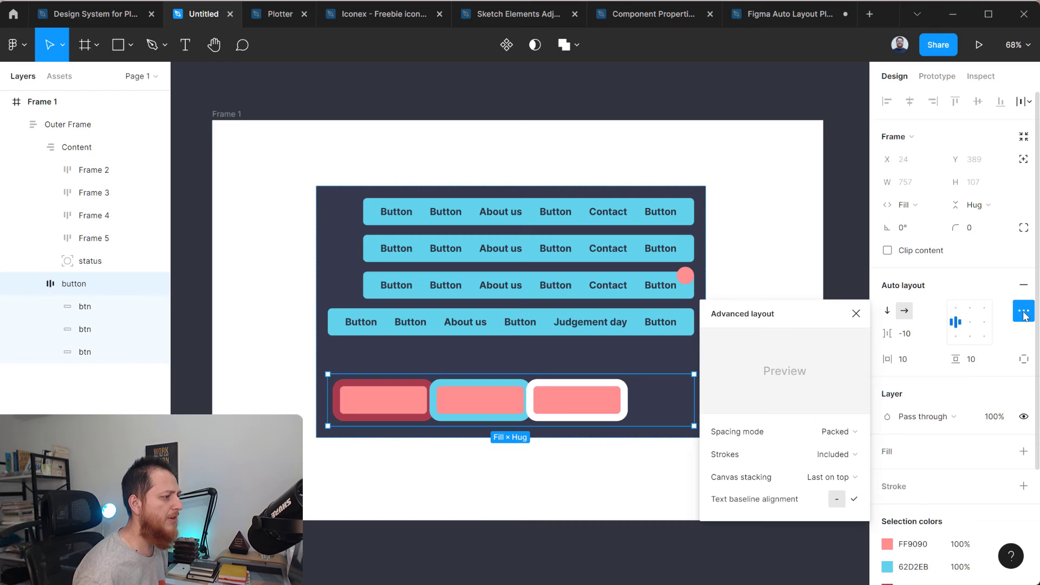
left_click(834, 482)
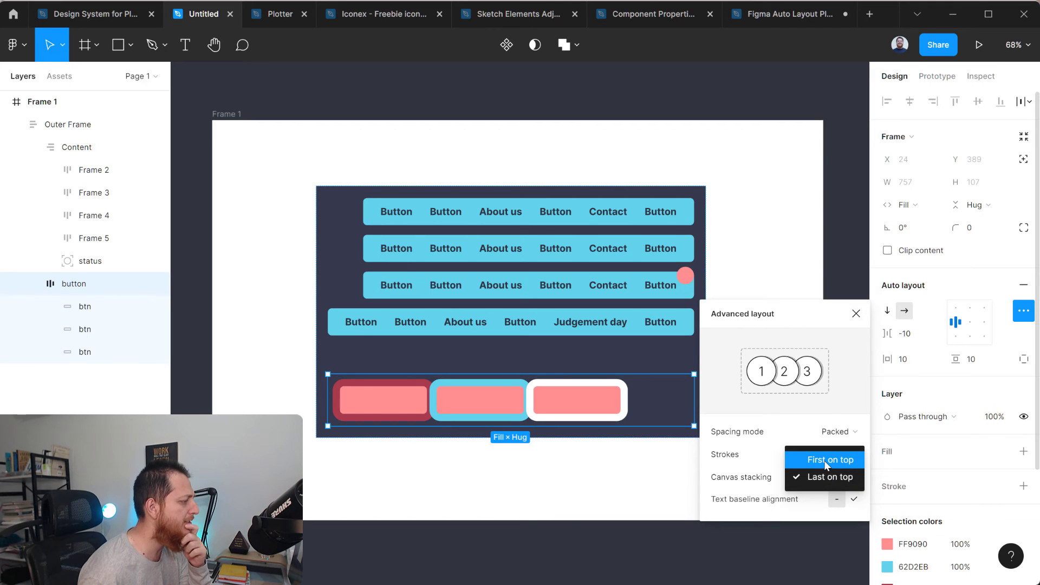
left_click(827, 462)
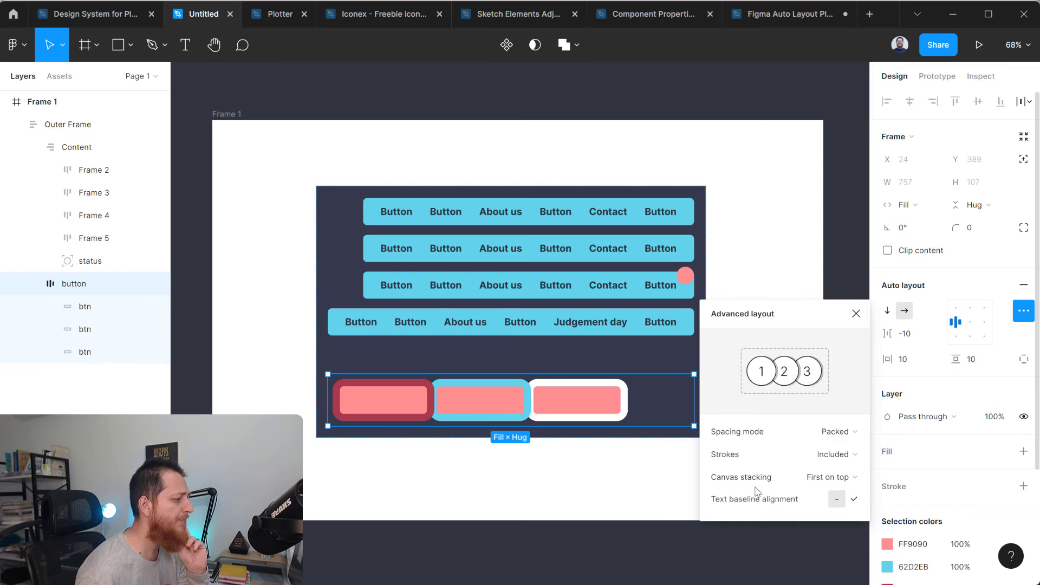
- Try text baseline alignment on the button frame, switch it off again, and close the advanced layout settings with nothing selected
left_click(854, 500)
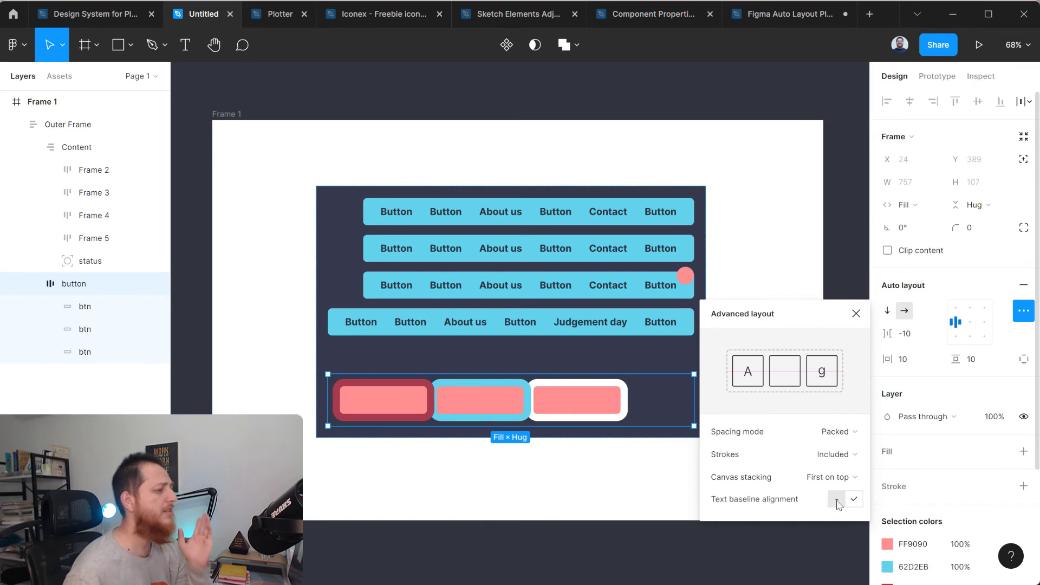
left_click(837, 501)
left_click(855, 314)
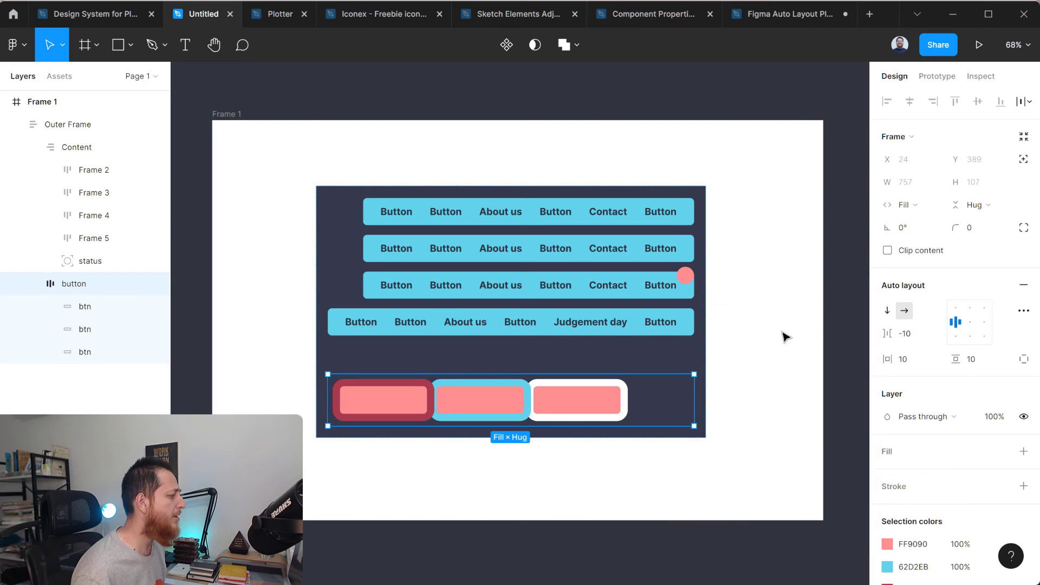
left_click(280, 345)
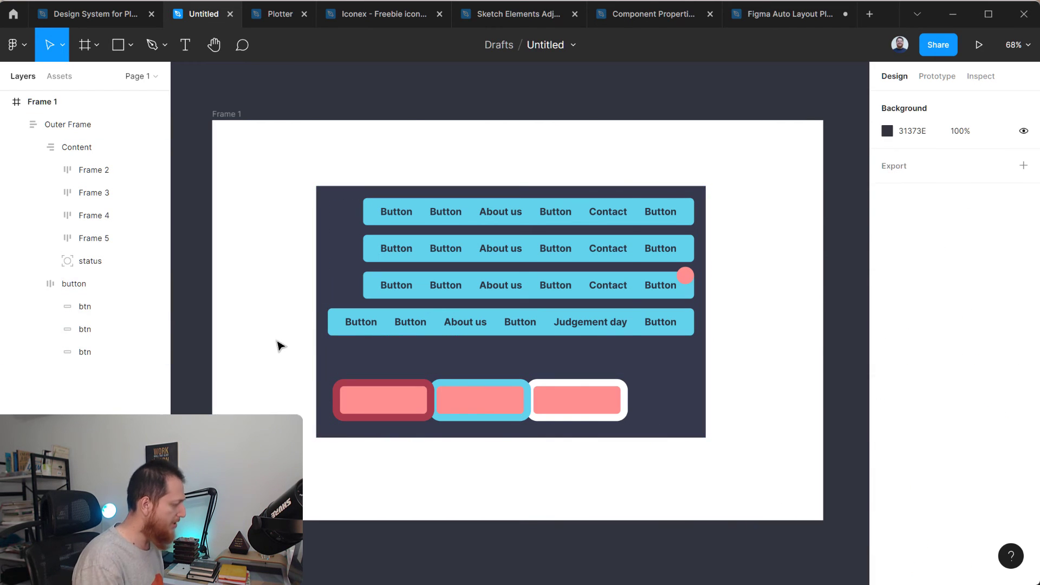
key("shift+i")
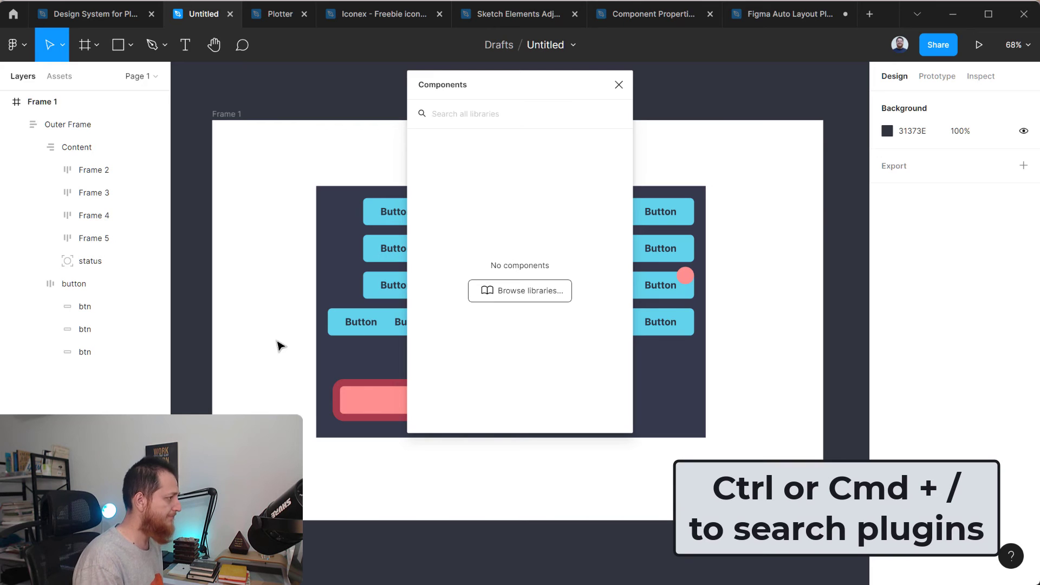
type("icon")
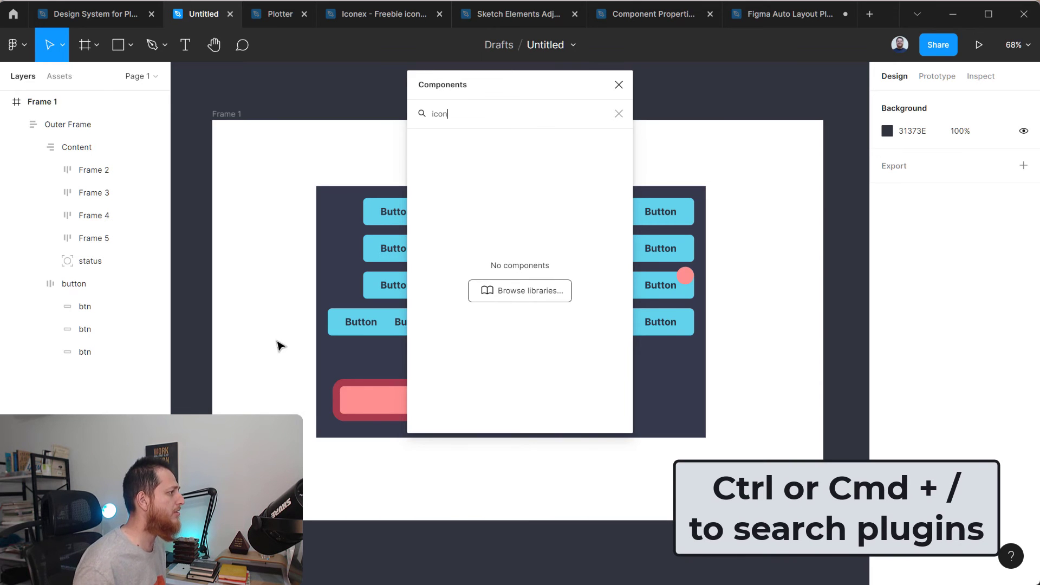
left_click(619, 85)
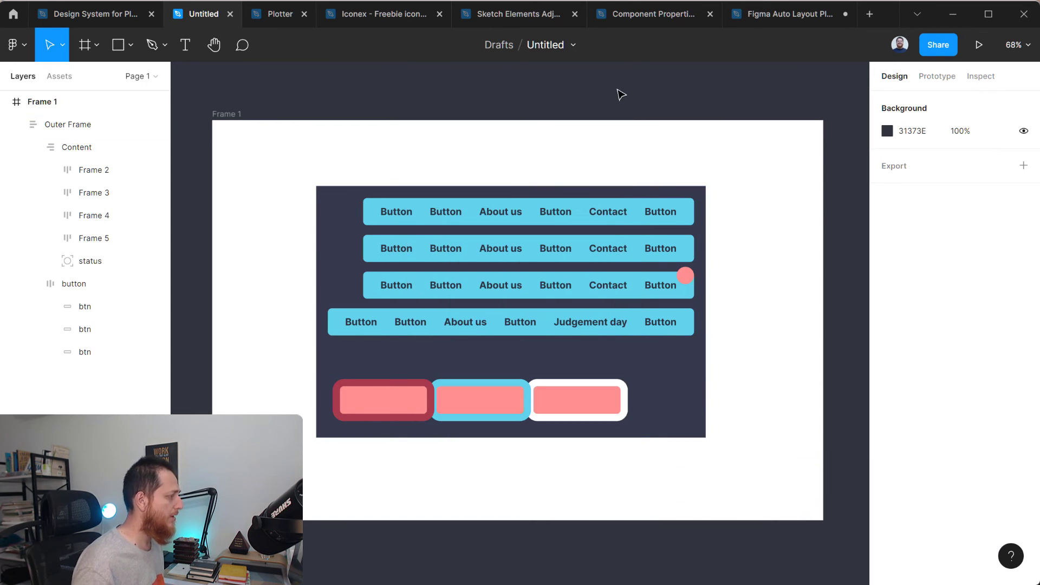
- Find the Lucide Icons plugin by searching for "icon", insert its album icon, and close the plugin
key("ctrl+slash")
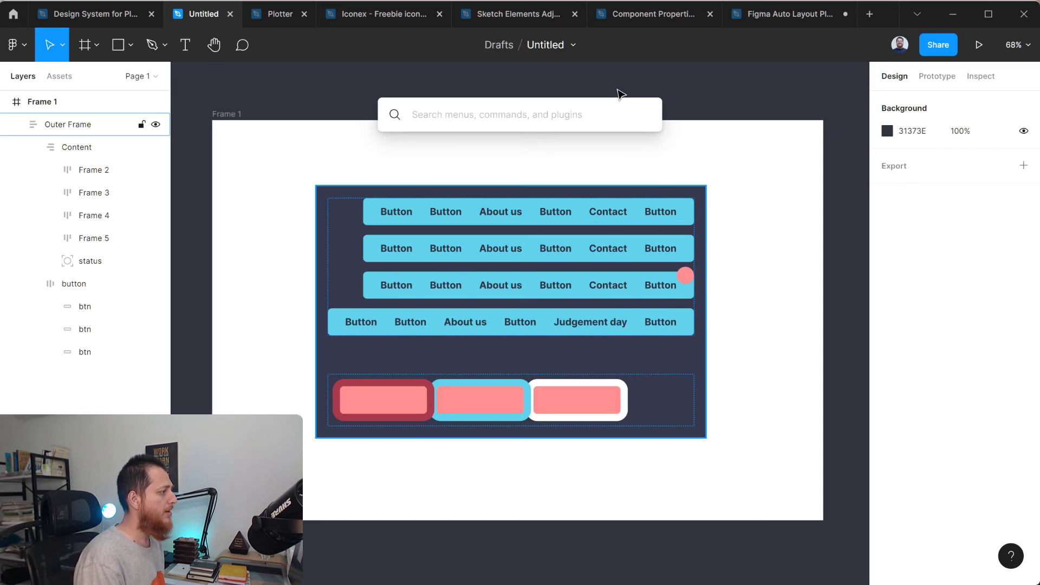
type("icon")
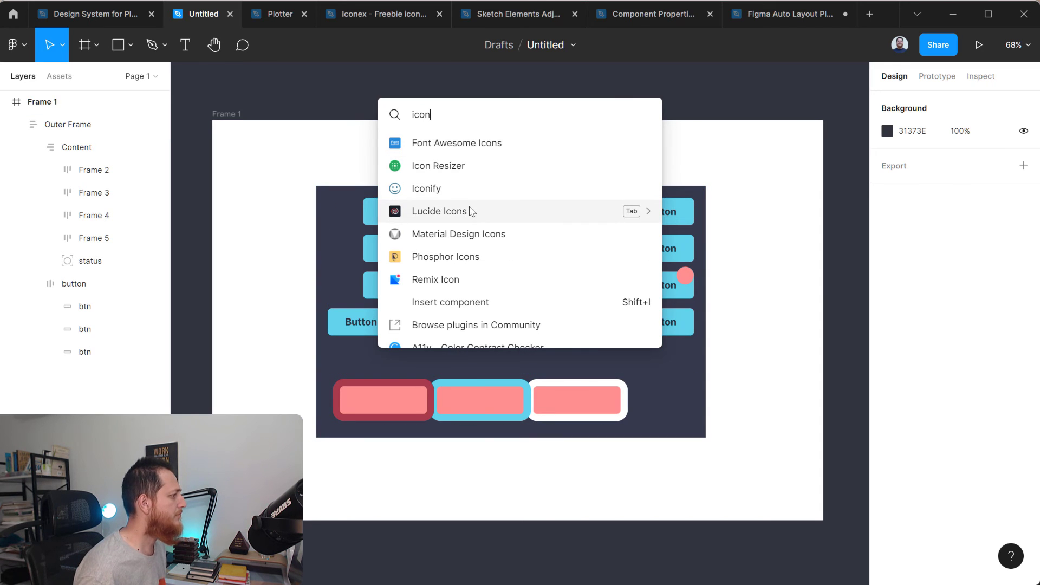
left_click(469, 210)
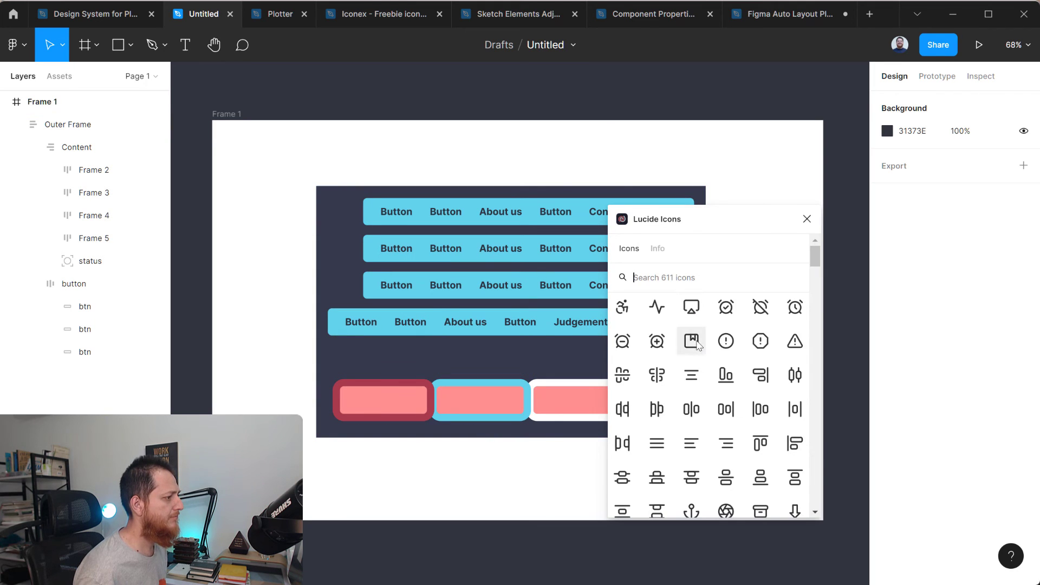
left_click(691, 342)
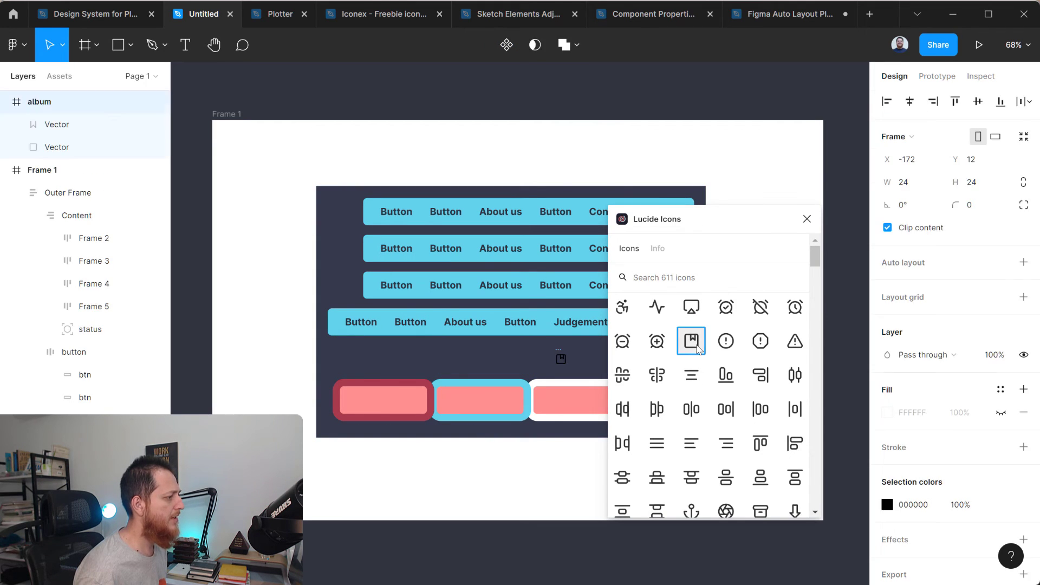
left_click(807, 218)
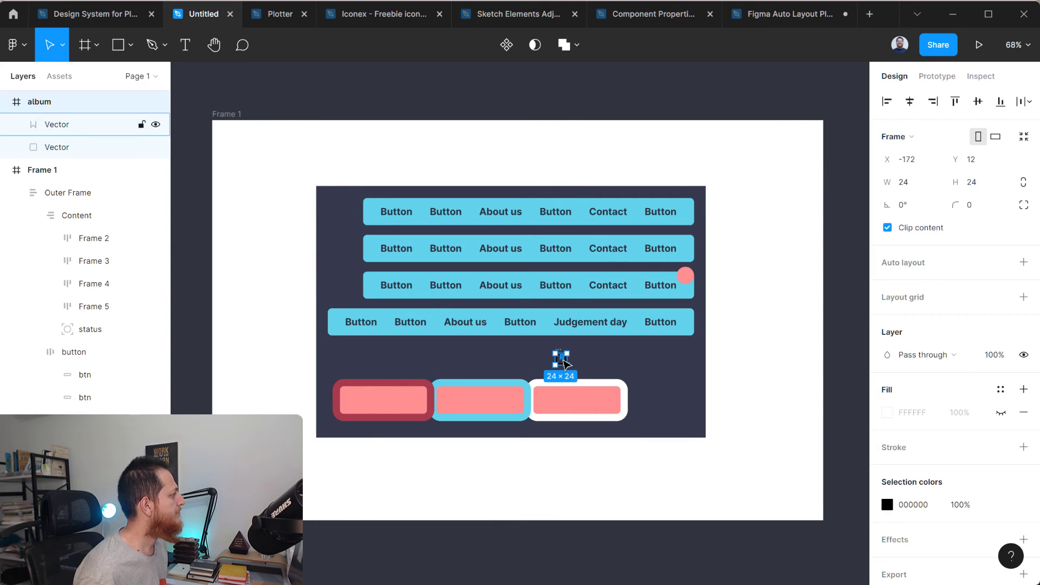
- Convert the album icon into a component and rename it icon-album
left_click(7, 103)
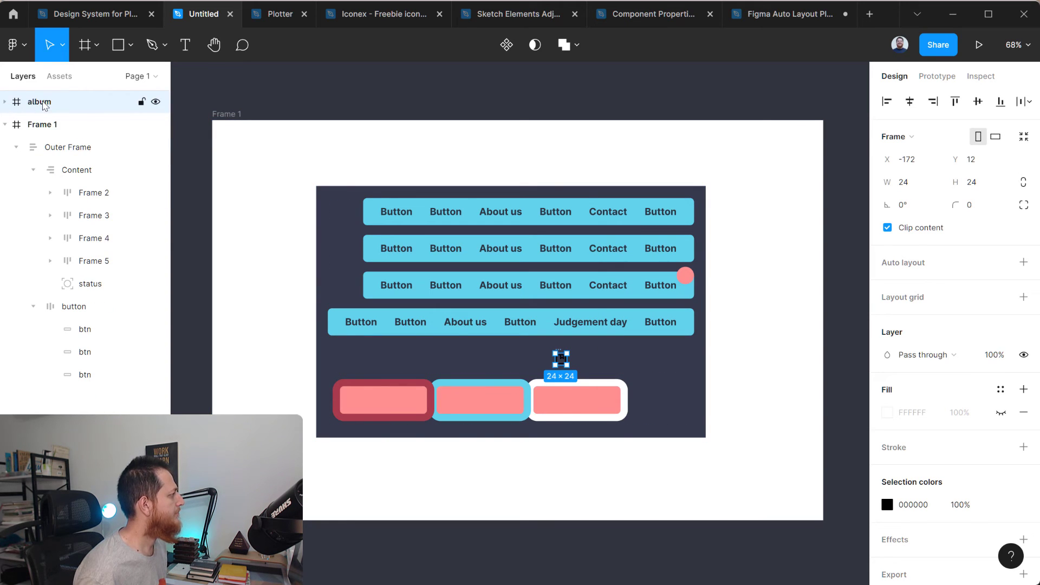
left_click(507, 45)
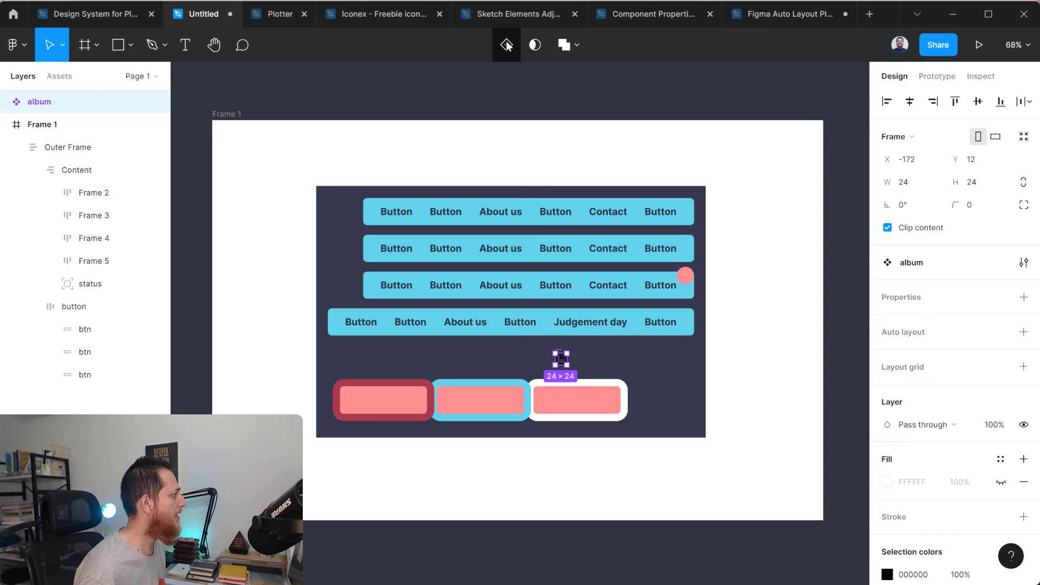
double_click(38, 103)
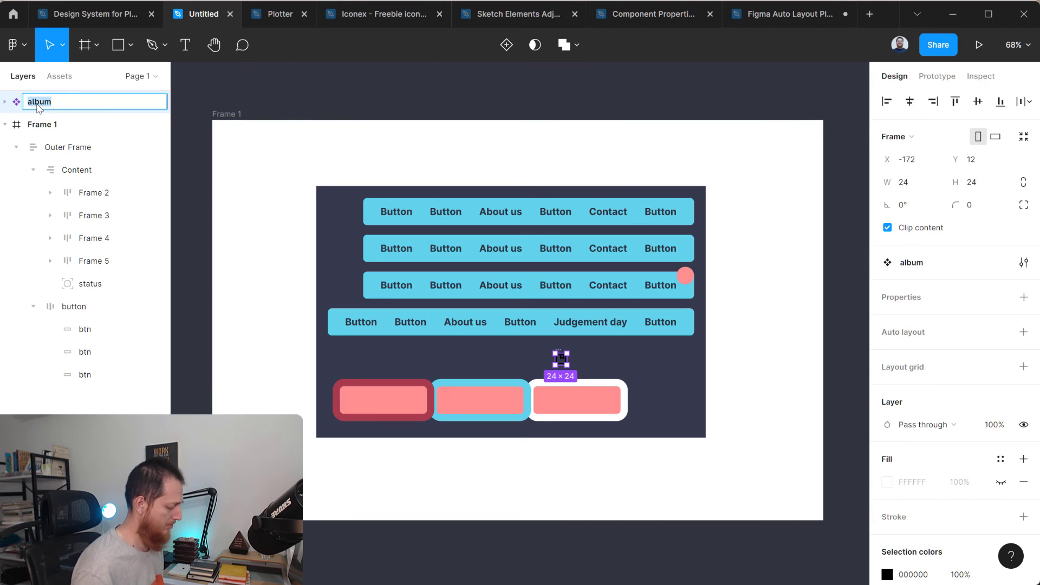
type("icon-")
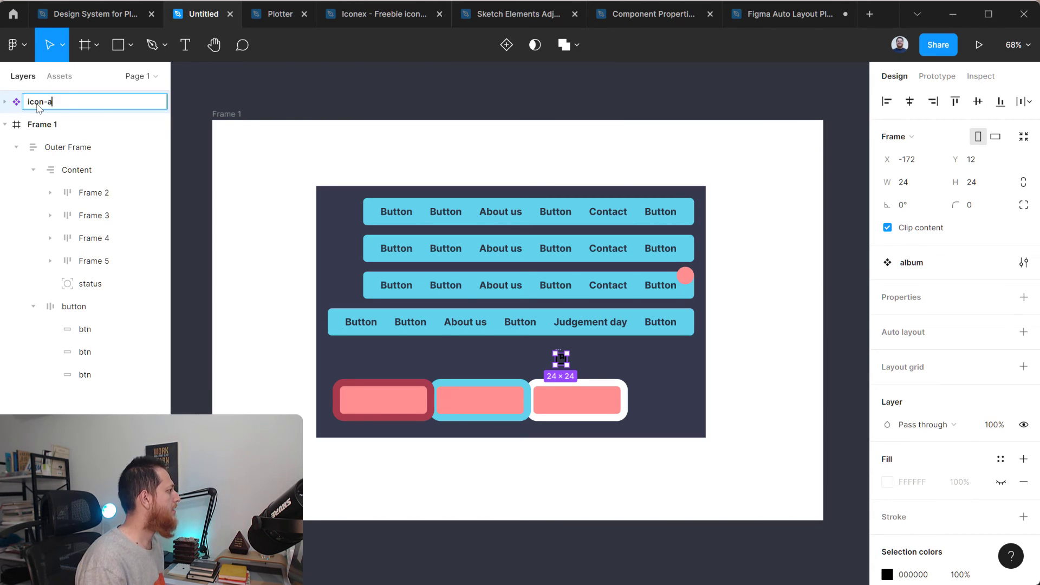
key("Return")
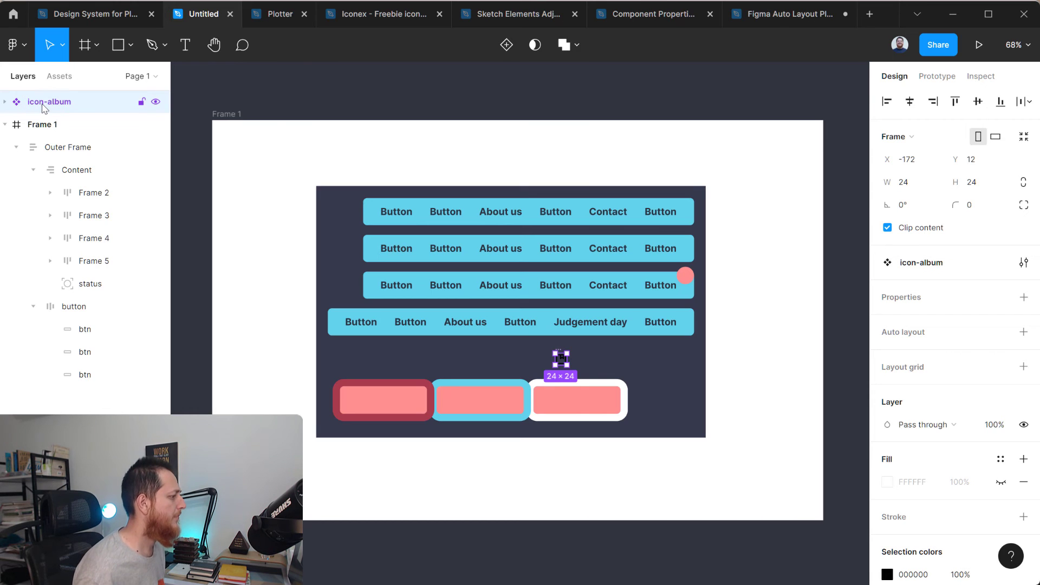
- Move the icon-album component into the button frame after the last btn rectangle and group the two together
left_click_drag(561, 359, 584, 405)
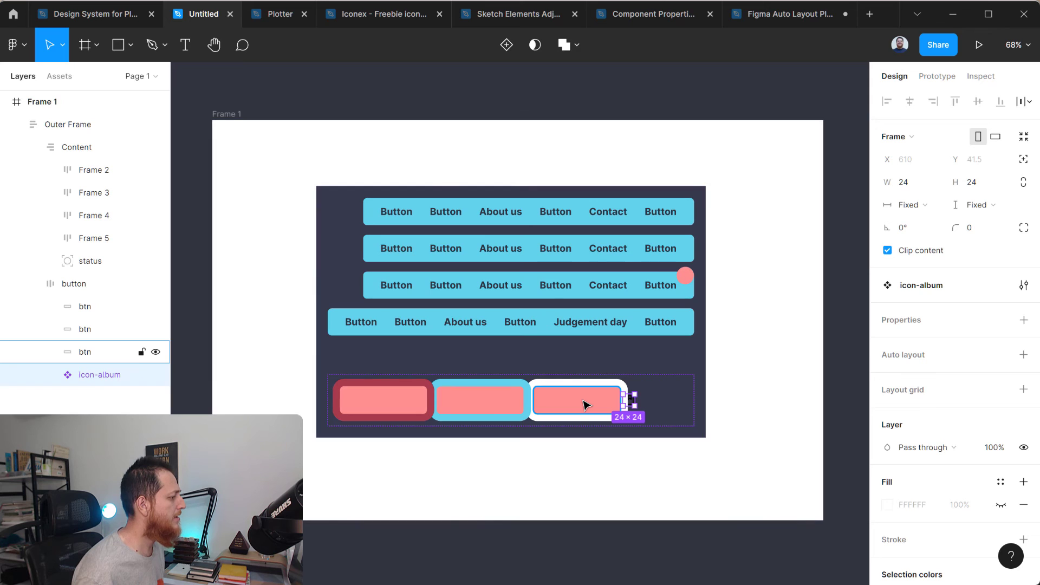
left_click(87, 353)
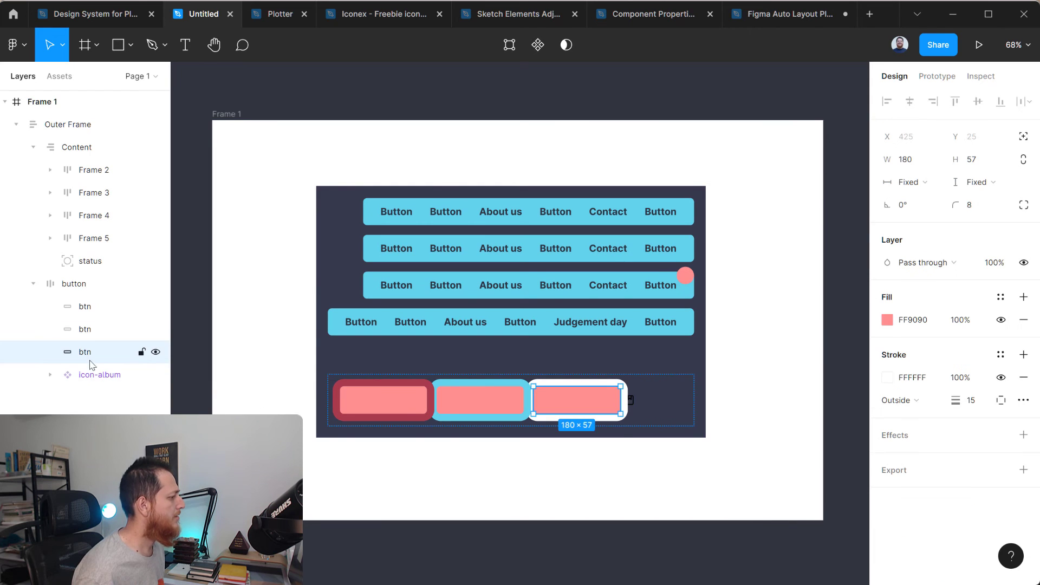
left_click(75, 286)
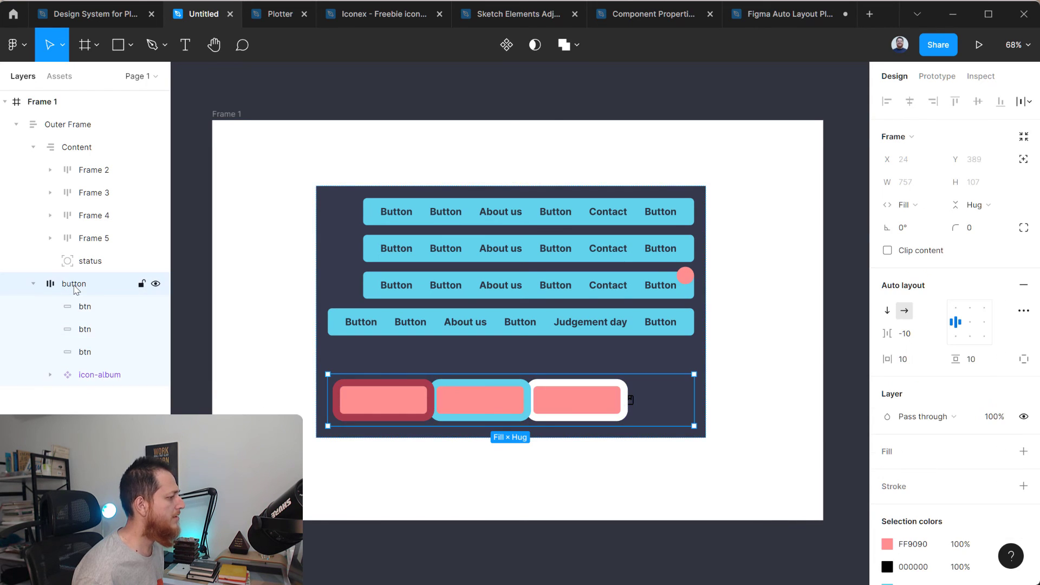
left_click(96, 355)
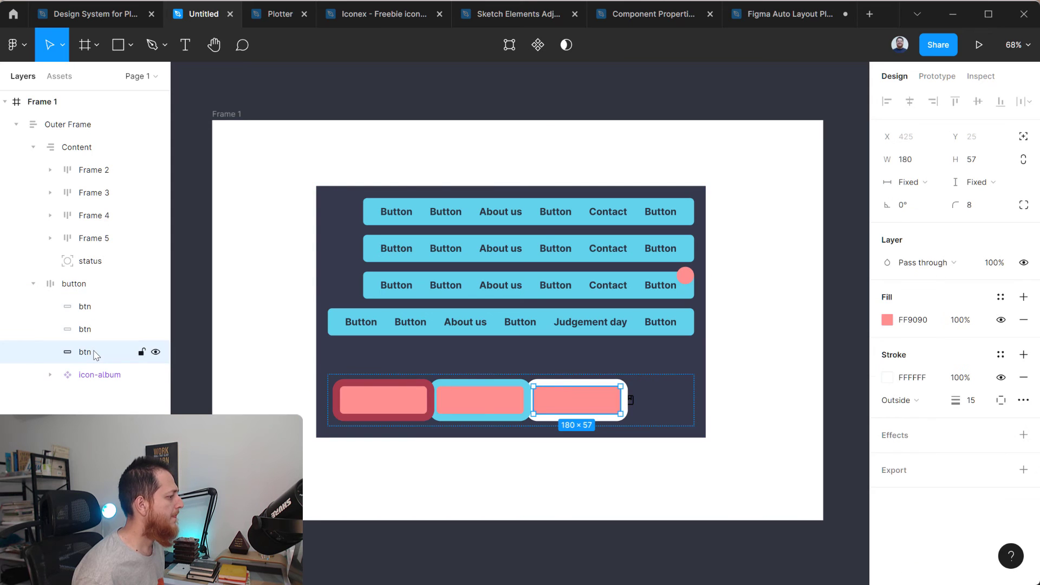
left_click(98, 376, "shift")
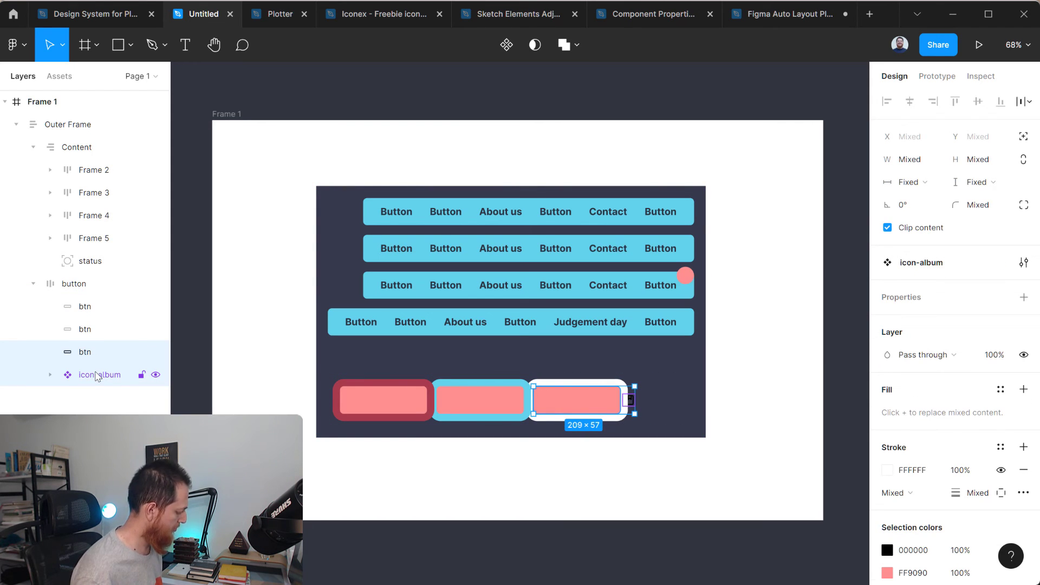
key("ctrl+g")
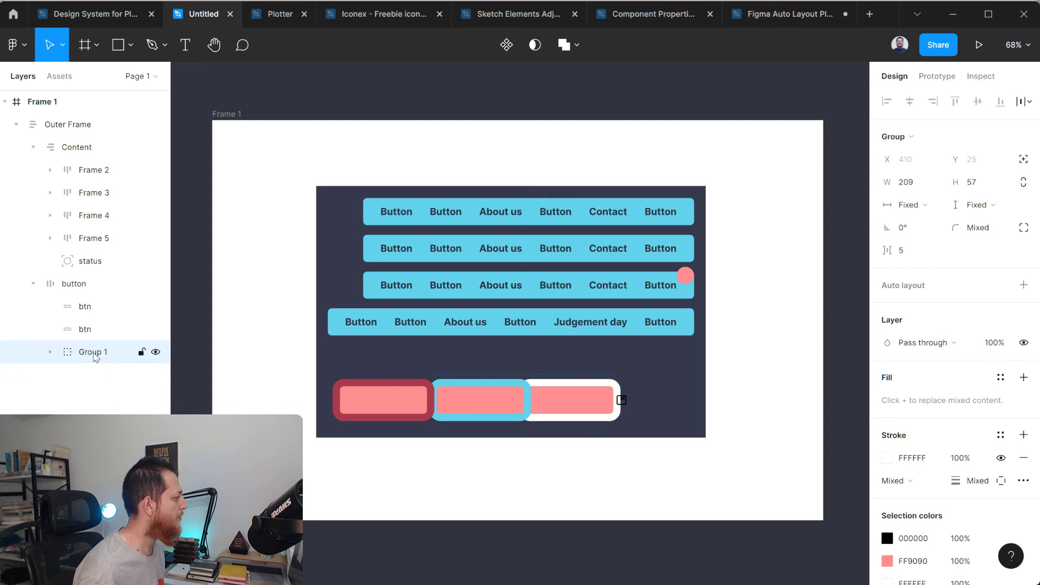
double_click(93, 353)
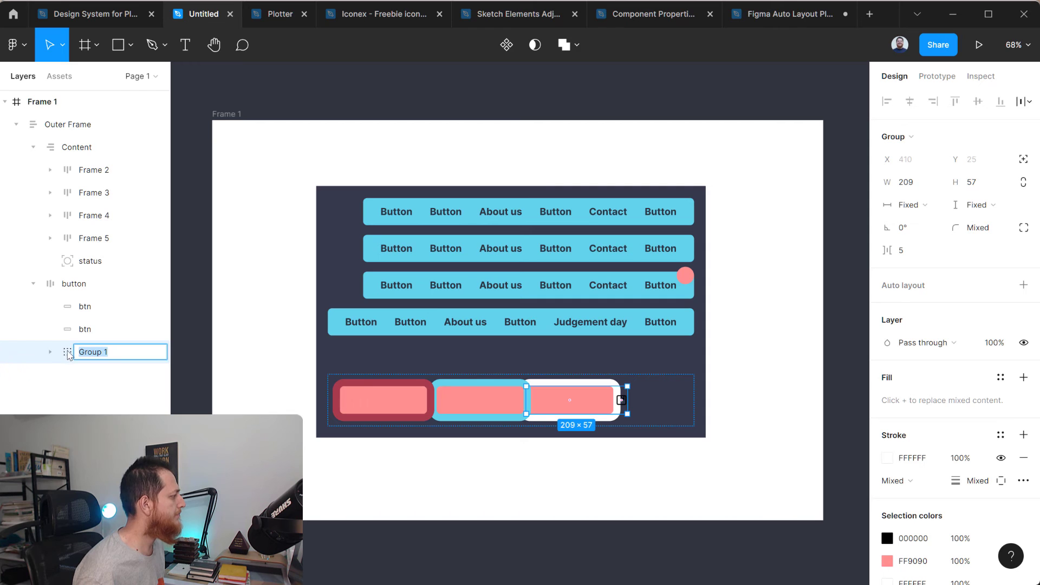
key("Return")
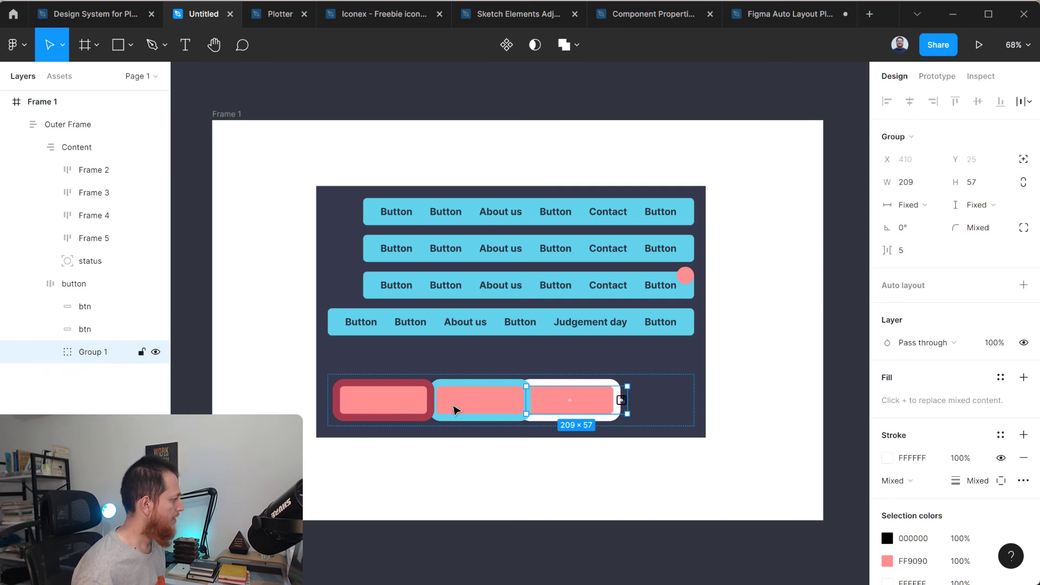
- Add the text "Let's Start" over the last btn rectangle inside Group 1
left_click(54, 353)
key("t")
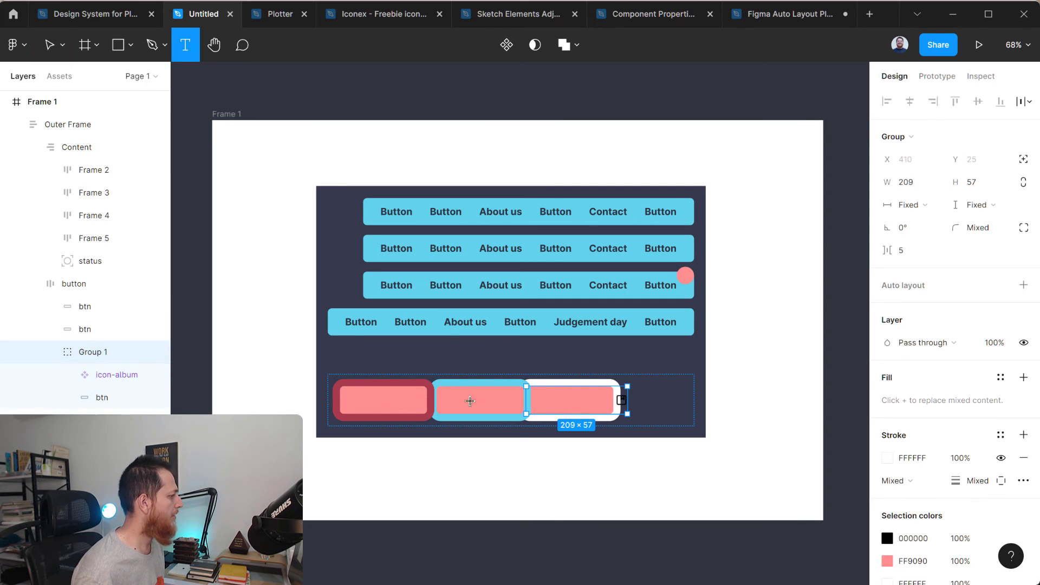
left_click(562, 402)
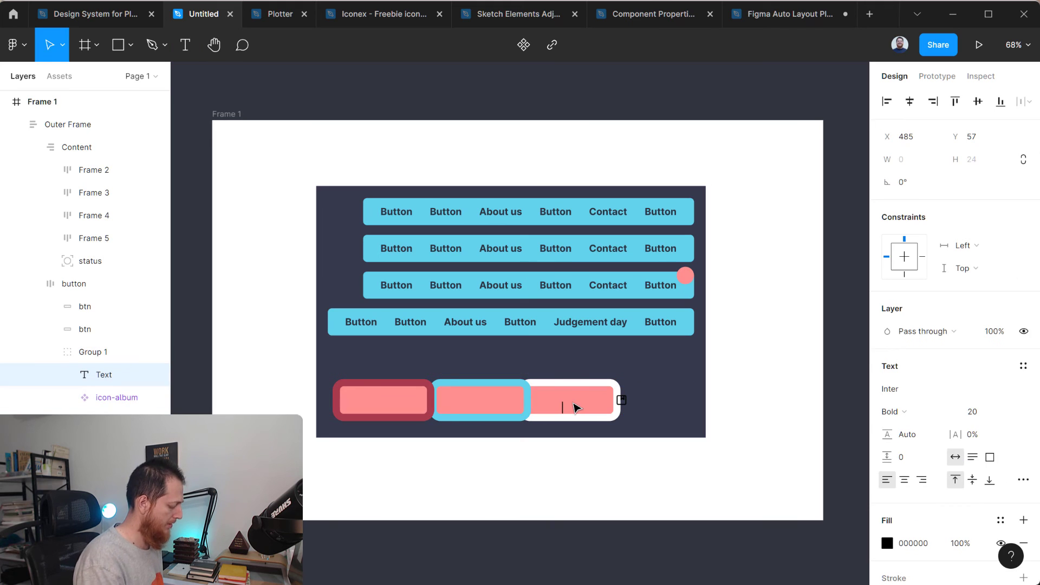
type("Le")
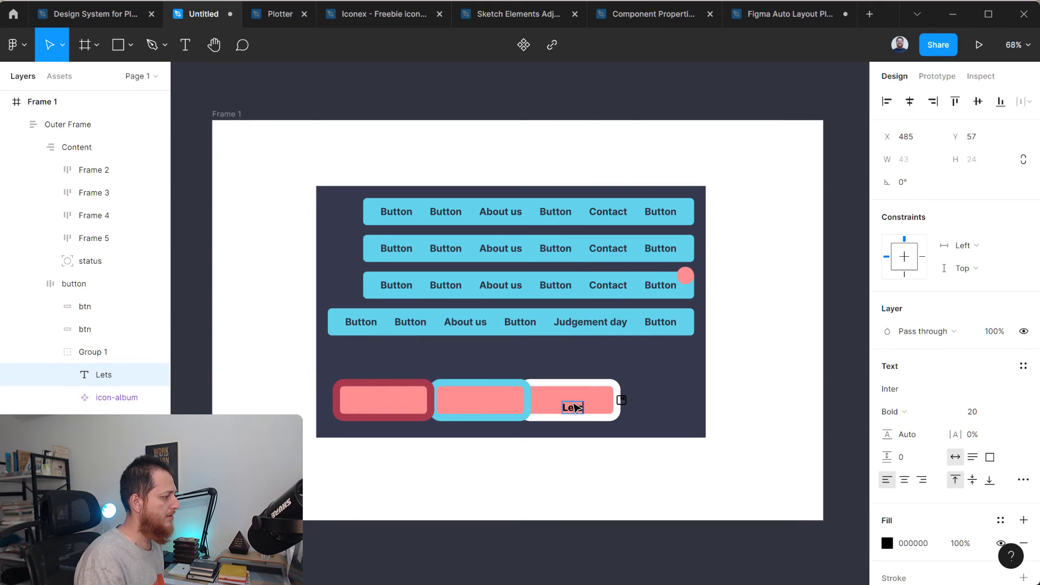
type("t'")
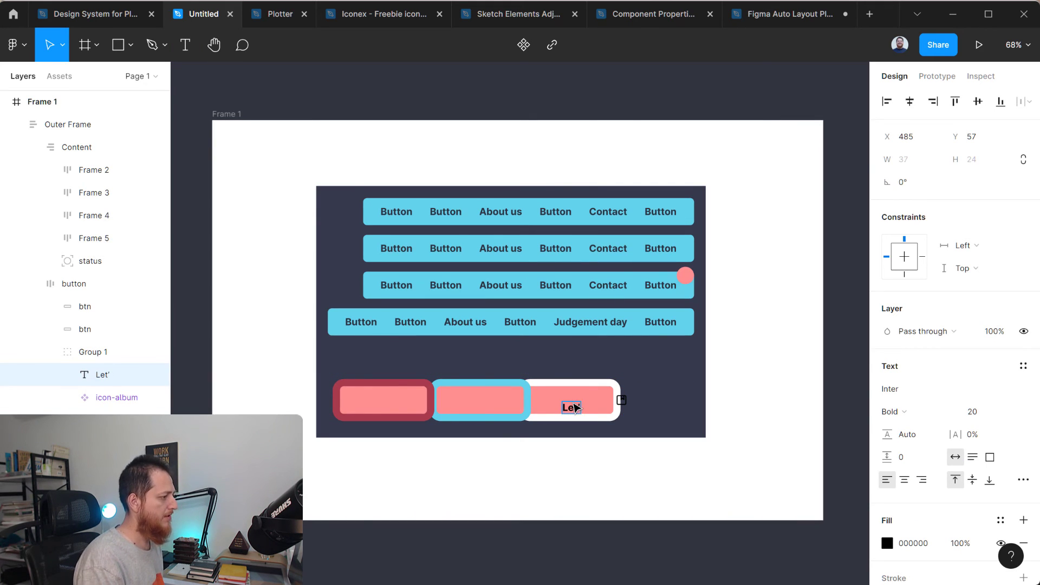
type("s Start")
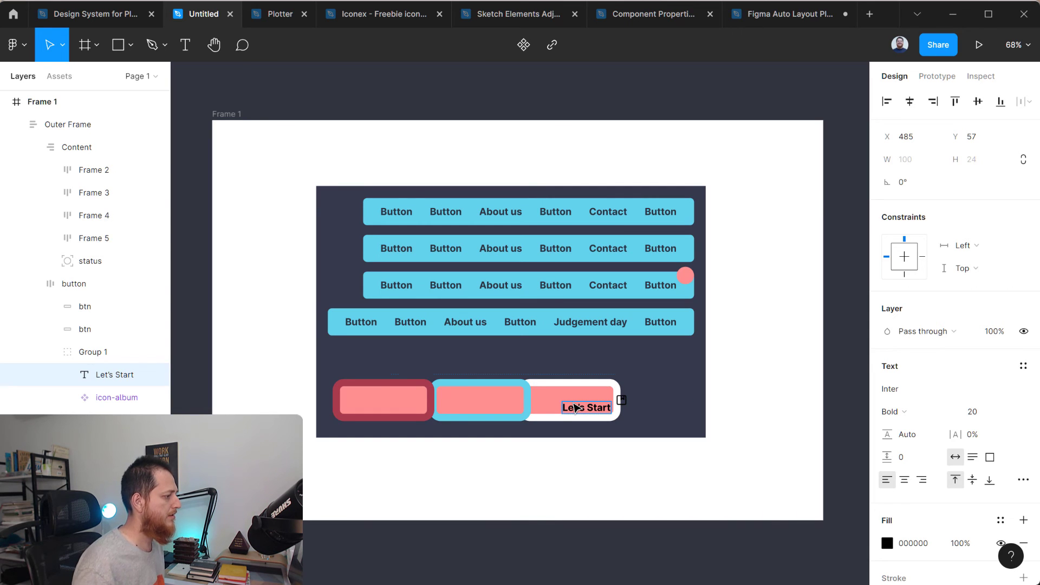
key("Escape")
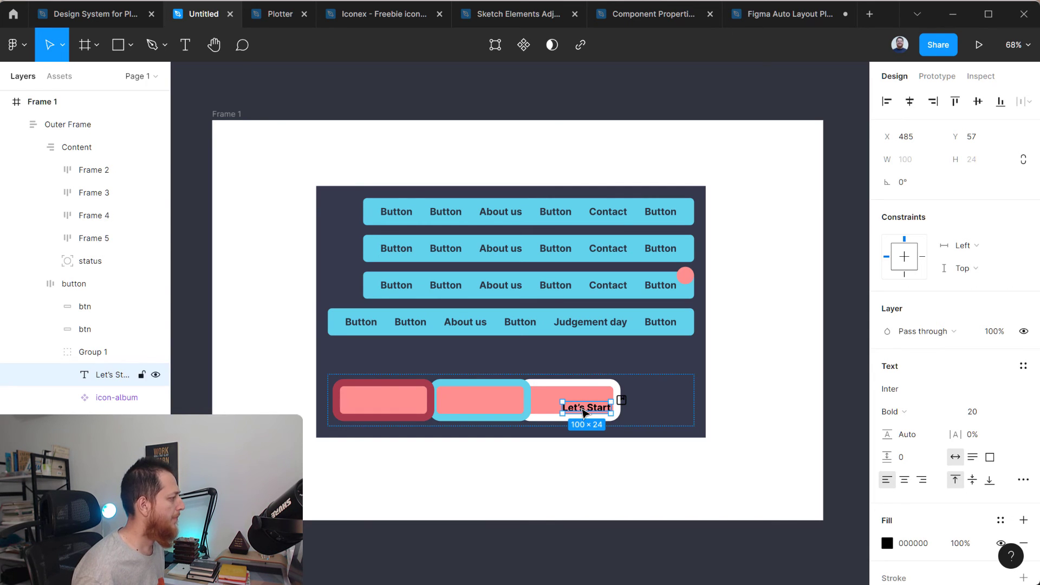
- Center the Let's Start text and the icon-album component horizontally and vertically within Group 1
left_click(113, 402, "shift")
left_click(103, 417)
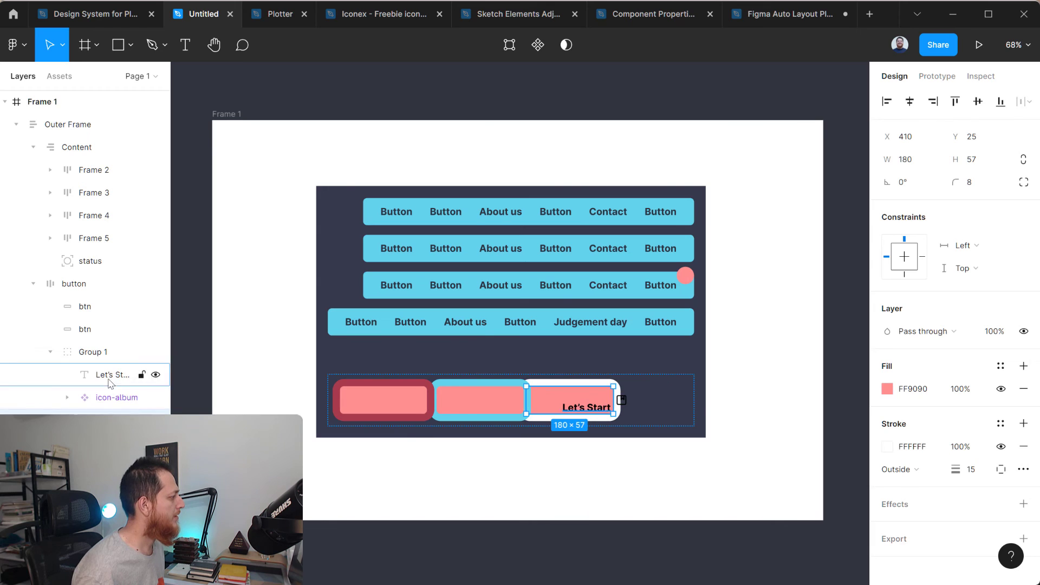
left_click(125, 375)
left_click(122, 398, "shift")
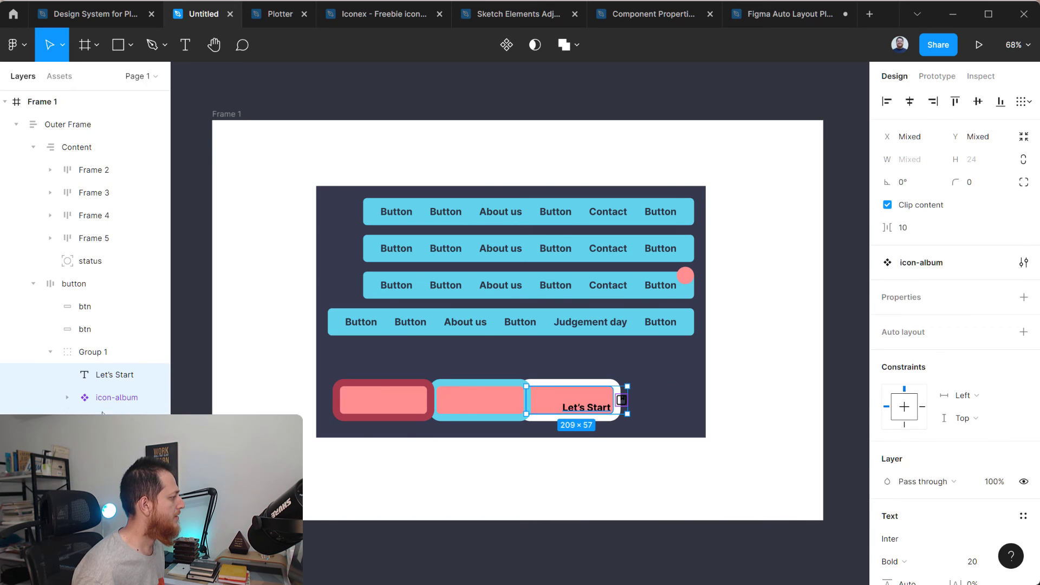
left_click(909, 101)
left_click(978, 102)
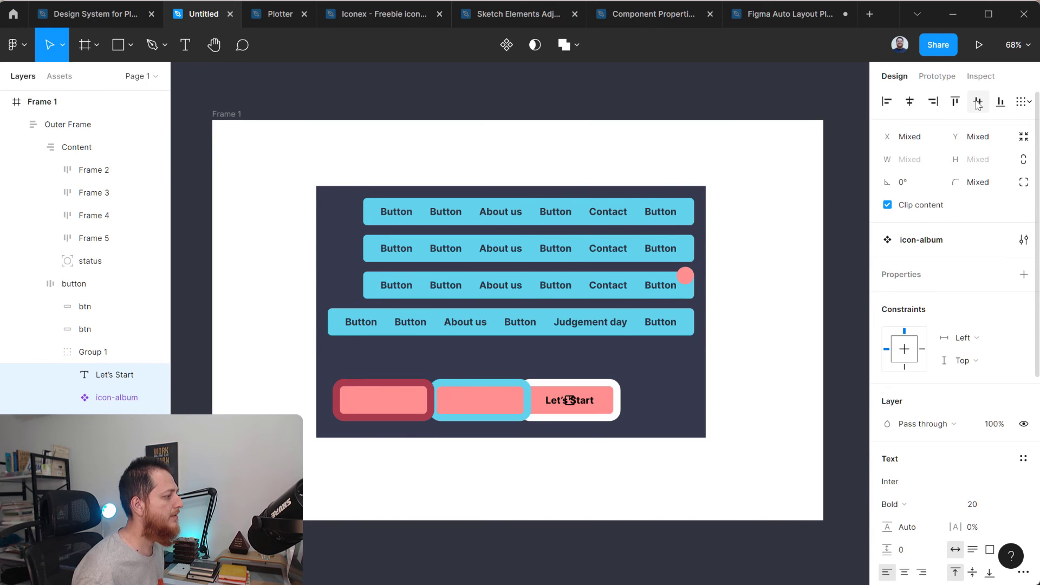
- Move the icon-album component 80 px to the right so it sits beside the Let's Start text
left_click(101, 375)
left_click(107, 400)
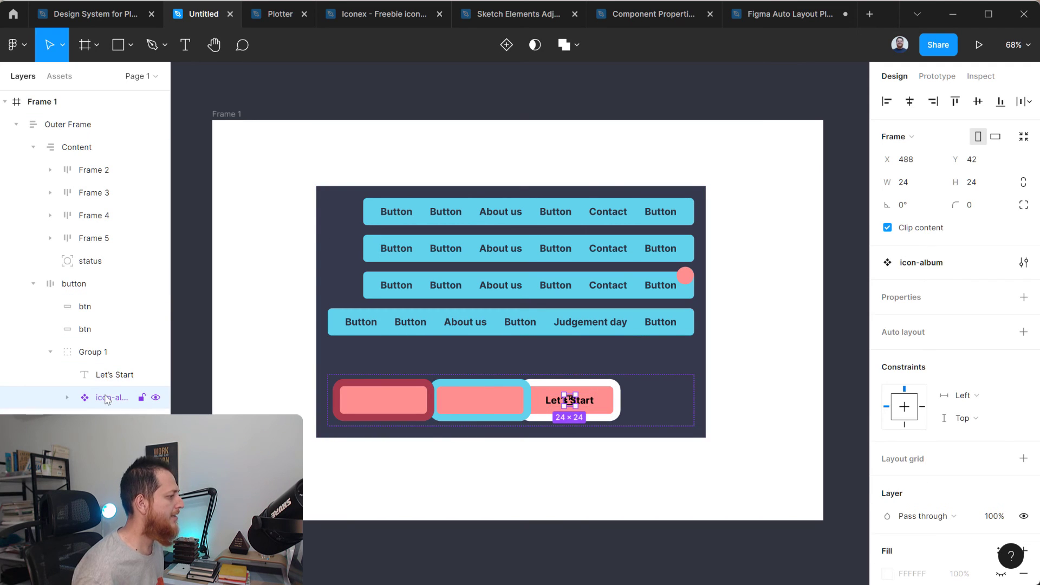
key("shift+Right")
key("shift+Right")
key("shift+Right")
key("shift+Right")
key("shift+Right")
key("shift+Right")
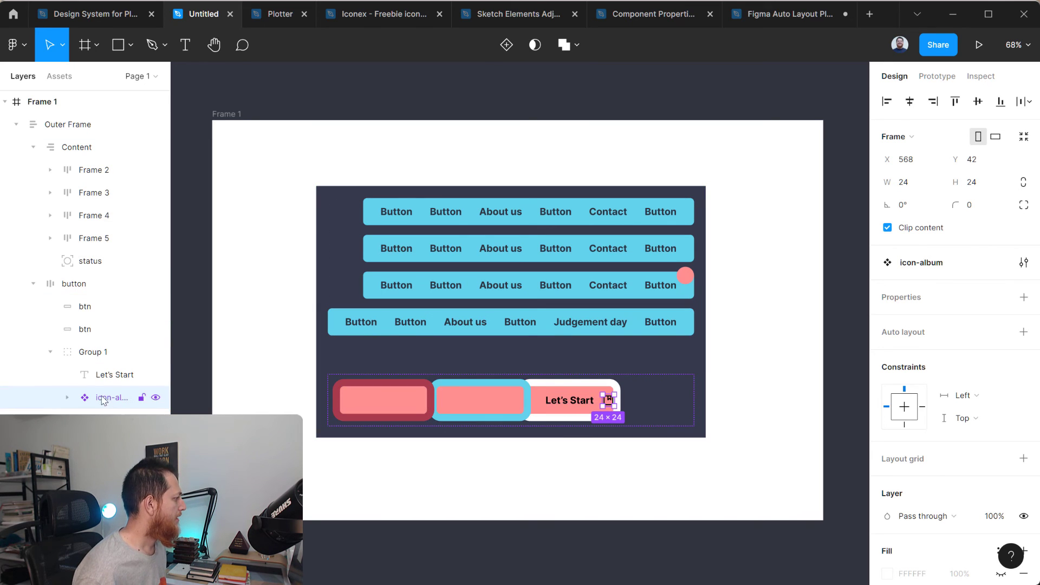
- Move icon-album and Let's Start out of Group 1 into the button frame, and delete Group 1 with its rectangle
left_click_drag(106, 398, 85, 347)
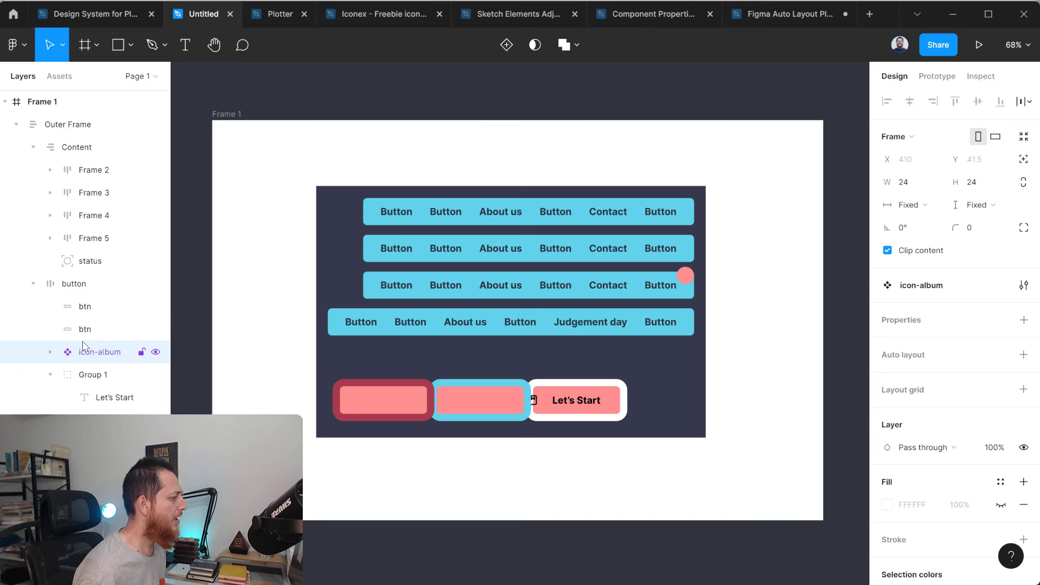
left_click(99, 391)
left_click(98, 380)
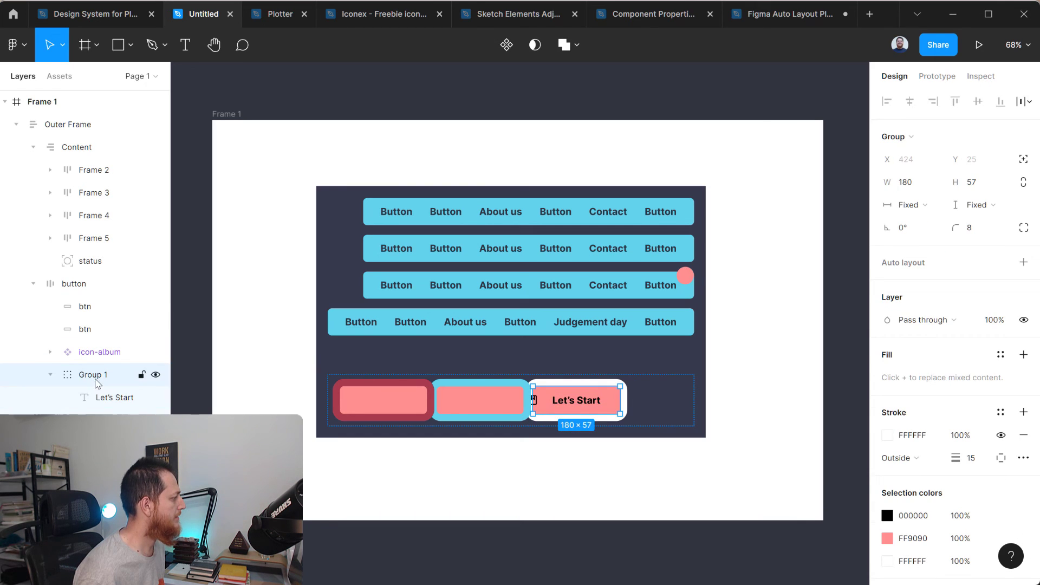
left_click_drag(103, 398, 93, 369)
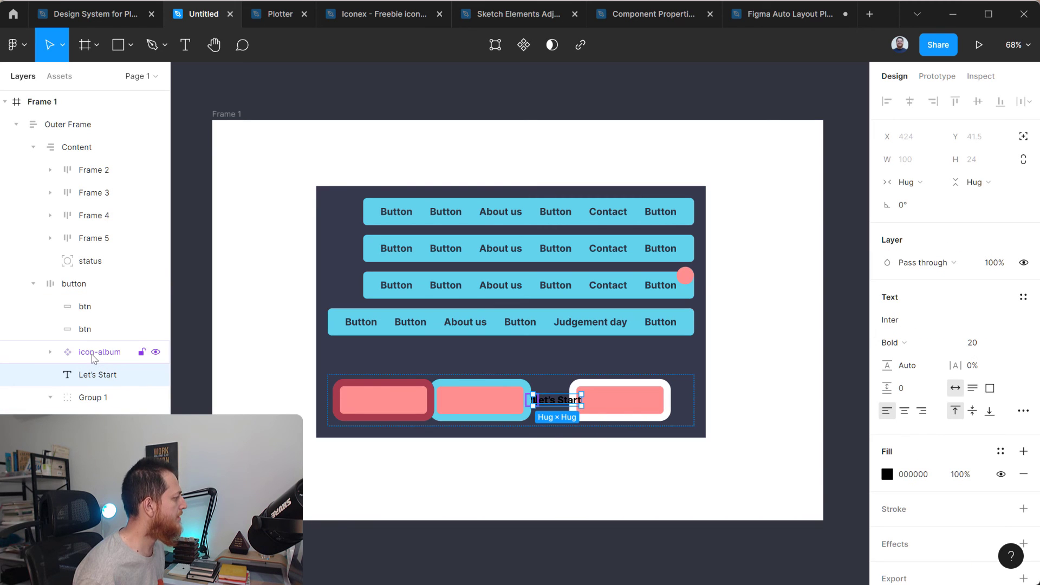
left_click(96, 398)
key("Delete")
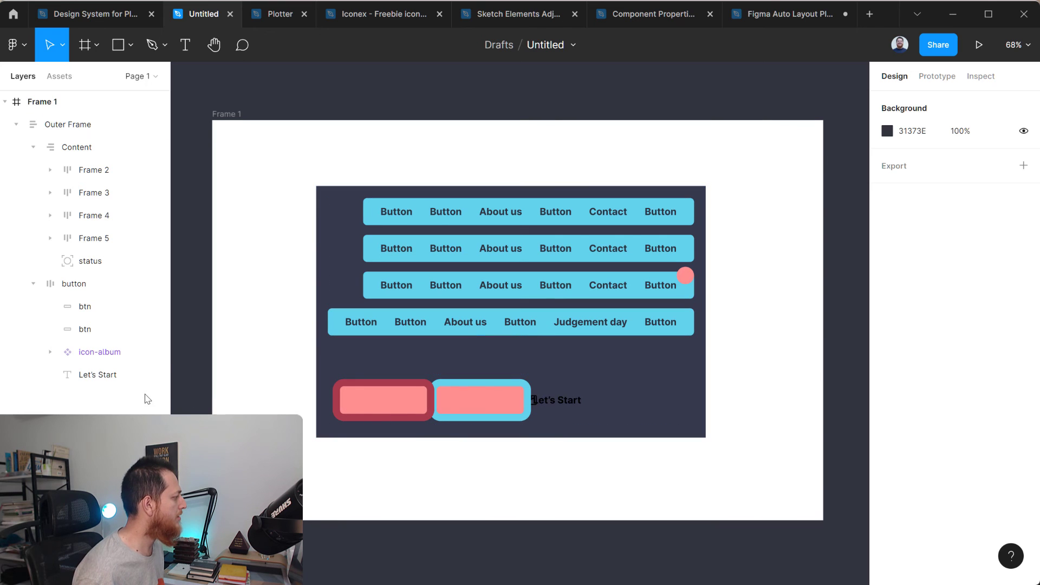
- Set the button frame's auto layout spacing between items to 4
left_click(103, 352)
left_click(100, 374, "shift")
left_click(73, 284)
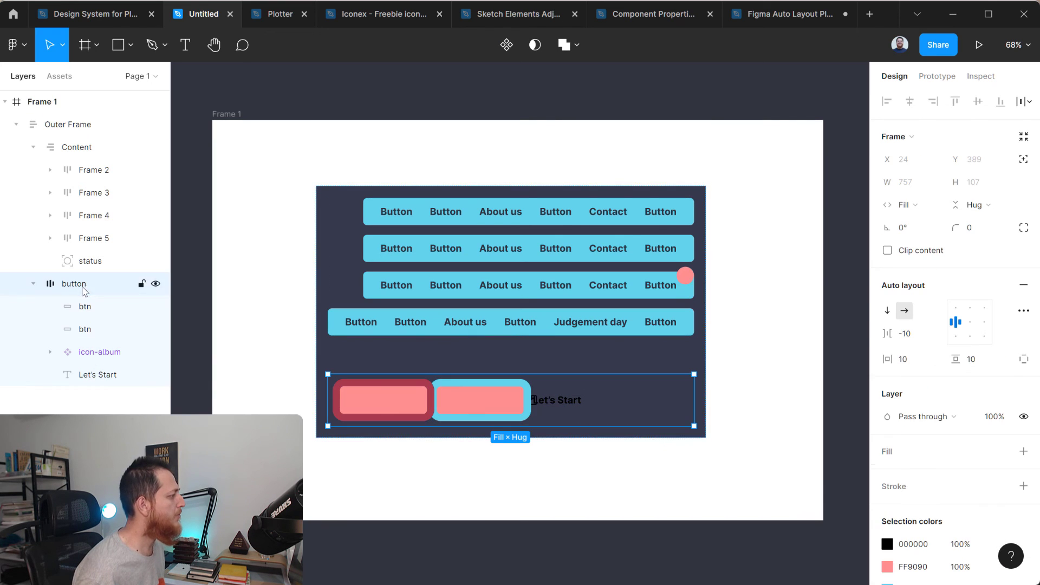
left_click(906, 333)
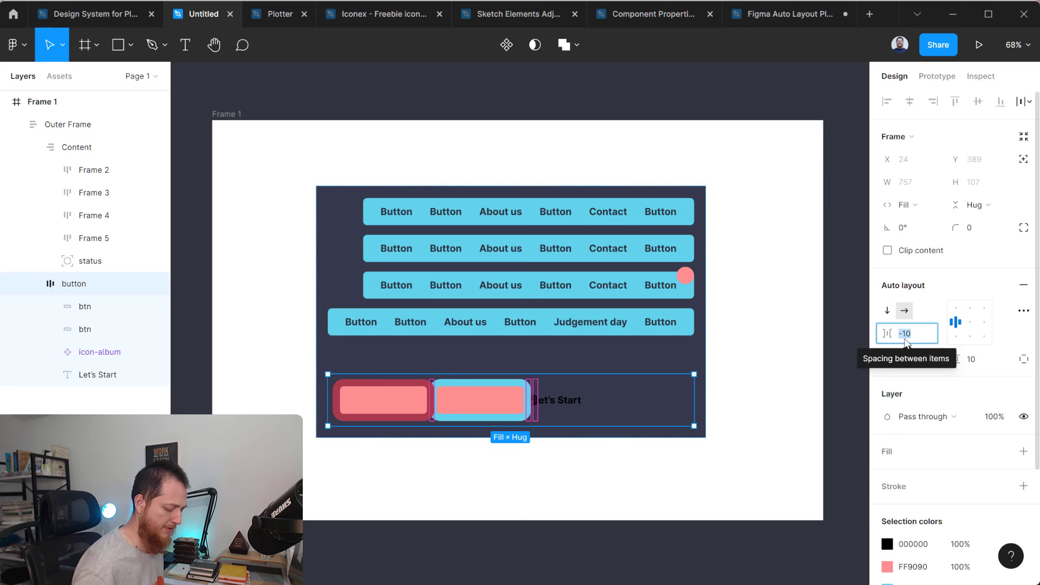
type("4")
key("Return")
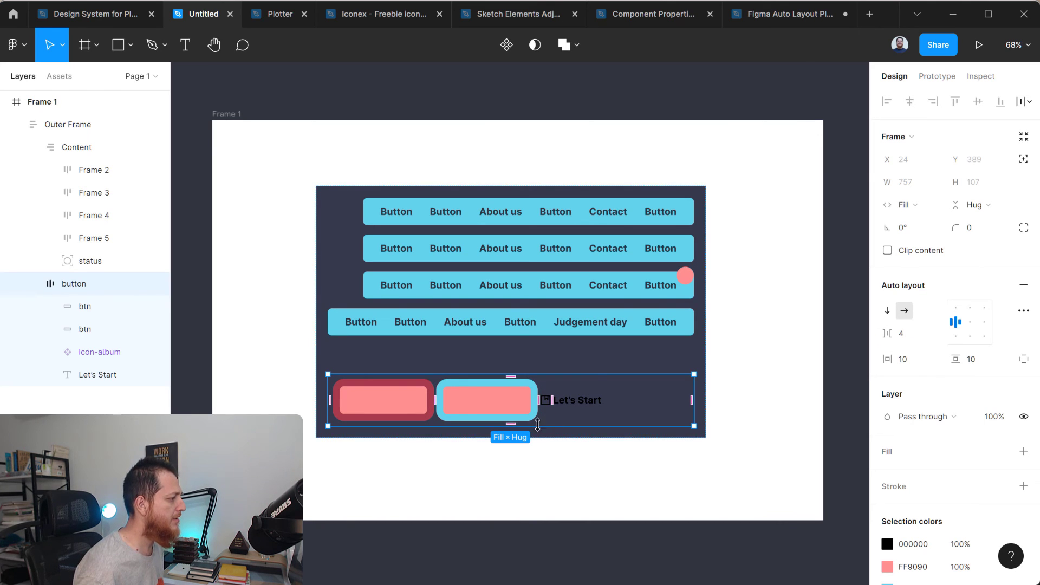
- Set the font size of the Let's Start text to 16
left_click(577, 401)
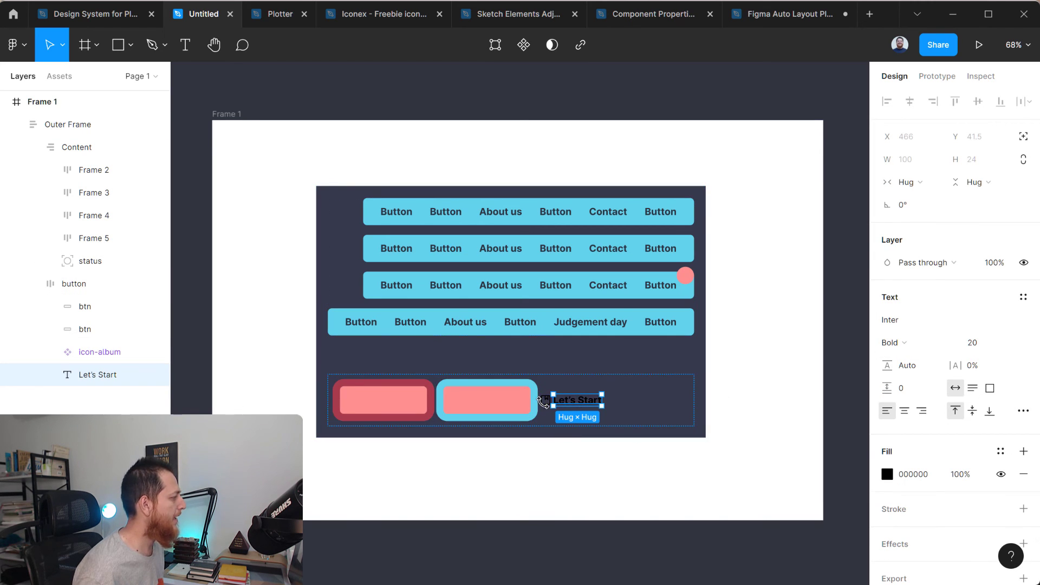
left_click(105, 358, "shift")
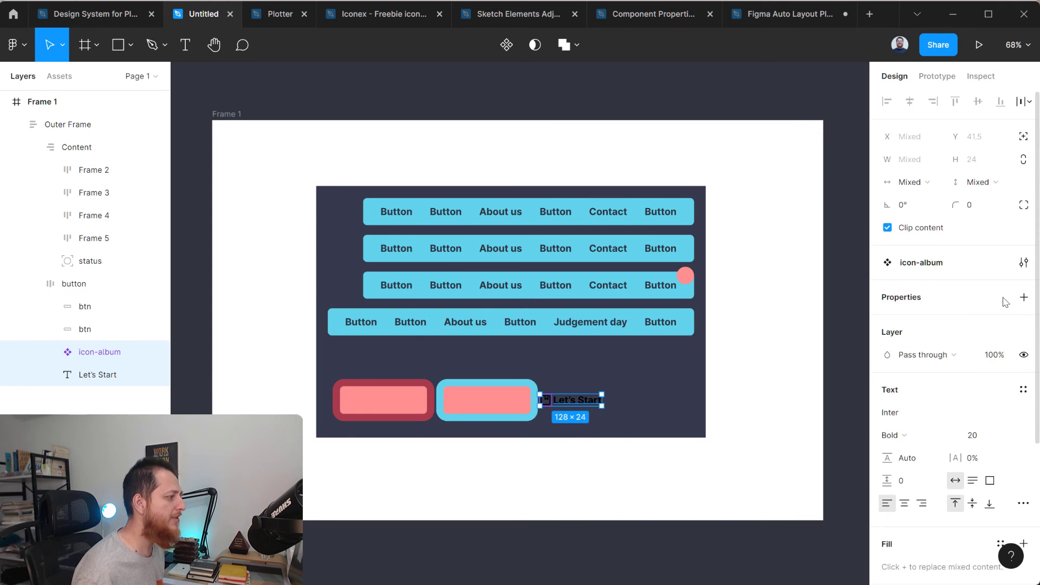
left_click(561, 402)
double_click(565, 403)
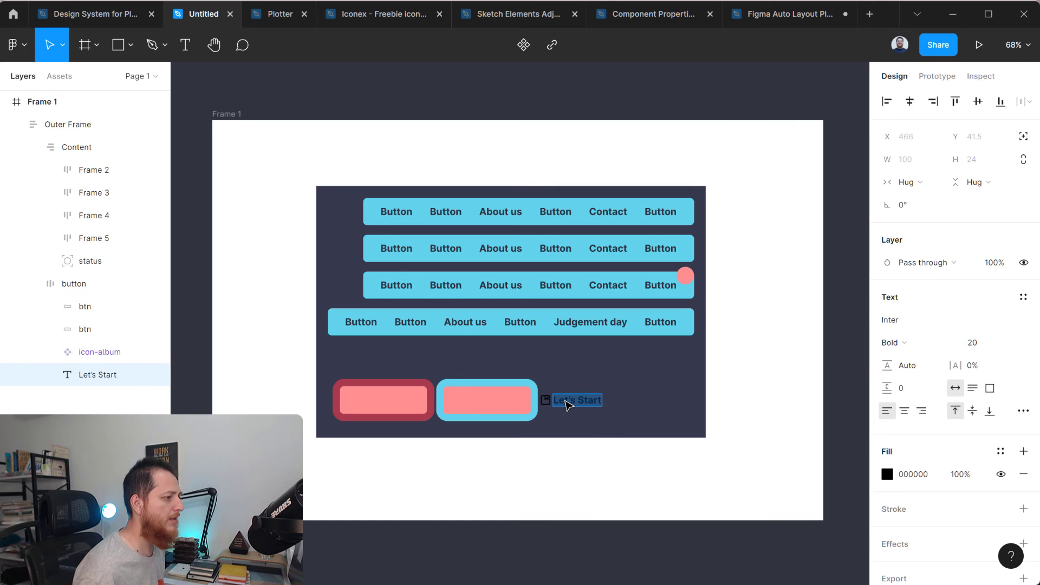
left_click(974, 343)
type("16")
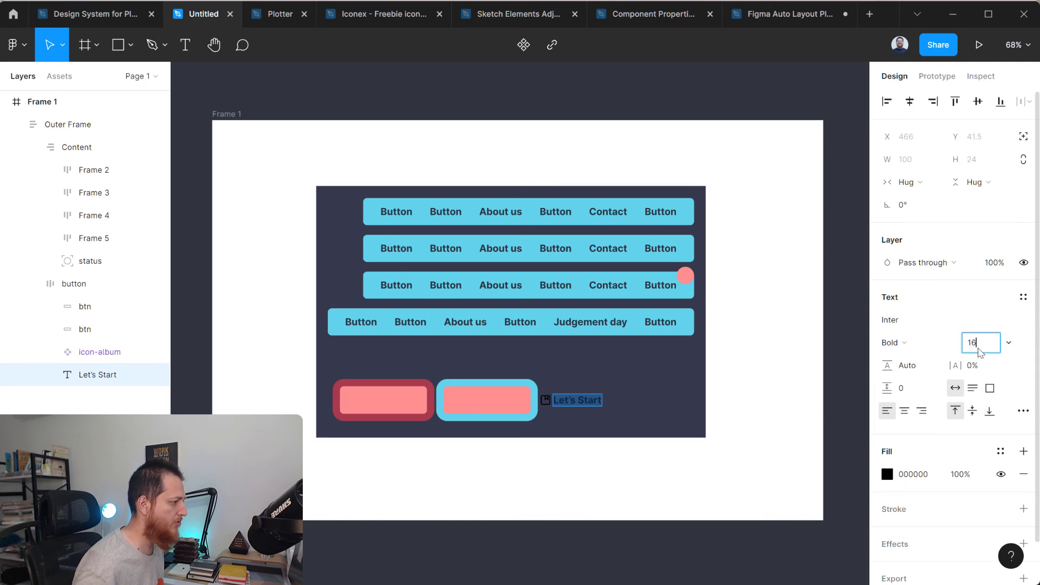
key("Return")
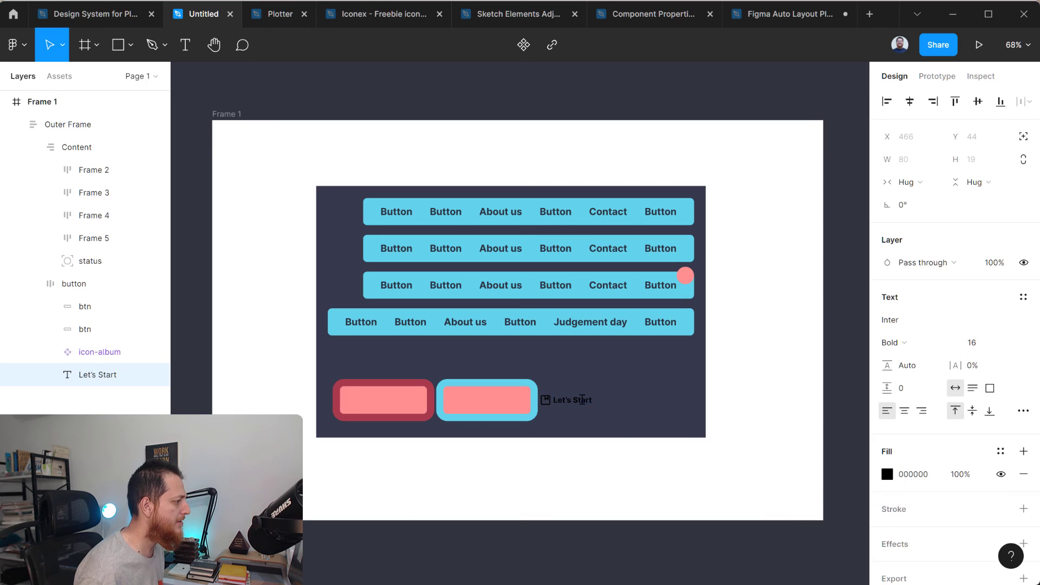
double_click(579, 399)
key("Escape")
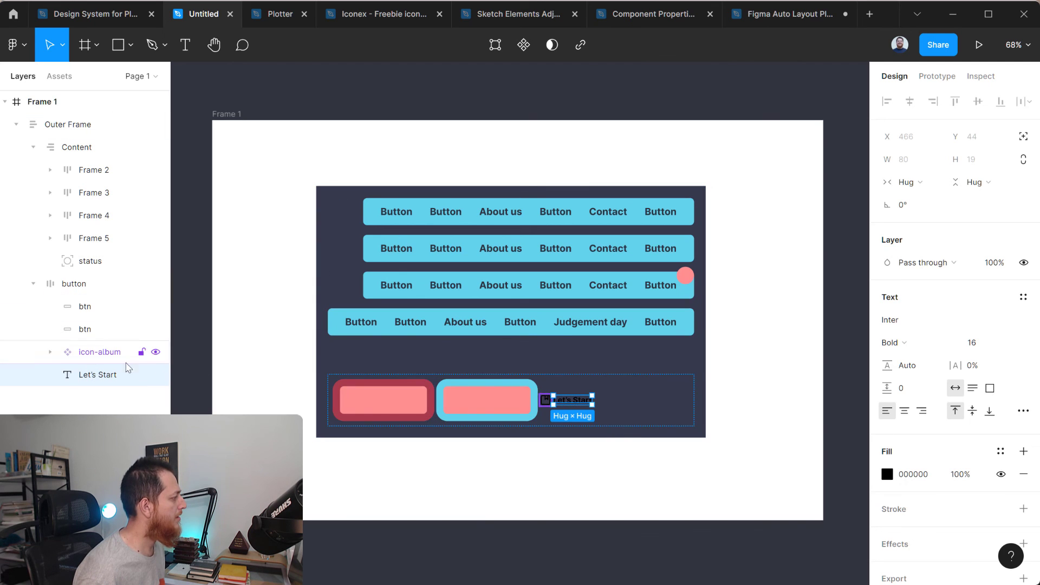
- Recolor both the icon-album component and the Let's Start text to white (FFFFFF)
left_click(96, 353, "shift")
scroll(920, 487, "down", 3)
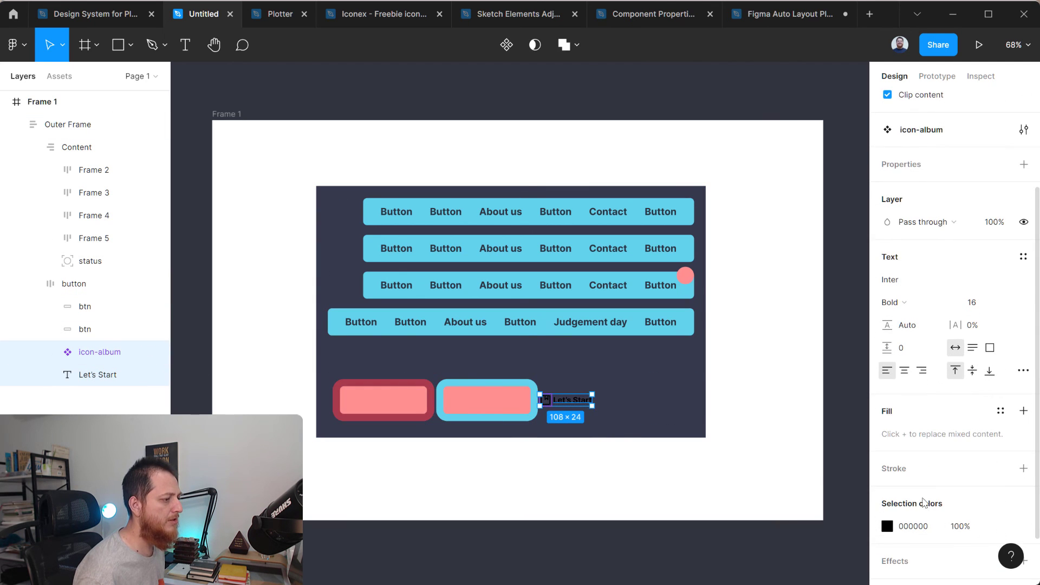
left_click(887, 526)
left_click_drag(738, 327, 690, 230)
left_click(856, 215)
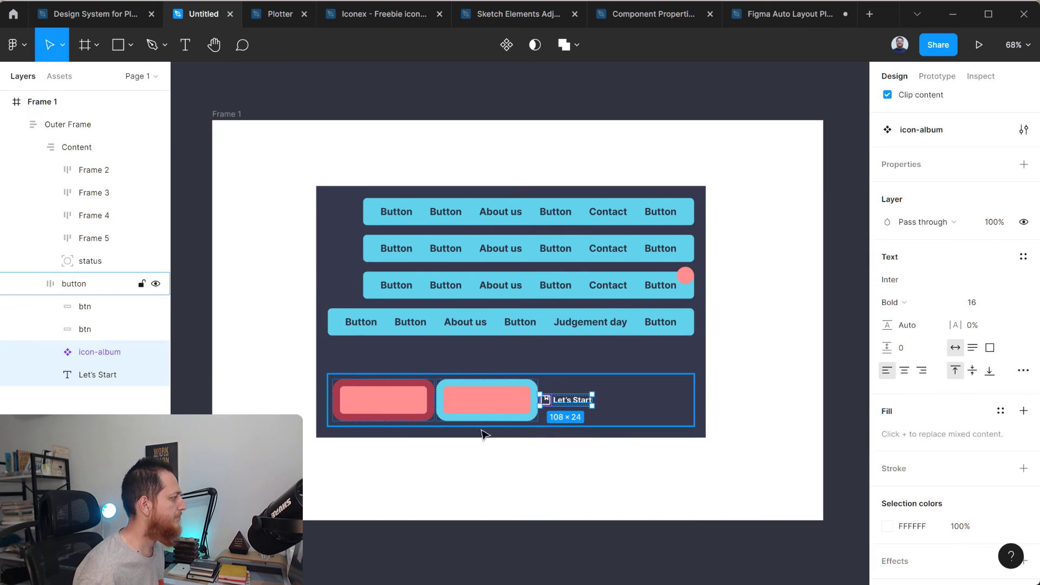
- Set the button frame's auto layout spacing between items to 32 and deselect it
left_click(84, 287)
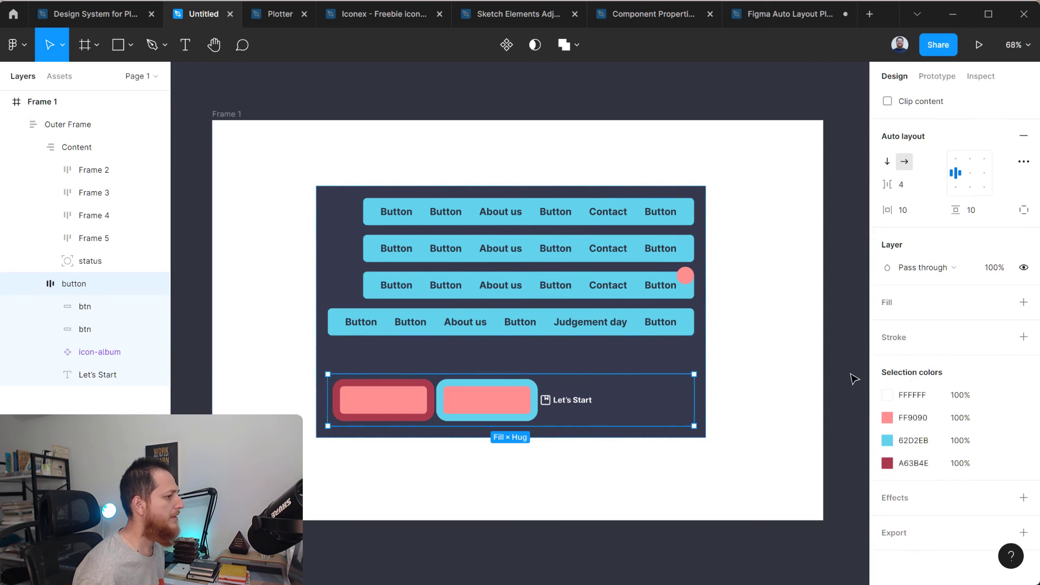
left_click(904, 185)
type("32")
key("Return")
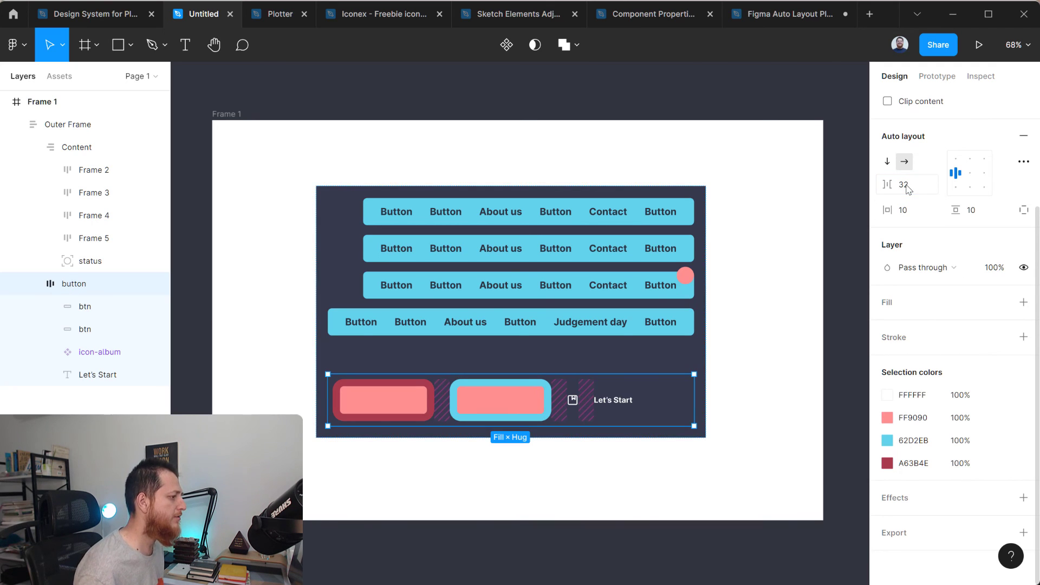
left_click(905, 185)
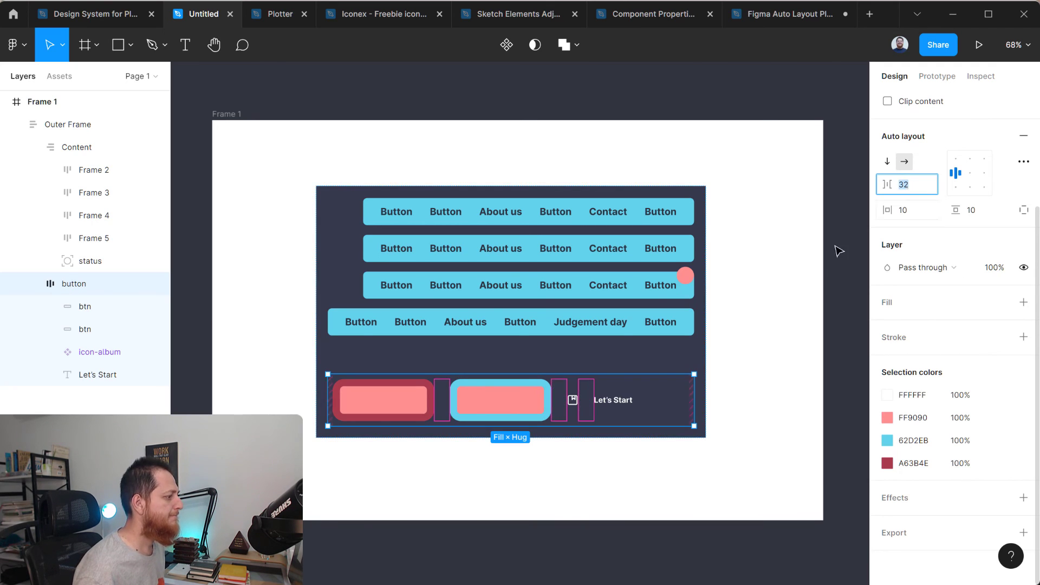
left_click(629, 481)
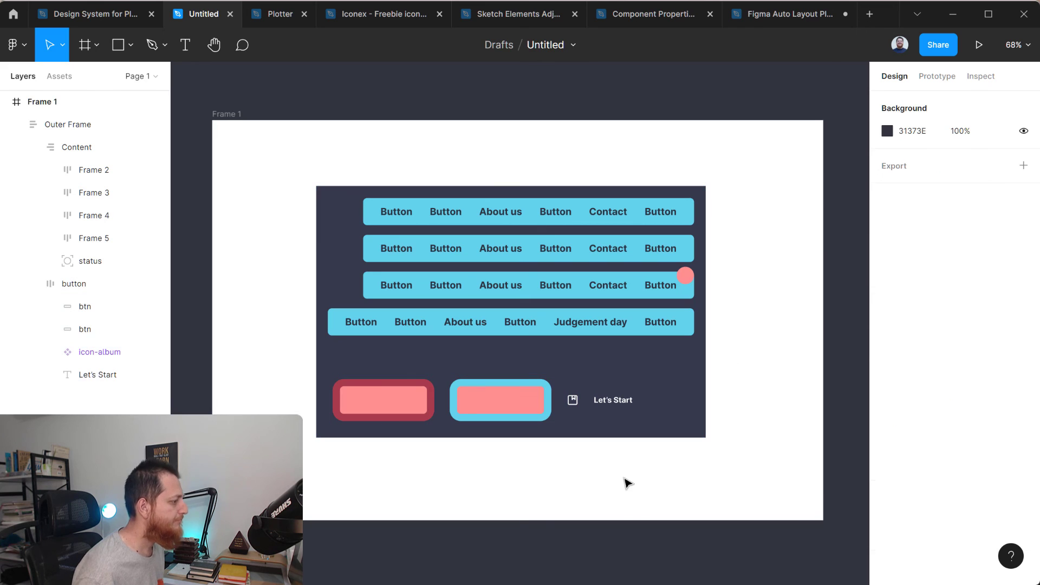
- Toggle text baseline alignment on, off and on again in the button frame's advanced layout settings
left_click(605, 403)
double_click(606, 404)
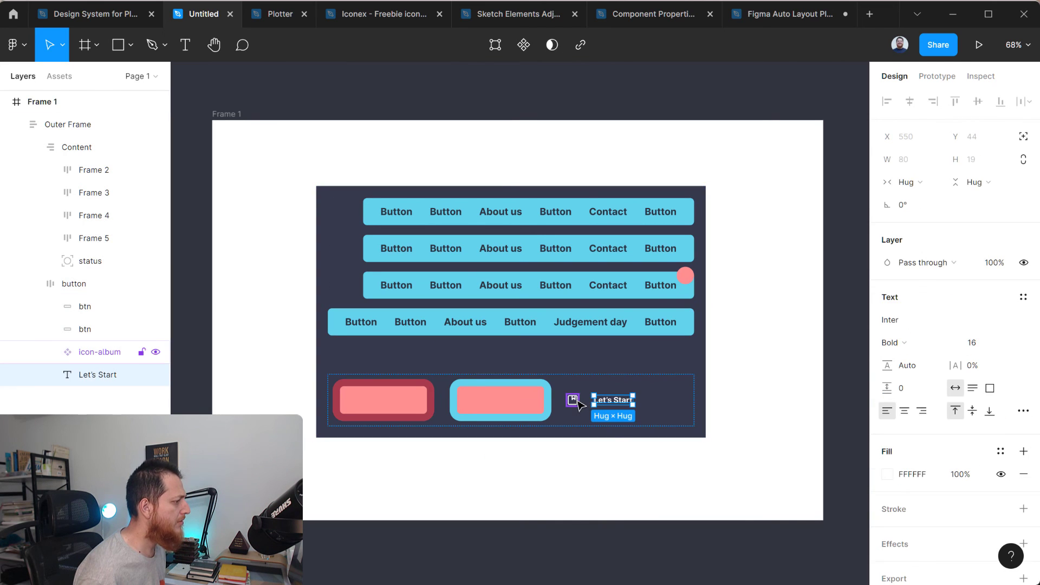
left_click(575, 402, "shift")
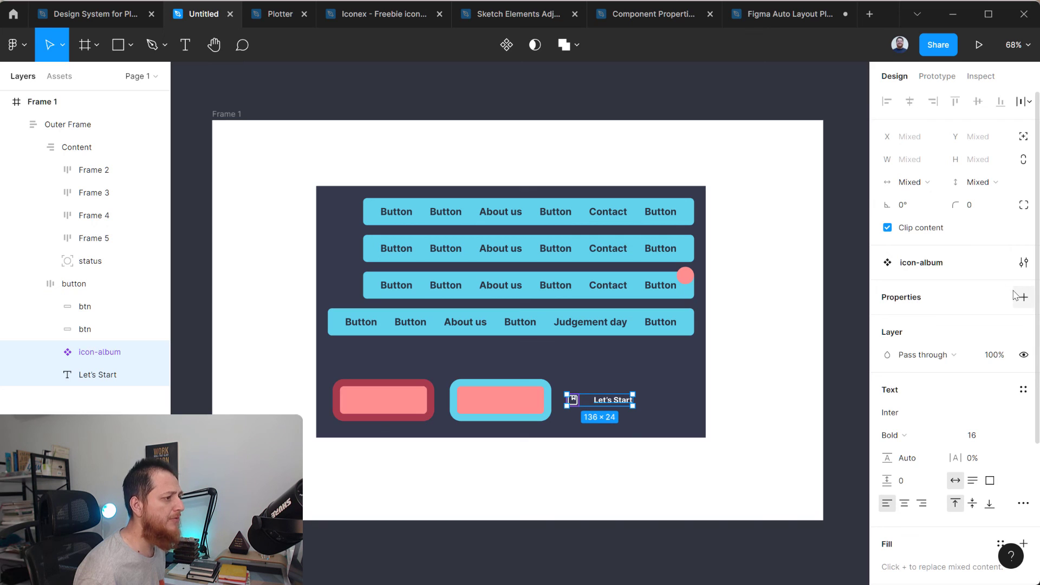
left_click(74, 283)
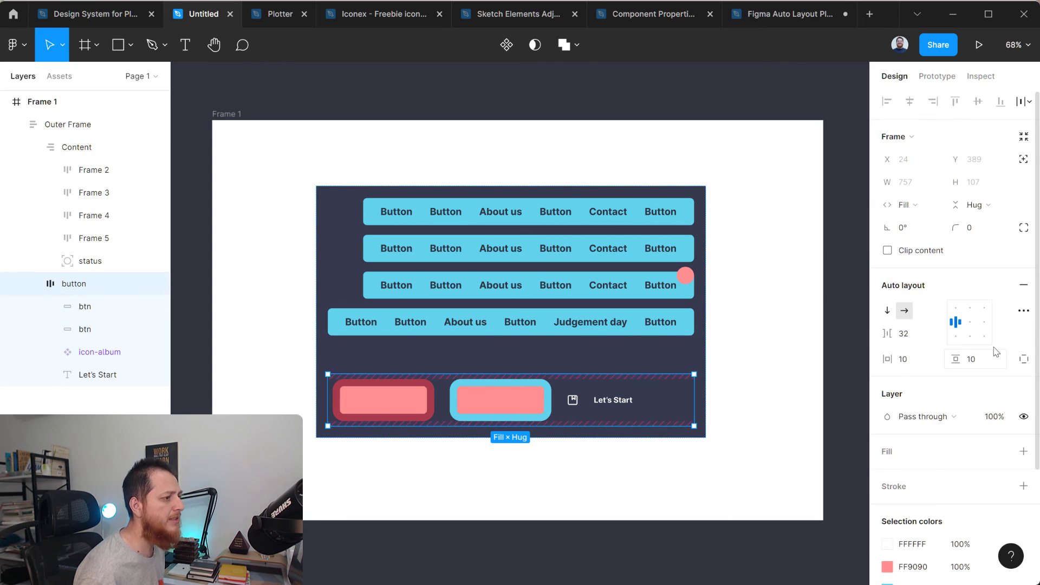
left_click(1023, 313)
mouse_move(850, 480)
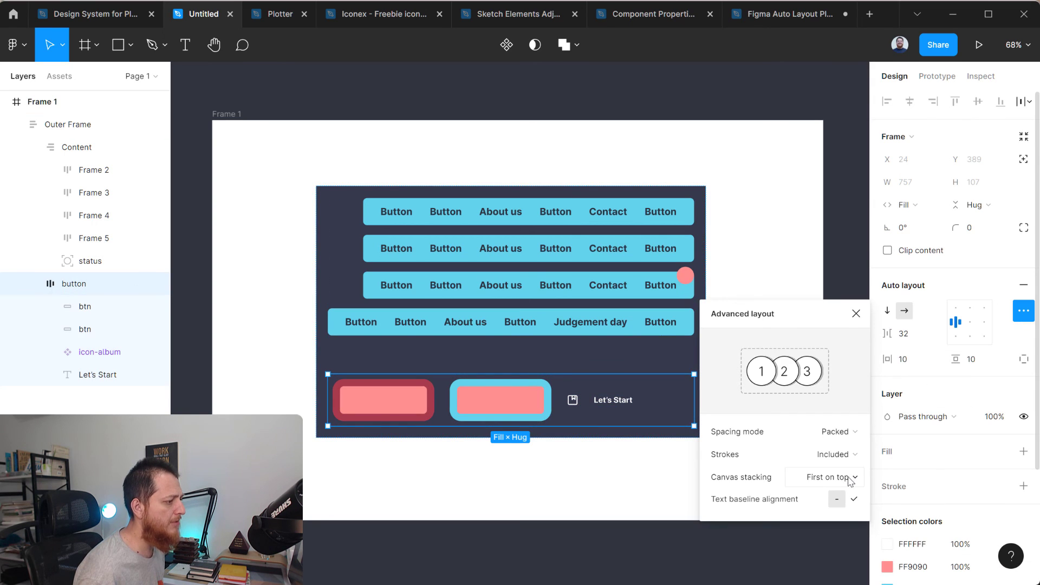
left_click(854, 499)
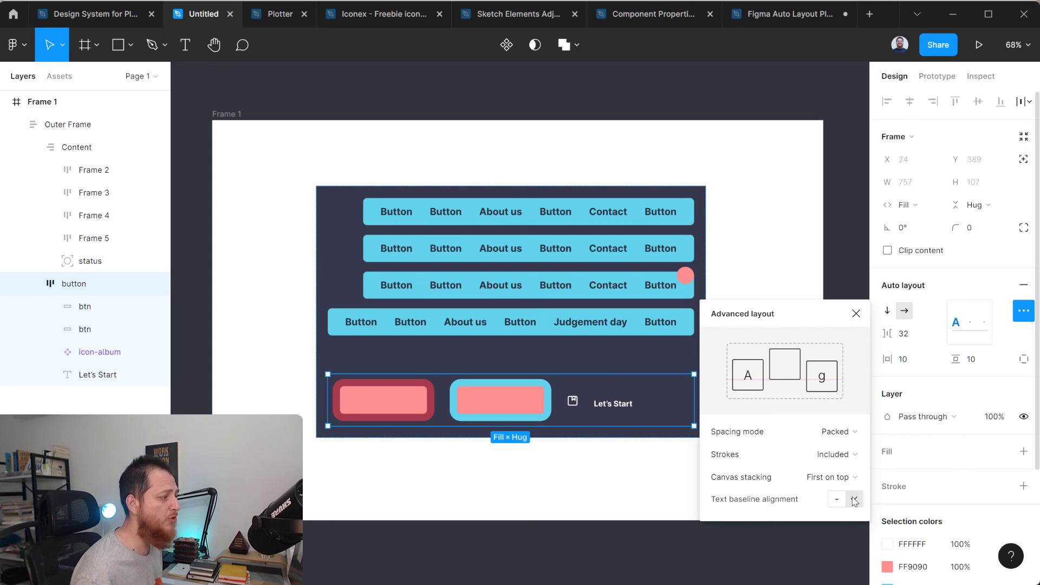
left_click(838, 500)
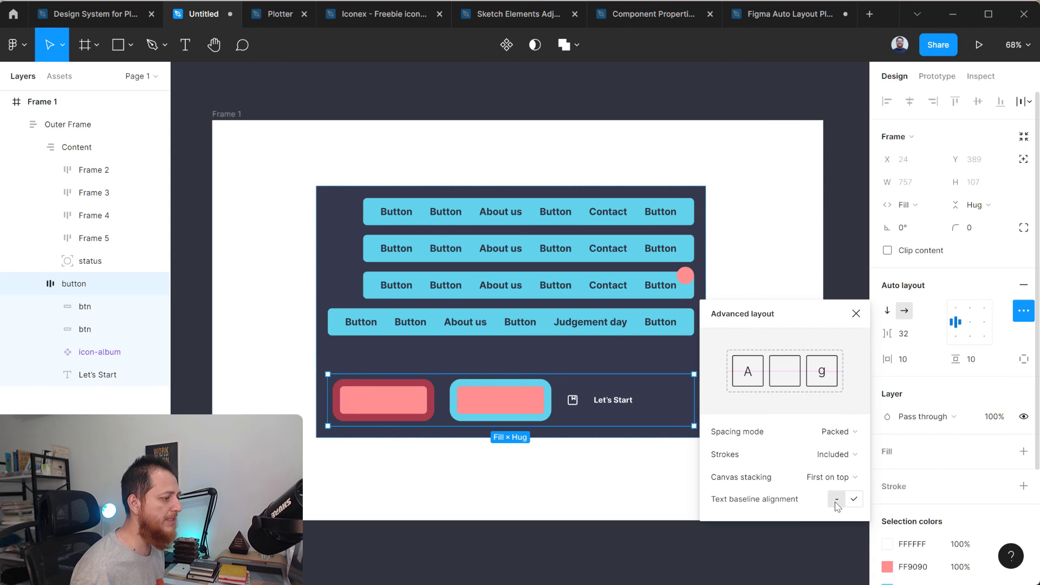
left_click(856, 501)
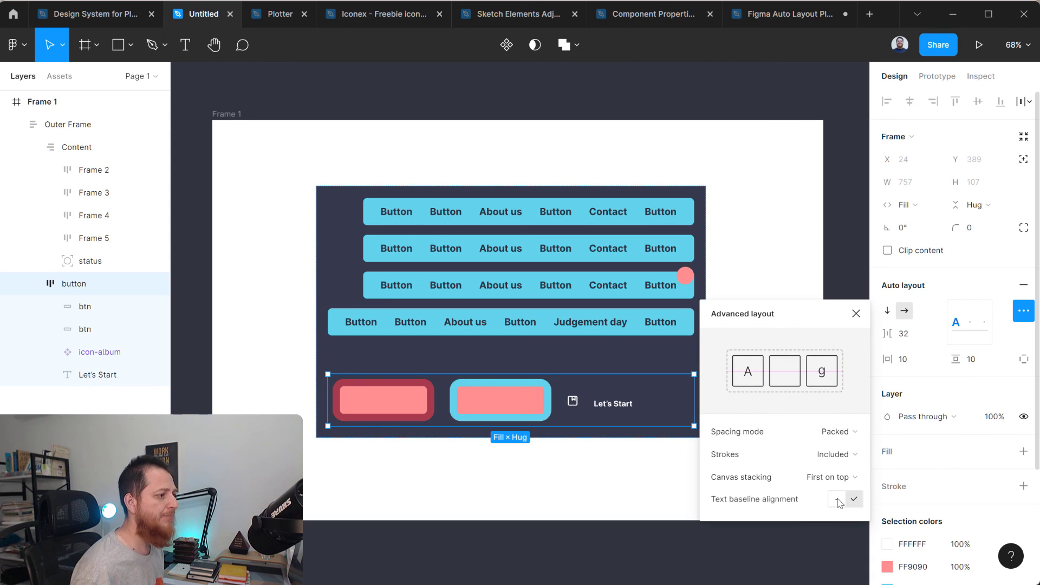
- Try center and right alignment for the button frame's contents, and return them to left alignment
left_click(973, 323)
left_click(983, 323)
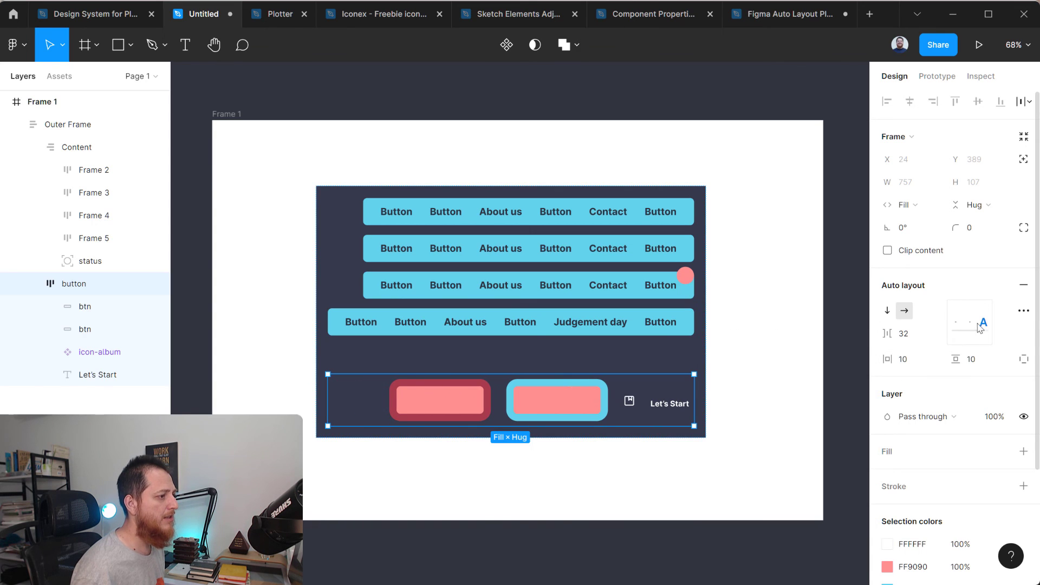
left_click(957, 323)
- Turn off text baseline alignment for the button frame, close its advanced layout settings and deselect the frame
left_click(1023, 311)
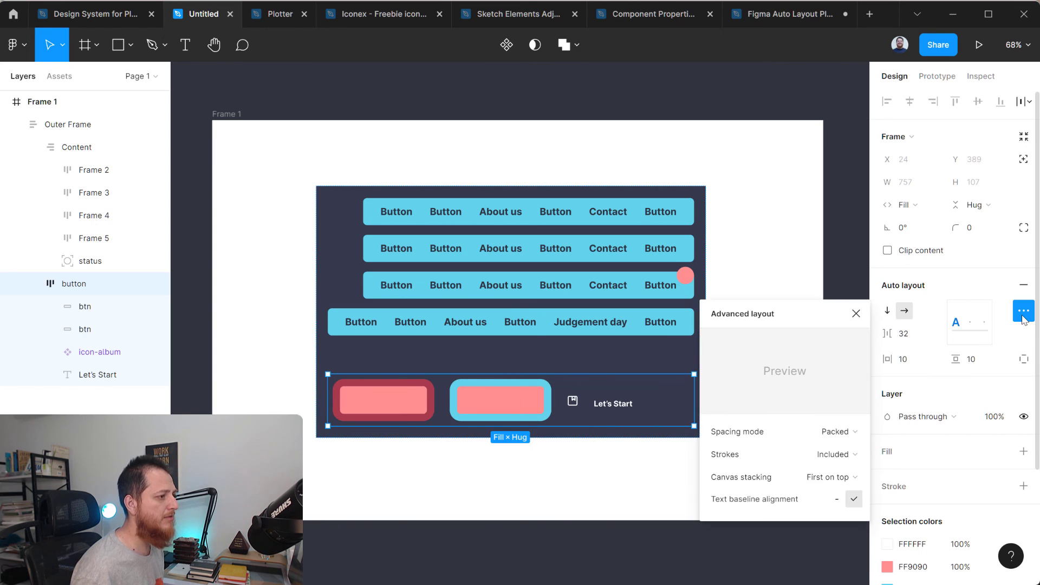
left_click(838, 501)
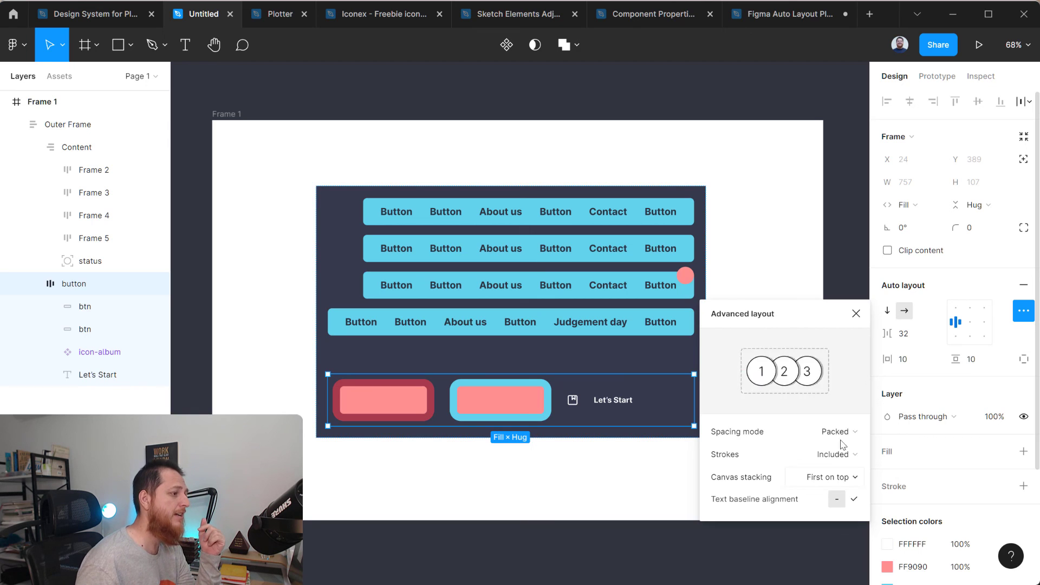
left_click(856, 313)
left_click(790, 308)
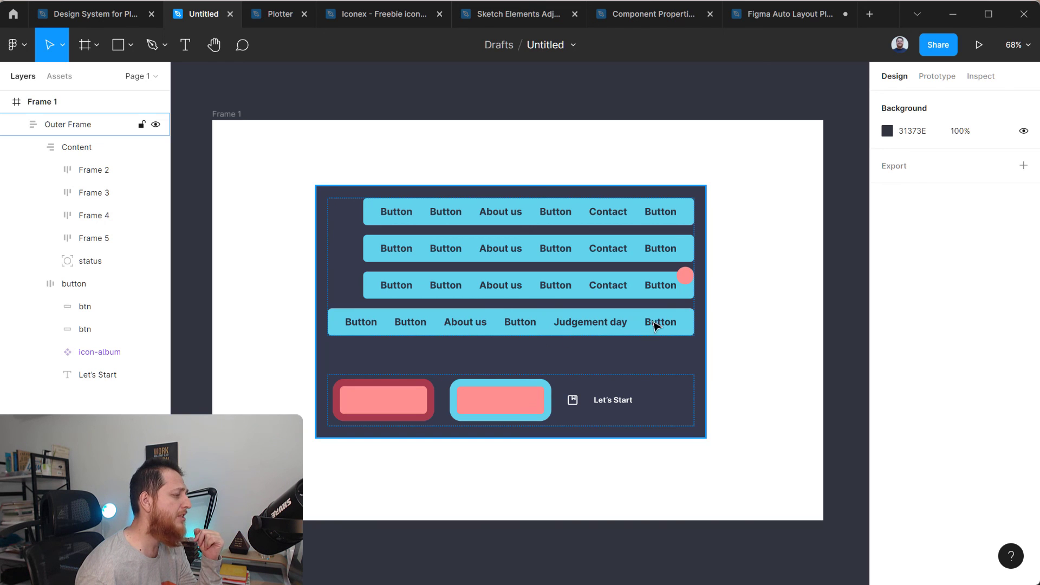
- Select the pink status circle inside the Content frame to examine its absolute position setting
left_click(685, 278)
double_click(685, 278)
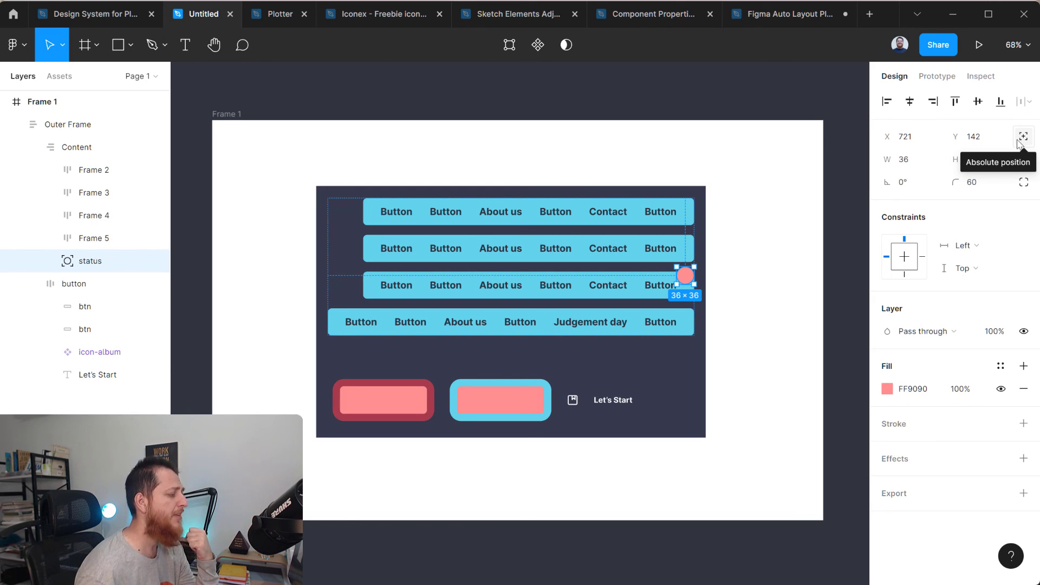
- Examine the button frame's individual padding fields and vertical resizing options, keeping the combined padding view and Hug contents
left_click(617, 400)
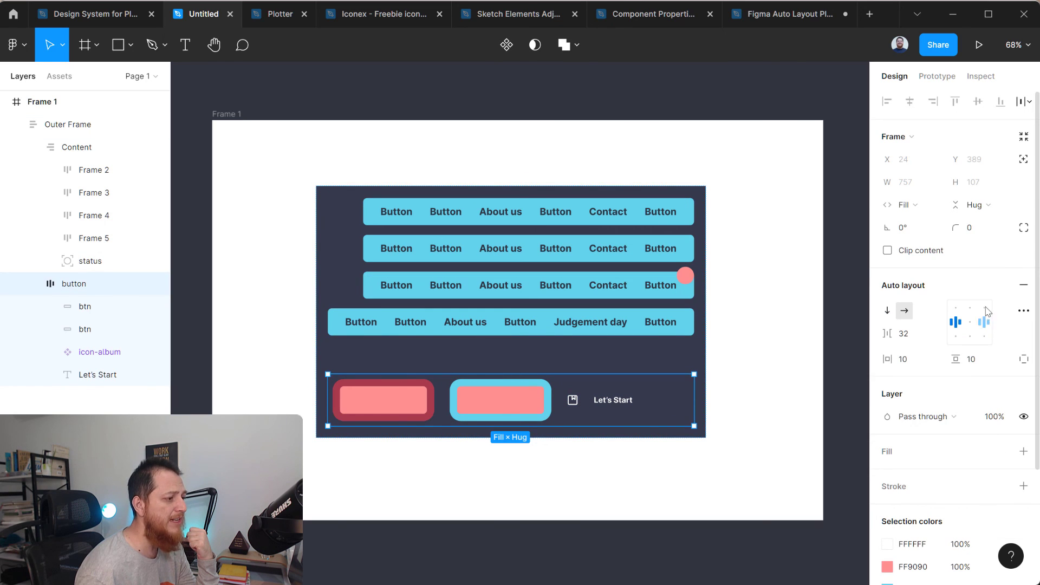
left_click(1023, 359)
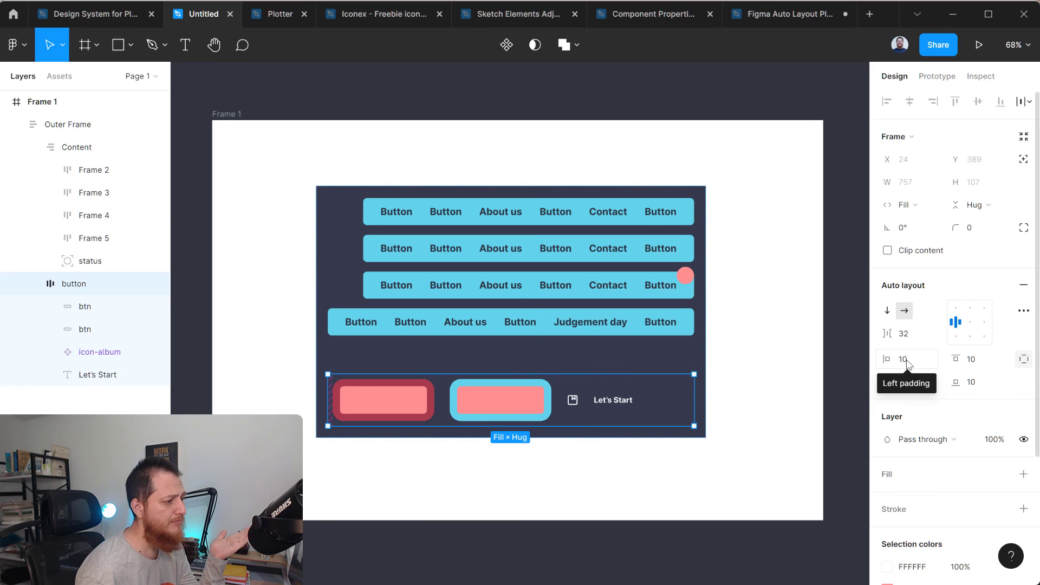
left_click(1023, 359)
left_click(923, 364)
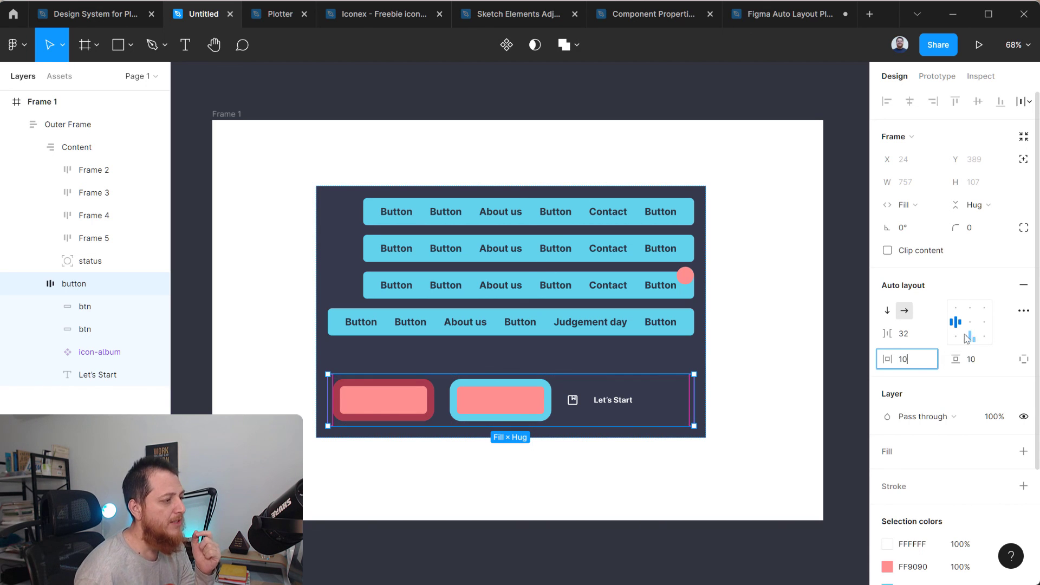
left_click(979, 208)
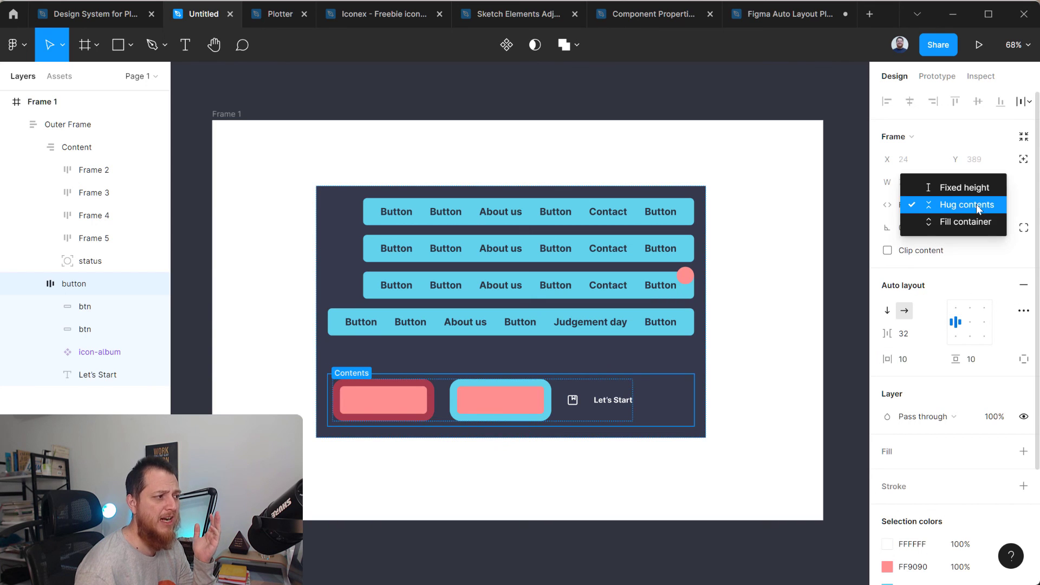
left_click(978, 206)
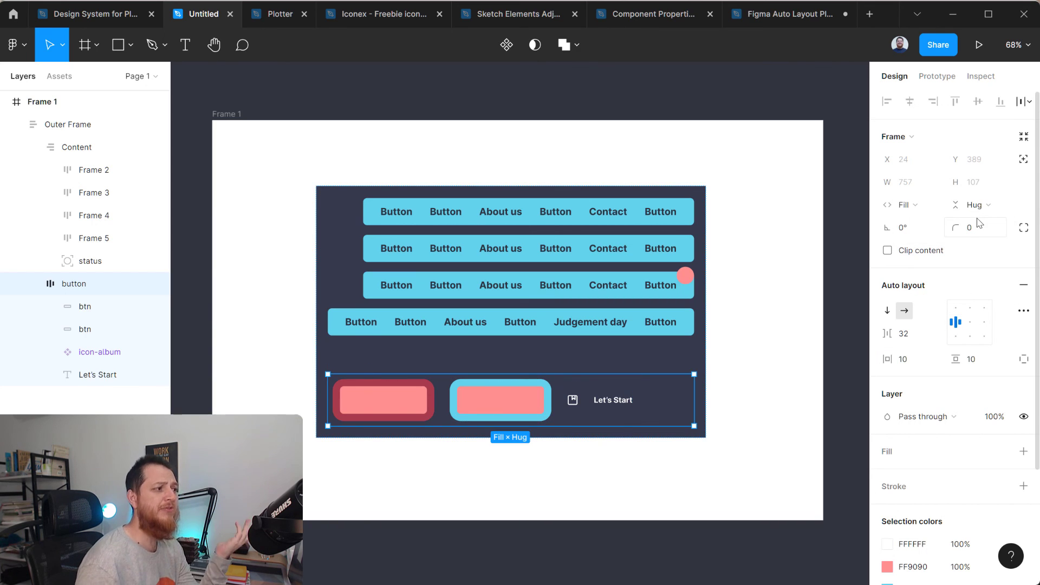